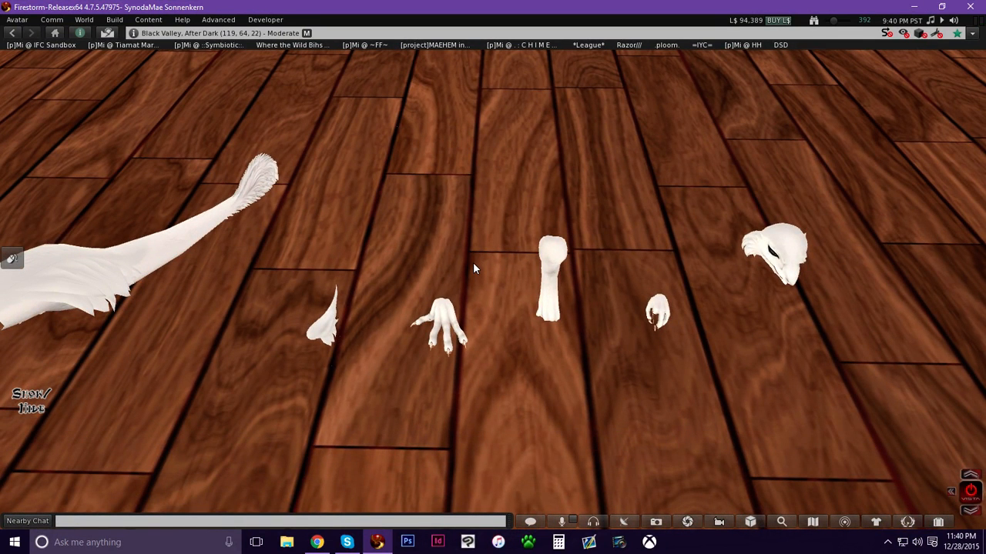
# Examine the laid-out avatar mod pieces on the floor, especially the head piece, from several angles.
pyautogui.keyDown('alt'); pyautogui.moveTo(473, 264); pyautogui.dragTo(499, 274); pyautogui.keyUp('alt')
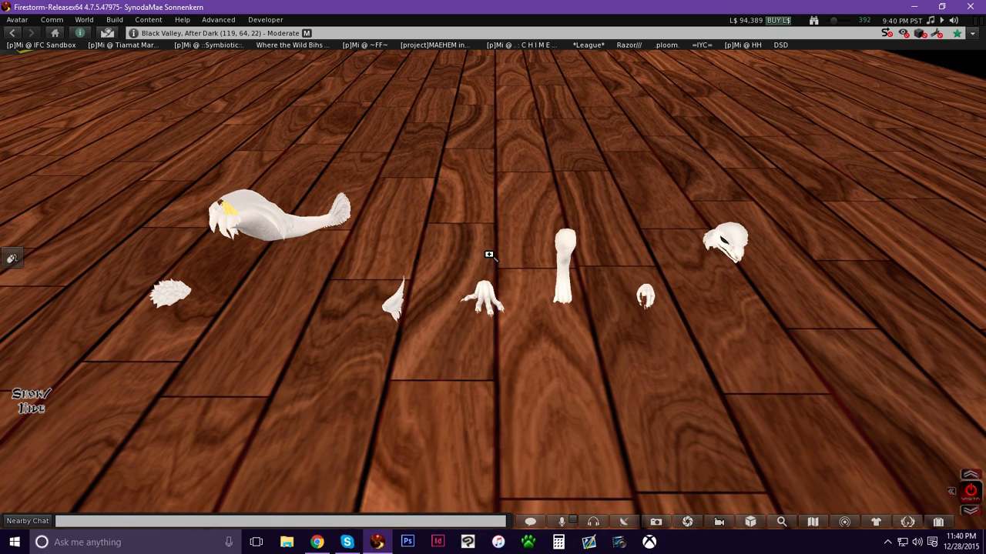
pyautogui.keyDown('alt'); pyautogui.click(723, 242); pyautogui.keyUp('alt')
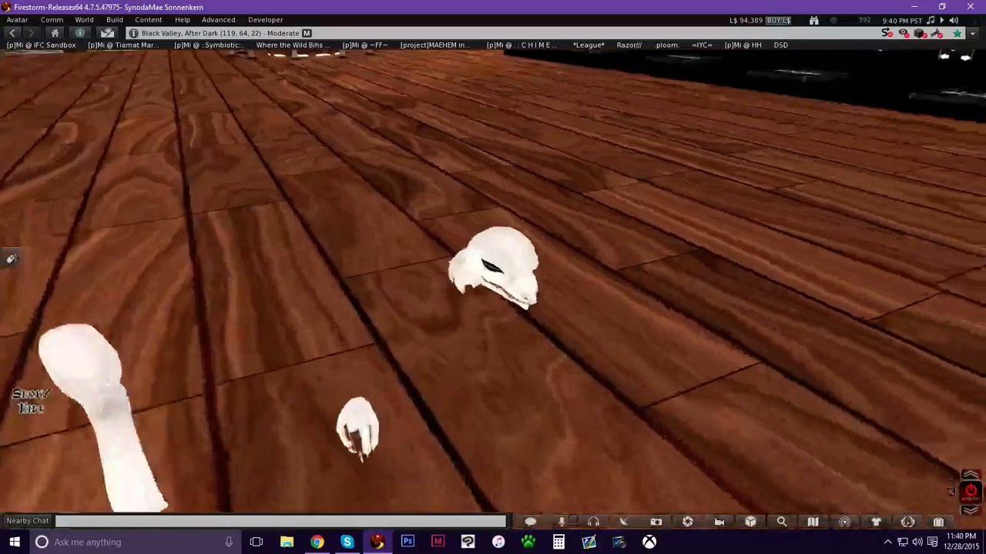
pyautogui.keyDown('alt'); pyautogui.moveTo(507, 303); pyautogui.dragTo(488, 278); pyautogui.keyUp('alt')
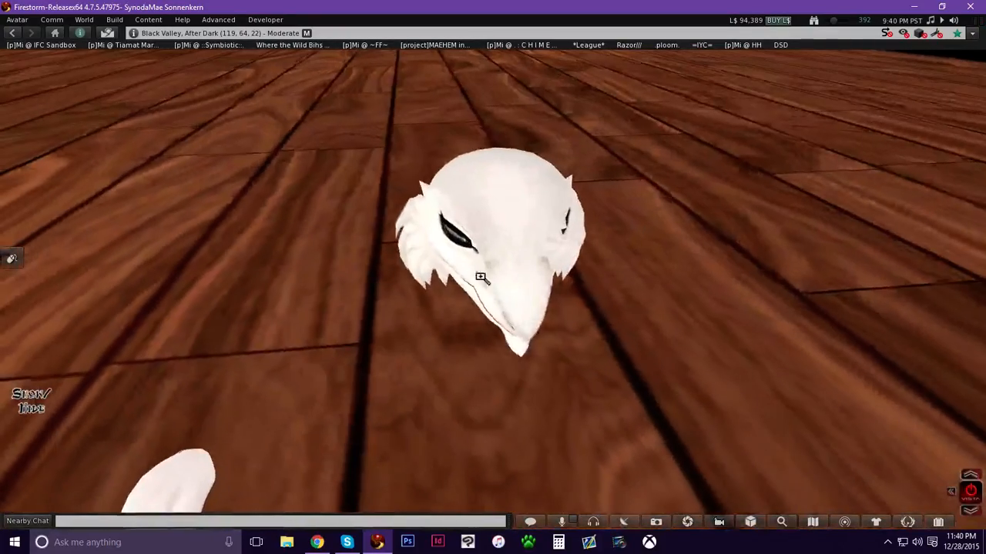
pyautogui.keyDown('alt'); pyautogui.click(338, 284); pyautogui.keyUp('alt')
pyautogui.keyDown('alt'); pyautogui.moveTo(337, 283); pyautogui.dragTo(478, 270); pyautogui.keyUp('alt')
pyautogui.keyDown('ctrl'); pyautogui.keyDown('alt'); pyautogui.moveTo(367, 250); pyautogui.dragTo(440, 323); pyautogui.keyUp('alt'); pyautogui.keyUp('ctrl')
pyautogui.keyDown('alt'); pyautogui.click(462, 302); pyautogui.keyUp('alt')
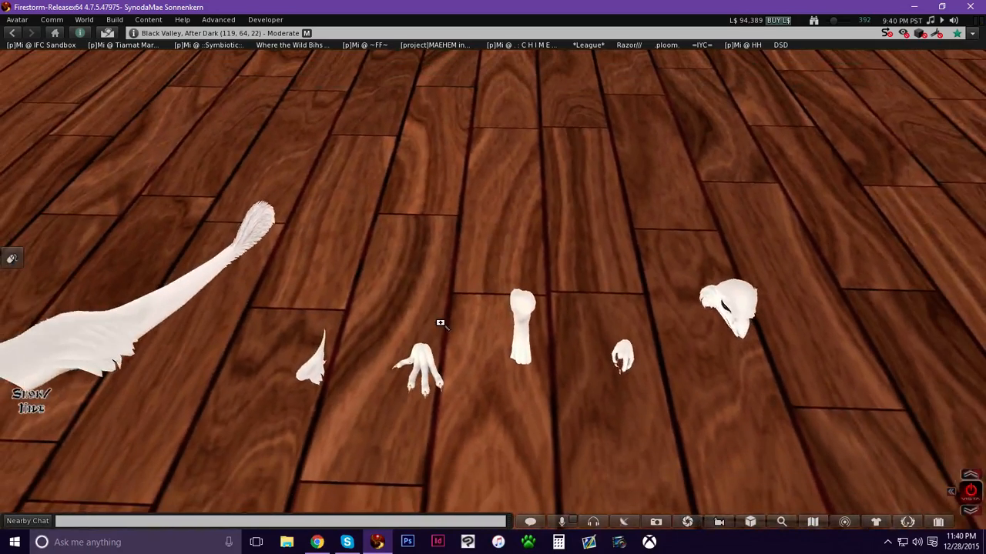
pyautogui.keyDown('alt'); pyautogui.click(726, 312); pyautogui.keyUp('alt')
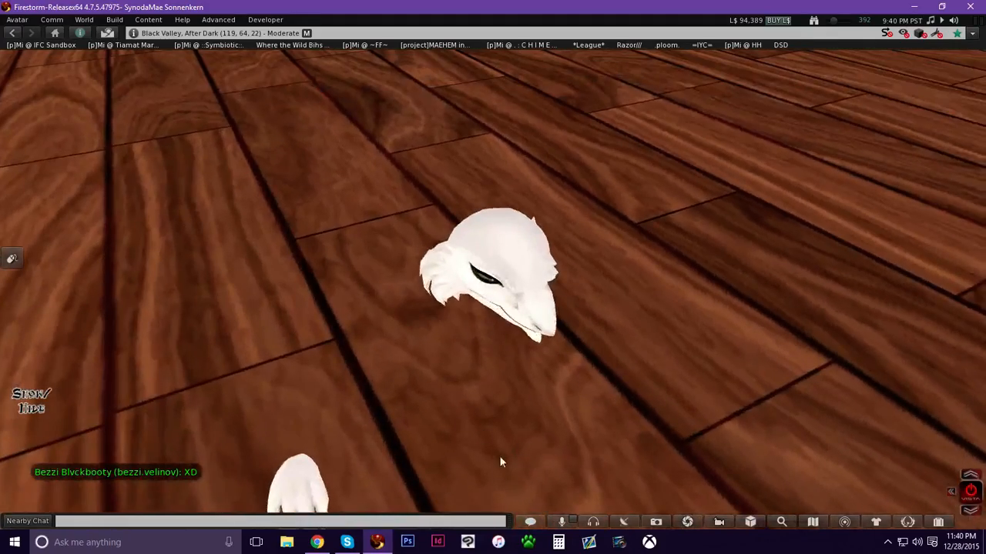
pyautogui.keyDown('alt'); pyautogui.moveTo(514, 306); pyautogui.dragTo(485, 127); pyautogui.keyUp('alt')
pyautogui.keyDown('alt'); pyautogui.moveTo(499, 284); pyautogui.dragTo(300, 385); pyautogui.keyUp('alt')
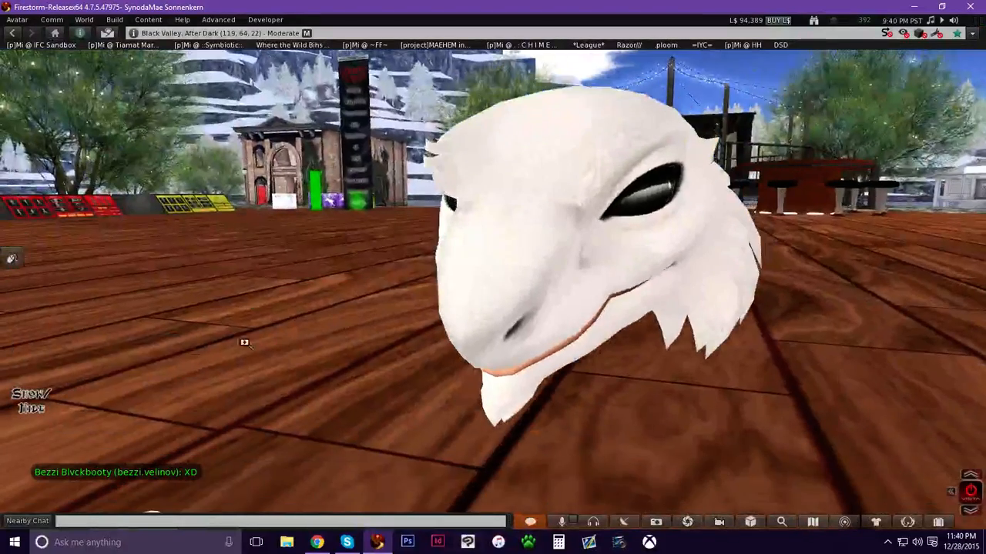
# Inspect the row of pieces and focus closely on the small mane piece.
pyautogui.press('Escape')
pyautogui.keyDown('alt'); pyautogui.moveTo(425, 288); pyautogui.dragTo(424, 262); pyautogui.keyUp('alt')
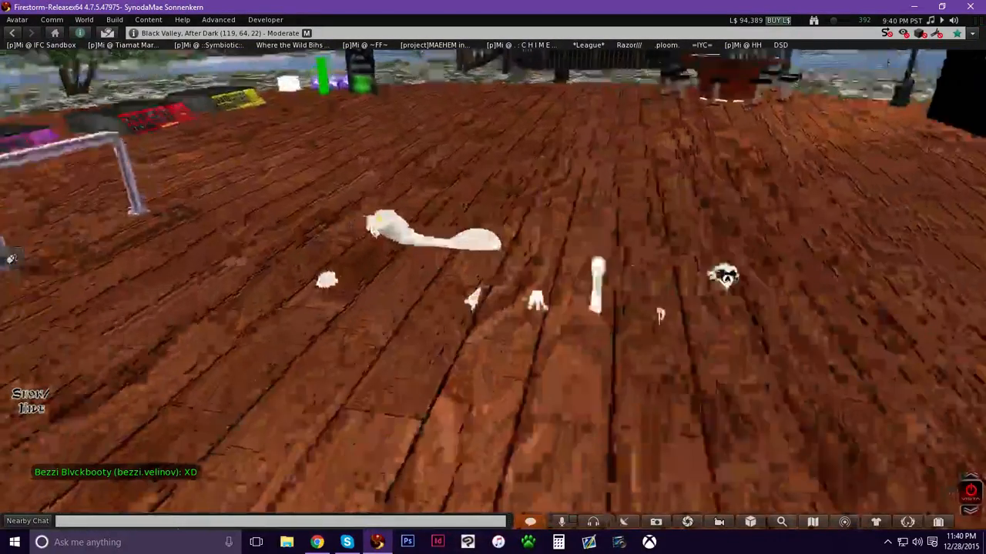
pyautogui.keyDown('ctrl'); pyautogui.keyDown('alt'); pyautogui.moveTo(492, 254); pyautogui.dragTo(493, 275); pyautogui.keyUp('alt'); pyautogui.keyUp('ctrl')
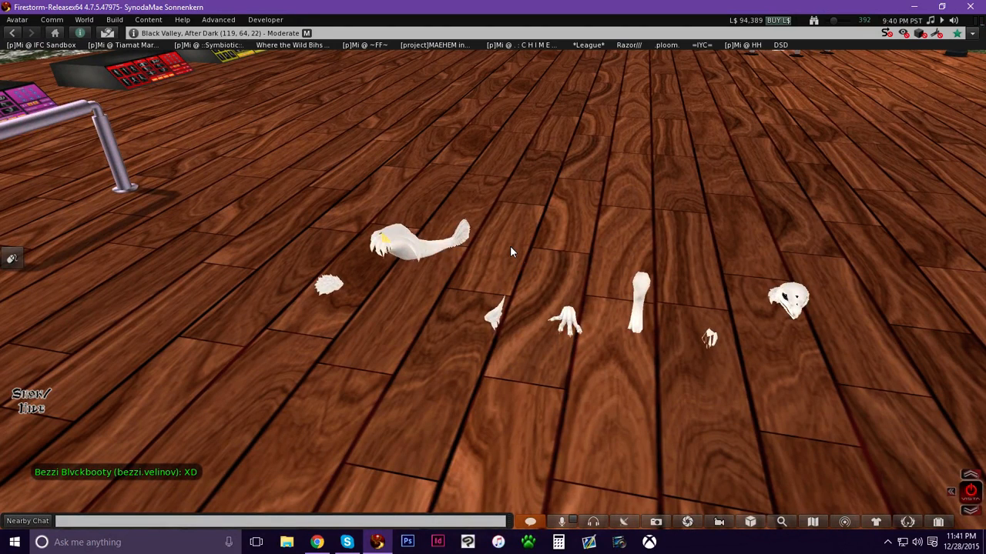
pyautogui.keyDown('alt'); pyautogui.moveTo(568, 298); pyautogui.dragTo(568, 288); pyautogui.keyUp('alt')
pyautogui.keyDown('alt'); pyautogui.moveTo(493, 314); pyautogui.dragTo(524, 277); pyautogui.keyUp('alt')
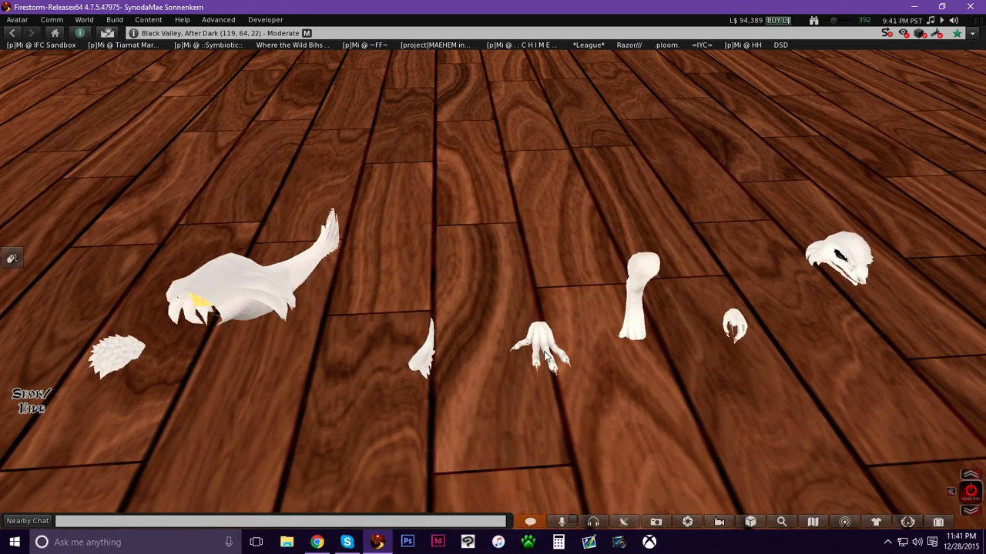
pyautogui.keyDown('alt'); pyautogui.moveTo(853, 261); pyautogui.dragTo(785, 254); pyautogui.keyUp('alt')
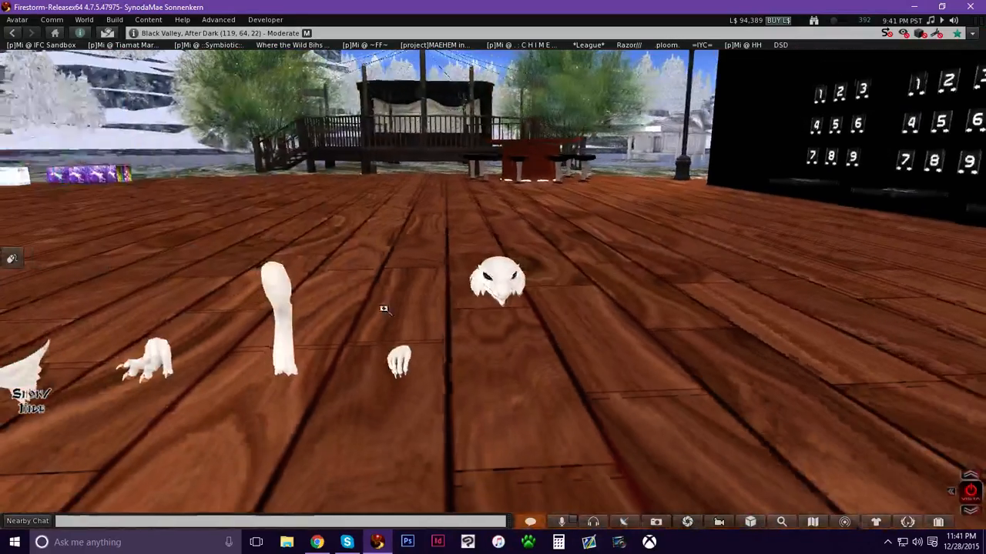
pyautogui.keyDown('ctrl'); pyautogui.keyDown('alt'); pyautogui.moveTo(144, 359); pyautogui.dragTo(231, 435); pyautogui.keyUp('alt'); pyautogui.keyUp('ctrl')
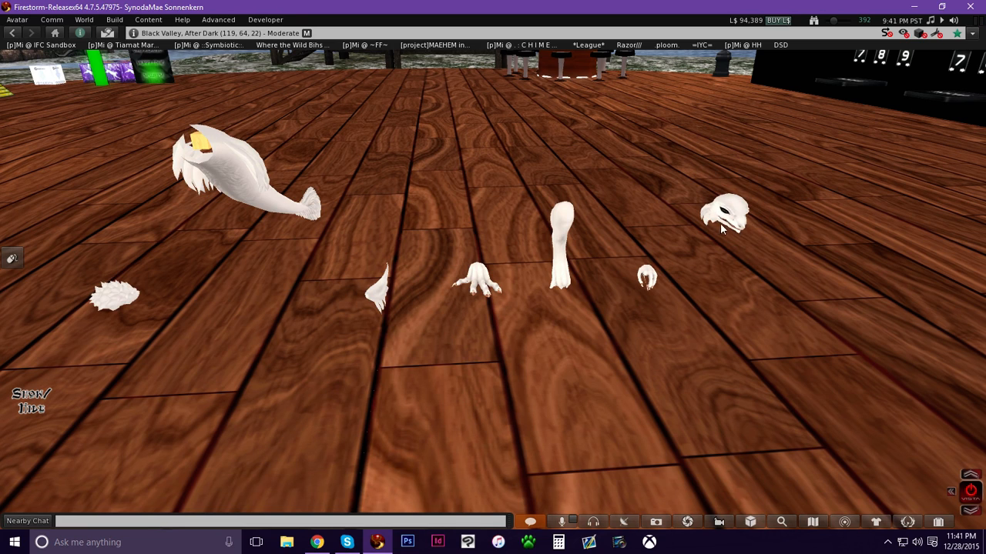
pyautogui.keyDown('alt'); pyautogui.moveTo(138, 305); pyautogui.dragTo(396, 270); pyautogui.keyUp('alt')
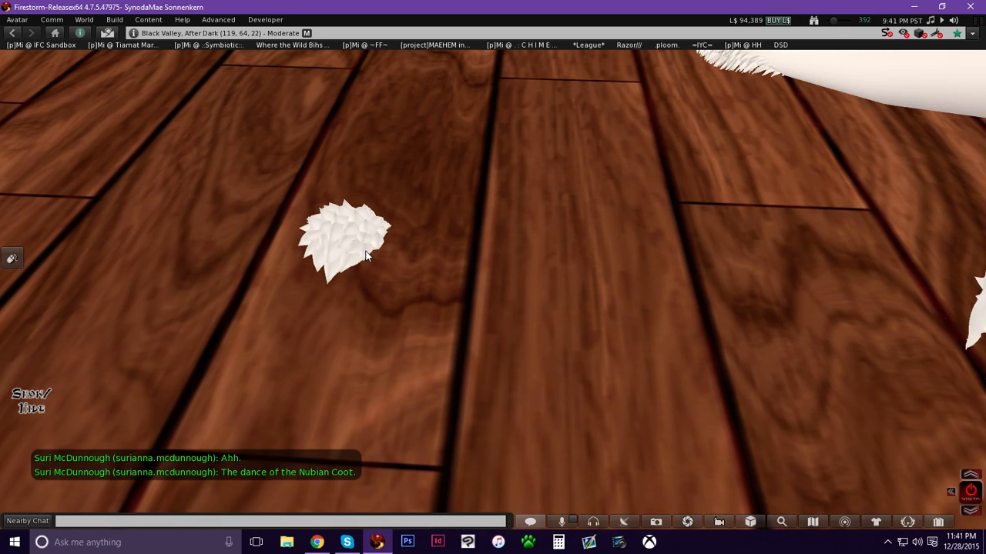
pyautogui.keyDown('alt'); pyautogui.moveTo(363, 250); pyautogui.dragTo(495, 279); pyautogui.keyUp('alt')
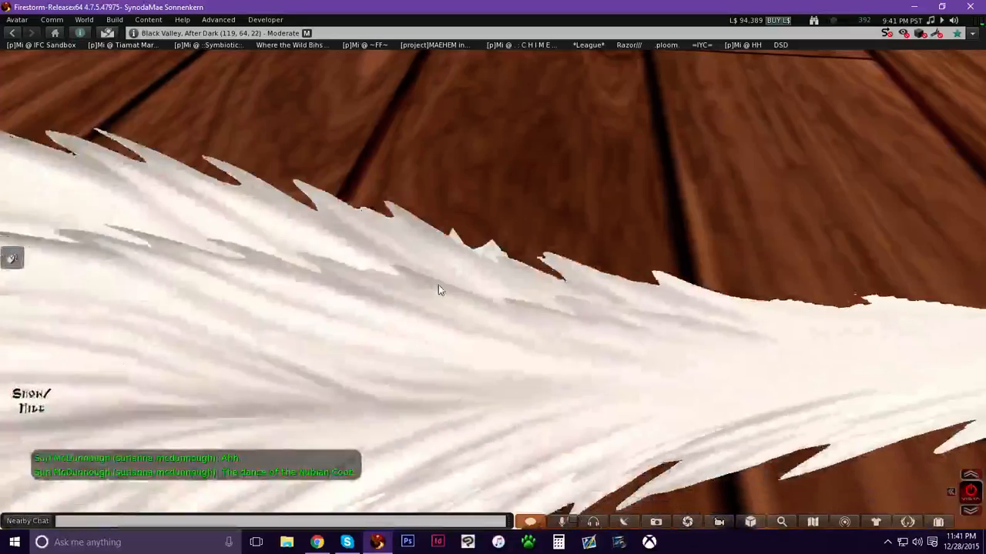
# Open the mane piece for editing and review its General and Content tabs.
pyautogui.rightClick(437, 287)
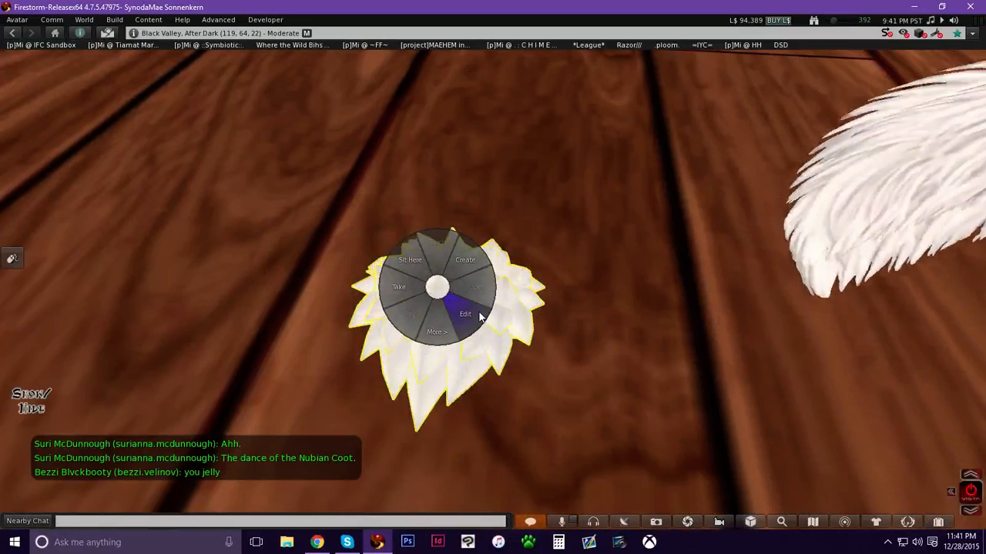
pyautogui.click(465, 314)
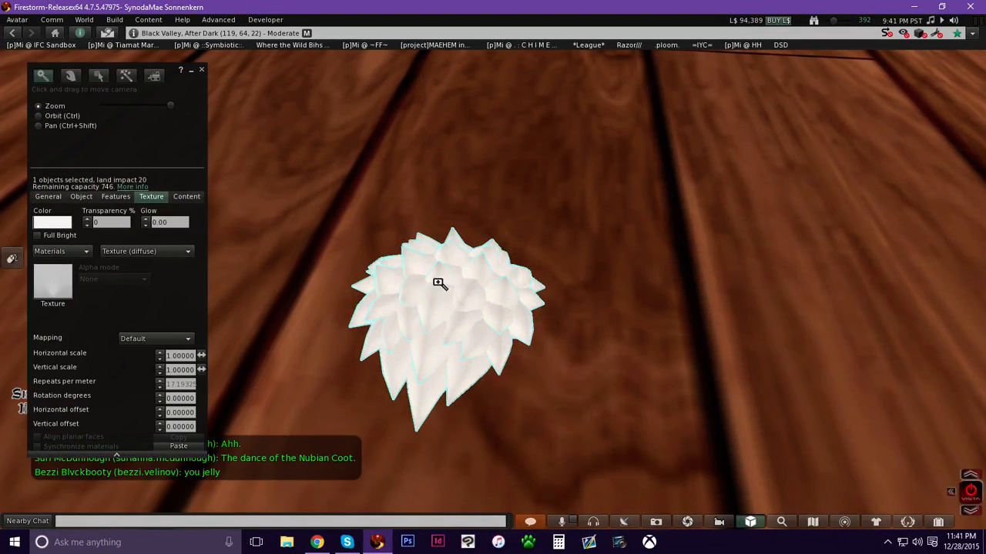
pyautogui.click(48, 196)
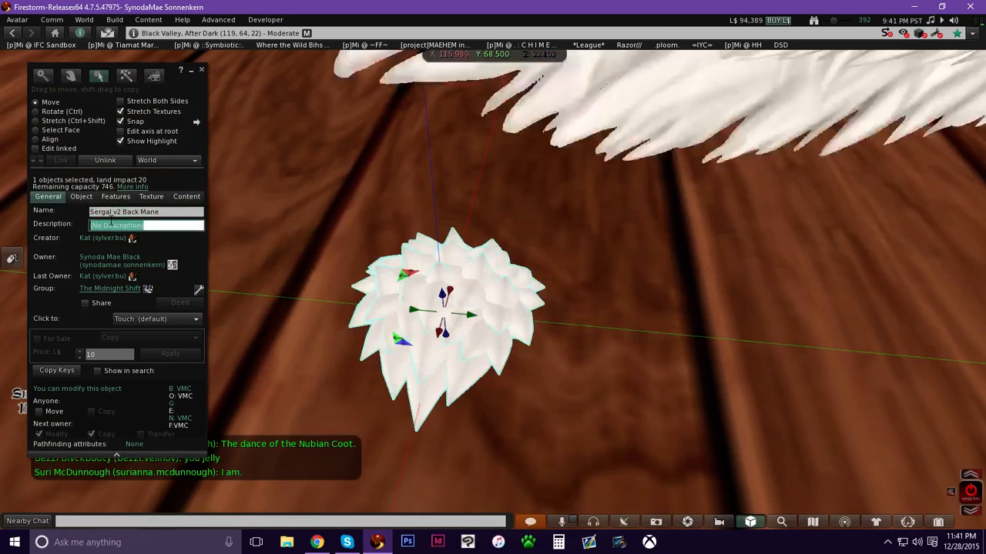
pyautogui.click(186, 196)
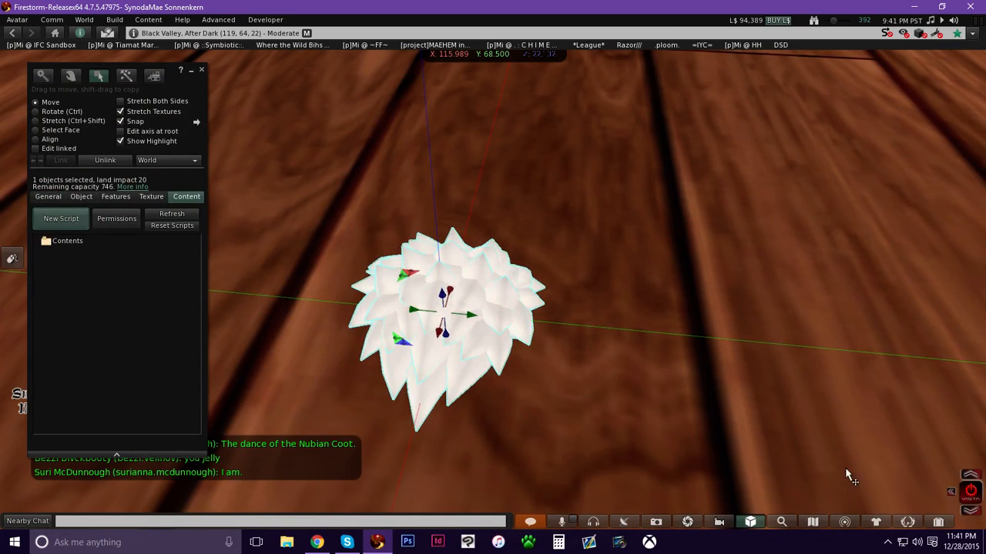
# Open the inventory at the Sergal of Ra Mod Kit folder and close the build tools.
pyautogui.click(937, 521)
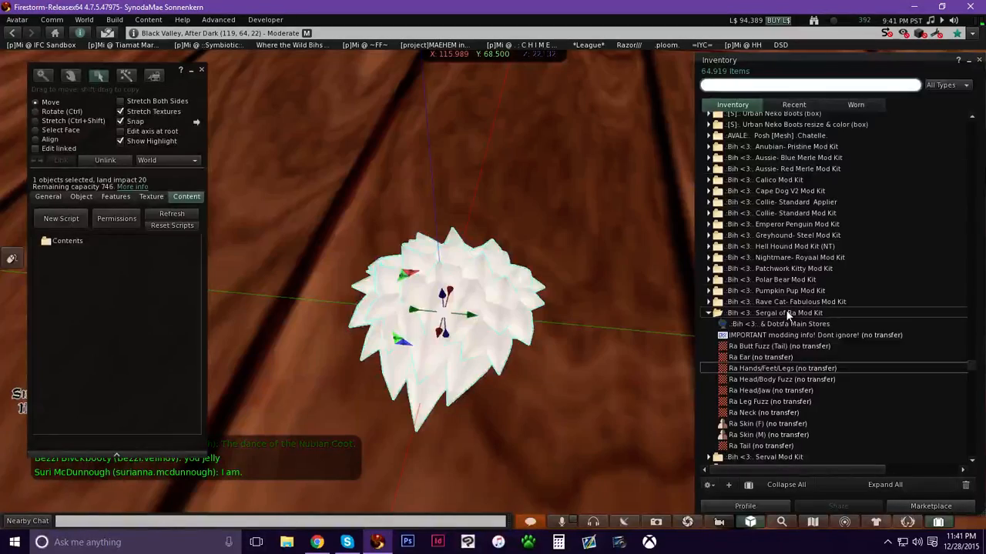
pyautogui.press('Escape')
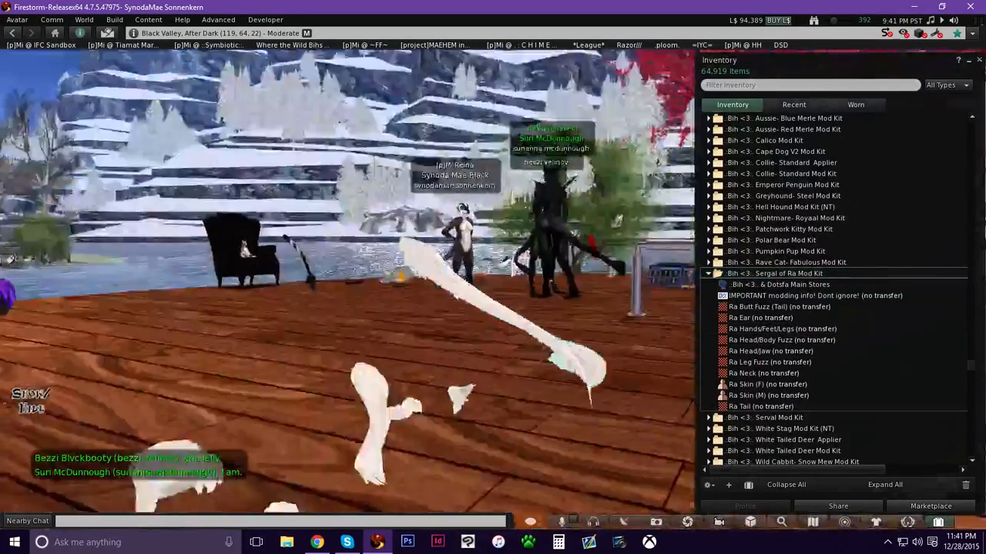
pyautogui.keyDown('ctrl'); pyautogui.keyDown('alt'); pyautogui.moveTo(493, 282); pyautogui.dragTo(539, 362); pyautogui.keyUp('alt'); pyautogui.keyUp('ctrl')
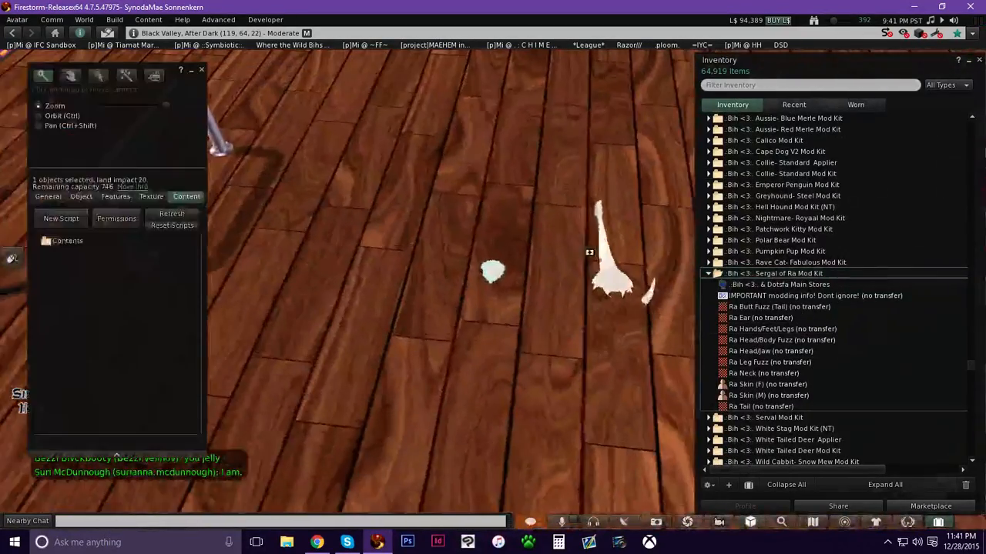
pyautogui.keyDown('alt'); pyautogui.click(585, 253); pyautogui.keyUp('alt')
pyautogui.click(531, 336)
pyautogui.moveTo(523, 304); pyautogui.dragTo(492, 212)
pyautogui.click(372, 340)
pyautogui.keyDown('alt'); pyautogui.moveTo(376, 342); pyautogui.dragTo(376, 261); pyautogui.keyUp('alt')
pyautogui.keyDown('ctrl'); pyautogui.keyDown('alt'); pyautogui.moveTo(493, 280); pyautogui.dragTo(495, 266); pyautogui.keyUp('alt'); pyautogui.keyUp('ctrl')
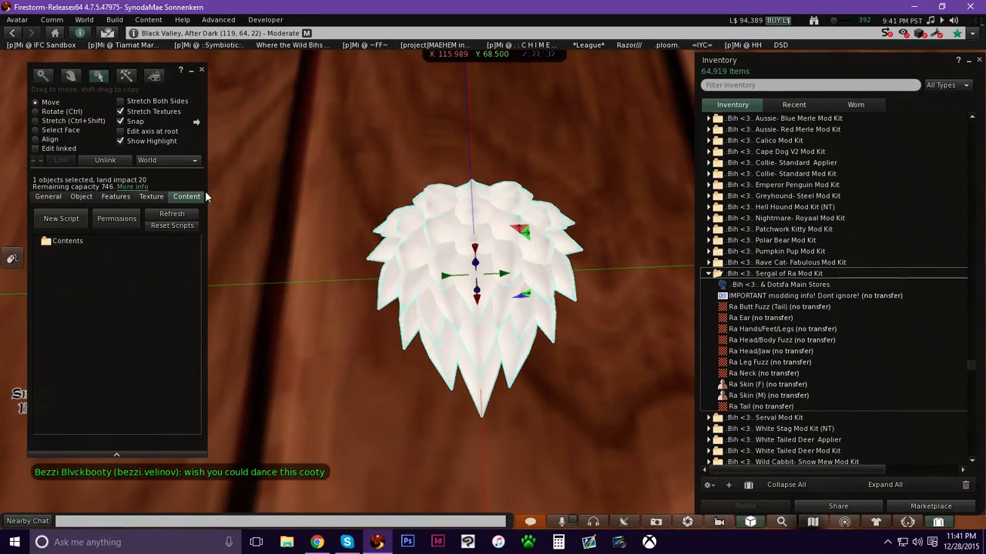
pyautogui.click(203, 70)
# Reopen the mane piece for editing on its Texture tab.
pyautogui.rightClick(473, 249)
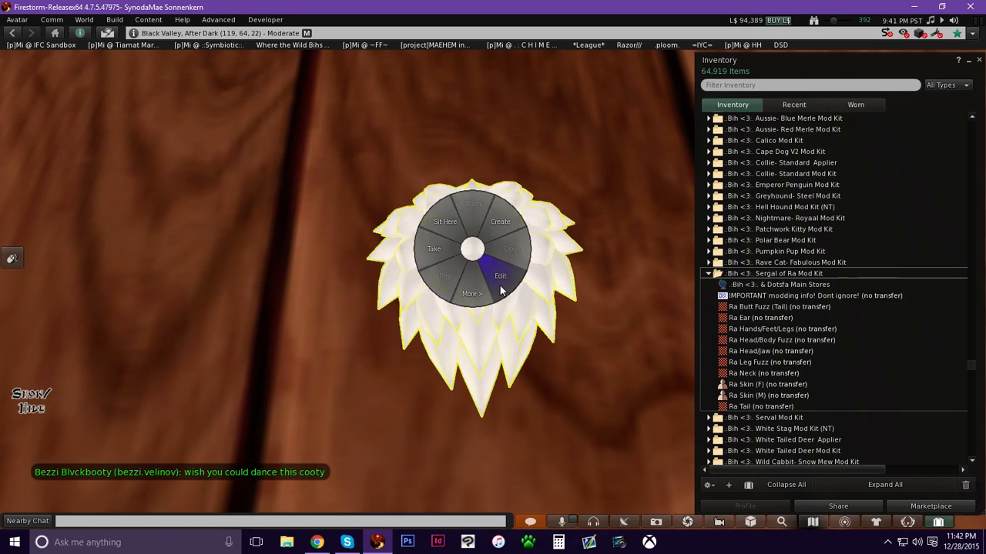
pyautogui.click(497, 287)
pyautogui.click(153, 197)
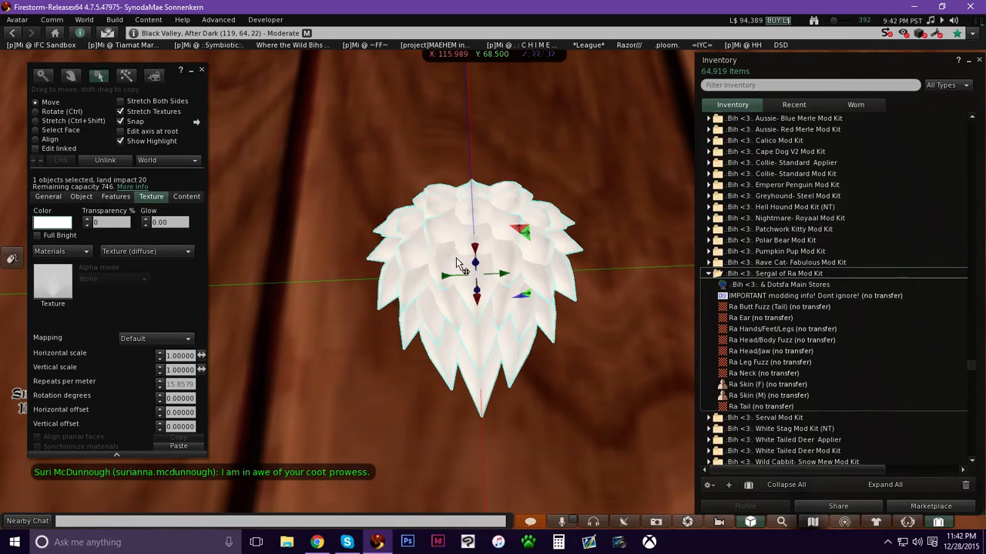
# Try rotating the mane piece, then undo the rotation.
pyautogui.keyDown('ctrl'); pyautogui.moveTo(446, 251); pyautogui.dragTo(586, 376); pyautogui.keyUp('ctrl')
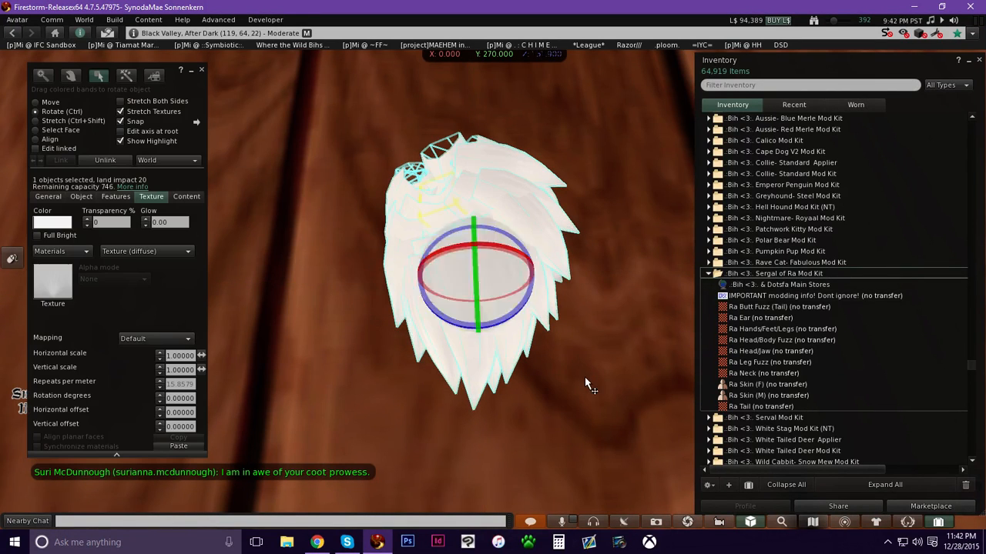
pyautogui.hotkey('ctrl', 'z')
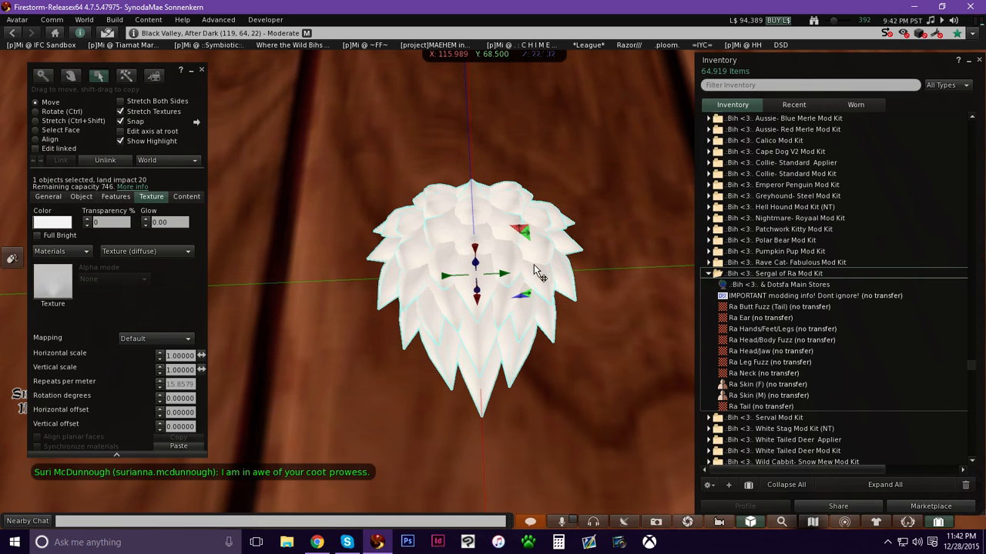
pyautogui.keyDown('ctrl'); pyautogui.moveTo(449, 275); pyautogui.dragTo(608, 269); pyautogui.keyUp('ctrl')
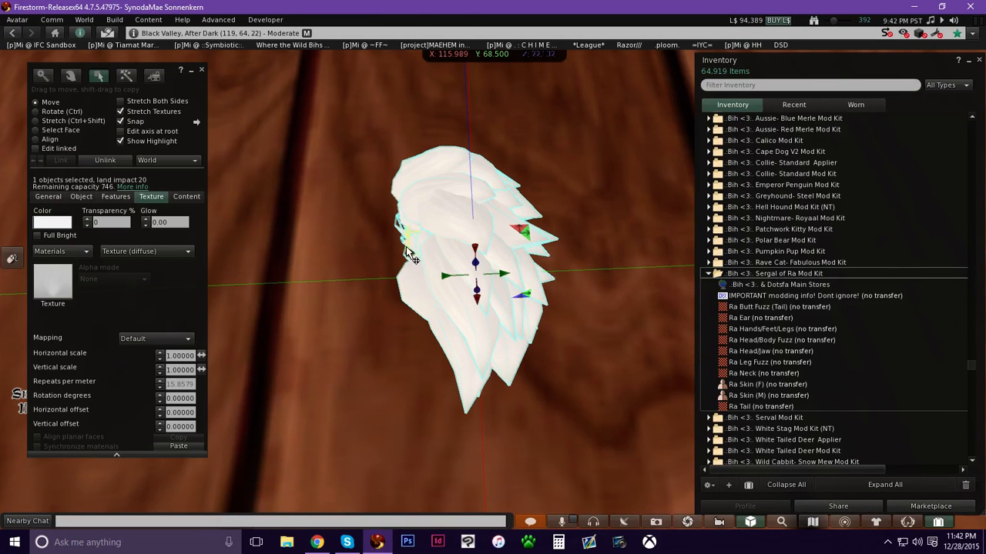
pyautogui.keyDown('alt'); pyautogui.moveTo(411, 219); pyautogui.dragTo(426, 319); pyautogui.keyUp('alt')
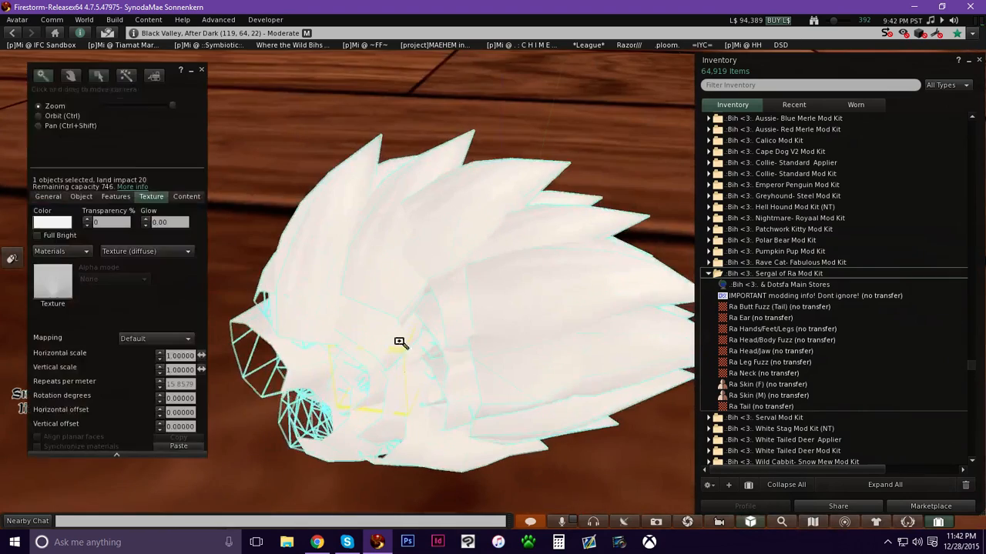
pyautogui.keyDown('alt'); pyautogui.moveTo(370, 404); pyautogui.dragTo(517, 300); pyautogui.keyUp('alt')
pyautogui.hotkey('ctrl', 'z')
# Preview the Ra Head/Body Fuzz texture from the kit folder, then close the preview.
pyautogui.scroll(2, 512, 411)
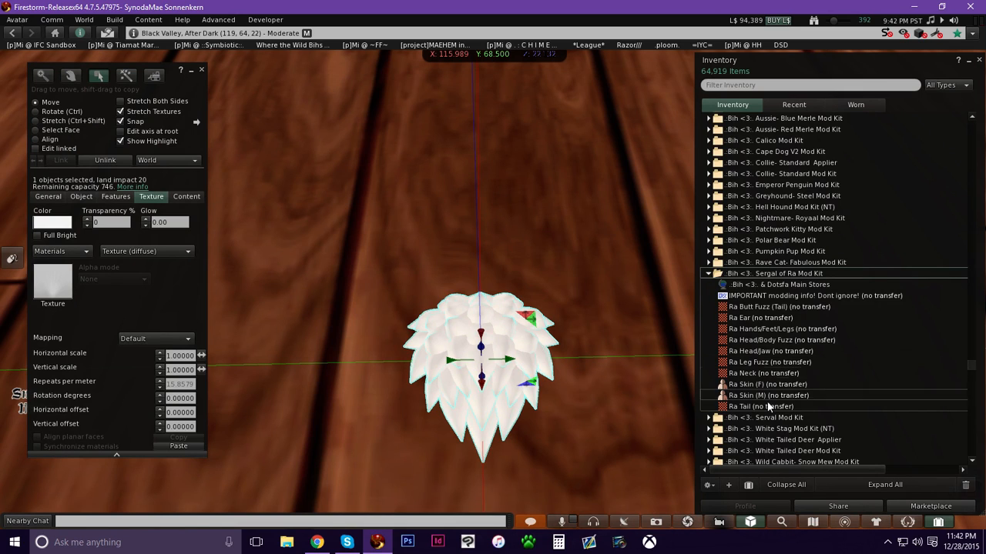
pyautogui.click(761, 341)
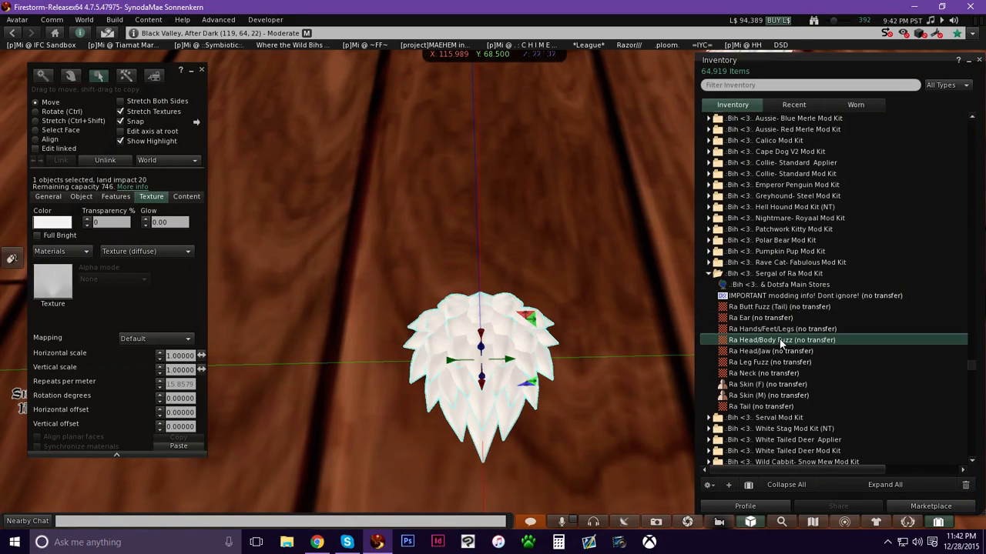
pyautogui.doubleClick(780, 340)
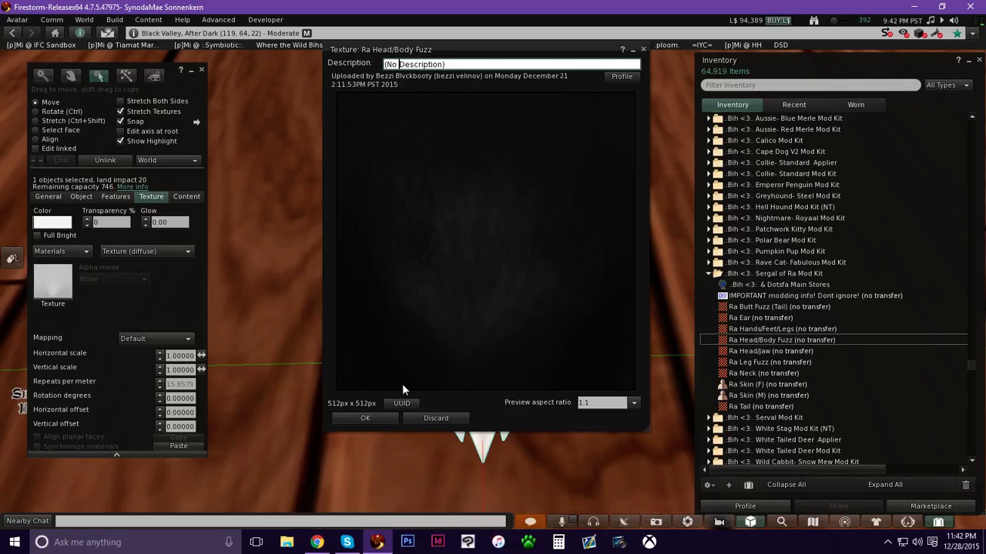
pyautogui.click(367, 417)
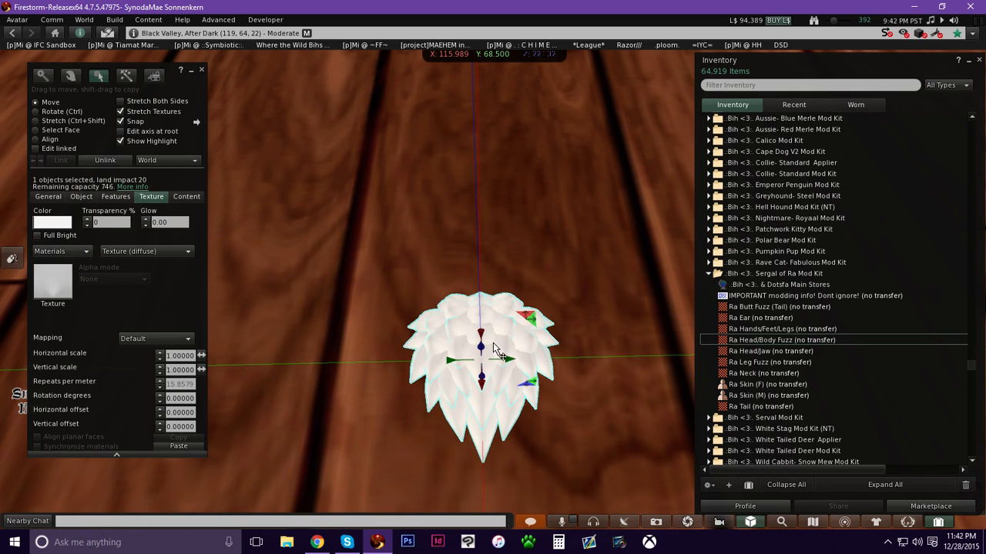
# Apply the Ra Head/Body Fuzz texture to the mane piece and dismiss the message.
pyautogui.click(781, 341)
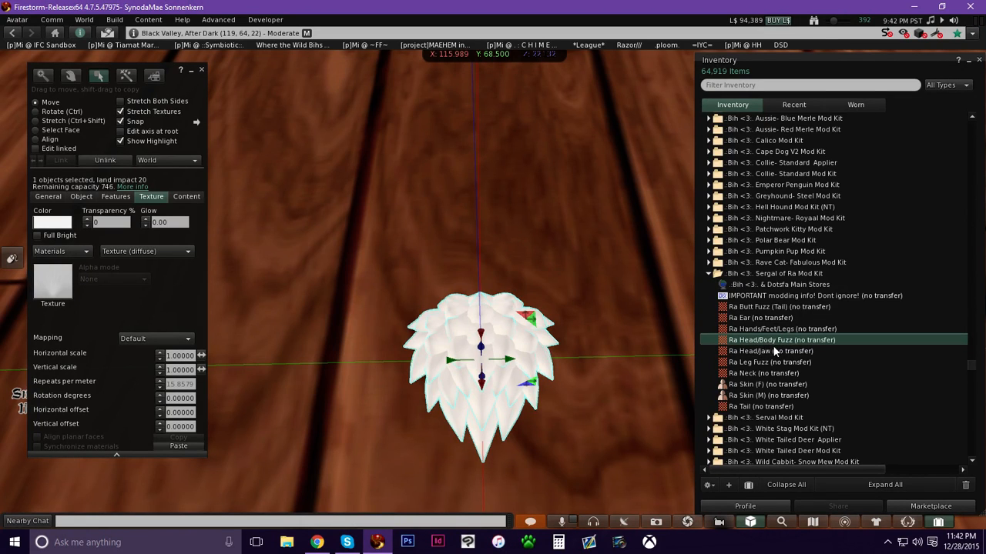
pyautogui.moveTo(776, 341); pyautogui.dragTo(61, 303)
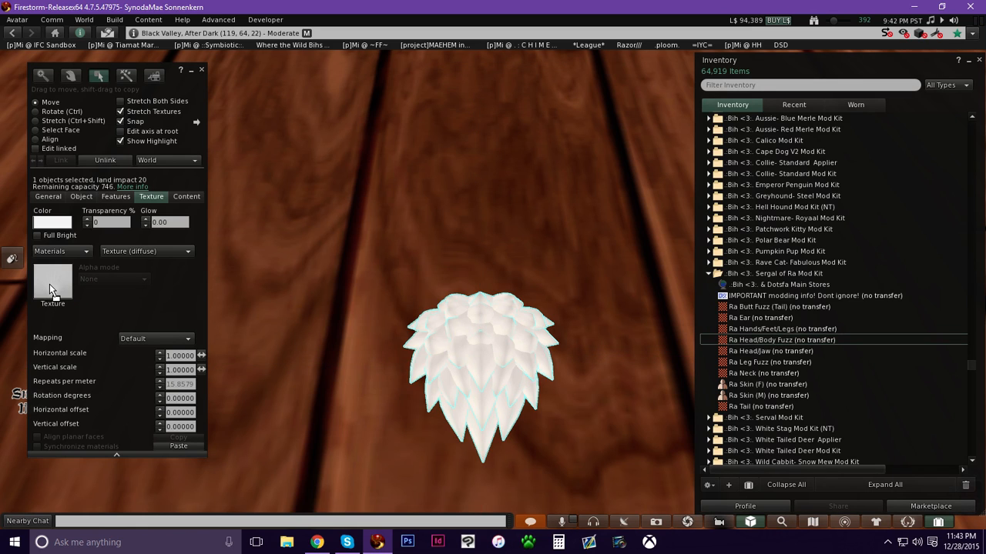
pyautogui.moveTo(50, 284); pyautogui.dragTo(50, 285)
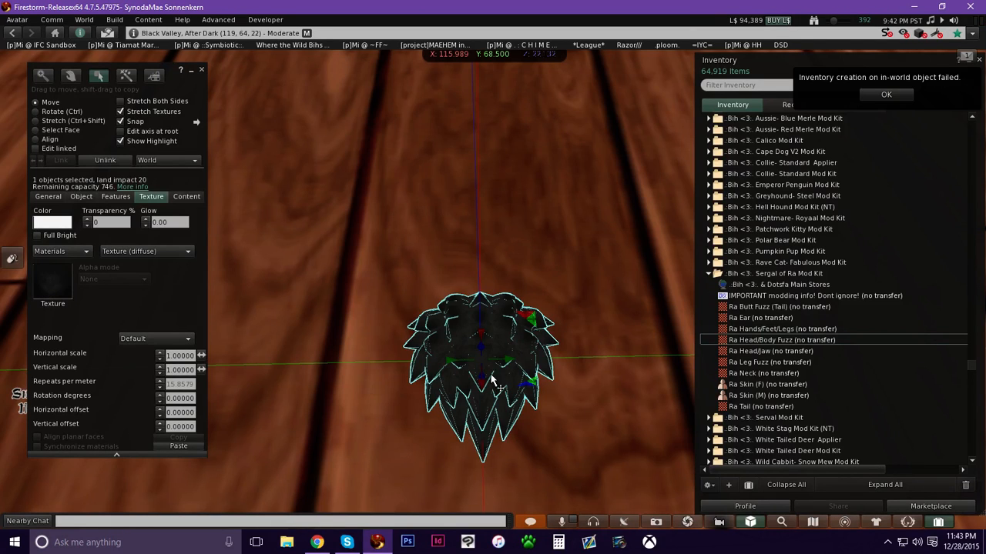
pyautogui.click(880, 97)
# Inspect the retextured mane piece from different angles.
pyautogui.keyDown('alt'); pyautogui.moveTo(502, 321); pyautogui.dragTo(464, 282); pyautogui.keyUp('alt')
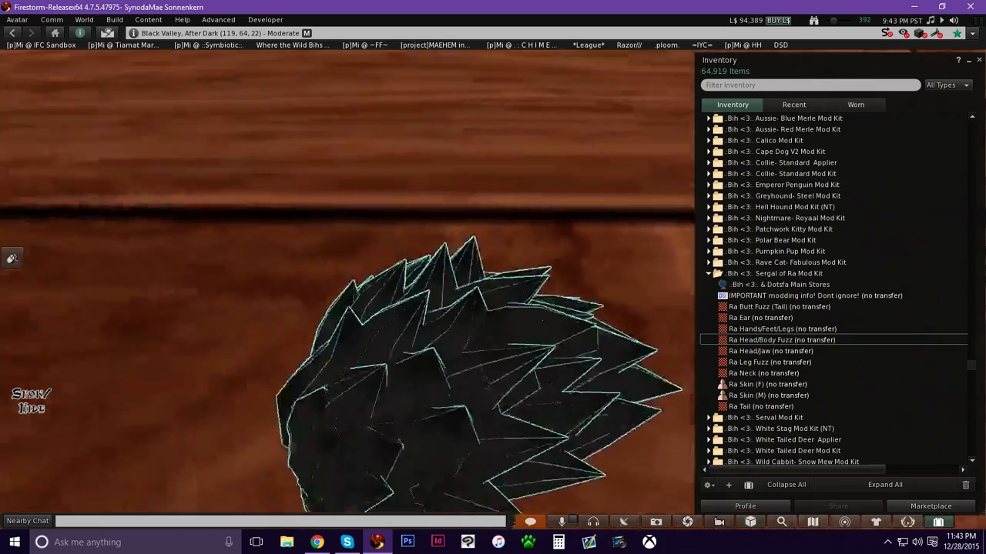
pyautogui.click(536, 273)
pyautogui.keyDown('alt'); pyautogui.click(503, 358); pyautogui.keyUp('alt')
pyautogui.click(508, 277)
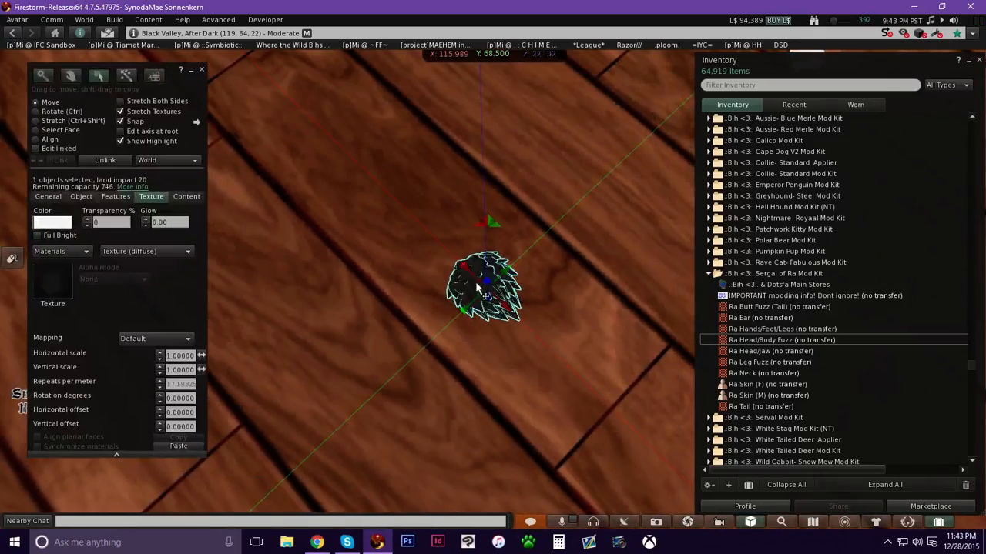
pyautogui.keyDown('alt'); pyautogui.moveTo(613, 144); pyautogui.dragTo(499, 261); pyautogui.keyUp('alt')
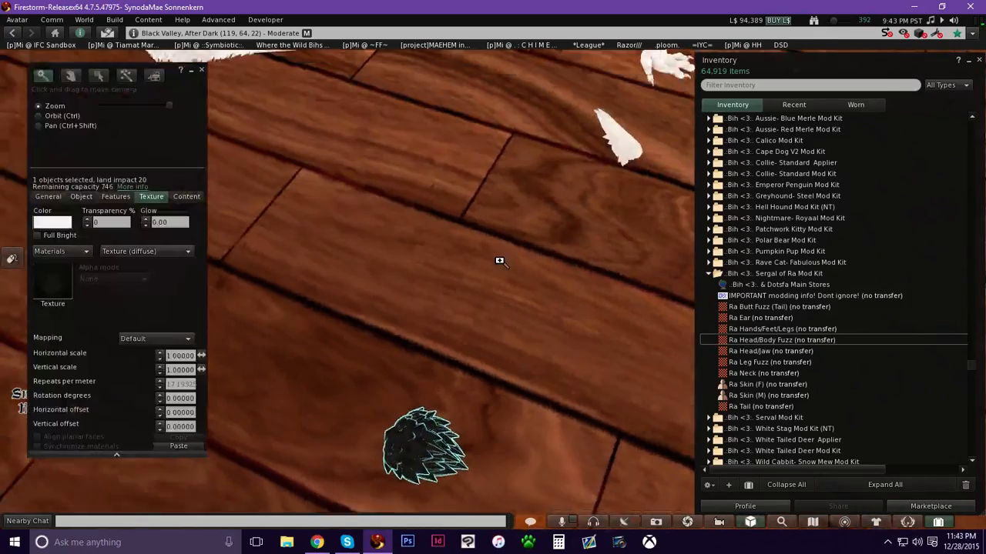
# Select the tail piece and set its scripts to not running, then close the progress window.
pyautogui.keyDown('alt'); pyautogui.moveTo(529, 208); pyautogui.dragTo(500, 265); pyautogui.keyUp('alt')
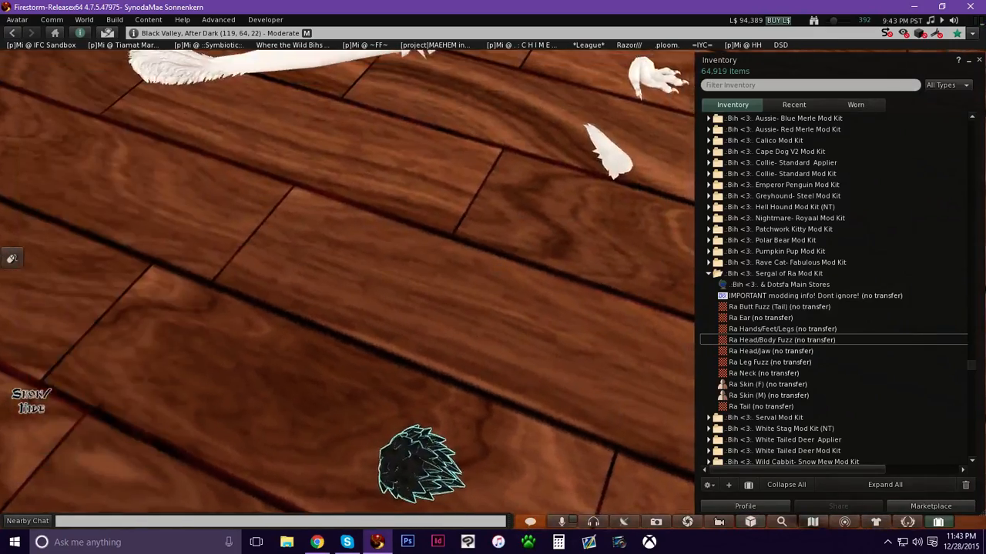
pyautogui.keyDown('alt'); pyautogui.moveTo(356, 205); pyautogui.dragTo(265, 269); pyautogui.keyUp('alt')
pyautogui.keyDown('alt'); pyautogui.moveTo(478, 234); pyautogui.dragTo(496, 281); pyautogui.keyUp('alt')
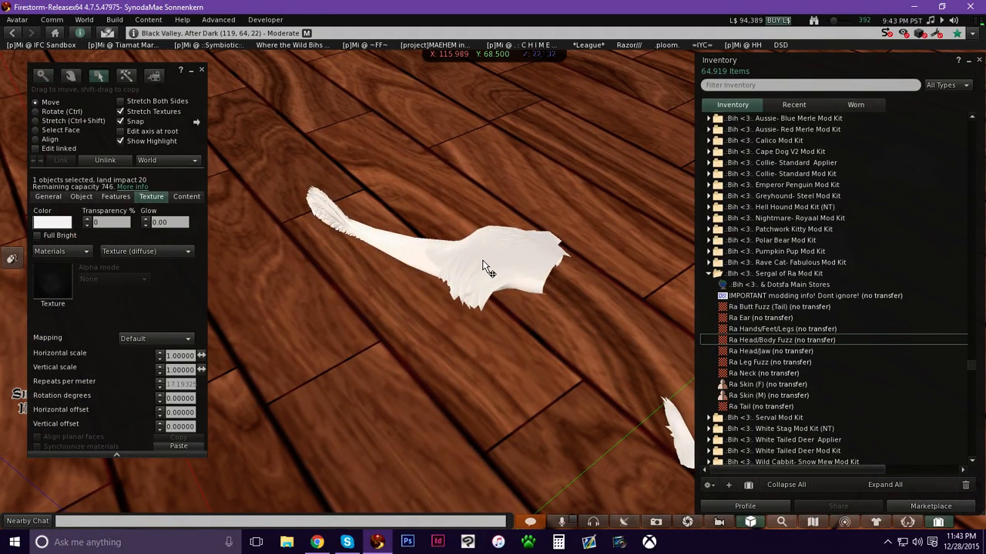
pyautogui.click(938, 522)
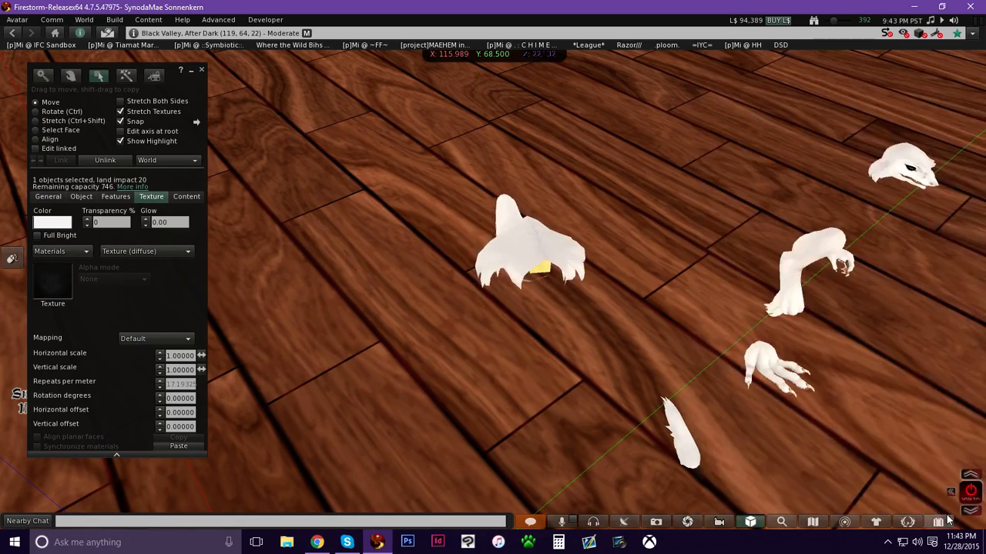
pyautogui.keyDown('alt'); pyautogui.moveTo(469, 265); pyautogui.dragTo(301, 250); pyautogui.keyUp('alt')
pyautogui.keyDown('alt'); pyautogui.moveTo(481, 281); pyautogui.dragTo(266, 145); pyautogui.keyUp('alt')
pyautogui.click(477, 342)
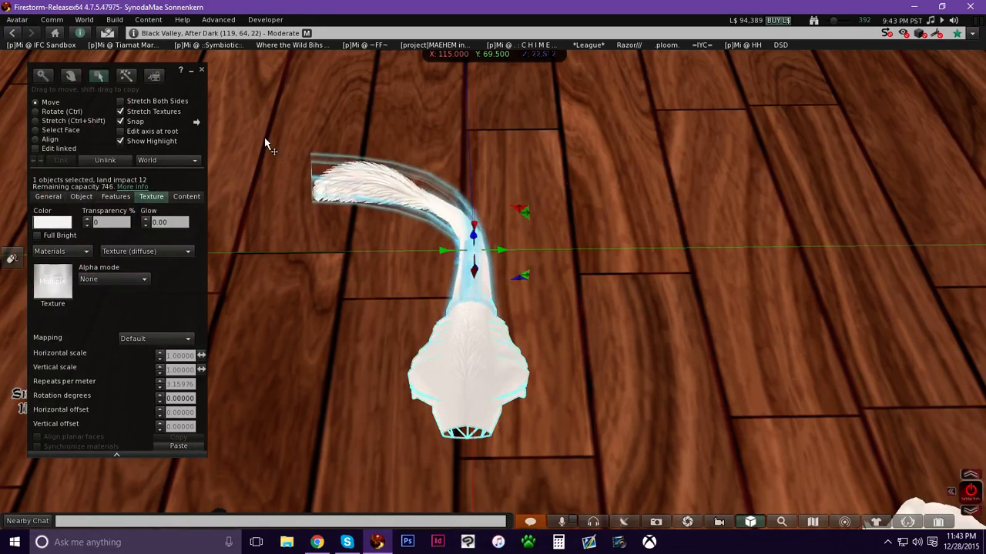
pyautogui.click(114, 19)
pyautogui.moveTo(154, 141)
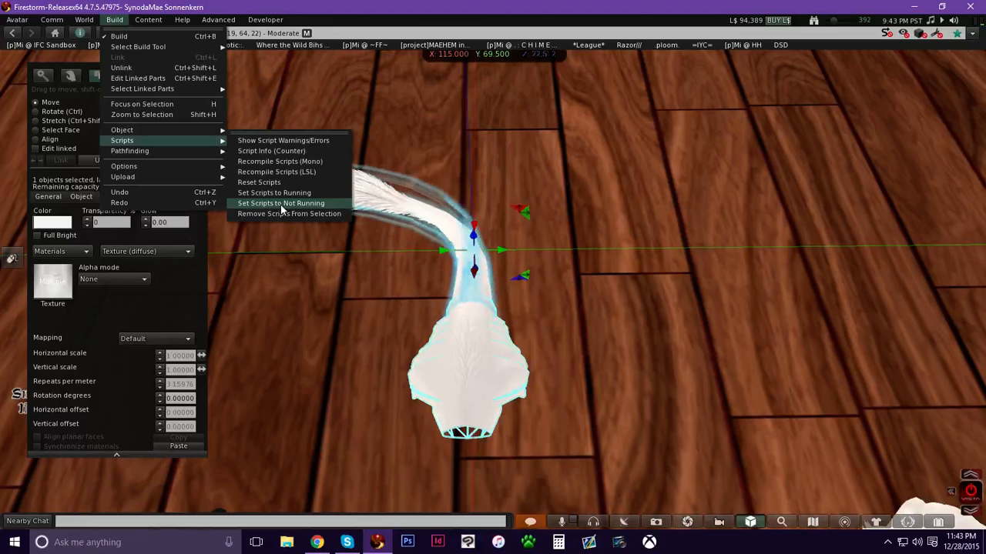
pyautogui.click(281, 205)
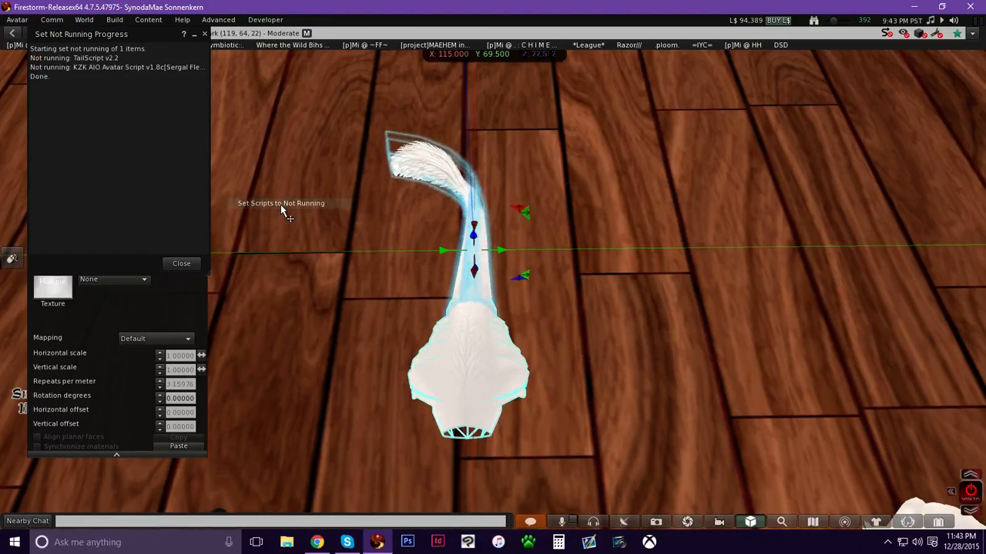
pyautogui.click(182, 264)
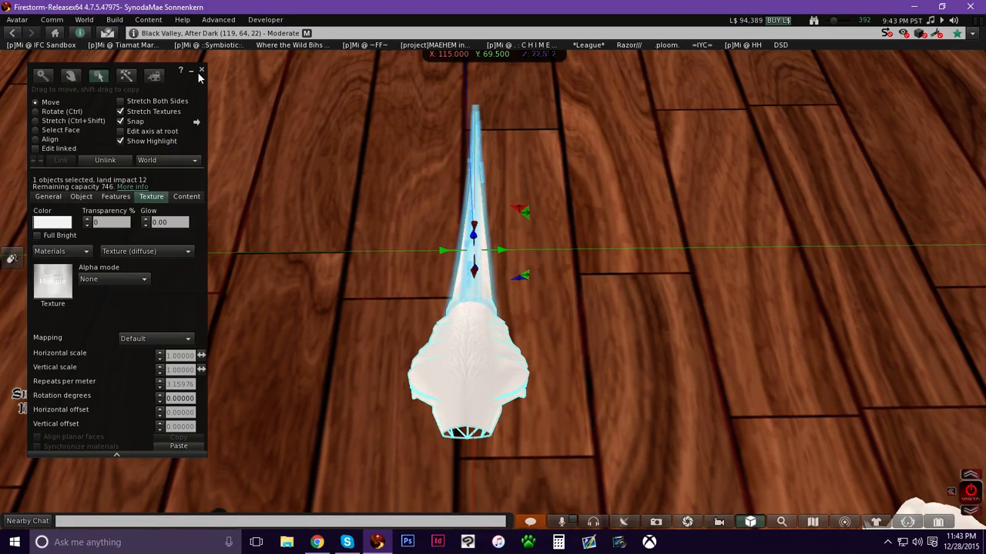
# Turn on linked-part editing with face selection and select a face on the tail piece.
pyautogui.press('alt')
pyautogui.keyDown('alt'); pyautogui.moveTo(480, 309); pyautogui.dragTo(469, 257); pyautogui.keyUp('alt')
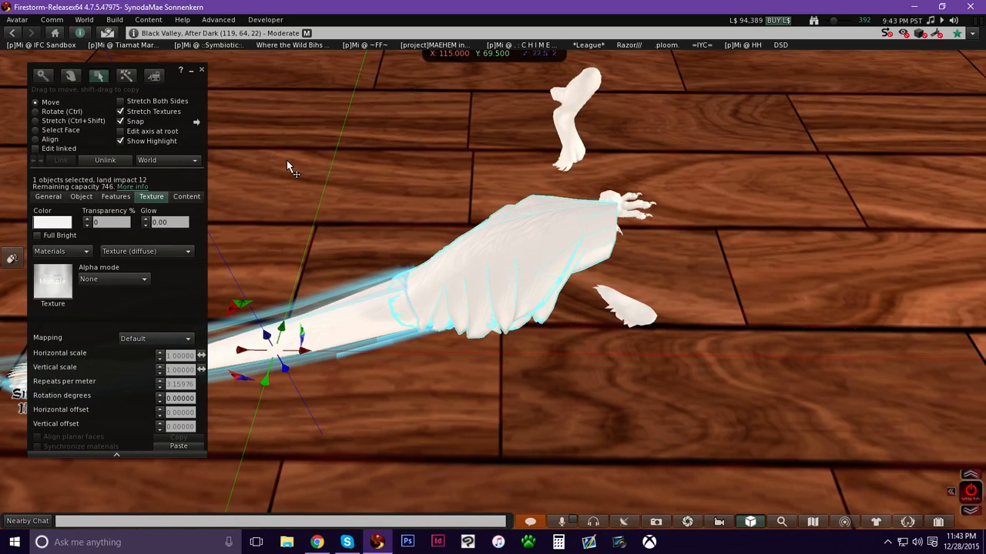
pyautogui.keyDown('alt'); pyautogui.moveTo(522, 279); pyautogui.dragTo(505, 328); pyautogui.keyUp('alt')
pyautogui.keyDown('ctrl'); pyautogui.keyDown('alt'); pyautogui.moveTo(493, 282); pyautogui.dragTo(85, 285); pyautogui.keyUp('alt'); pyautogui.keyUp('ctrl')
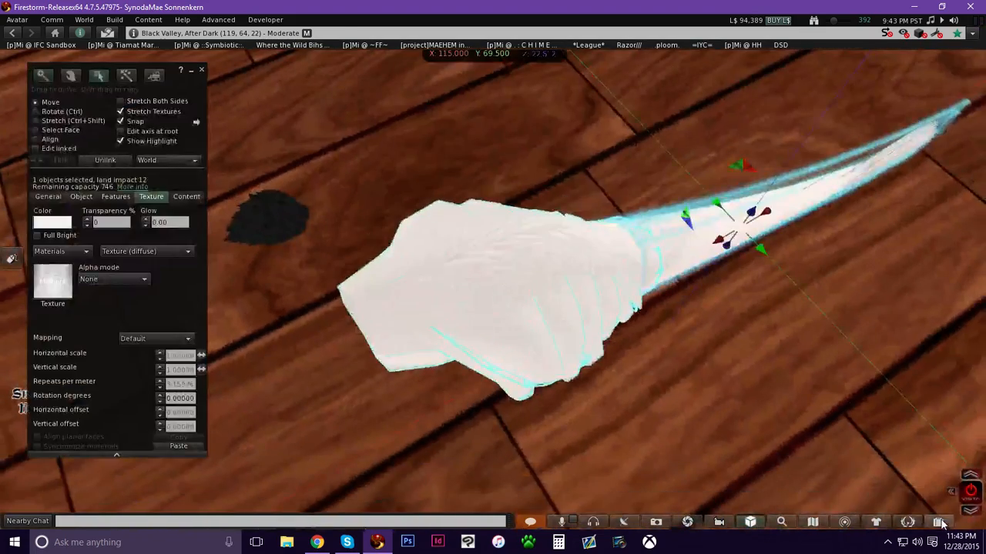
pyautogui.click(938, 522)
pyautogui.click(761, 407)
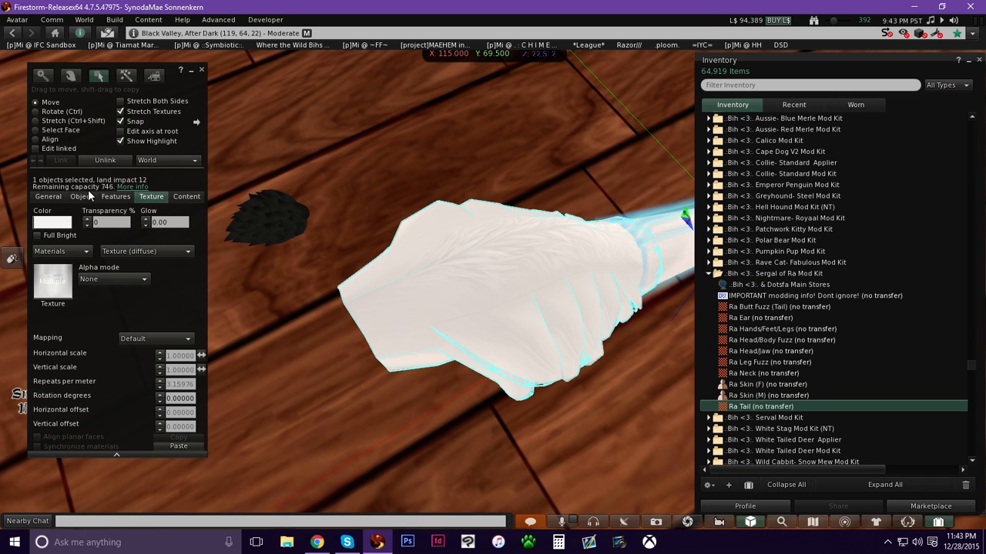
pyautogui.keyDown('alt'); pyautogui.moveTo(521, 255); pyautogui.dragTo(496, 279); pyautogui.keyUp('alt')
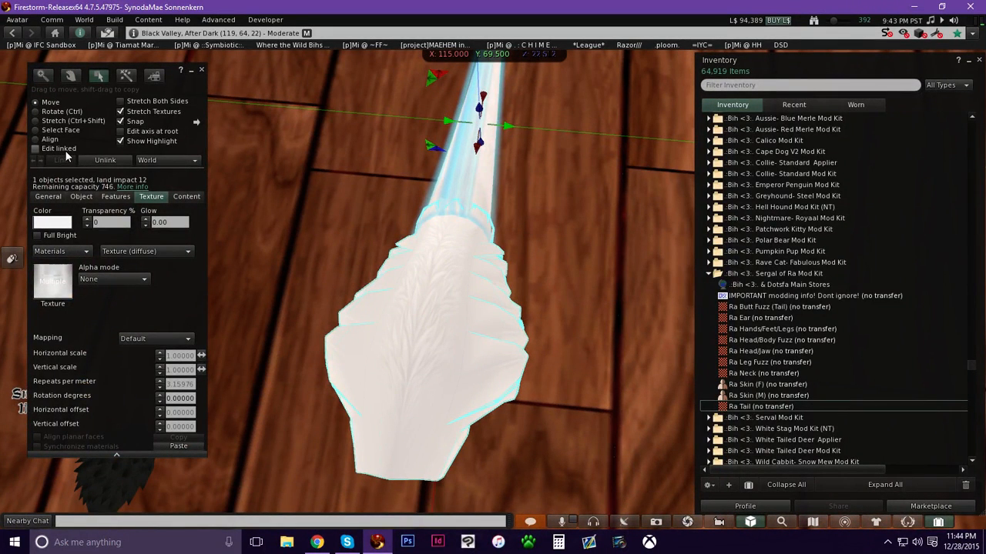
pyautogui.click(35, 148)
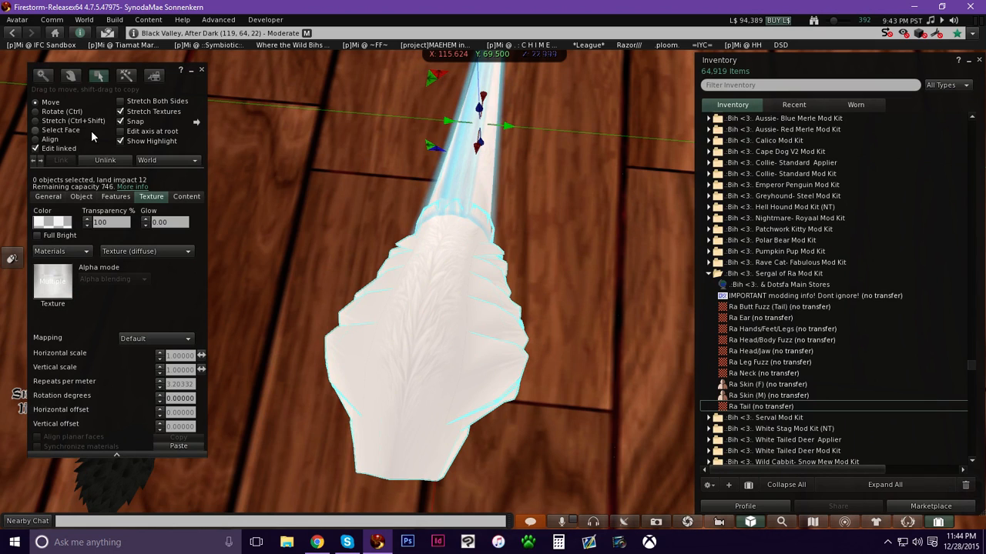
pyautogui.click(61, 131)
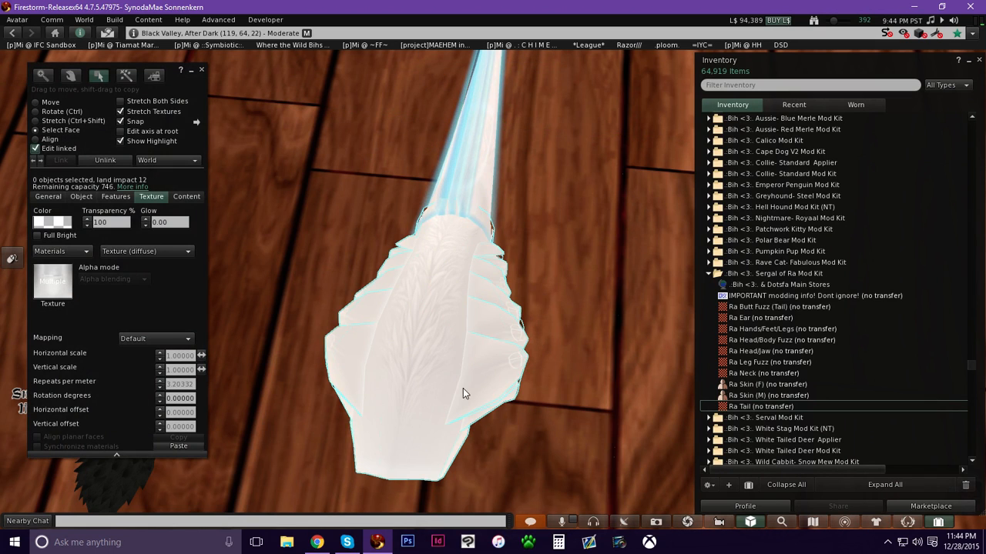
pyautogui.click(454, 332)
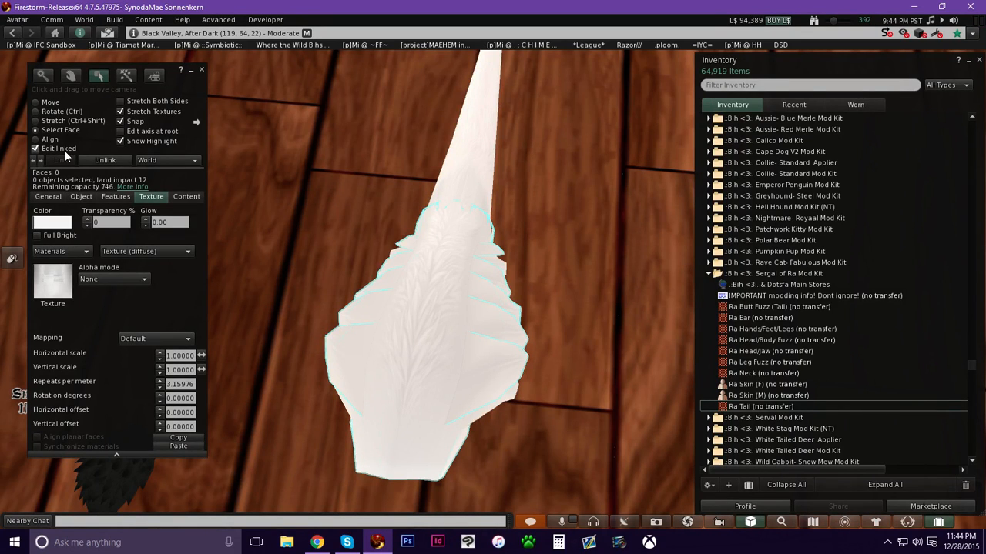
pyautogui.click(36, 130)
# Preview the Ra Tail texture, then apply it to the selected tail face.
pyautogui.keyDown('alt'); pyautogui.moveTo(419, 302); pyautogui.dragTo(482, 203); pyautogui.keyUp('alt')
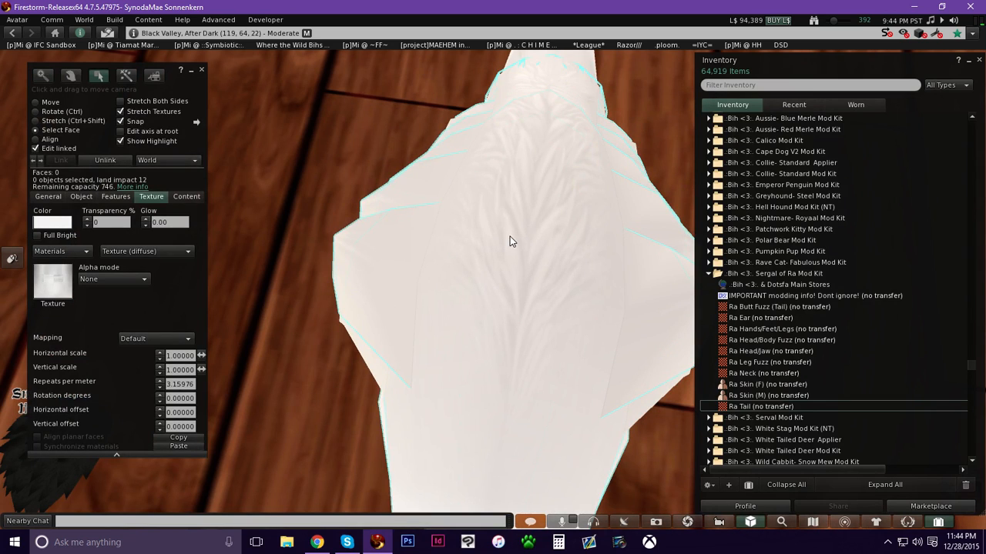
pyautogui.click(750, 407)
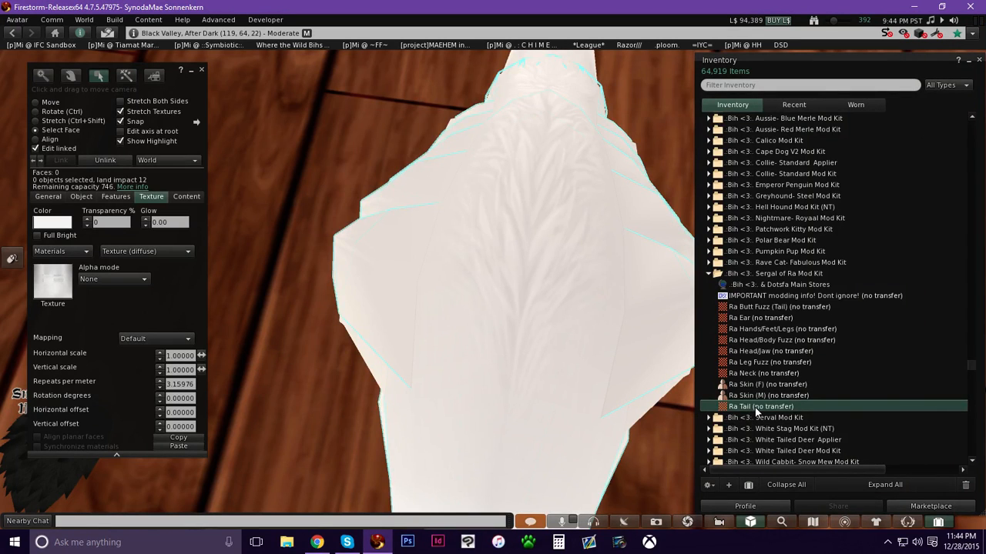
pyautogui.doubleClick(755, 408)
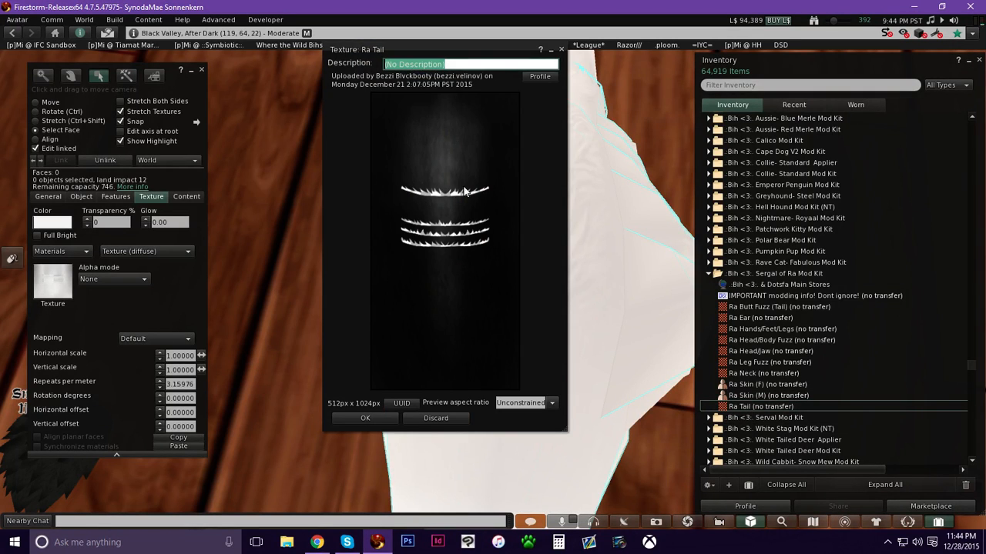
pyautogui.click(364, 418)
pyautogui.click(762, 405)
pyautogui.moveTo(456, 386); pyautogui.dragTo(55, 286)
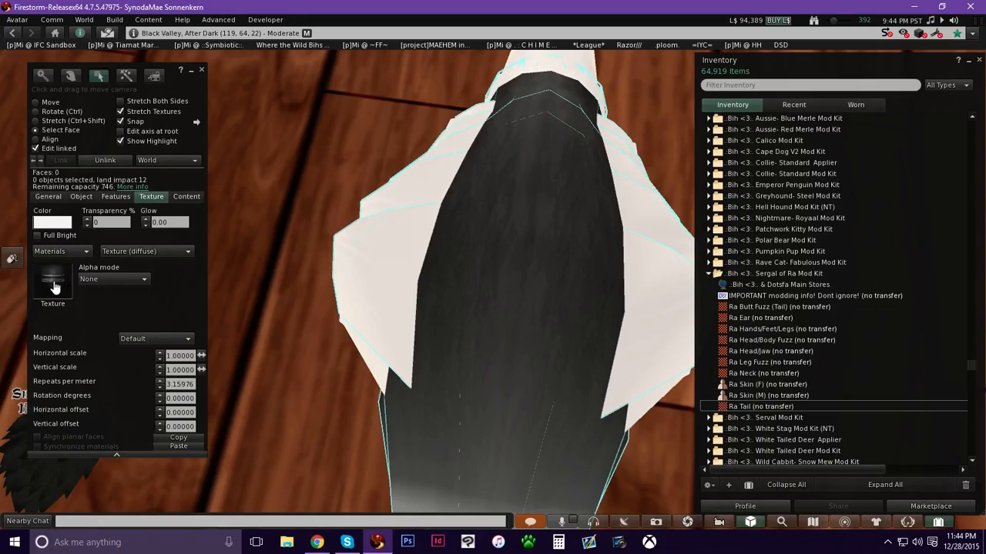
# Inspect the newly textured tail from several angles.
pyautogui.keyDown('ctrl'); pyautogui.keyDown('alt'); pyautogui.moveTo(413, 328); pyautogui.dragTo(492, 447); pyautogui.keyUp('alt'); pyautogui.keyUp('ctrl')
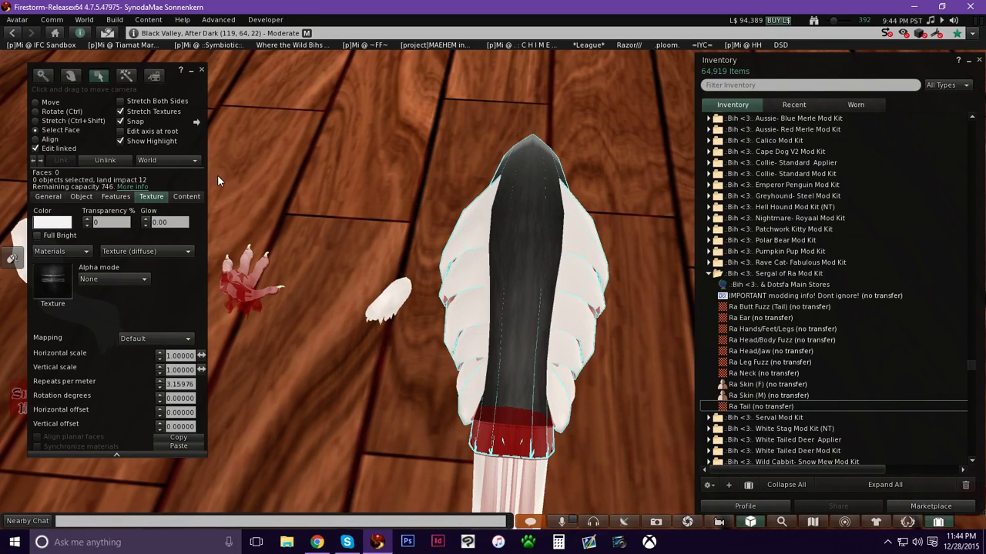
pyautogui.keyDown('ctrl'); pyautogui.keyDown('alt'); pyautogui.keyDown('shift'); pyautogui.moveTo(497, 295); pyautogui.dragTo(456, 153); pyautogui.keyUp('shift'); pyautogui.keyUp('alt'); pyautogui.keyUp('ctrl')
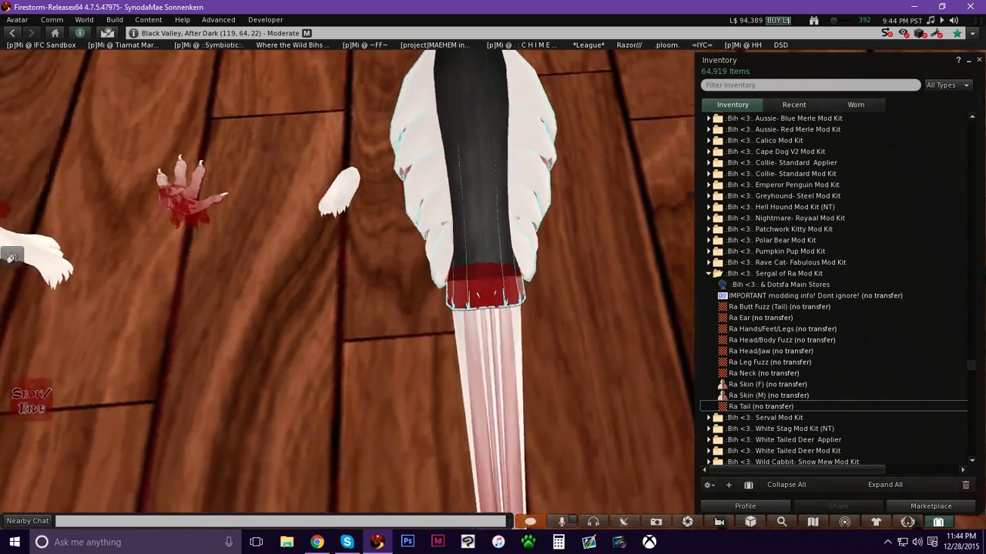
pyautogui.keyDown('alt'); pyautogui.moveTo(505, 273); pyautogui.dragTo(424, 255); pyautogui.keyUp('alt')
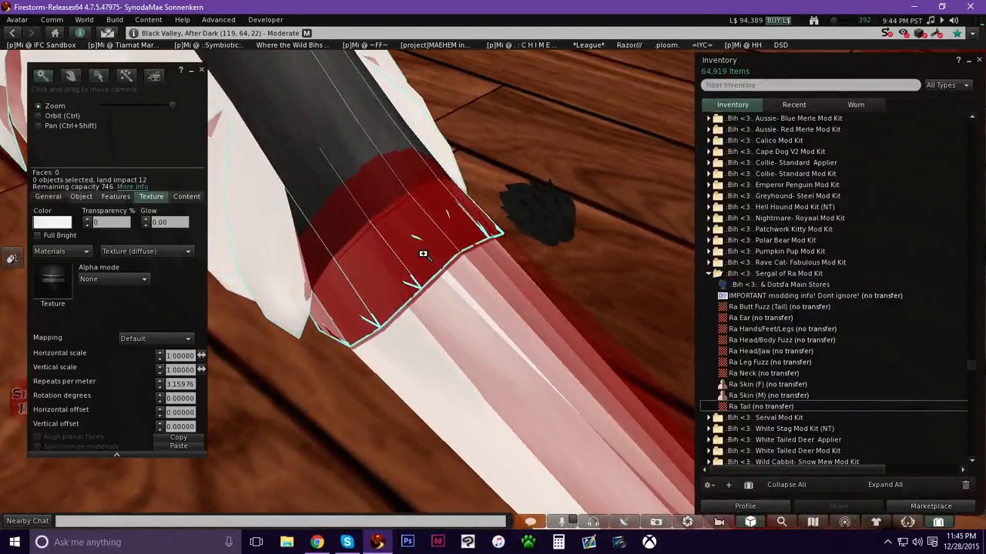
pyautogui.keyDown('alt'); pyautogui.moveTo(378, 216); pyautogui.dragTo(496, 266); pyautogui.keyUp('alt')
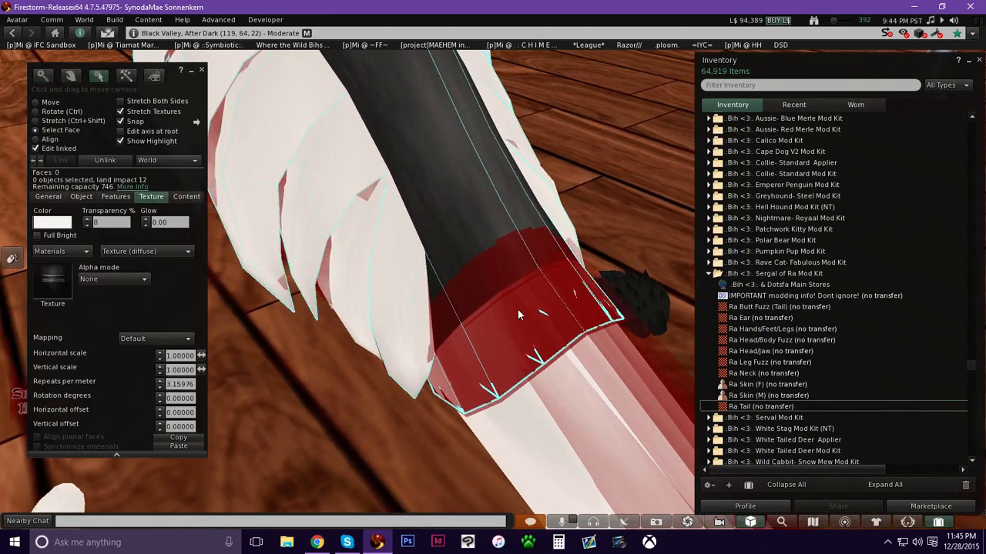
pyautogui.click(518, 309)
pyautogui.keyDown('alt'); pyautogui.moveTo(518, 308); pyautogui.dragTo(924, 507); pyautogui.keyUp('alt')
pyautogui.click(938, 522)
pyautogui.hotkey('ctrl', 'b')
pyautogui.keyDown('alt'); pyautogui.moveTo(799, 478); pyautogui.dragTo(754, 493); pyautogui.keyUp('alt')
pyautogui.keyDown('alt'); pyautogui.moveTo(191, 219); pyautogui.dragTo(473, 193); pyautogui.keyUp('alt')
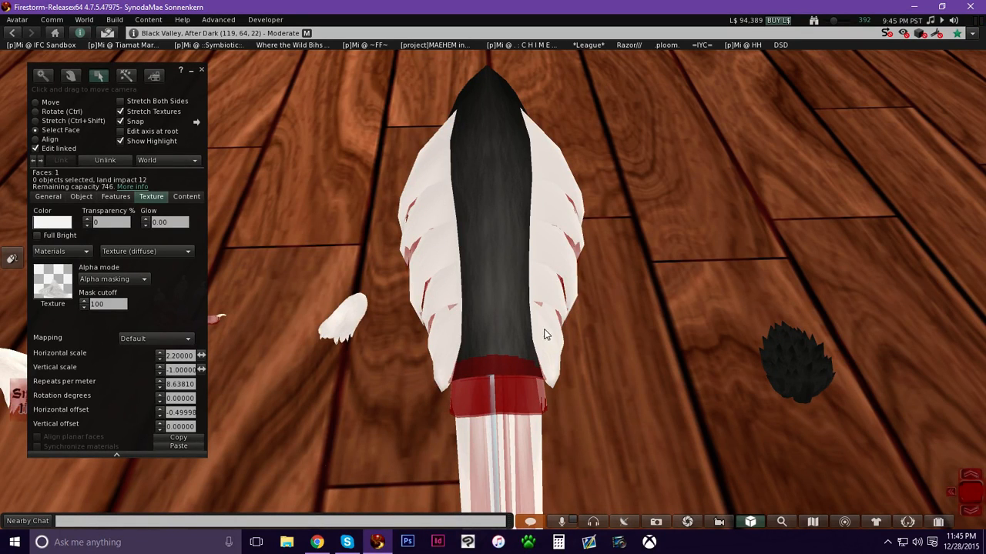
pyautogui.keyDown('alt'); pyautogui.moveTo(475, 249); pyautogui.dragTo(447, 138); pyautogui.keyUp('alt')
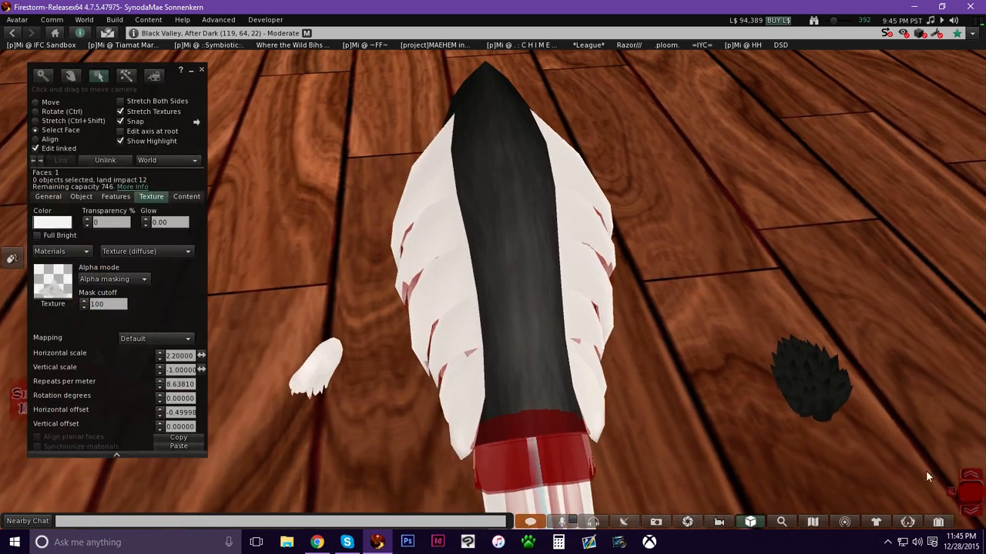
# Preview the Ra Head/Body Fuzz and Ra Butt Fuzz (Tail) textures from the kit folder, closing each preview.
pyautogui.click(938, 522)
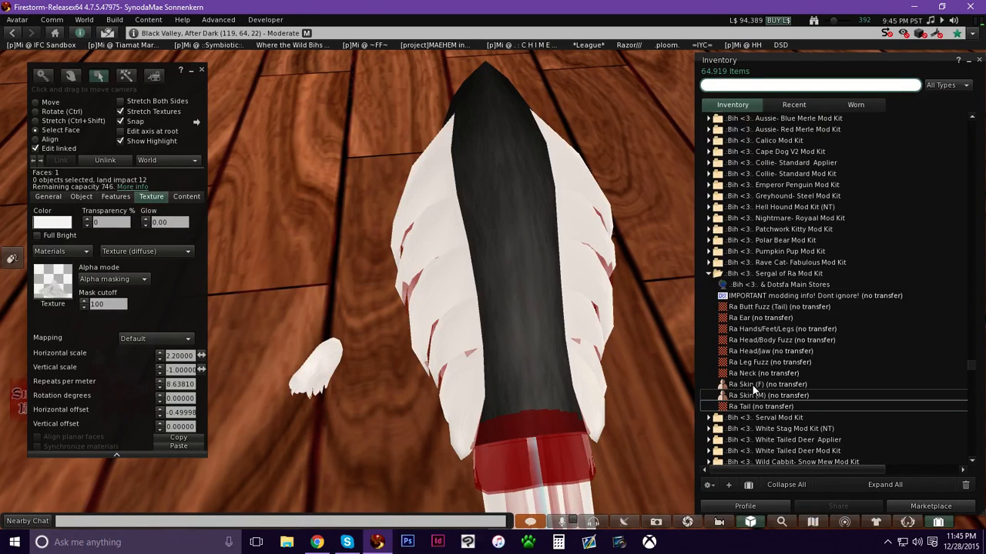
pyautogui.doubleClick(757, 340)
pyautogui.click(758, 308)
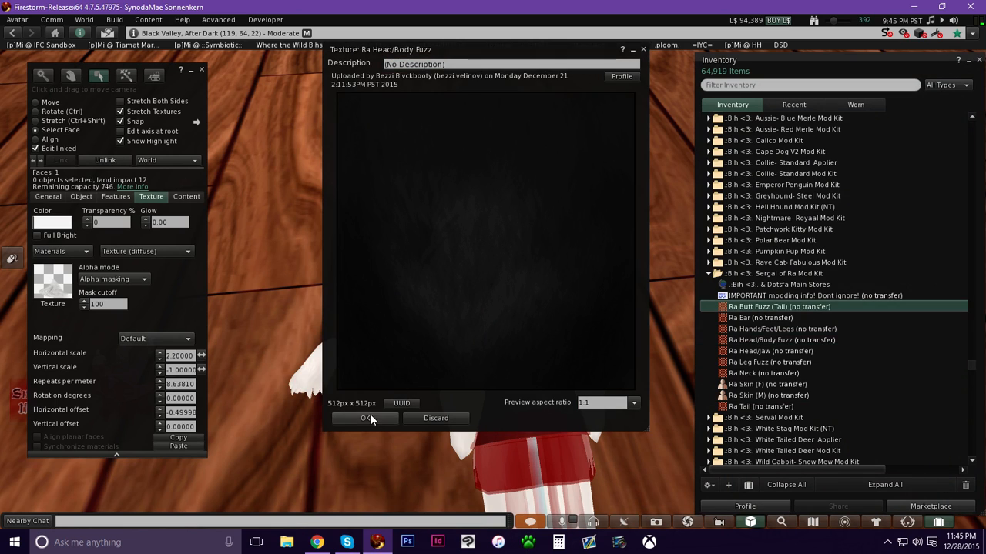
pyautogui.click(374, 418)
pyautogui.doubleClick(768, 308)
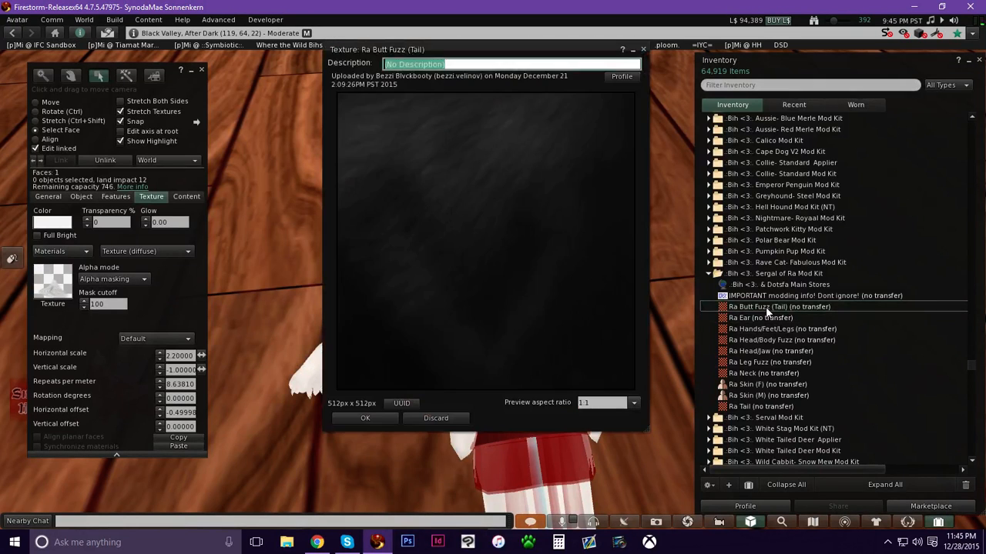
pyautogui.click(394, 418)
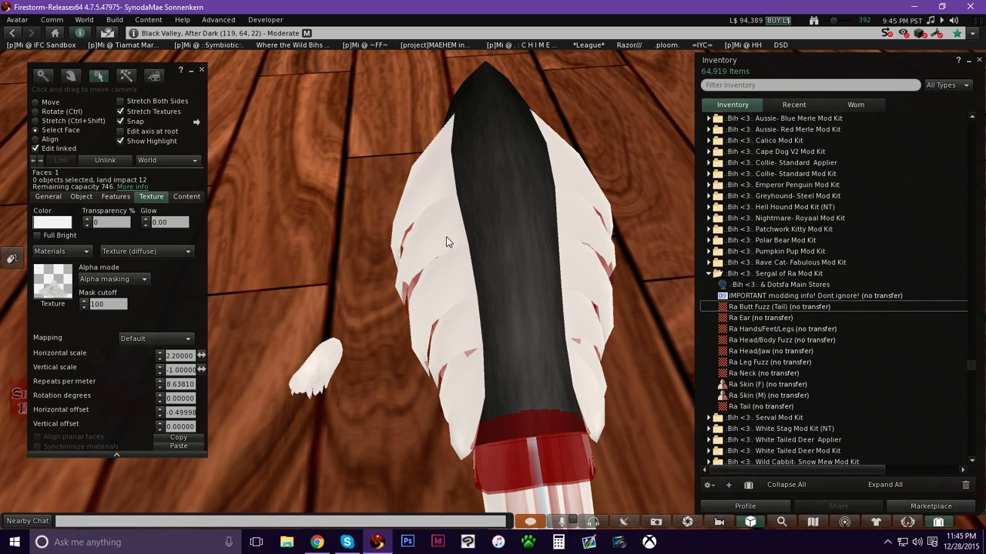
# Select the tail's five white fur faces and apply the Ra Butt Fuzz (Tail) texture to them.
pyautogui.hotkey('ctrl', 'b')
pyautogui.keyDown('ctrl'); pyautogui.keyDown('alt'); pyautogui.moveTo(480, 255); pyautogui.dragTo(378, 264); pyautogui.keyUp('alt'); pyautogui.keyUp('ctrl')
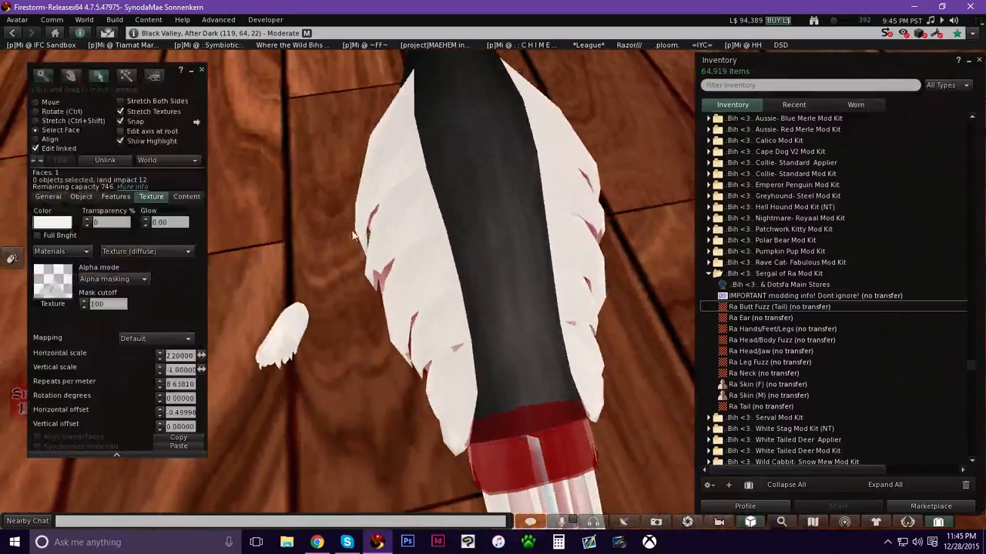
pyautogui.click(62, 131)
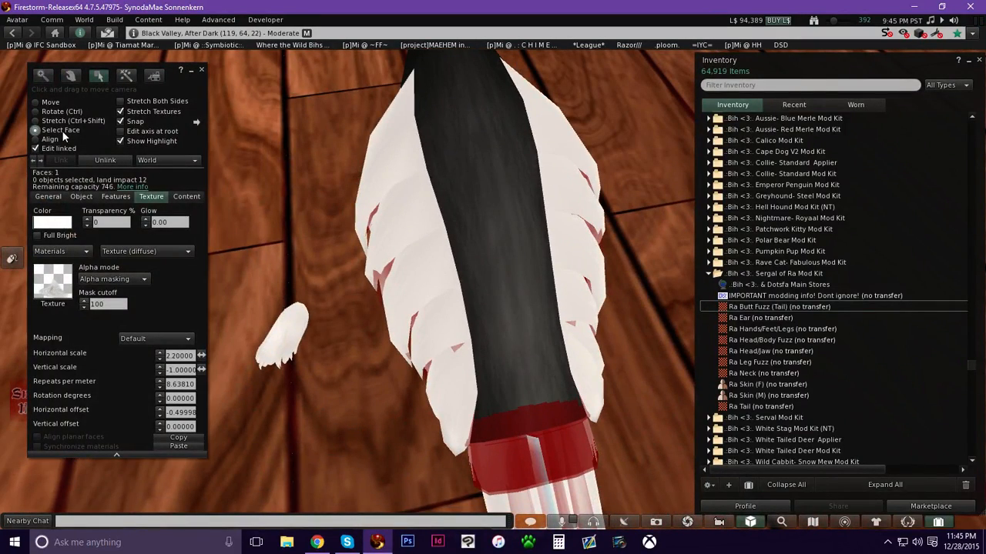
pyautogui.click(416, 225)
pyautogui.keyDown('alt'); pyautogui.moveTo(403, 240); pyautogui.dragTo(471, 307); pyautogui.keyUp('alt')
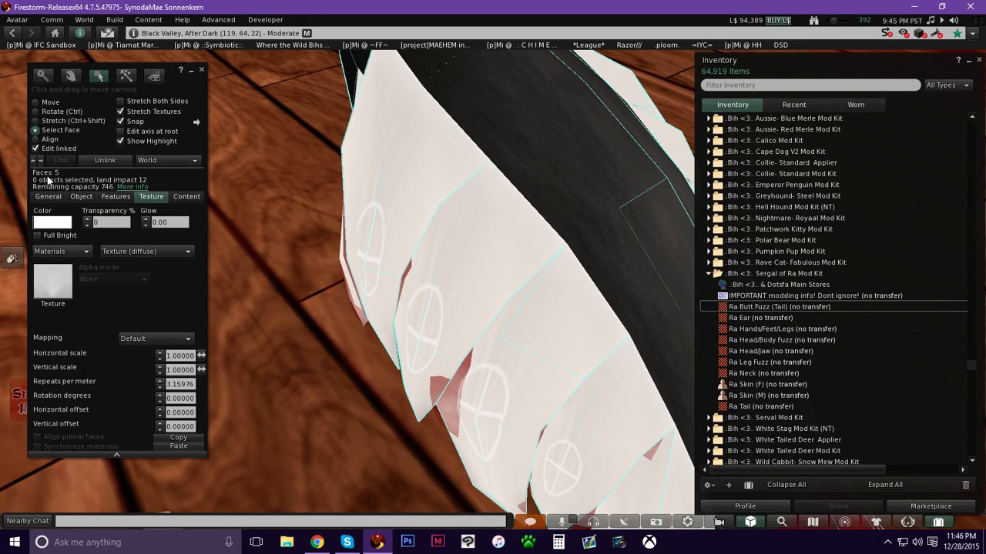
pyautogui.keyDown('alt'); pyautogui.moveTo(543, 293); pyautogui.dragTo(509, 265); pyautogui.keyUp('alt')
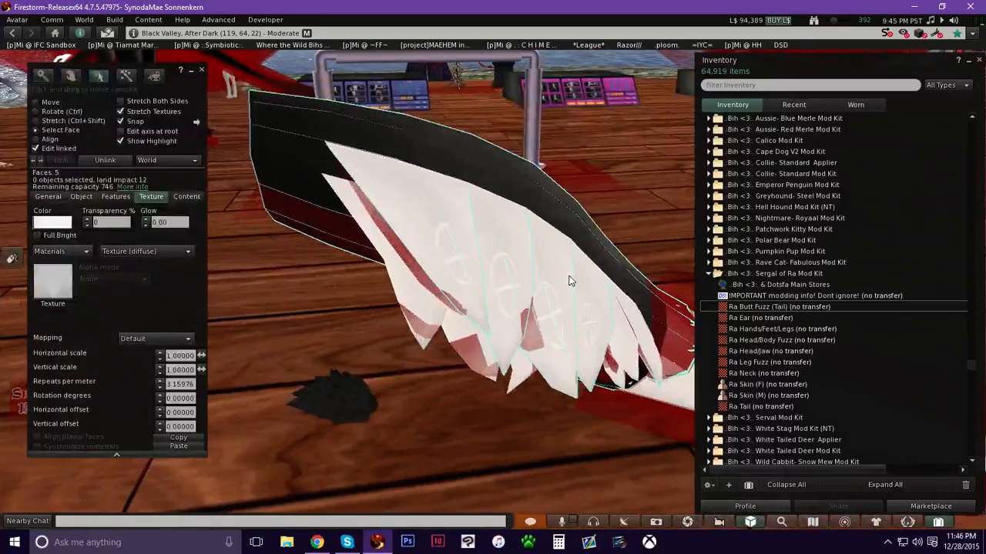
pyautogui.keyDown('alt'); pyautogui.moveTo(569, 277); pyautogui.dragTo(500, 268); pyautogui.keyUp('alt')
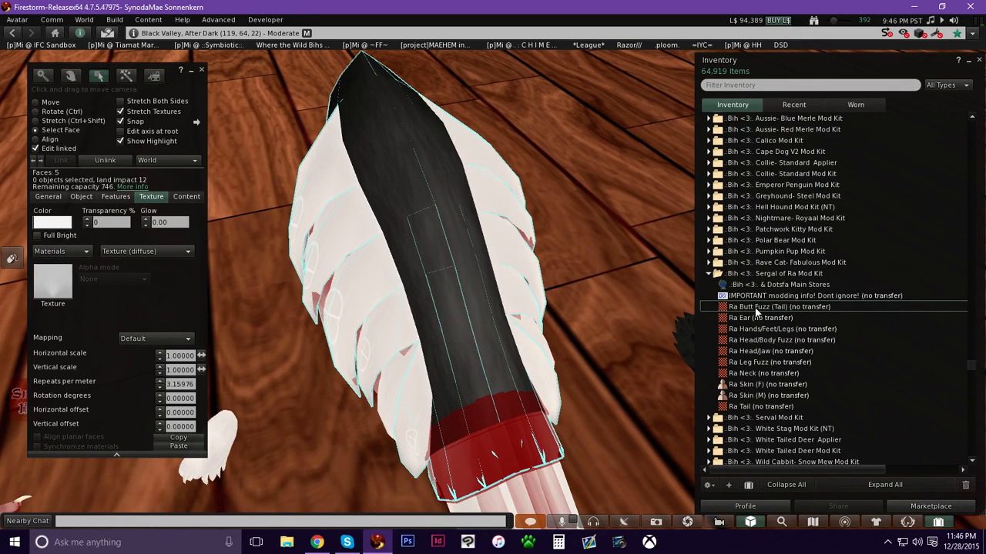
pyautogui.click(782, 306)
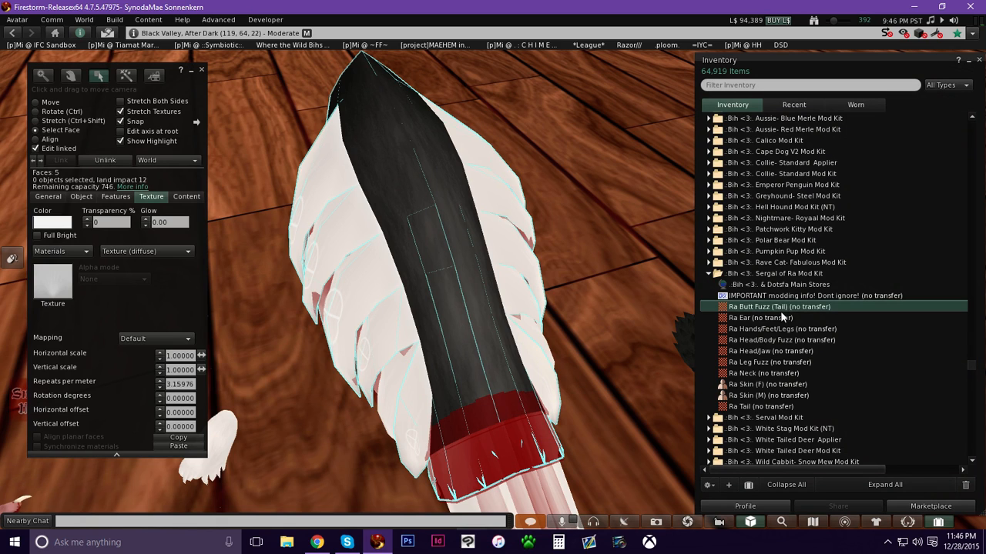
pyautogui.moveTo(778, 310); pyautogui.dragTo(43, 278)
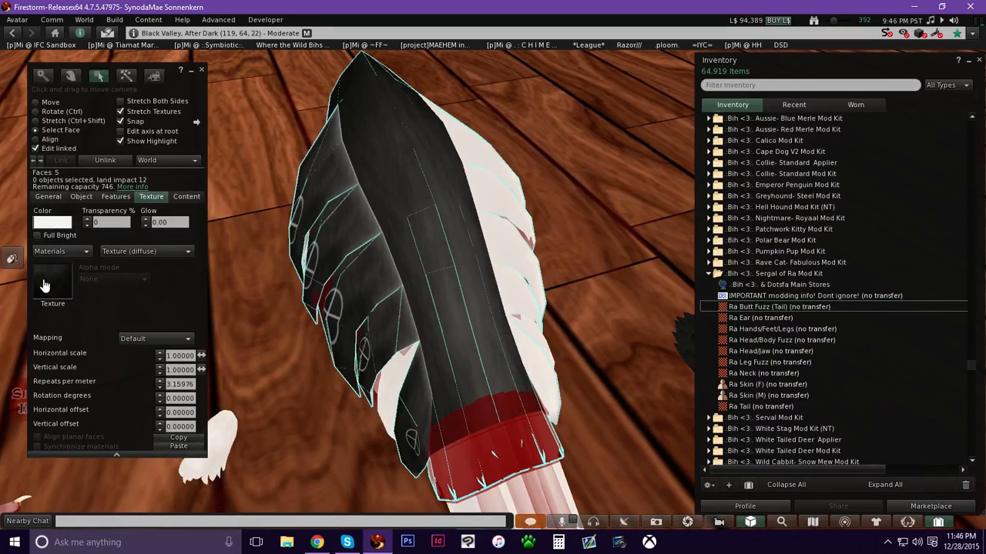
# Inspect the retextured tail fur up close.
pyautogui.press('alt')
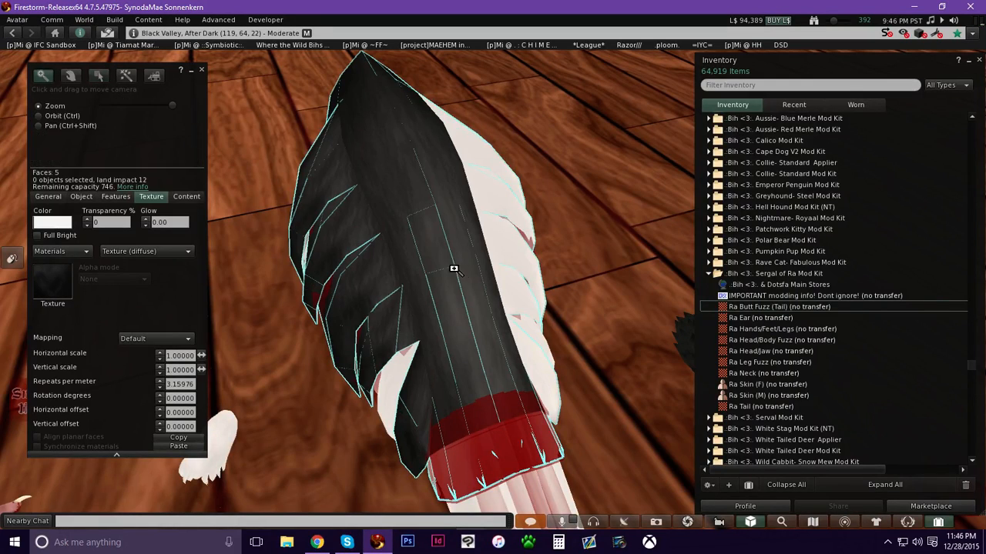
pyautogui.keyDown('alt'); pyautogui.moveTo(453, 269); pyautogui.dragTo(552, 306); pyautogui.keyUp('alt')
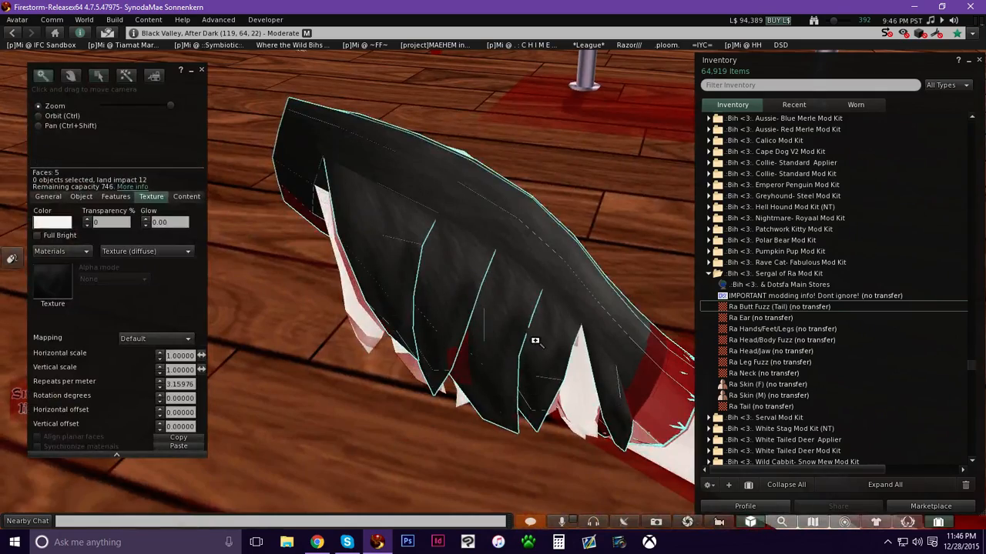
pyautogui.press('Escape')
pyautogui.keyDown('alt'); pyautogui.moveTo(571, 193); pyautogui.dragTo(579, 196); pyautogui.keyUp('alt')
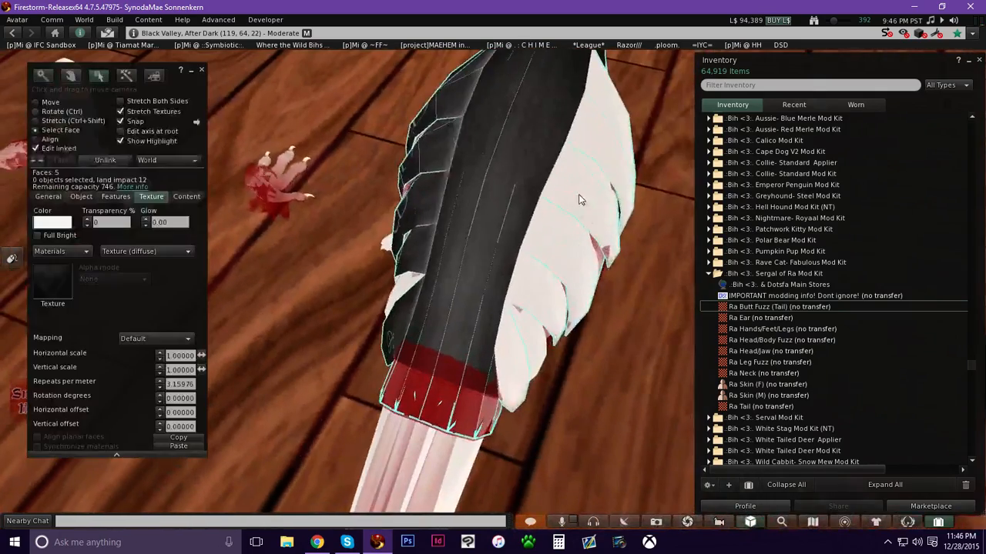
pyautogui.press('alt')
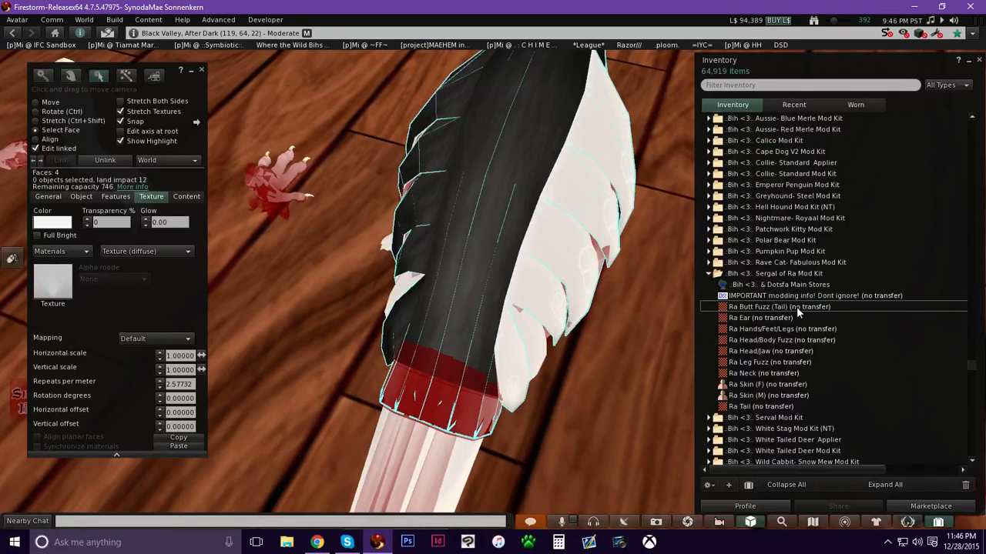
# Apply the Ra Butt Fuzz (Tail) texture to the selected tail fur faces, then select one more white fur face and apply it there too.
pyautogui.moveTo(797, 304); pyautogui.dragTo(60, 285)
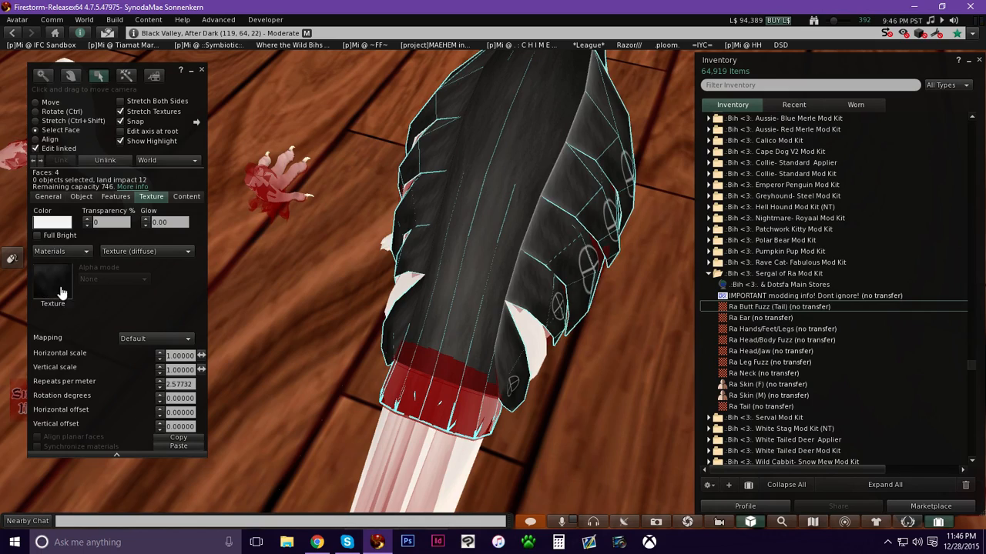
pyautogui.press('alt')
pyautogui.keyDown('alt'); pyautogui.moveTo(501, 224); pyautogui.dragTo(474, 271); pyautogui.keyUp('alt')
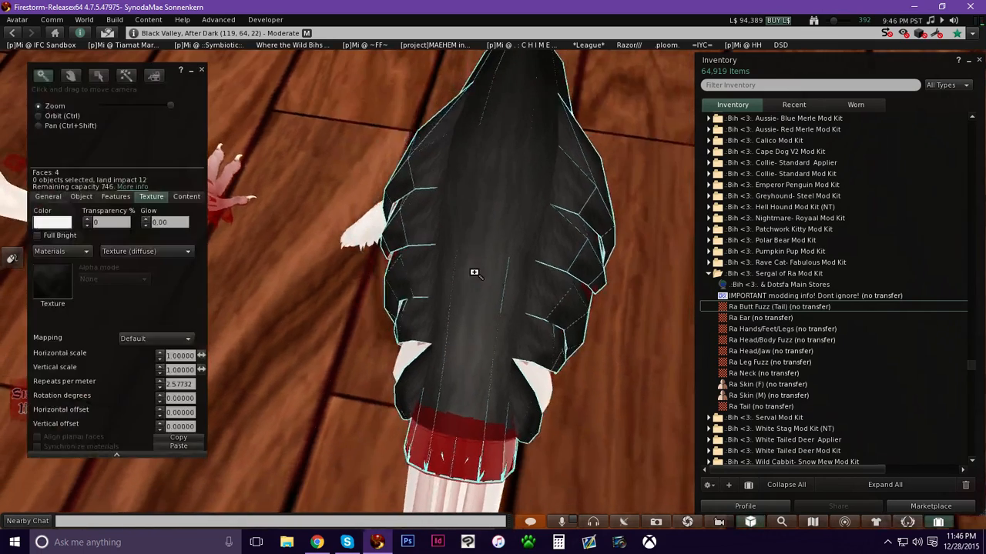
pyautogui.keyDown('alt'); pyautogui.moveTo(477, 221); pyautogui.dragTo(397, 319); pyautogui.keyUp('alt')
pyautogui.click(397, 321)
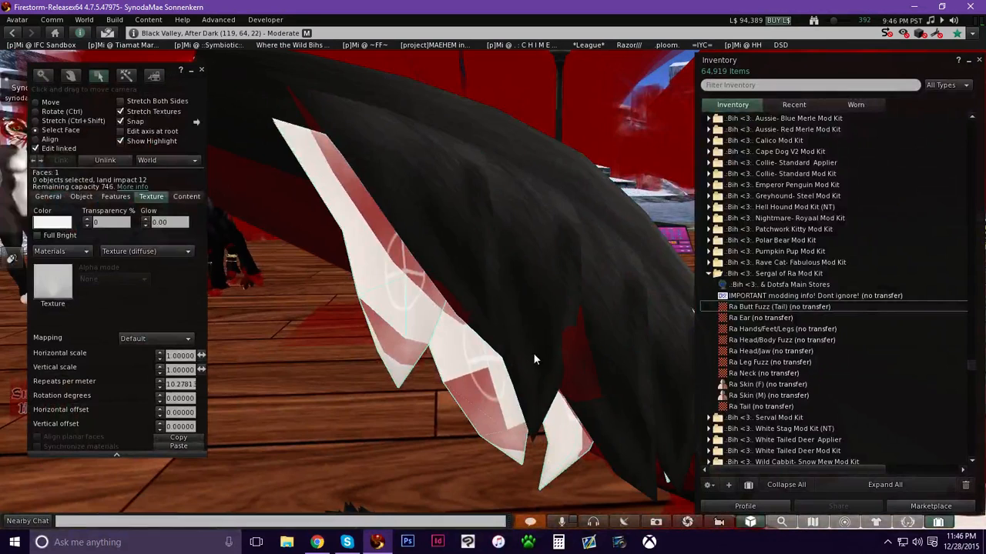
pyautogui.moveTo(784, 308); pyautogui.dragTo(60, 291)
# Select another white fur tip on the tail and apply the Ra Butt Fuzz (Tail) texture to it.
pyautogui.keyDown('ctrl'); pyautogui.keyDown('alt'); pyautogui.moveTo(408, 312); pyautogui.dragTo(501, 284); pyautogui.keyUp('alt'); pyautogui.keyUp('ctrl')
pyautogui.click(598, 313)
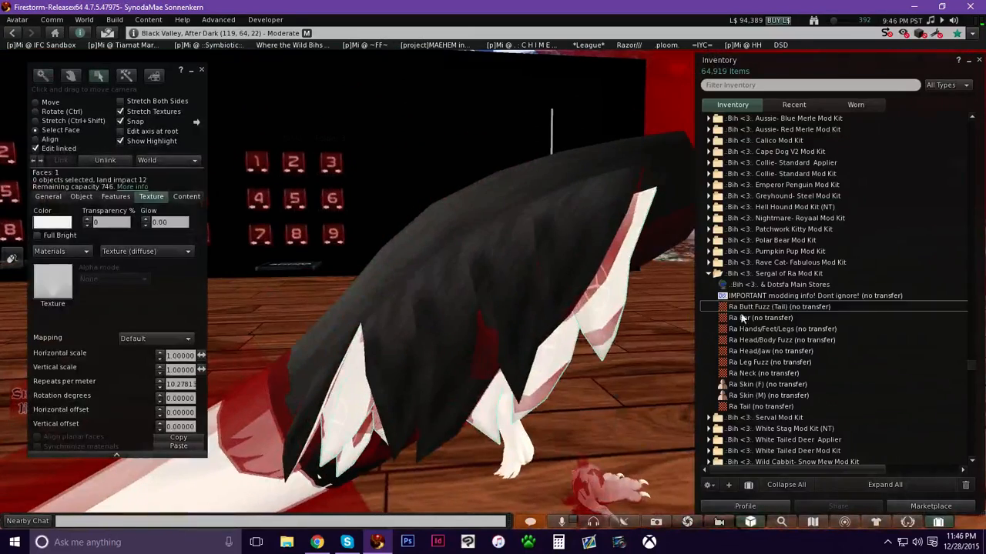
pyautogui.moveTo(779, 308); pyautogui.dragTo(51, 285)
# Select further white fur faces along the tail's side and apply the Ra Butt Fuzz (Tail) texture to them.
pyautogui.keyDown('ctrl'); pyautogui.keyDown('alt'); pyautogui.moveTo(415, 302); pyautogui.dragTo(493, 277); pyautogui.keyUp('alt'); pyautogui.keyUp('ctrl')
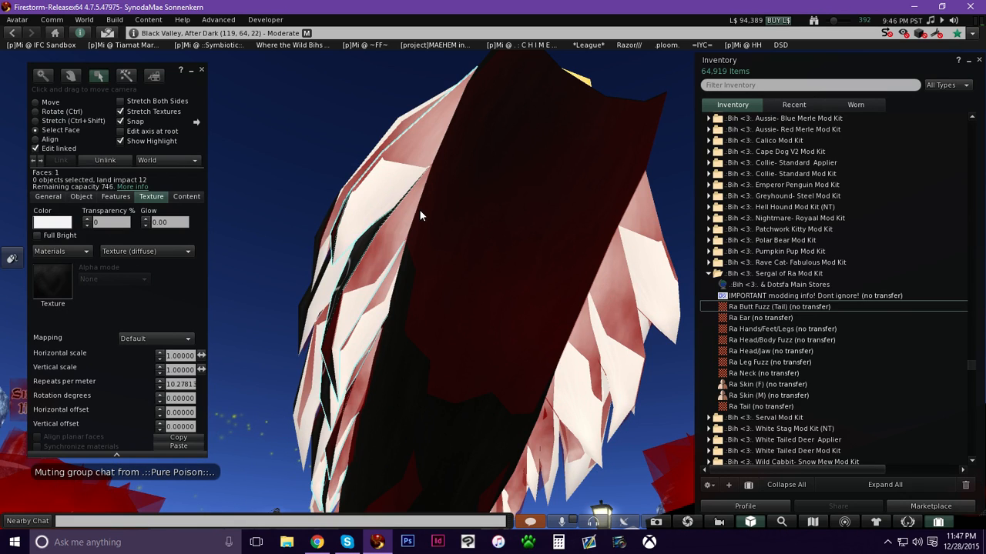
pyautogui.click(371, 200)
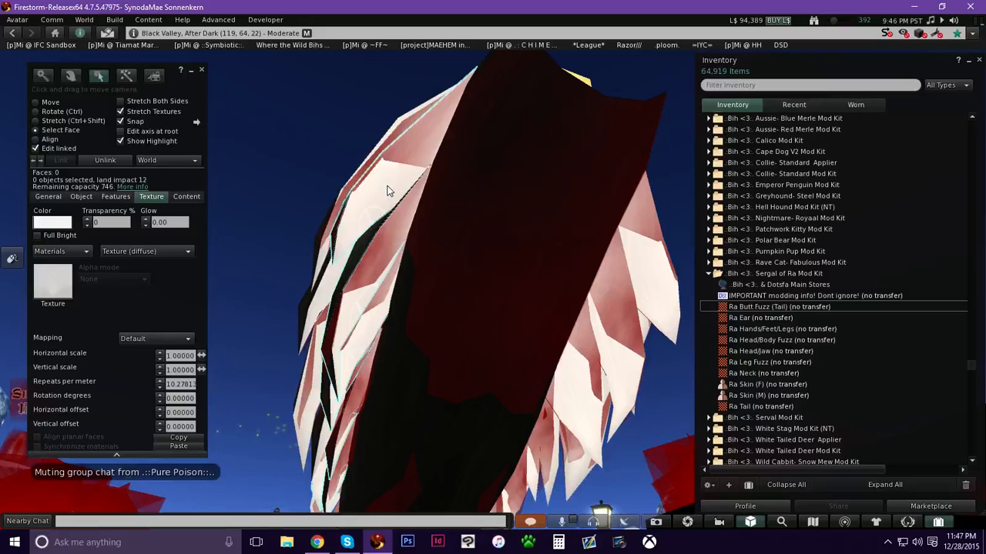
pyautogui.keyDown('alt'); pyautogui.moveTo(388, 220); pyautogui.dragTo(491, 280); pyautogui.keyUp('alt')
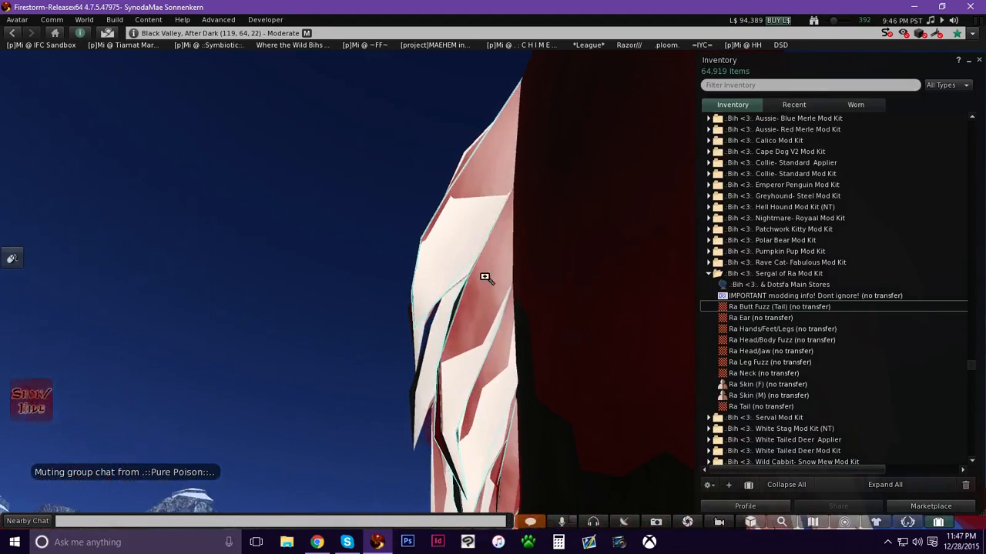
pyautogui.click(435, 371)
pyautogui.click(451, 388)
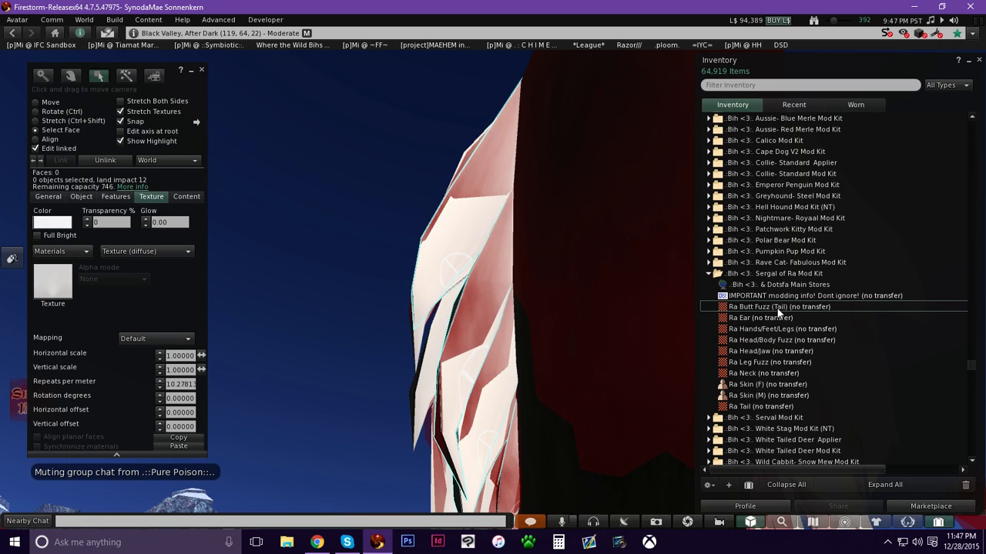
pyautogui.moveTo(788, 309); pyautogui.dragTo(53, 282)
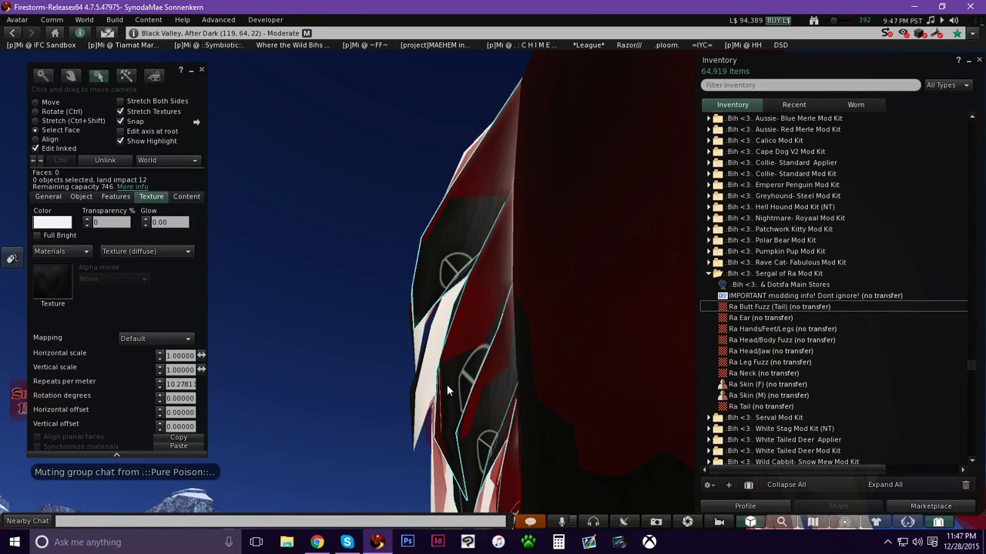
# Select another white fur face on the tail's edge, apply Ra Butt Fuzz (Tail) to it, check the underside, and exit editing.
pyautogui.hotkey('ctrl', 'b')
pyautogui.keyDown('alt'); pyautogui.moveTo(496, 394); pyautogui.dragTo(462, 270); pyautogui.keyUp('alt')
pyautogui.keyDown('alt'); pyautogui.moveTo(530, 297); pyautogui.dragTo(459, 263); pyautogui.keyUp('alt')
pyautogui.click(410, 187)
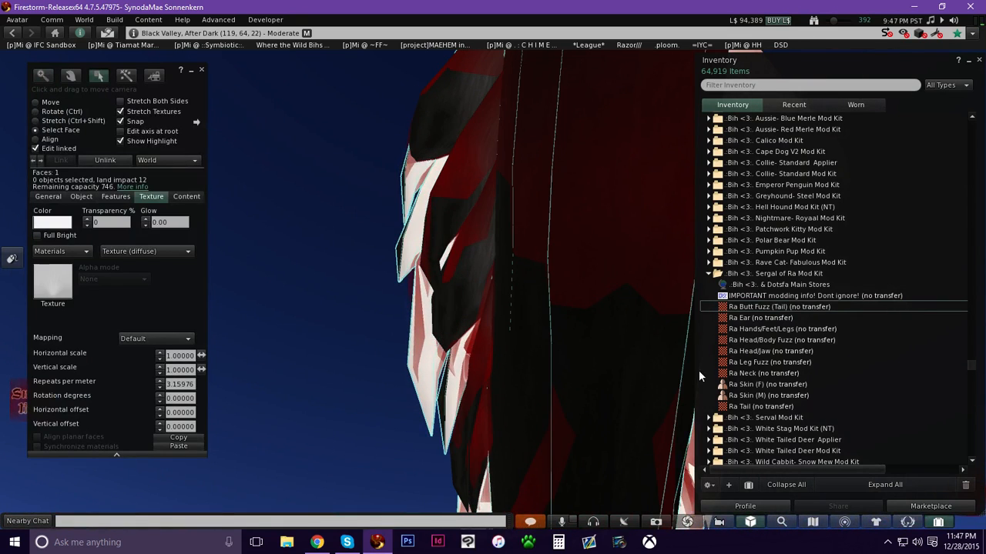
pyautogui.moveTo(804, 305); pyautogui.dragTo(59, 288)
pyautogui.keyDown('alt'); pyautogui.moveTo(451, 340); pyautogui.dragTo(493, 277); pyautogui.keyUp('alt')
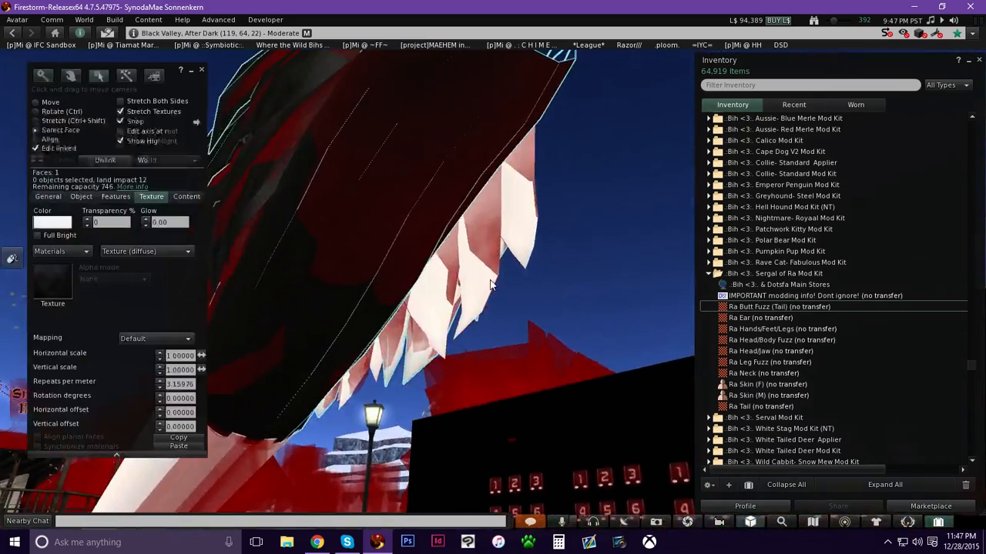
pyautogui.click(487, 281)
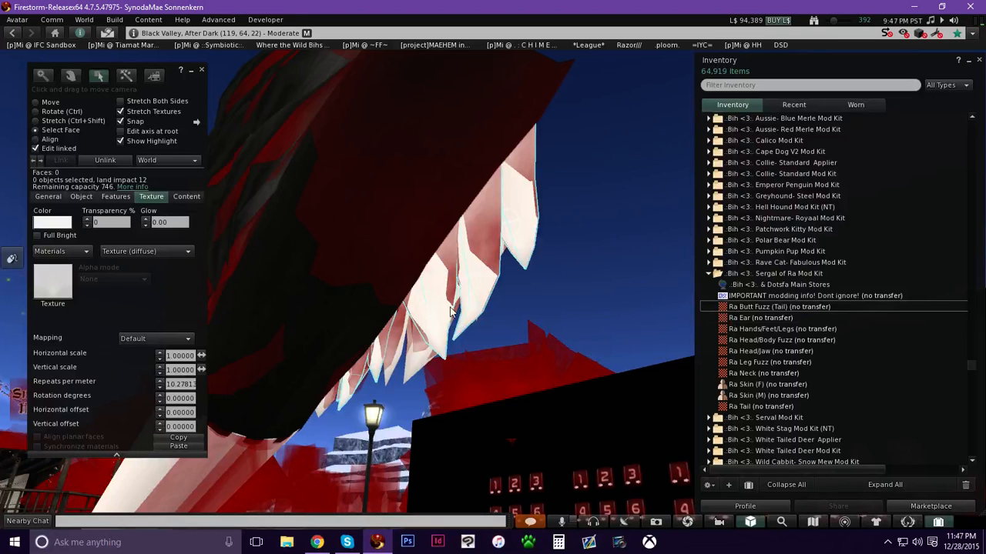
pyautogui.keyDown('alt'); pyautogui.moveTo(407, 284); pyautogui.dragTo(548, 328); pyautogui.keyUp('alt')
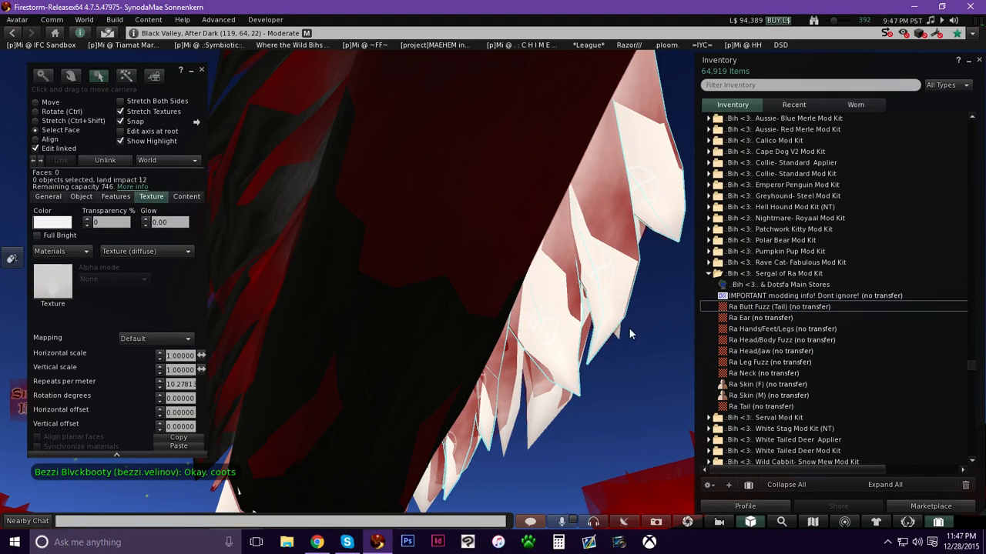
pyautogui.press('Escape')
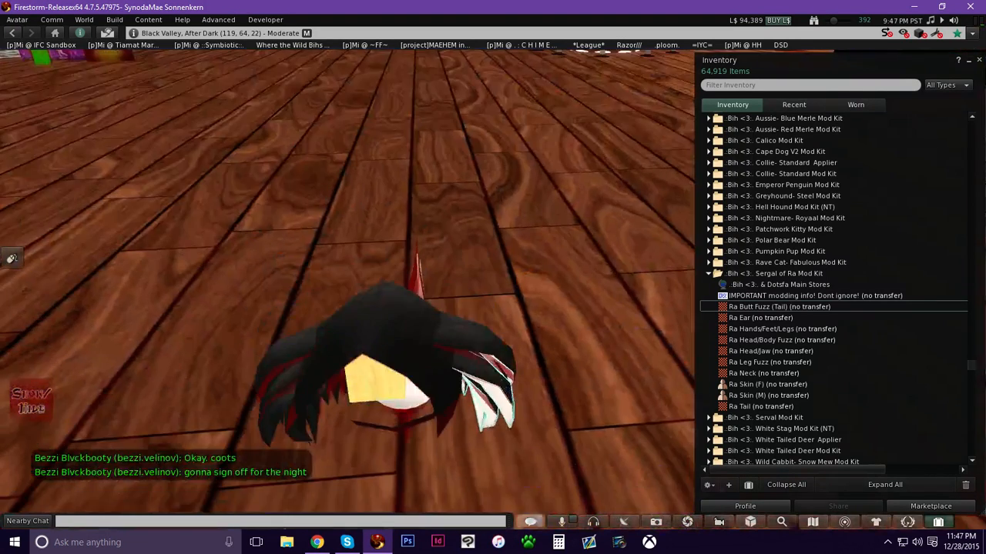
# Send a good-night message and a short follow-up to a friend in nearby chat.
pyautogui.click(464, 519)
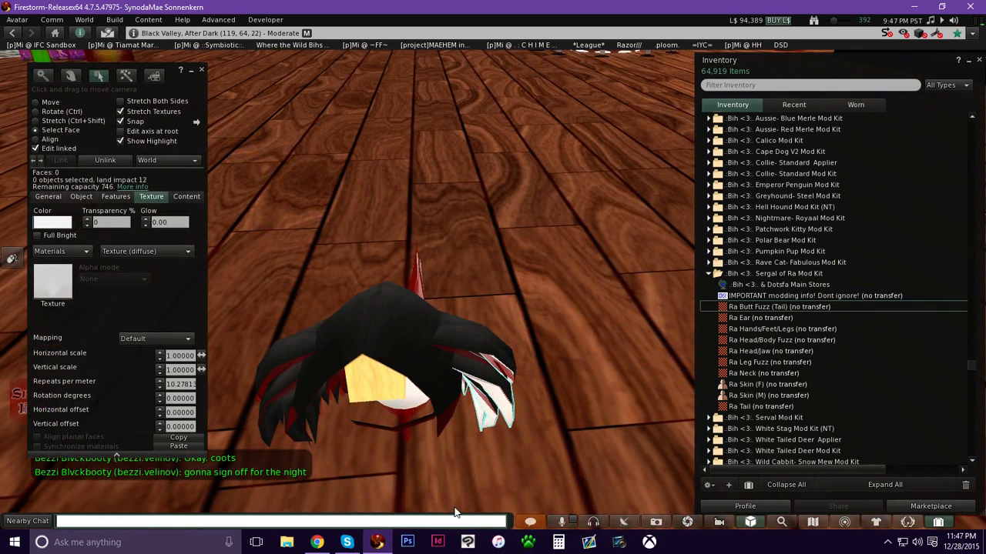
pyautogui.write('Niiight bezzi')
pyautogui.press('Return')
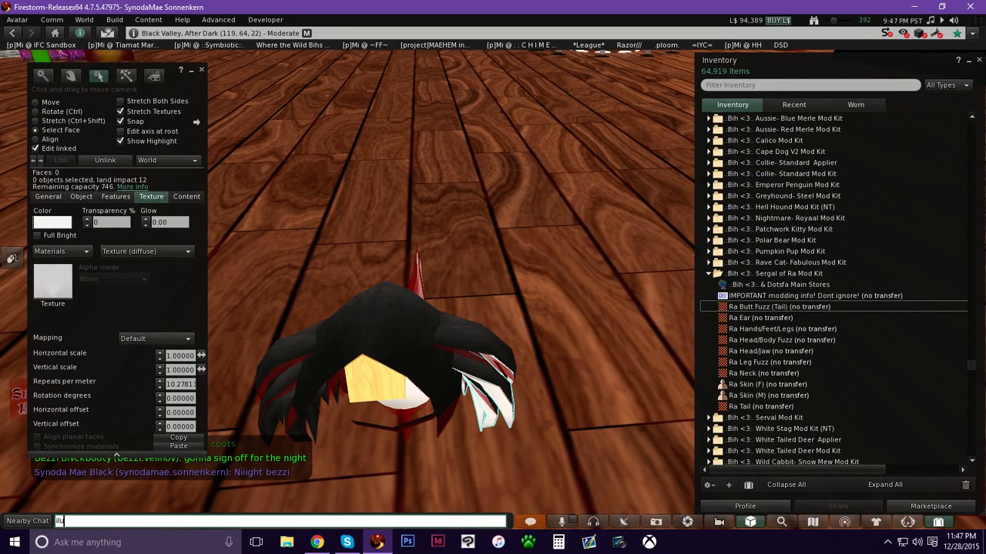
pyautogui.write('iluvm')
pyautogui.press('Return')
# Select three more white fur faces on the tail and apply the Ra Butt Fuzz (Tail) texture to them.
pyautogui.keyDown('alt'); pyautogui.moveTo(461, 378); pyautogui.dragTo(448, 497); pyautogui.keyUp('alt')
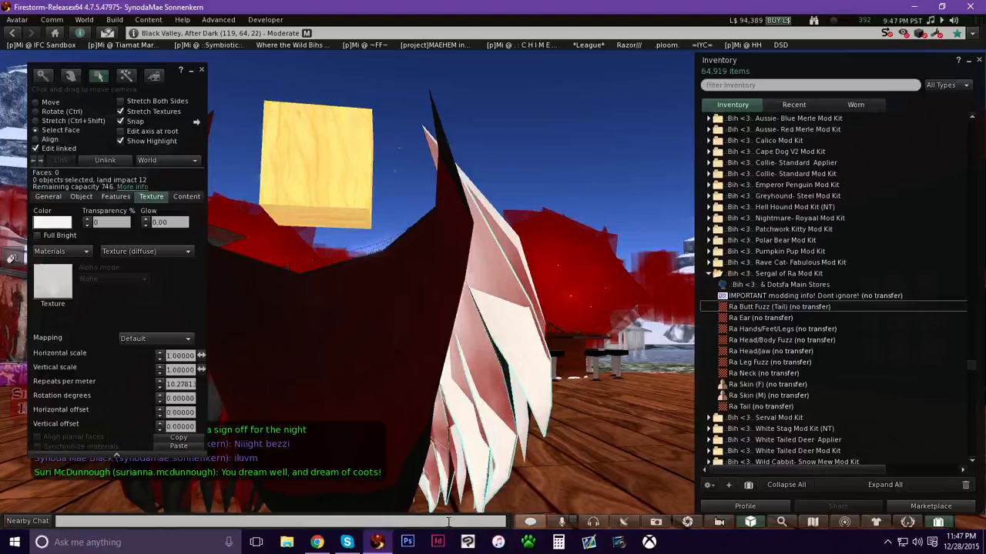
pyautogui.keyDown('ctrl'); pyautogui.keyDown('alt'); pyautogui.moveTo(505, 338); pyautogui.dragTo(497, 283); pyautogui.keyUp('alt'); pyautogui.keyUp('ctrl')
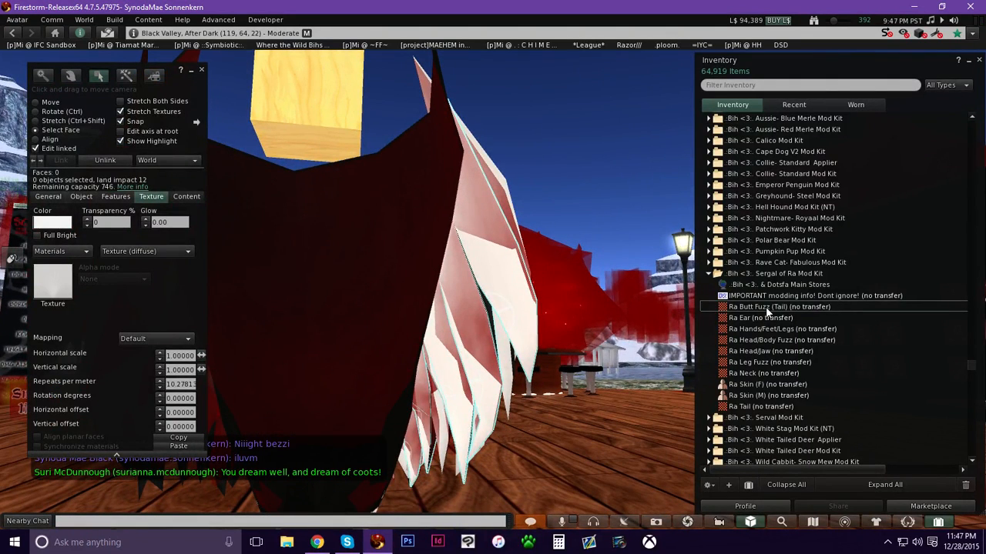
pyautogui.click(801, 307)
pyautogui.moveTo(790, 306); pyautogui.dragTo(256, 355)
pyautogui.keyDown('ctrl'); pyautogui.keyDown('alt'); pyautogui.moveTo(486, 360); pyautogui.dragTo(501, 381); pyautogui.keyUp('alt'); pyautogui.keyUp('ctrl')
pyautogui.click(498, 384)
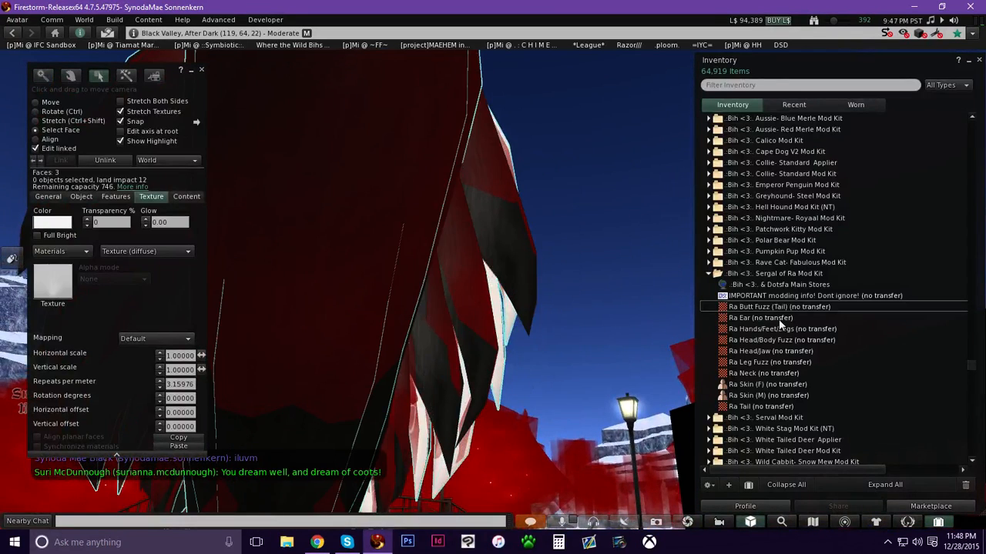
pyautogui.moveTo(778, 308); pyautogui.dragTo(41, 281)
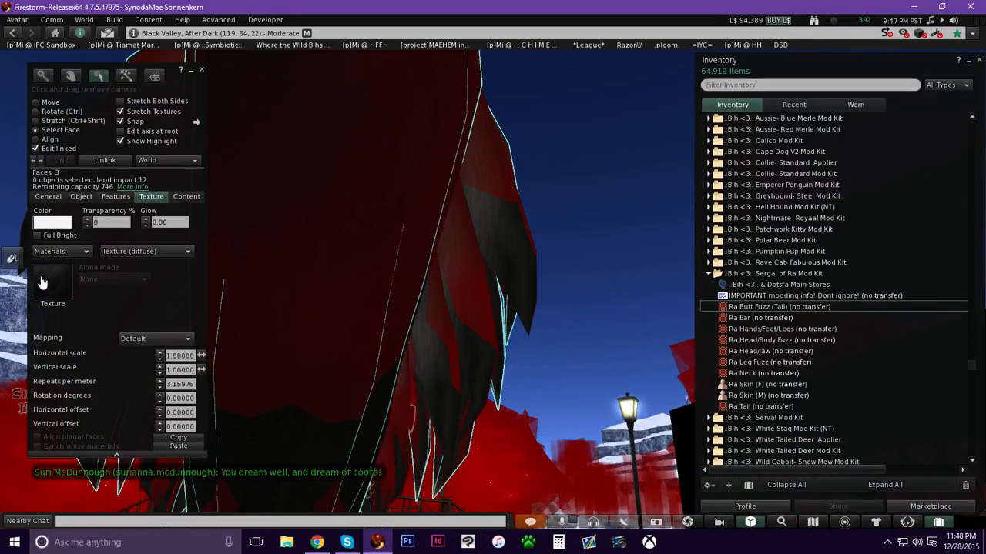
# Select the transparent fur face near the tail base and apply the Ra Butt Fuzz (Tail) texture to it.
pyautogui.keyDown('alt'); pyautogui.moveTo(429, 396); pyautogui.dragTo(455, 217); pyautogui.keyUp('alt')
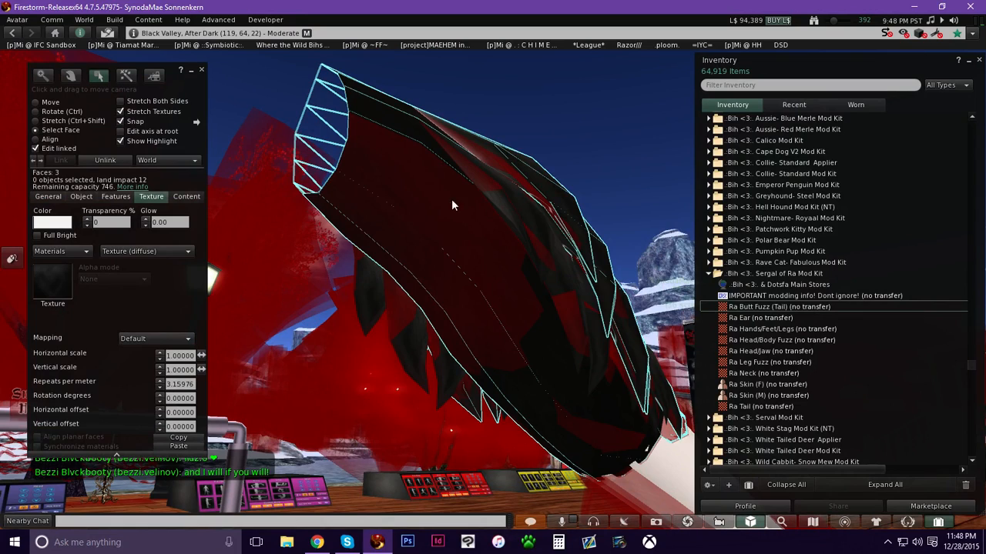
pyautogui.keyDown('alt'); pyautogui.moveTo(530, 292); pyautogui.dragTo(562, 199); pyautogui.keyUp('alt')
pyautogui.keyDown('alt'); pyautogui.moveTo(488, 319); pyautogui.dragTo(493, 279); pyautogui.keyUp('alt')
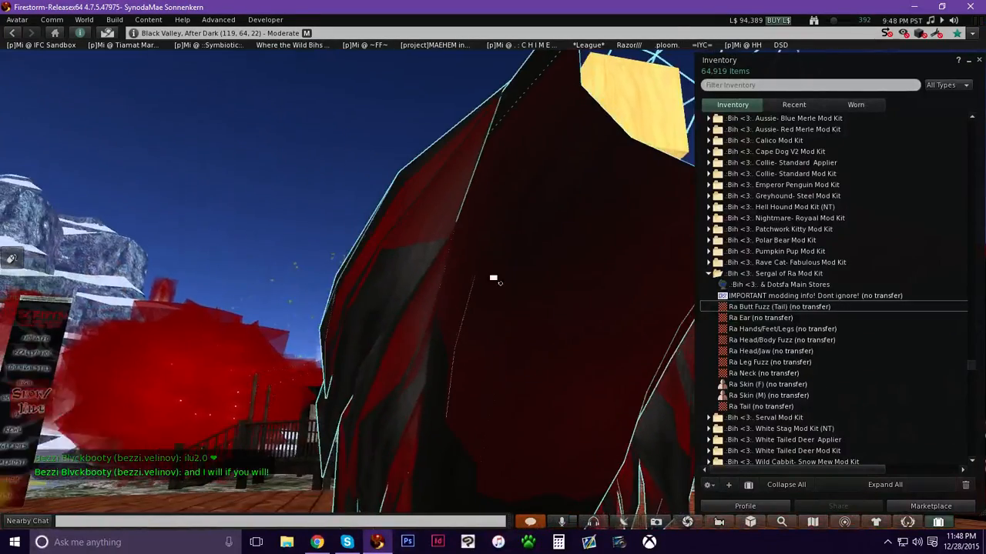
pyautogui.keyDown('alt'); pyautogui.moveTo(576, 316); pyautogui.dragTo(541, 312); pyautogui.keyUp('alt')
pyautogui.keyDown('alt'); pyautogui.moveTo(536, 434); pyautogui.dragTo(493, 266); pyautogui.keyUp('alt')
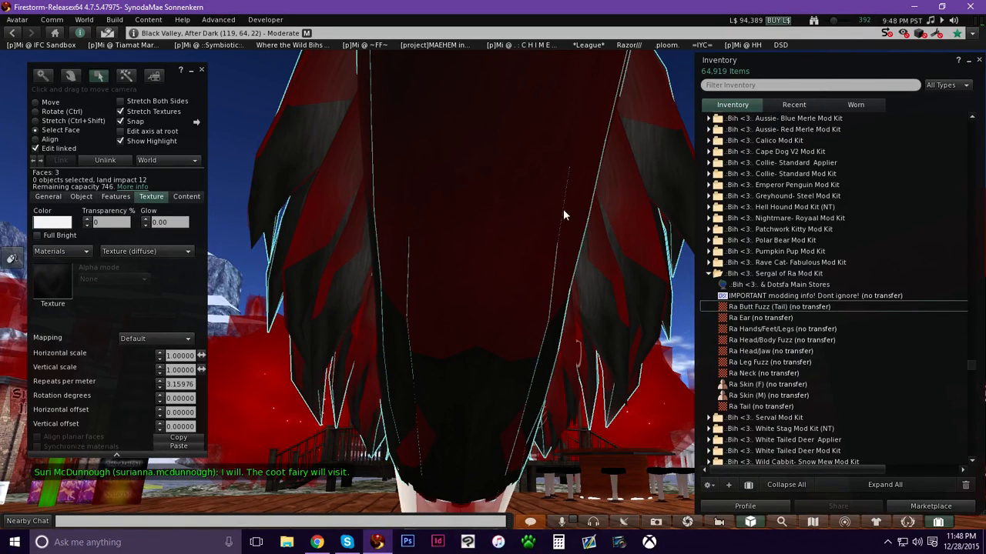
pyautogui.click(624, 209)
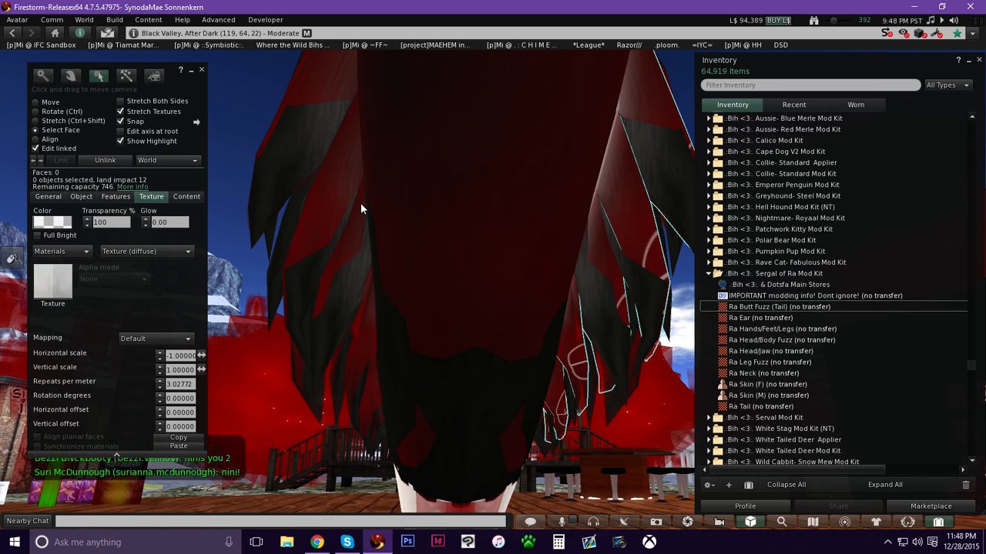
pyautogui.click(348, 176)
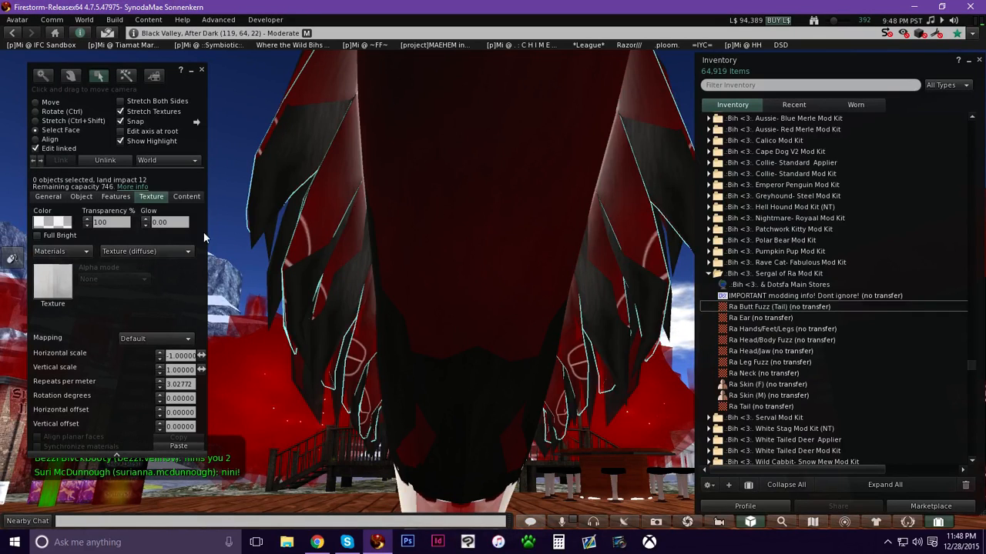
pyautogui.click(770, 307)
pyautogui.moveTo(786, 305); pyautogui.dragTo(49, 287)
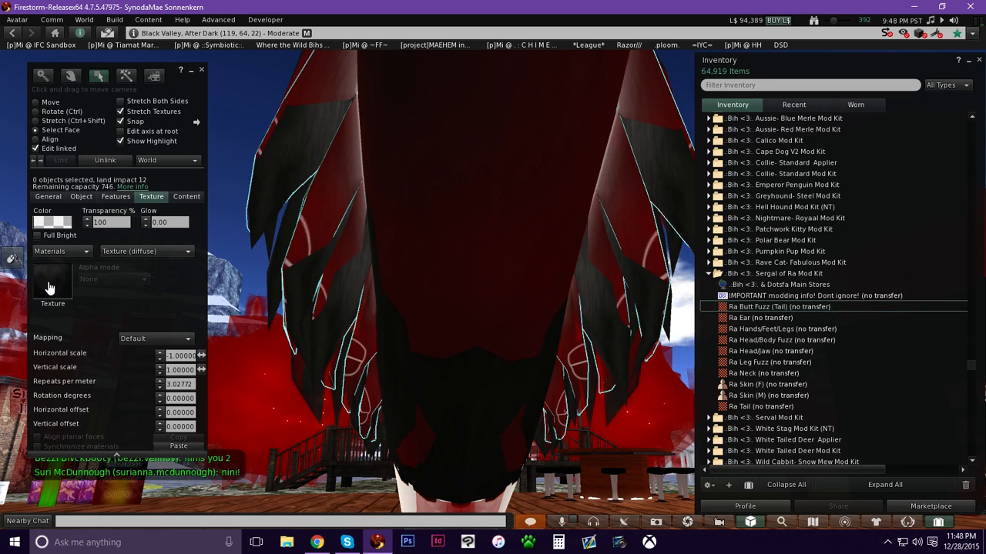
# Select the tail's main body face, preview the Ra Tail texture, and apply it.
pyautogui.keyDown('alt'); pyautogui.moveTo(455, 310); pyautogui.dragTo(490, 223); pyautogui.keyUp('alt')
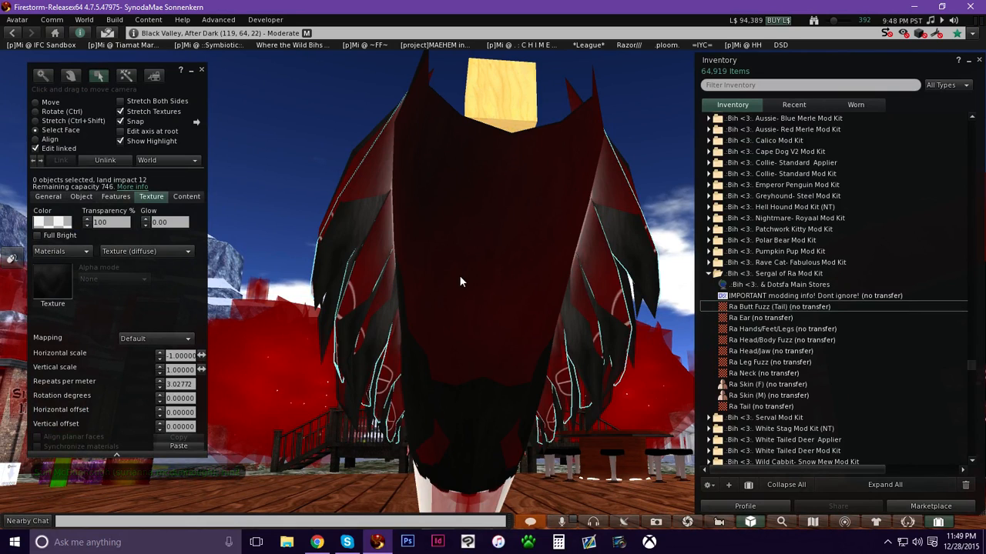
pyautogui.click(454, 235)
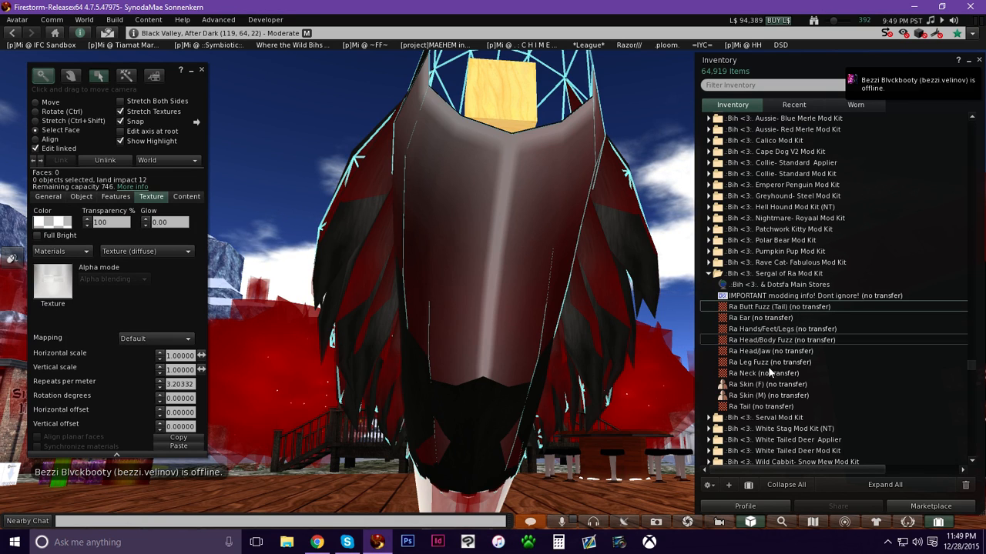
pyautogui.doubleClick(751, 407)
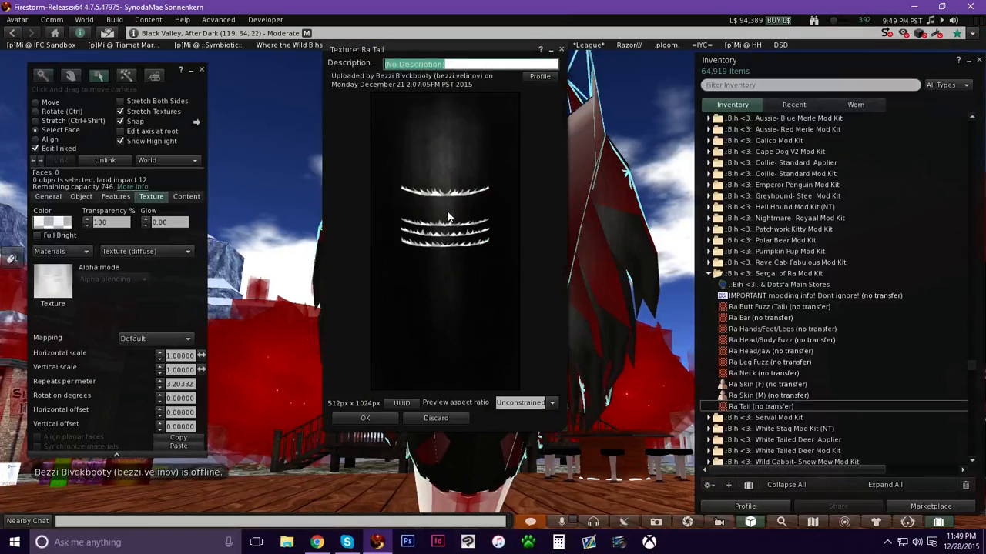
pyautogui.click(365, 420)
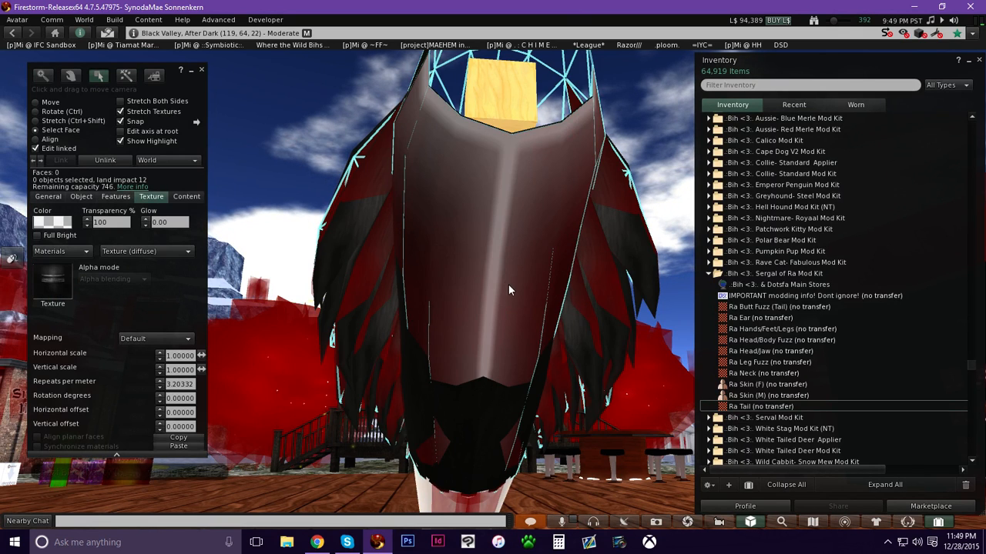
# Close the build tools and inventory and inspect the finished tail from several angles.
pyautogui.press('alt')
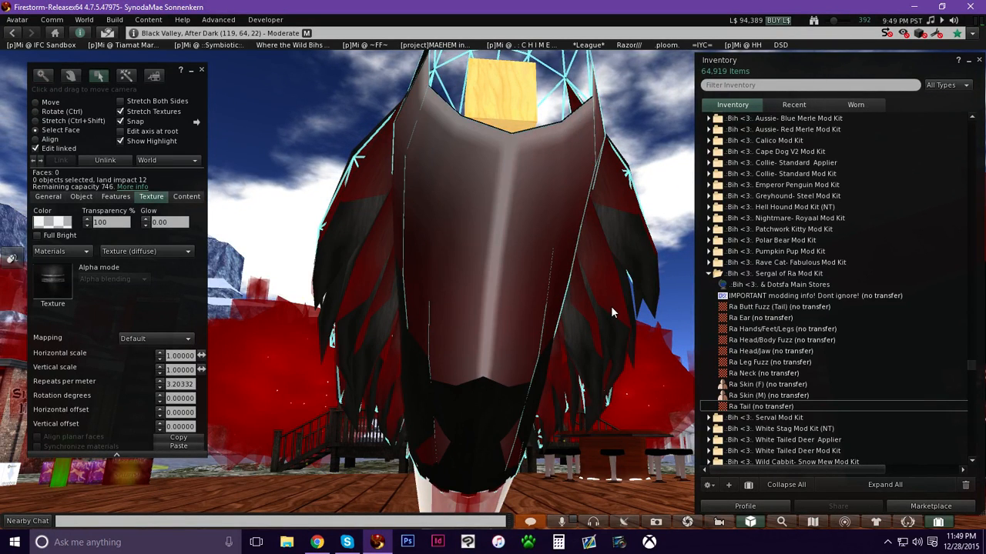
pyautogui.click(202, 70)
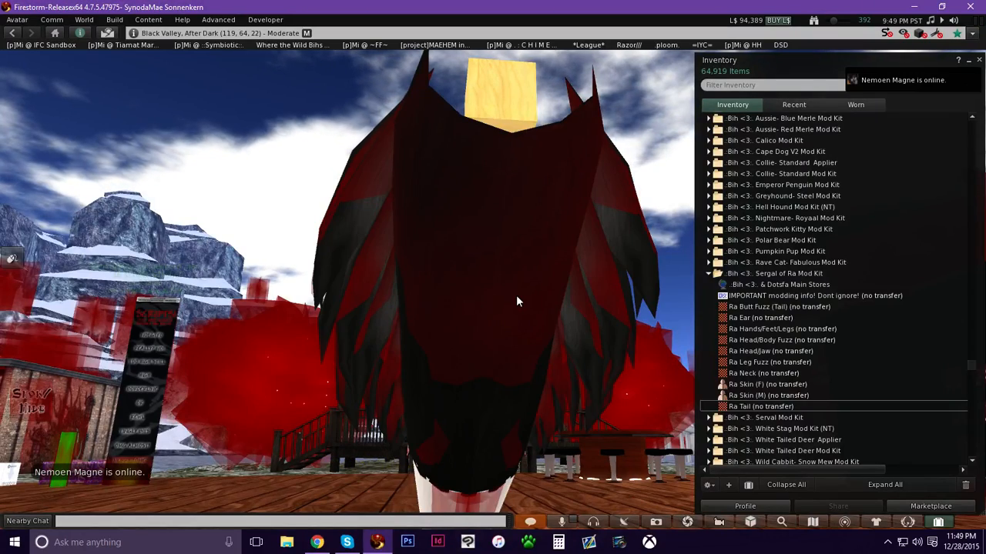
pyautogui.keyDown('alt'); pyautogui.moveTo(484, 385); pyautogui.dragTo(639, 377); pyautogui.keyUp('alt')
pyautogui.keyDown('ctrl'); pyautogui.keyDown('alt'); pyautogui.moveTo(317, 355); pyautogui.dragTo(370, 347); pyautogui.keyUp('alt'); pyautogui.keyUp('ctrl')
pyautogui.keyDown('ctrl'); pyautogui.keyDown('alt'); pyautogui.moveTo(622, 130); pyautogui.dragTo(491, 335); pyautogui.keyUp('alt'); pyautogui.keyUp('ctrl')
pyautogui.keyDown('ctrl'); pyautogui.keyDown('alt'); pyautogui.moveTo(522, 382); pyautogui.dragTo(461, 212); pyautogui.keyUp('alt'); pyautogui.keyUp('ctrl')
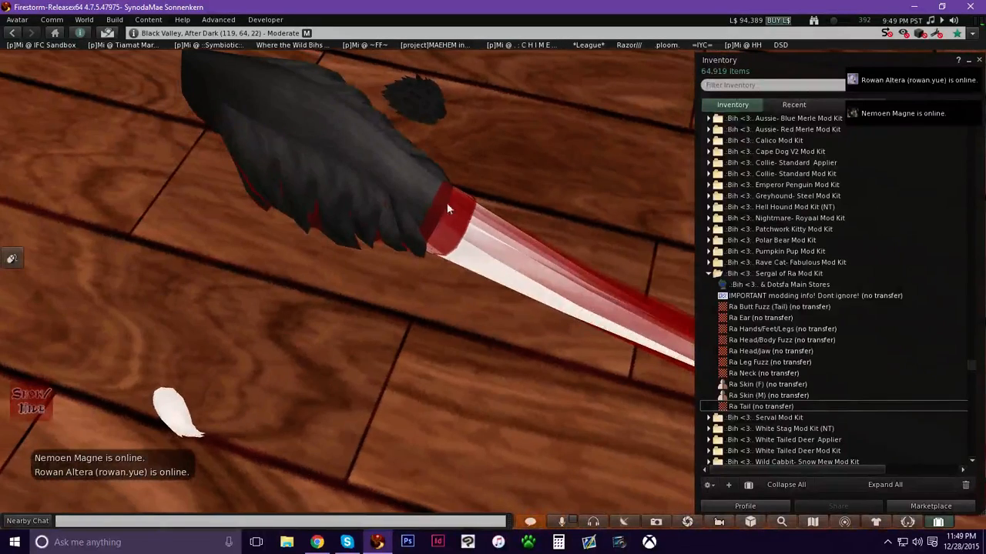
pyautogui.click(938, 523)
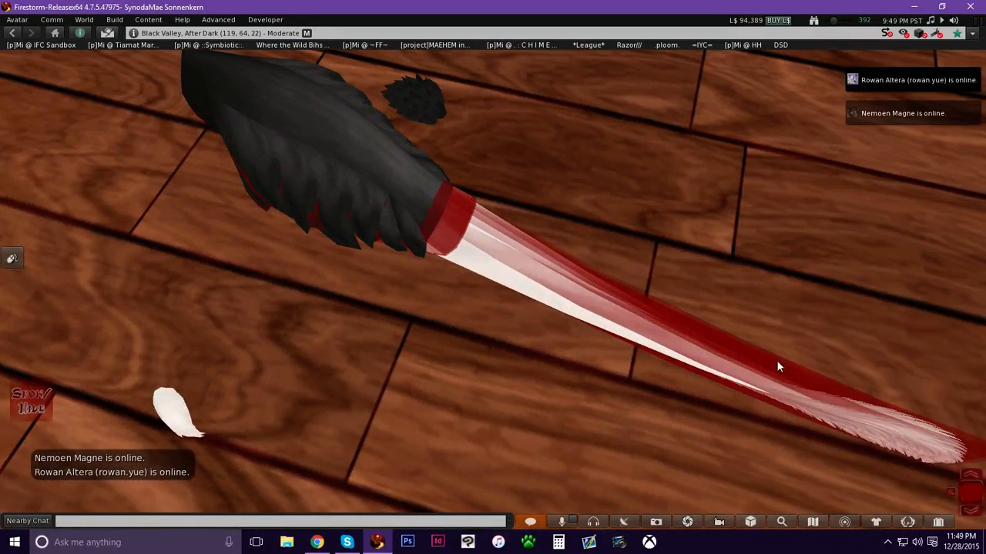
# Edit the tail in face-select mode, select its transparent band face near the base, and apply the Ra Tail texture to it.
pyautogui.keyDown('alt'); pyautogui.moveTo(773, 366); pyautogui.dragTo(451, 257); pyautogui.keyUp('alt')
pyautogui.rightClick(449, 255)
pyautogui.click(474, 279)
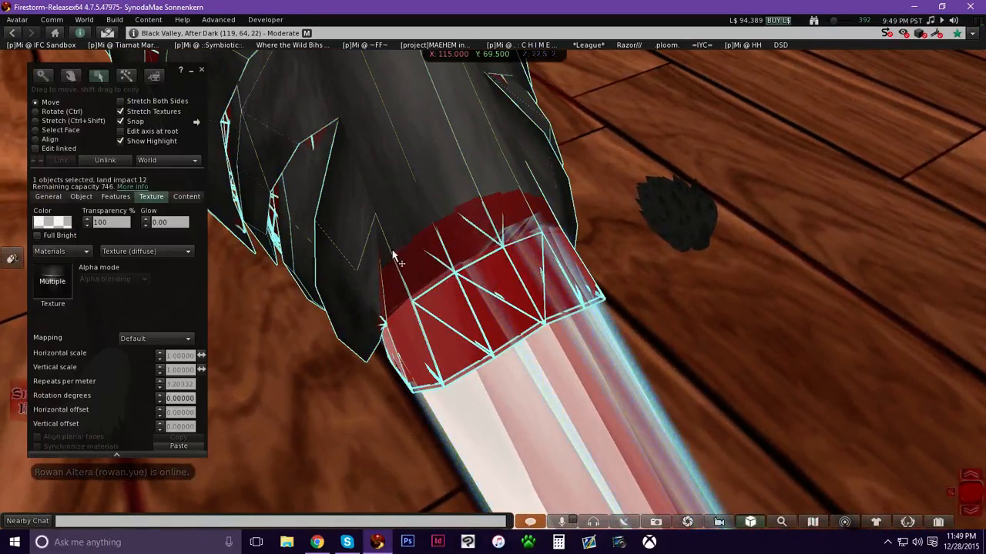
pyautogui.click(35, 130)
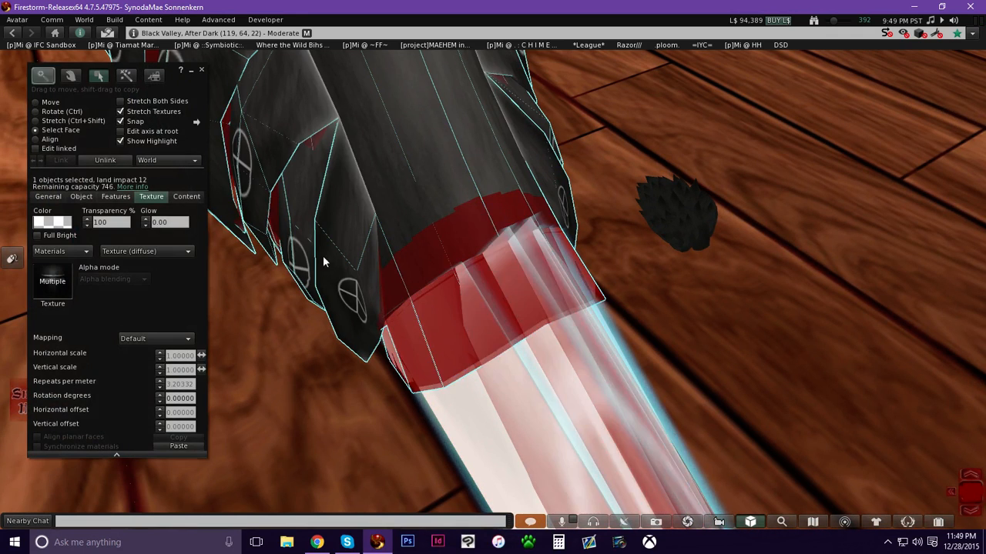
pyautogui.click(440, 308)
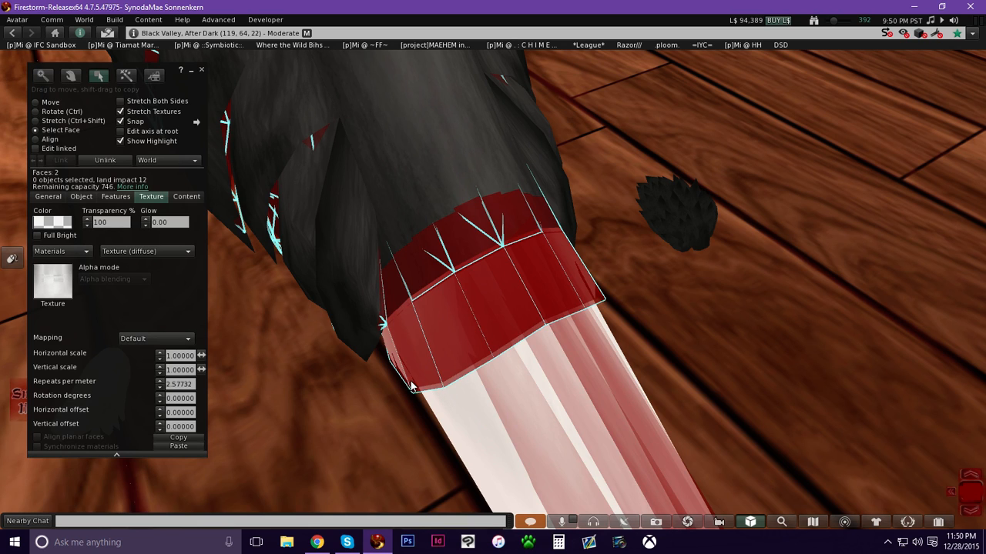
pyautogui.click(392, 366)
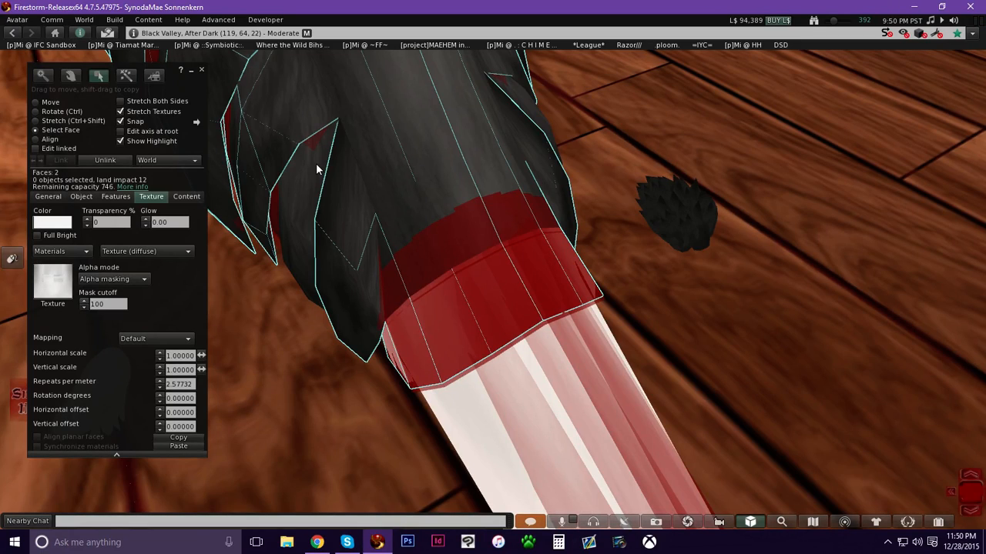
pyautogui.keyDown('ctrl'); pyautogui.keyDown('alt'); pyautogui.moveTo(445, 313); pyautogui.dragTo(501, 282); pyautogui.keyUp('alt'); pyautogui.keyUp('ctrl')
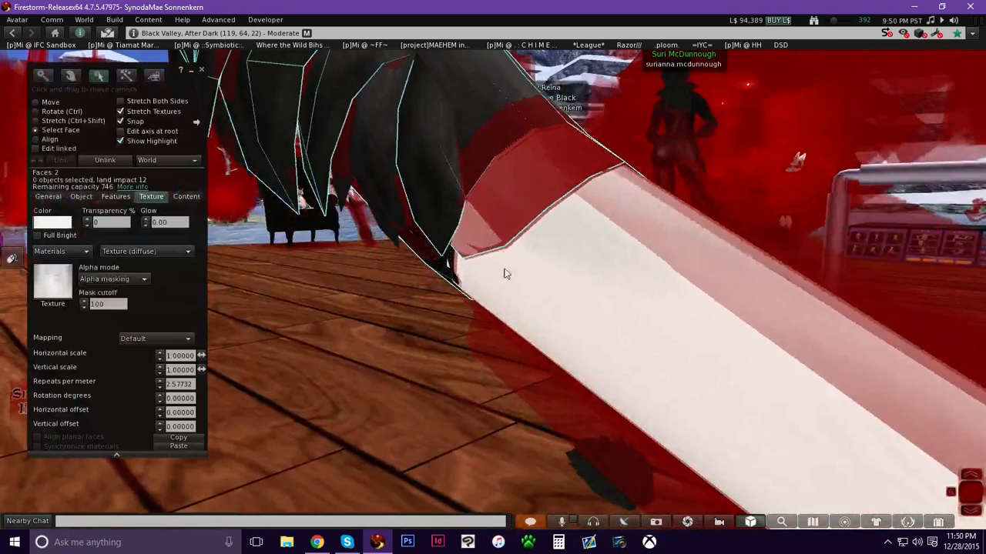
pyautogui.keyDown('alt'); pyautogui.moveTo(525, 194); pyautogui.dragTo(493, 271); pyautogui.keyUp('alt')
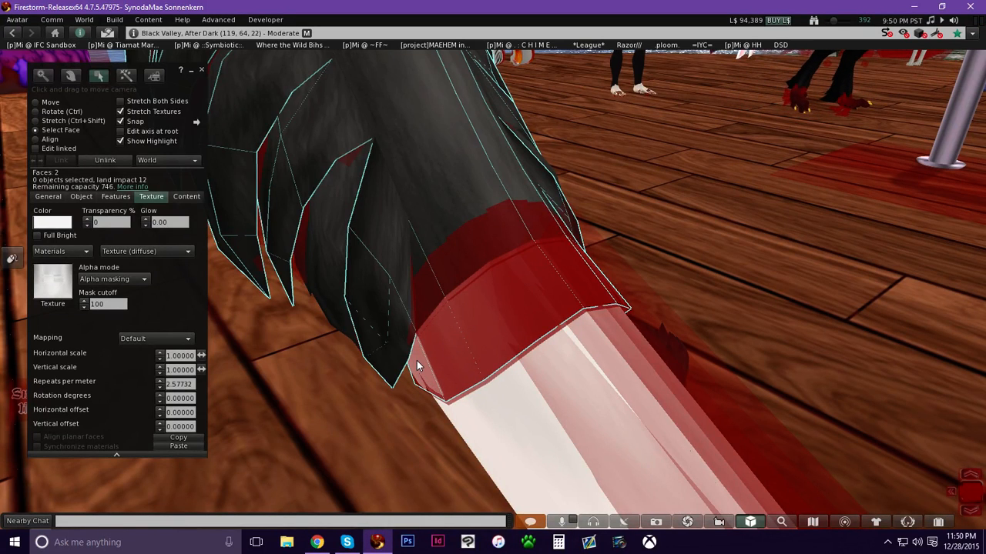
pyautogui.click(465, 328)
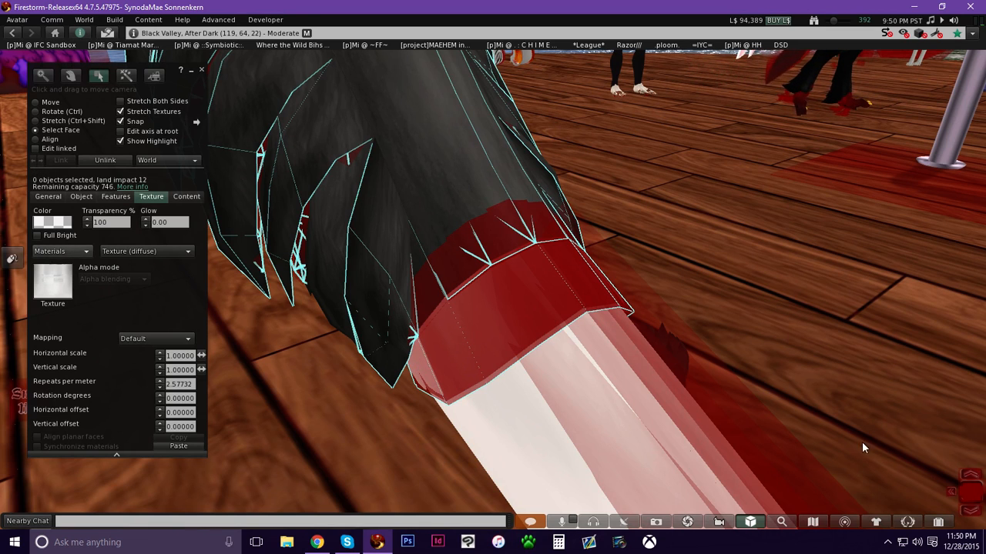
pyautogui.click(937, 522)
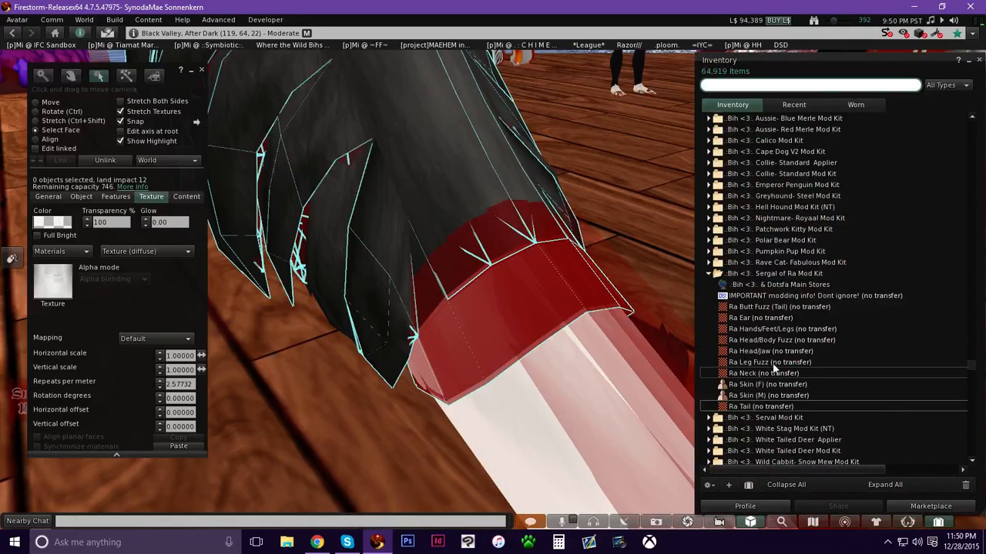
pyautogui.doubleClick(748, 405)
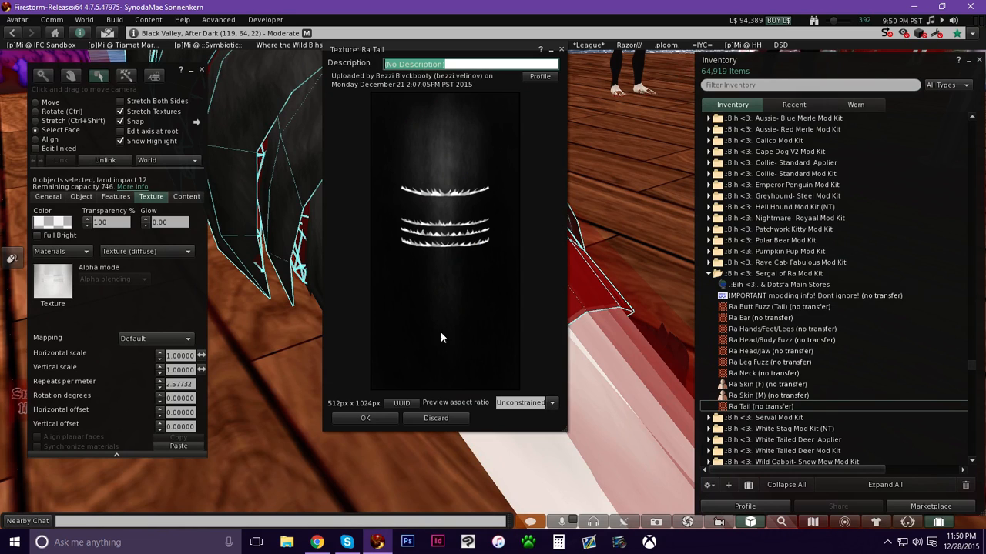
pyautogui.moveTo(751, 406); pyautogui.dragTo(126, 308)
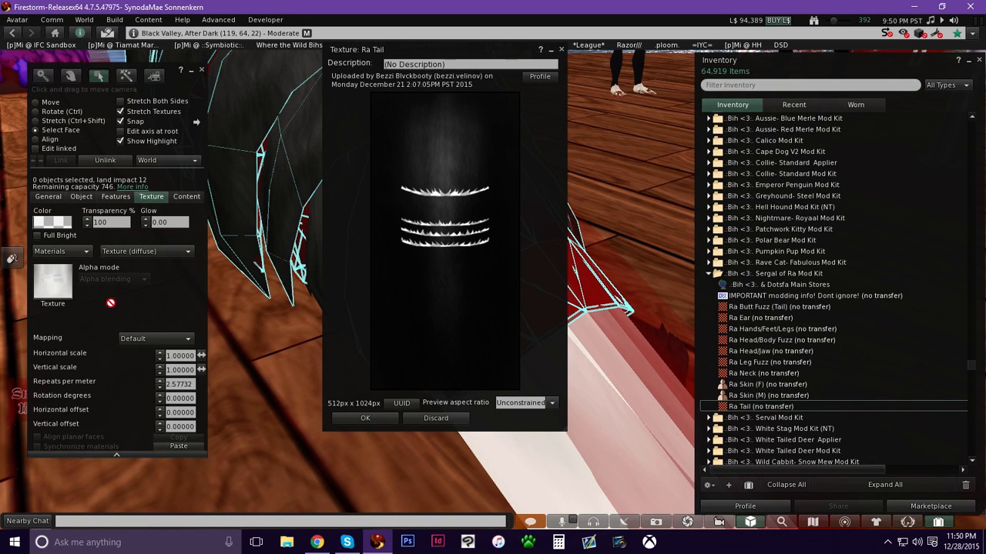
pyautogui.moveTo(63, 300); pyautogui.dragTo(62, 296)
pyautogui.click(359, 420)
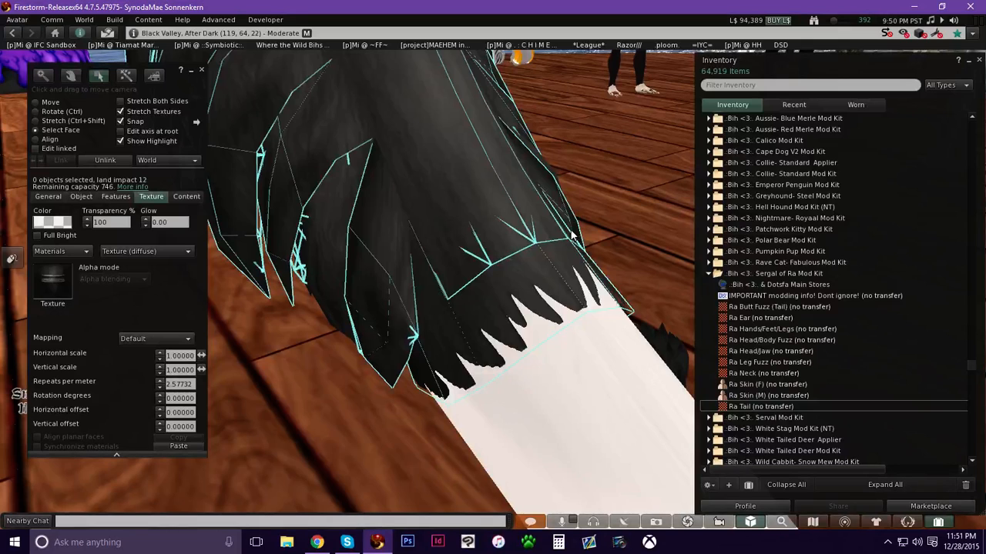
# Select the two fur fringe faces at the tail base and set their alpha mode to None.
pyautogui.click(522, 316)
pyautogui.keyDown('shift'); pyautogui.click(487, 336); pyautogui.keyUp('shift')
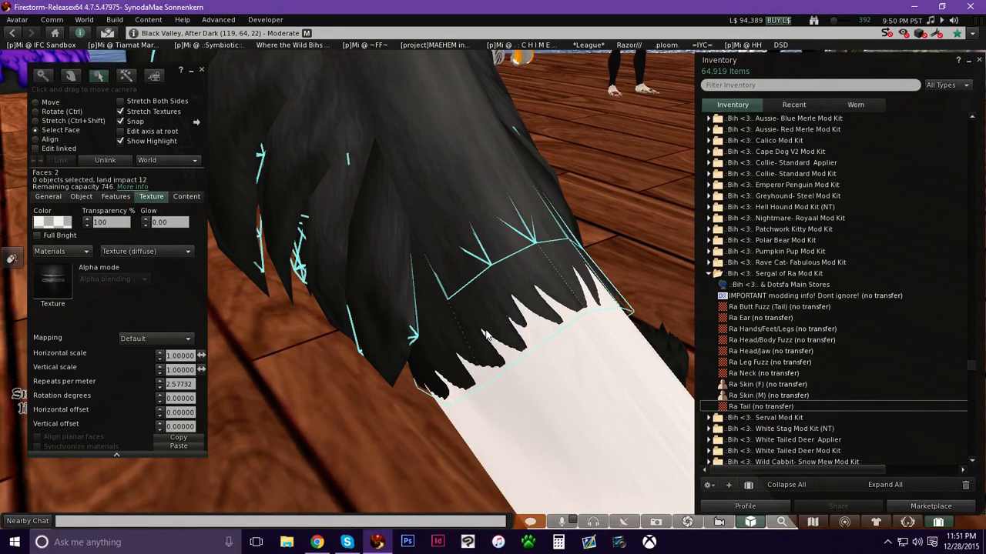
pyautogui.click(422, 385)
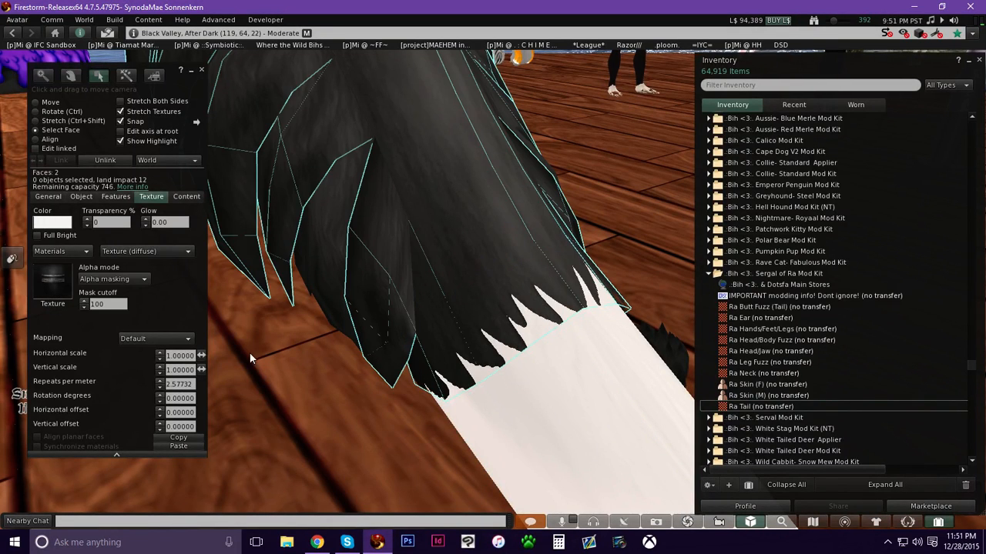
pyautogui.click(116, 278)
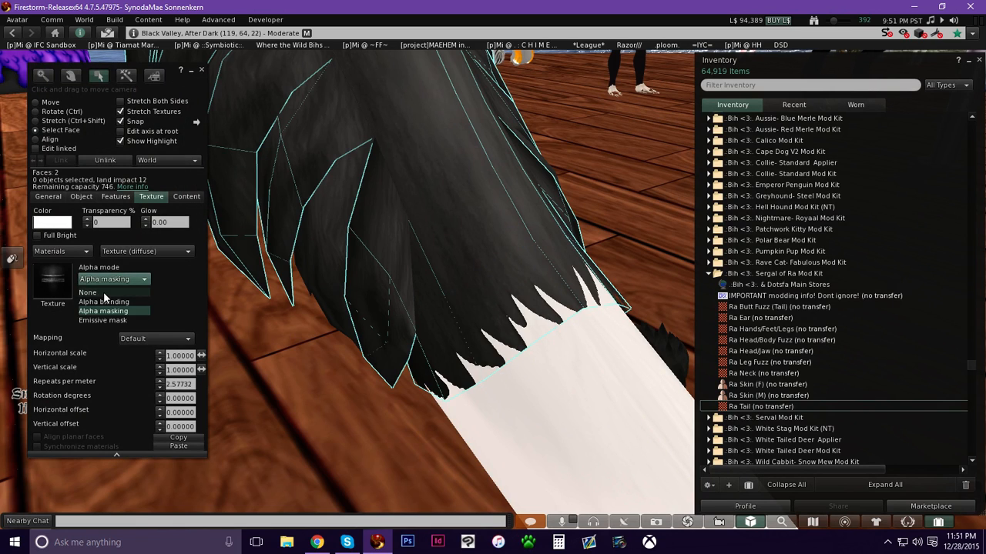
pyautogui.click(104, 291)
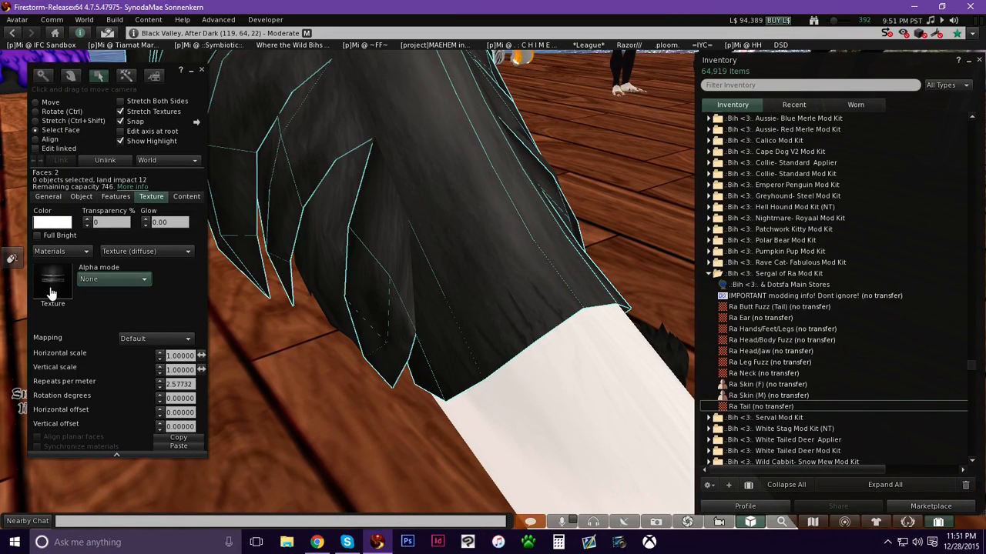
# Switch the fringe faces back to Alpha masking with a mask cutoff of 100.
pyautogui.click(106, 279)
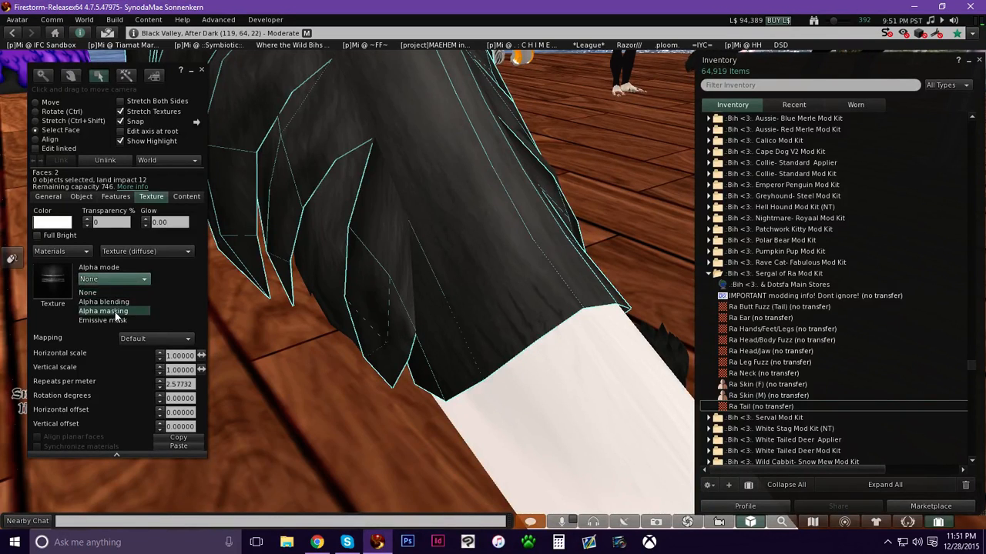
pyautogui.click(115, 311)
pyautogui.click(117, 304)
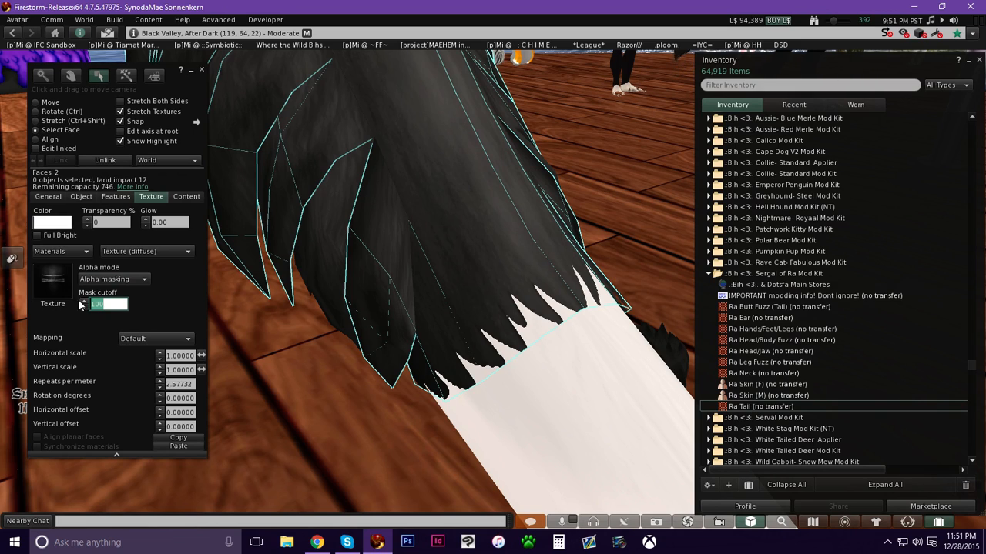
pyautogui.write('100')
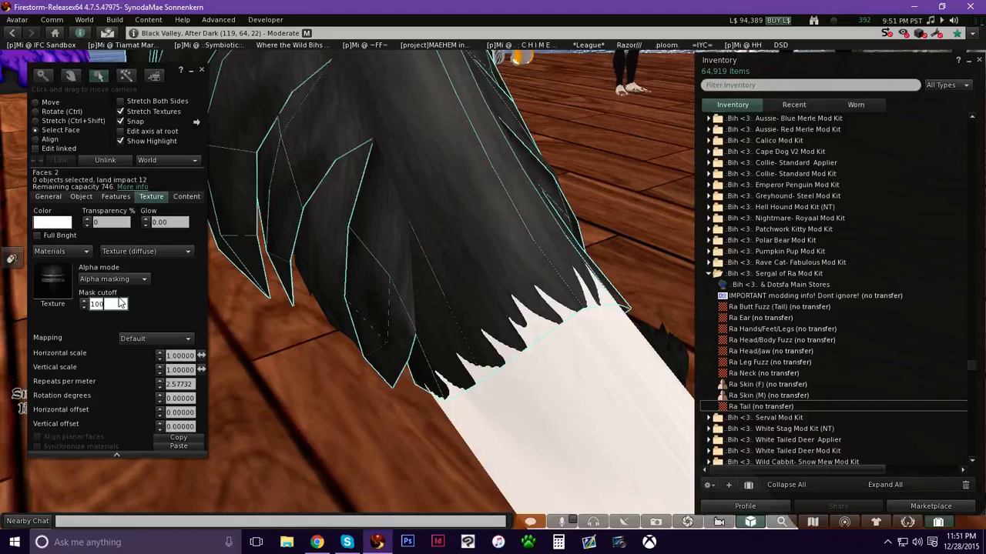
pyautogui.press('Return')
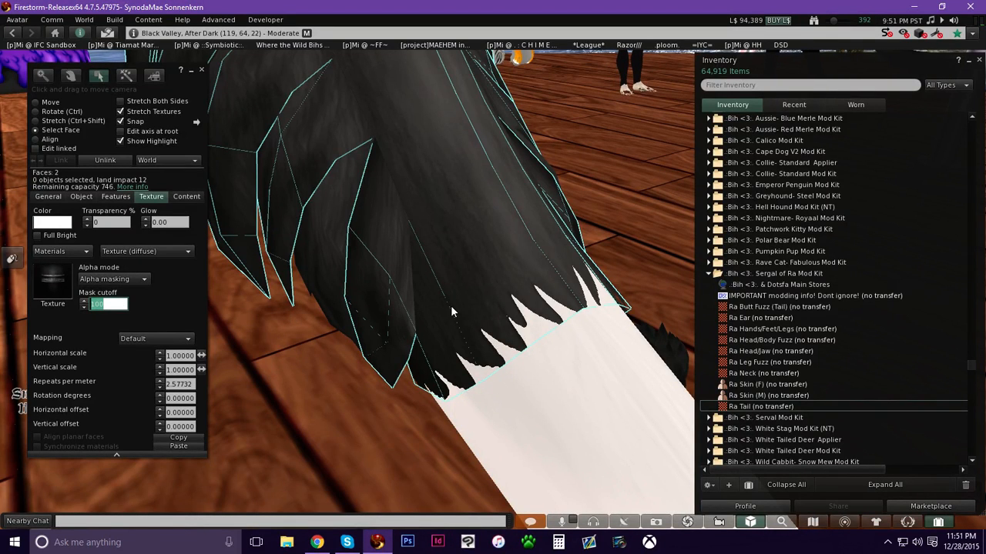
pyautogui.click(109, 280)
pyautogui.click(116, 310)
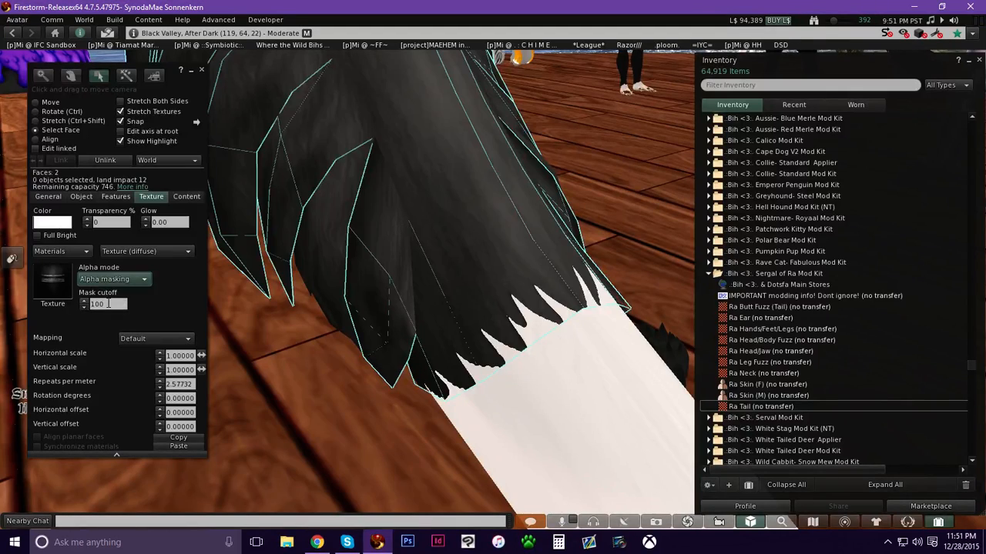
pyautogui.click(108, 303)
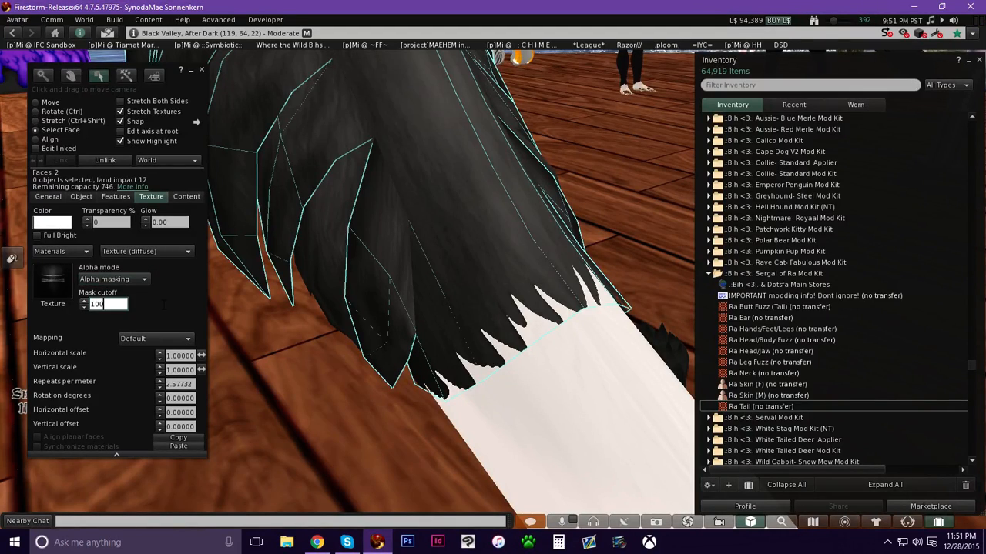
# Select the tail's main body face and apply the Ra Tail texture to it from the kit.
pyautogui.click(937, 522)
pyautogui.keyDown('alt'); pyautogui.moveTo(522, 326); pyautogui.dragTo(532, 253); pyautogui.keyUp('alt')
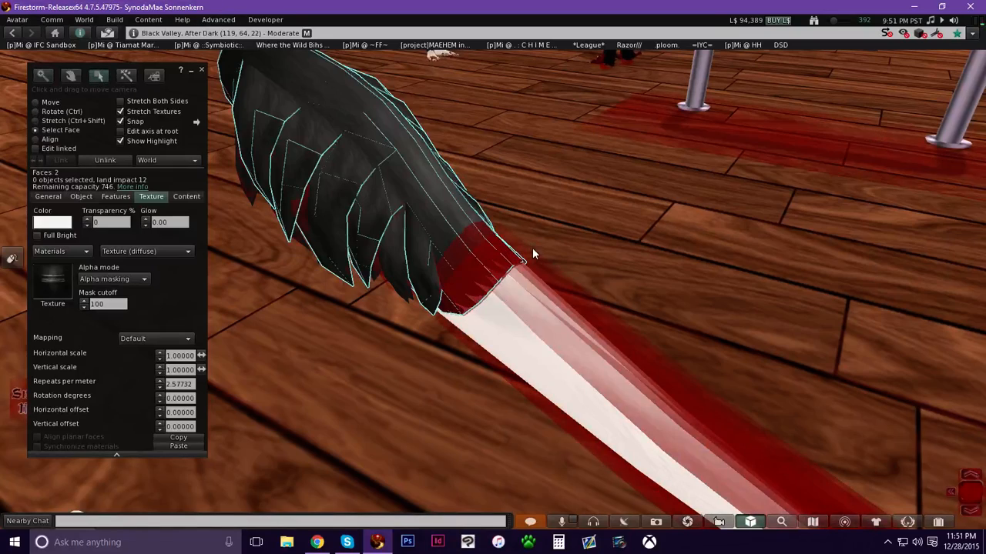
pyautogui.keyDown('alt'); pyautogui.moveTo(589, 370); pyautogui.dragTo(456, 299); pyautogui.keyUp('alt')
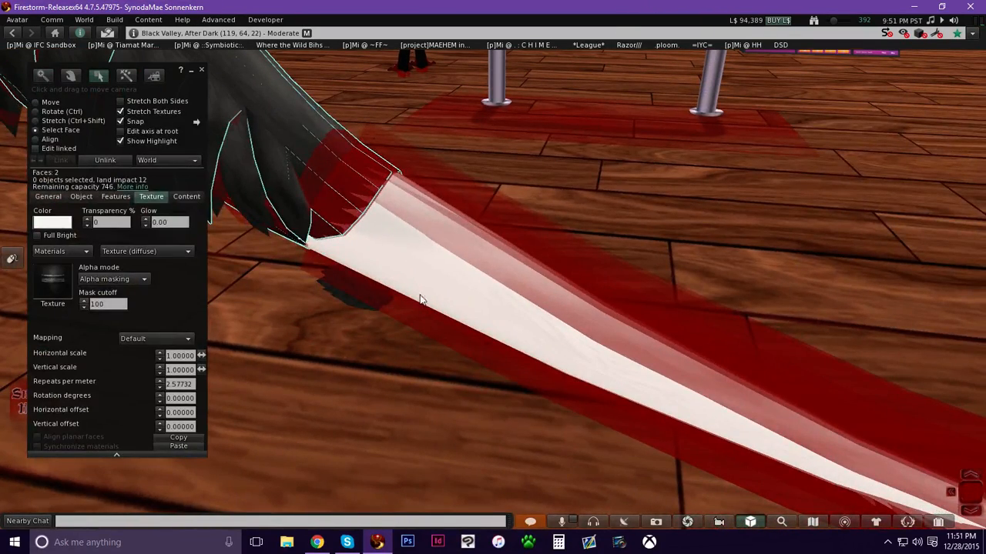
pyautogui.click(466, 293)
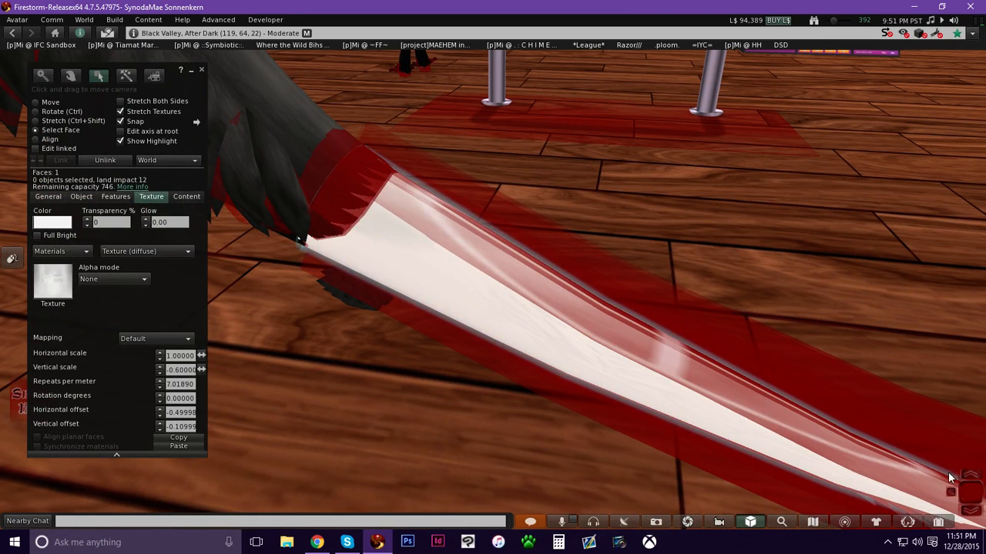
pyautogui.click(937, 522)
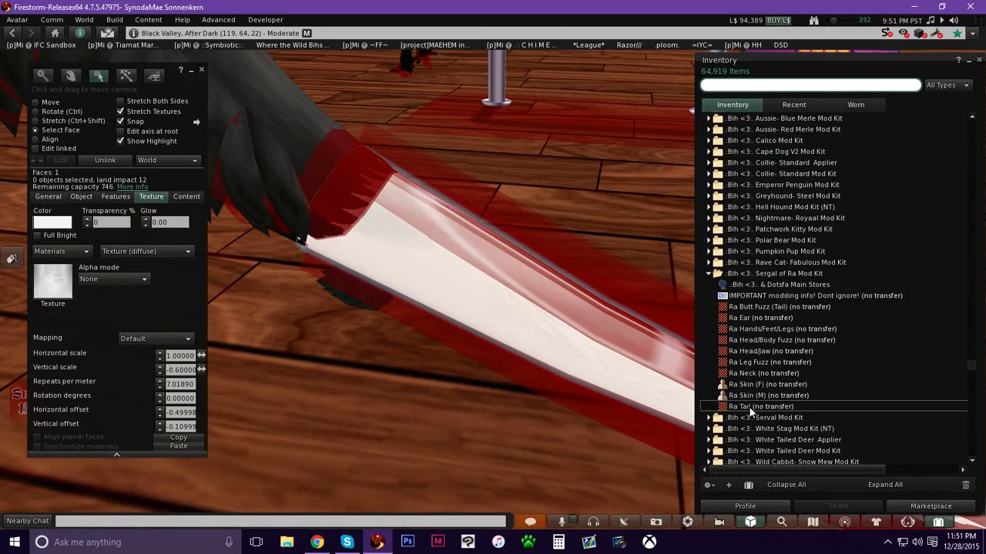
pyautogui.doubleClick(751, 407)
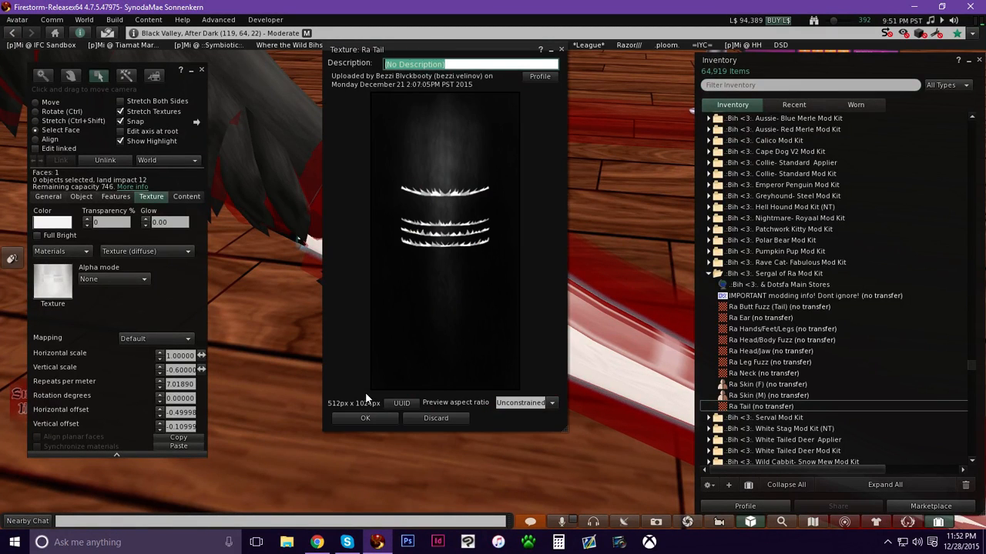
pyautogui.click(365, 418)
pyautogui.moveTo(709, 403); pyautogui.dragTo(48, 284)
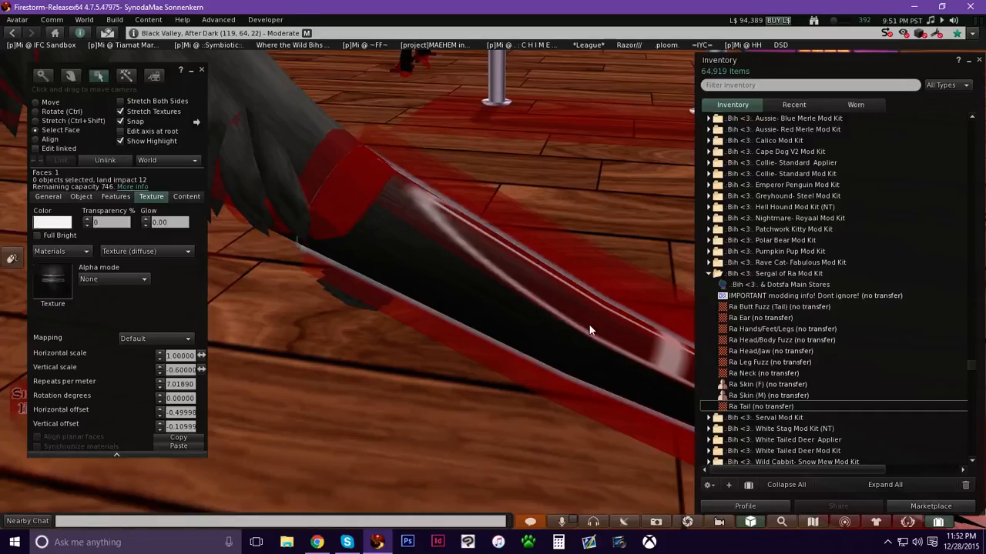
# Close the inventory and inspect the textured tail tip from another angle.
pyautogui.press('Escape')
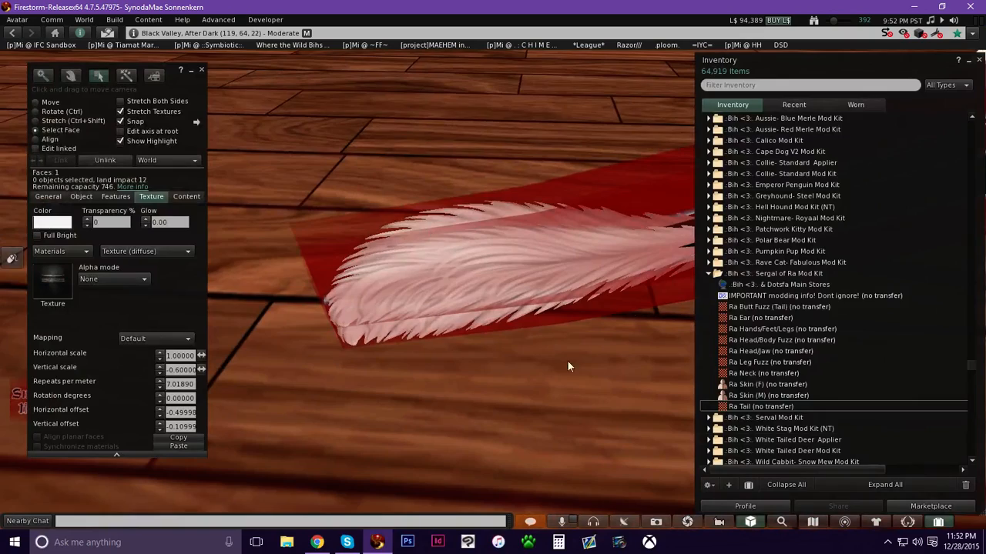
pyautogui.click(937, 522)
pyautogui.press('alt')
pyautogui.keyDown('alt'); pyautogui.moveTo(768, 252); pyautogui.dragTo(485, 282); pyautogui.keyUp('alt')
pyautogui.keyDown('alt'); pyautogui.click(391, 305); pyautogui.keyUp('alt')
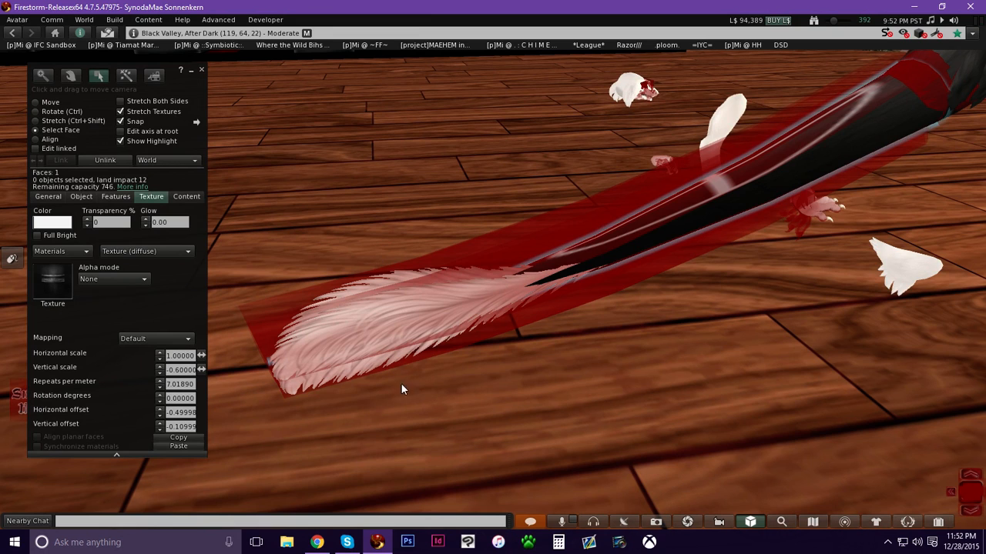
# Enable Edit linked in Move mode and select the tail's separate fur strip pieces.
pyautogui.click(51, 103)
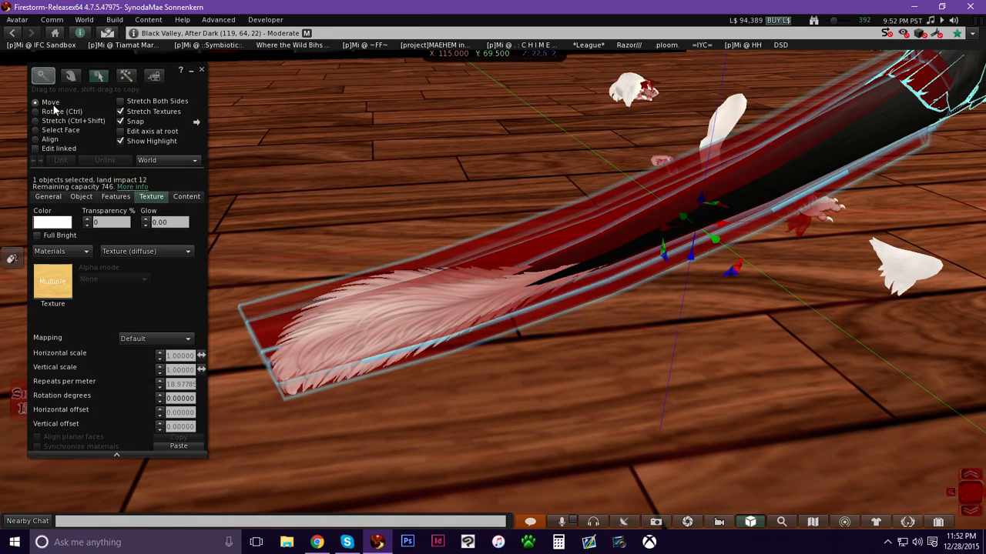
pyautogui.click(51, 151)
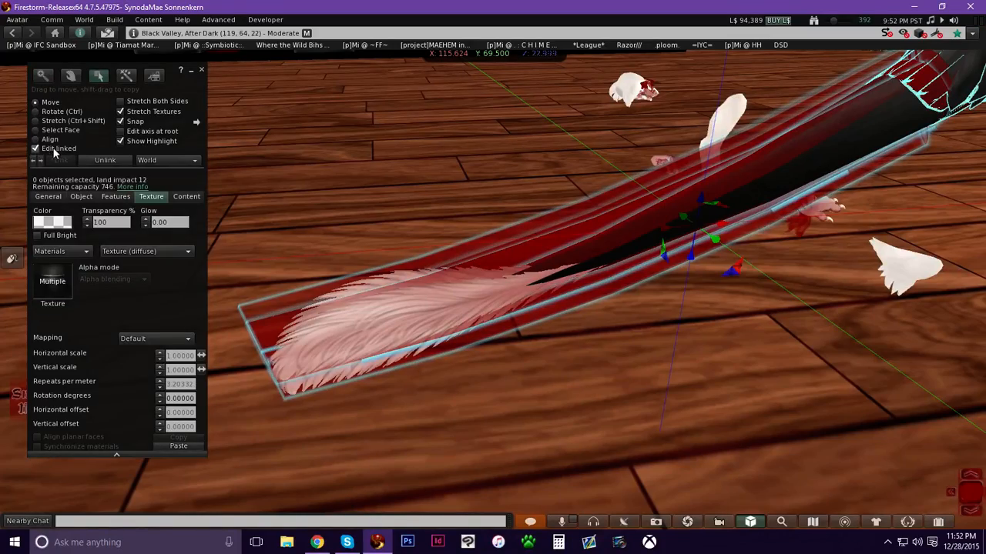
pyautogui.click(439, 303)
pyautogui.keyDown('alt'); pyautogui.moveTo(438, 305); pyautogui.dragTo(614, 211); pyautogui.keyUp('alt')
pyautogui.moveTo(693, 99); pyautogui.dragTo(611, 61)
pyautogui.click(449, 315)
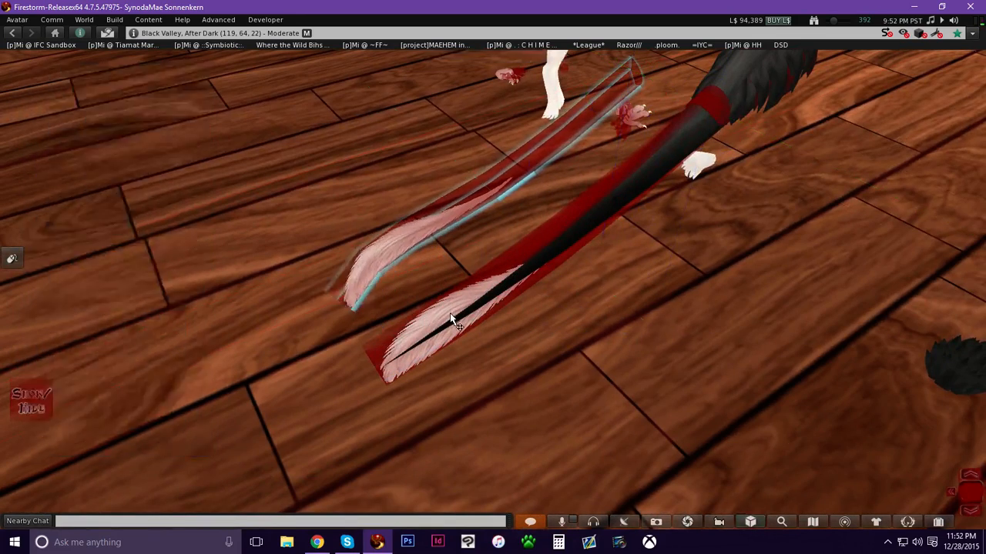
pyautogui.moveTo(547, 240); pyautogui.dragTo(497, 198)
pyautogui.keyDown('alt'); pyautogui.moveTo(500, 308); pyautogui.dragTo(716, 323); pyautogui.keyUp('alt')
pyautogui.keyDown('shift'); pyautogui.click(541, 346); pyautogui.keyUp('shift')
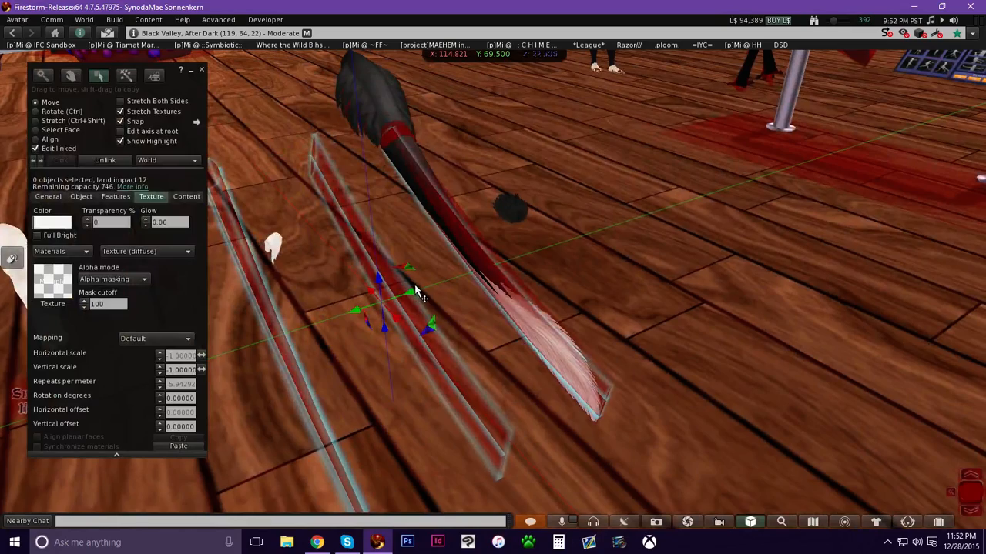
pyautogui.moveTo(412, 292)
pyautogui.mouseDown()
pyautogui.moveTo(319, 324)
pyautogui.moveTo(419, 292)
pyautogui.mouseUp()
# Try several swatch colours on the selected tail fur strips, then cancel the colour picker.
pyautogui.keyDown('shift'); pyautogui.click(582, 359); pyautogui.keyUp('shift')
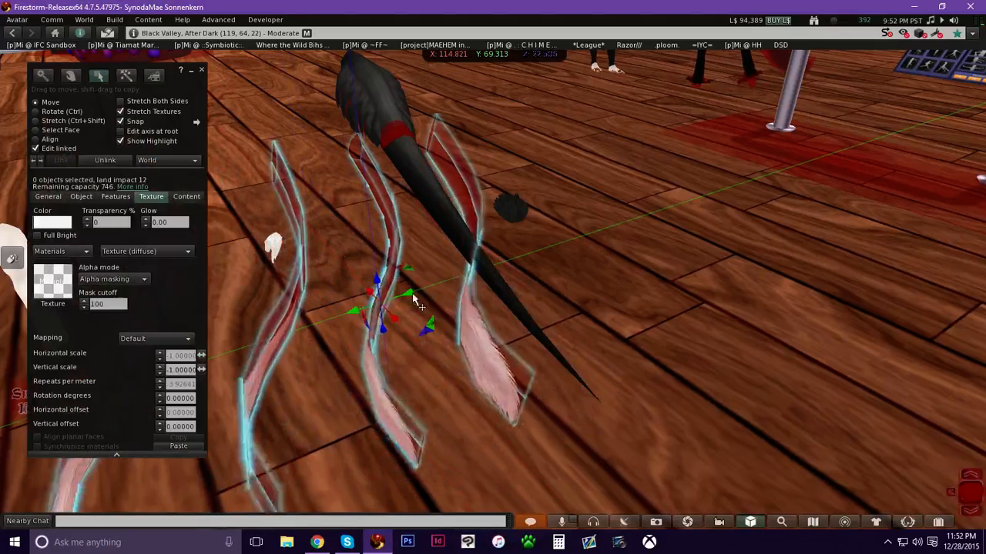
pyautogui.click(52, 222)
pyautogui.click(432, 264)
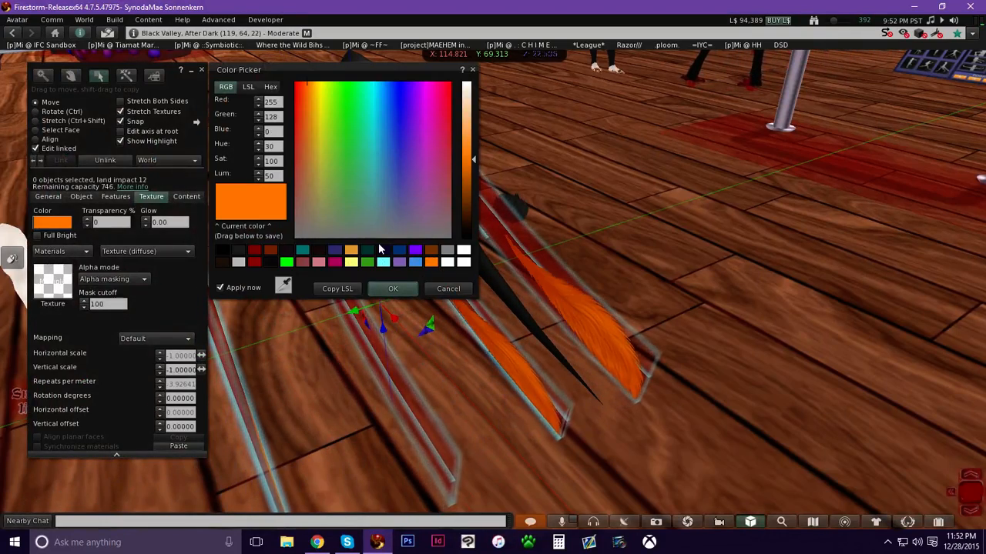
pyautogui.click(414, 263)
pyautogui.click(383, 263)
pyautogui.click(367, 262)
pyautogui.click(351, 262)
pyautogui.click(335, 262)
pyautogui.click(318, 262)
pyautogui.click(302, 251)
pyautogui.click(383, 251)
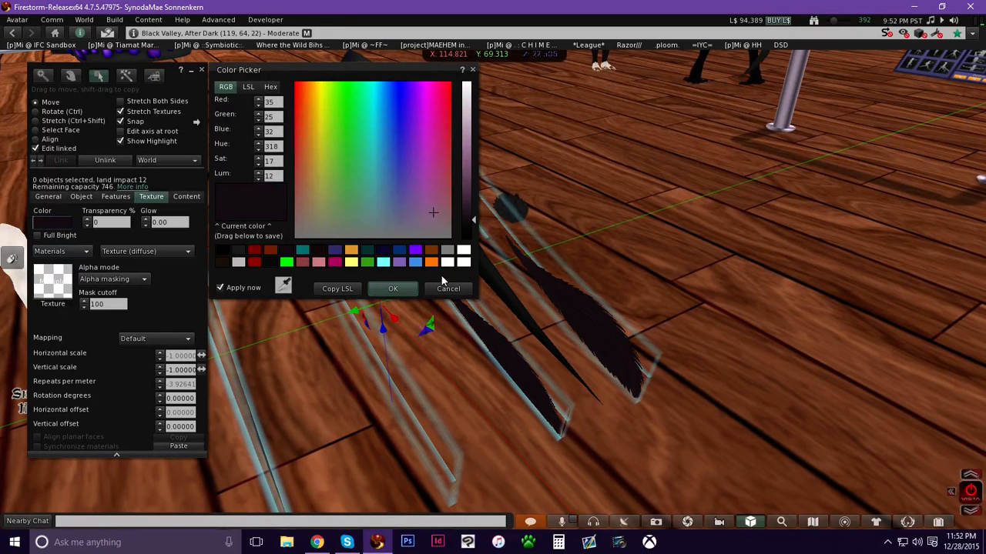
pyautogui.click(445, 290)
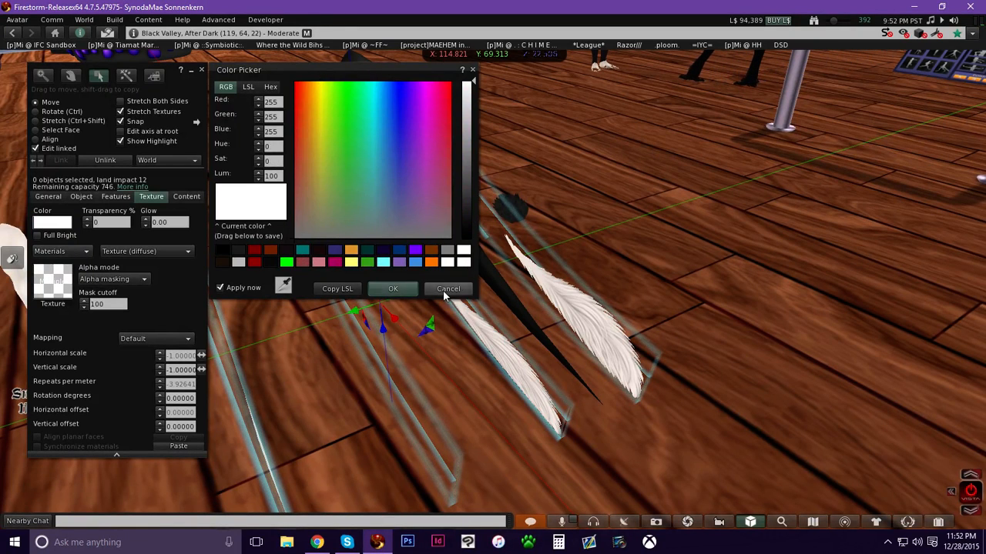
pyautogui.click(447, 290)
# Undo the recent accidental changes to the tail's fur strips.
pyautogui.hotkey('ctrl', 'z')
pyautogui.hotkey('ctrl', 'z')
pyautogui.hotkey('ctrl', 'z')
pyautogui.hotkey('ctrl', 'z')
pyautogui.hotkey('ctrl', 'z')
pyautogui.hotkey('ctrl', 'z')
pyautogui.hotkey('ctrl', 'z')
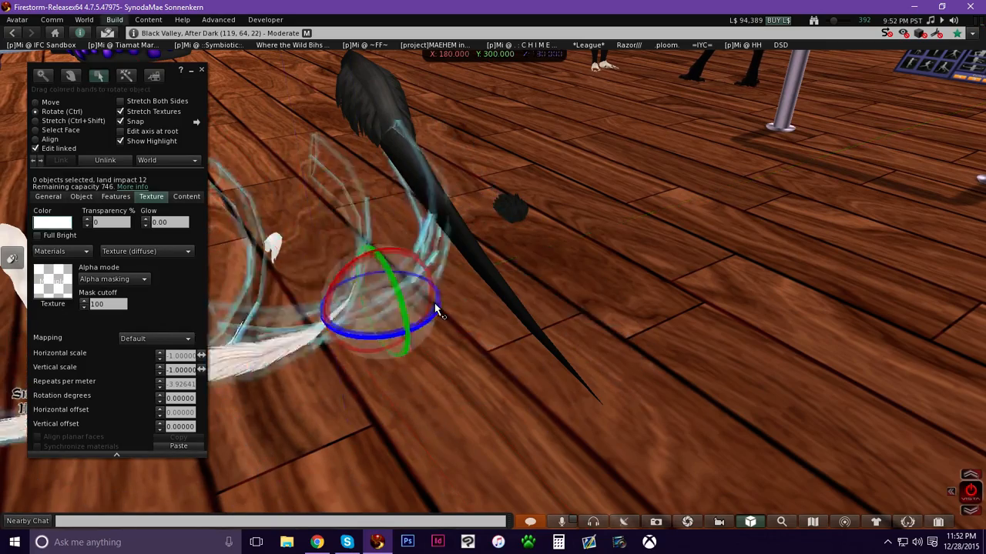
pyautogui.hotkey('ctrl', 'z')
pyautogui.hotkey('ctrl', 'z')
pyautogui.hotkey('ctrl', 'z')
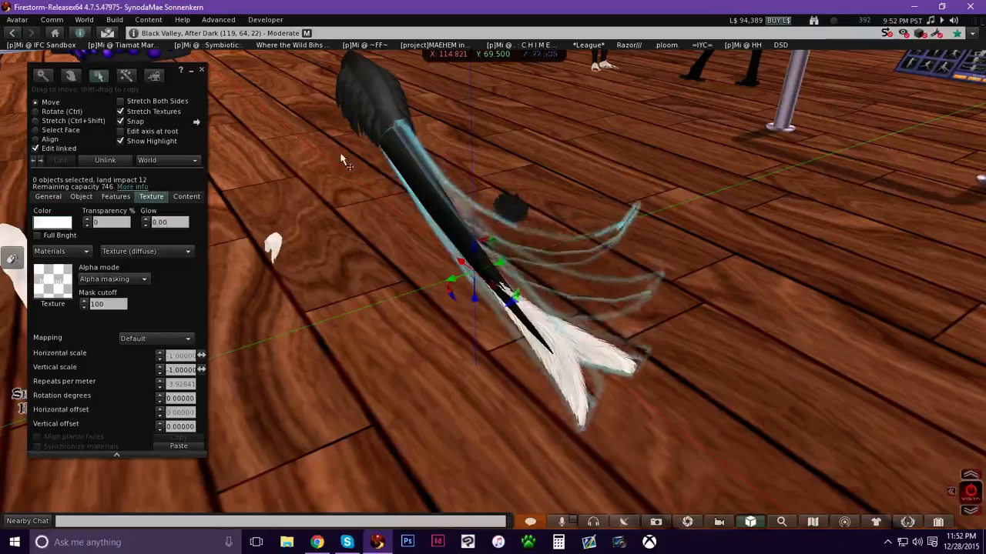
# Close the editor, move to the ear, and open the left short ear piece for editing to view its name.
pyautogui.click(201, 69)
pyautogui.keyDown('ctrl'); pyautogui.keyDown('alt'); pyautogui.moveTo(418, 174); pyautogui.dragTo(497, 269); pyautogui.keyUp('alt'); pyautogui.keyUp('ctrl')
pyautogui.keyDown('ctrl'); pyautogui.keyDown('alt'); pyautogui.moveTo(610, 367); pyautogui.dragTo(422, 285); pyautogui.keyUp('alt'); pyautogui.keyUp('ctrl')
pyautogui.keyDown('alt'); pyautogui.moveTo(478, 357); pyautogui.dragTo(368, 280); pyautogui.keyUp('alt')
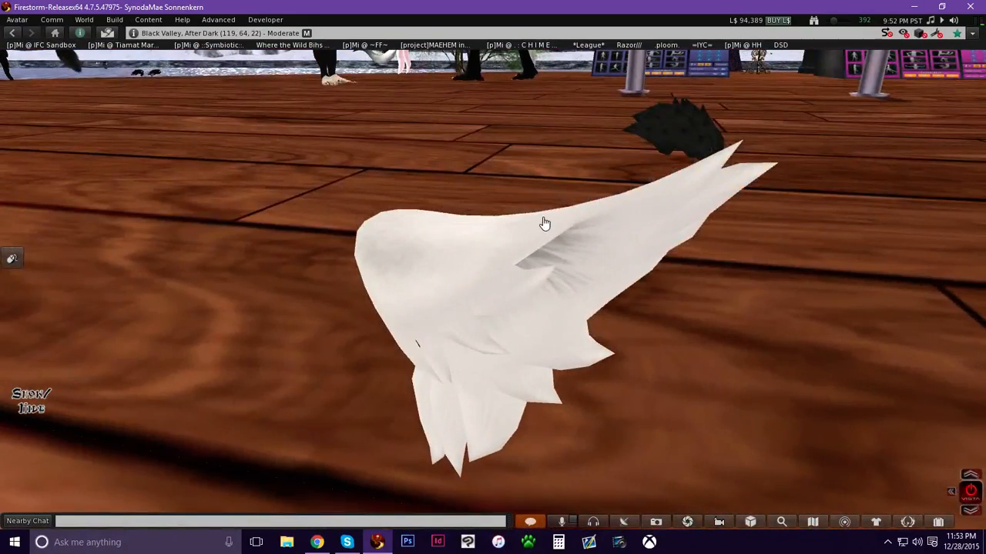
pyautogui.rightClick(550, 255)
pyautogui.click(578, 282)
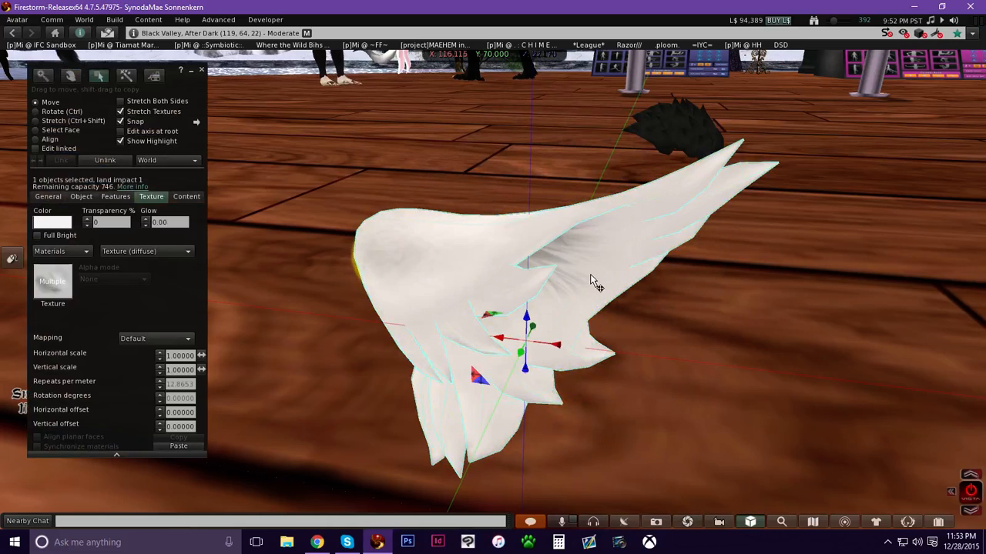
pyautogui.click(50, 197)
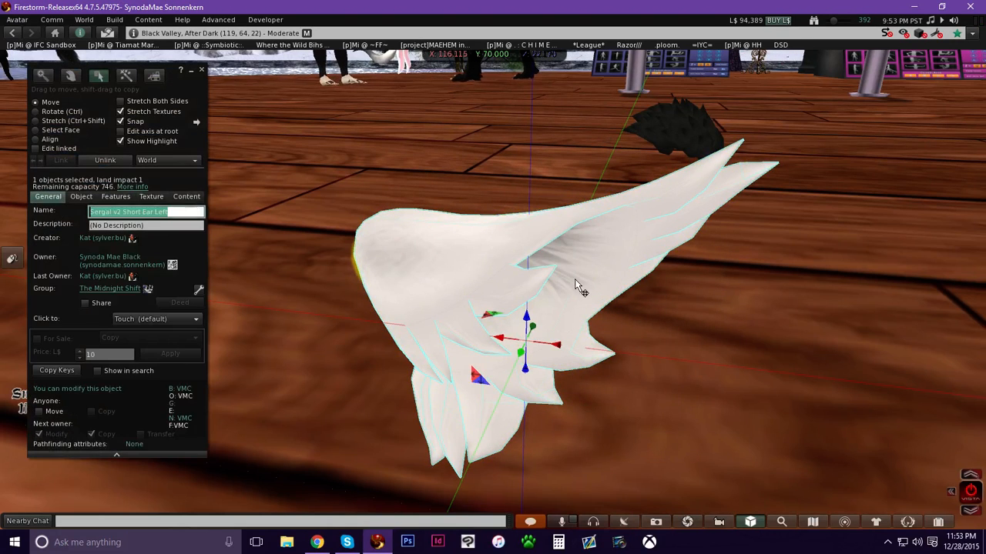
# Preview the Ra Ear texture from the Sergal of Ra kit in the inventory.
pyautogui.click(934, 521)
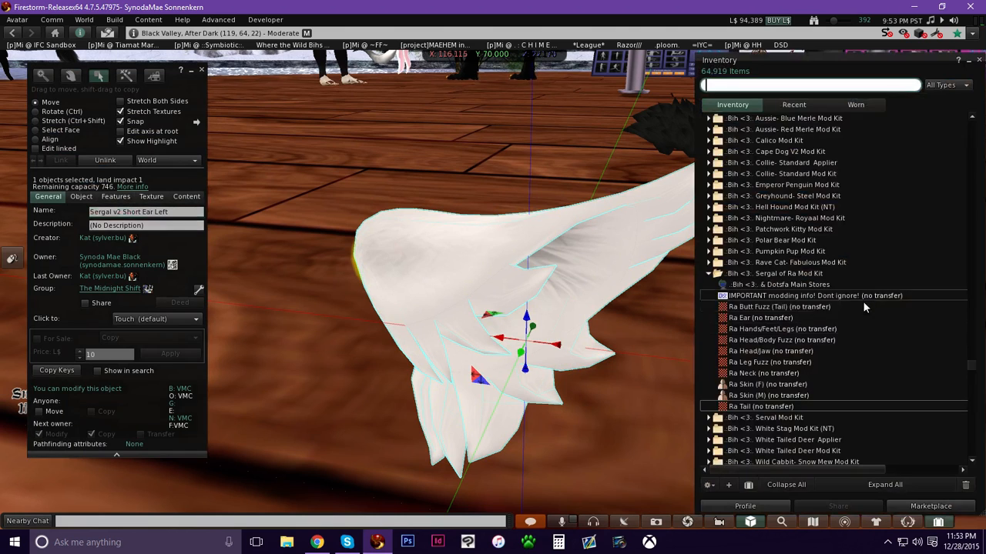
pyautogui.scroll(-1, 850, 311)
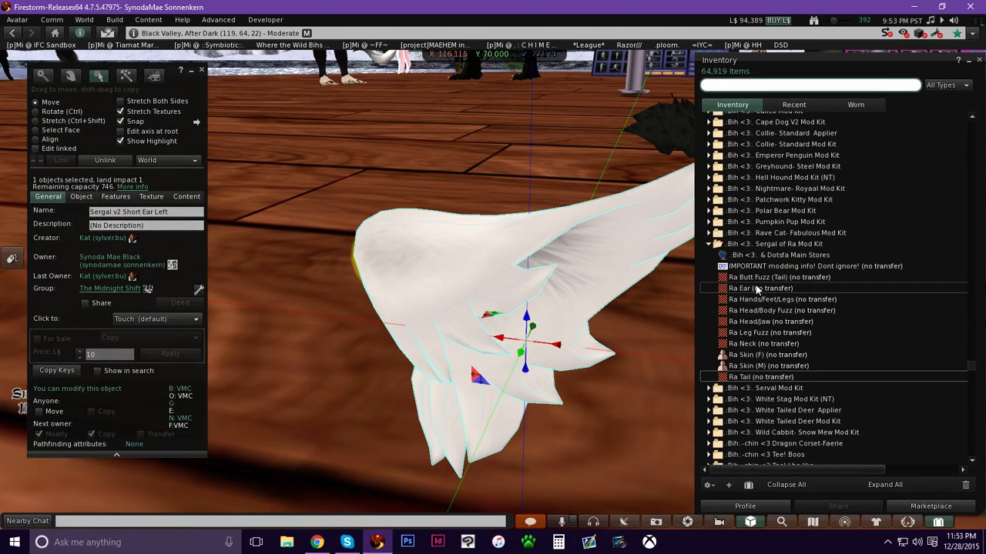
pyautogui.doubleClick(759, 288)
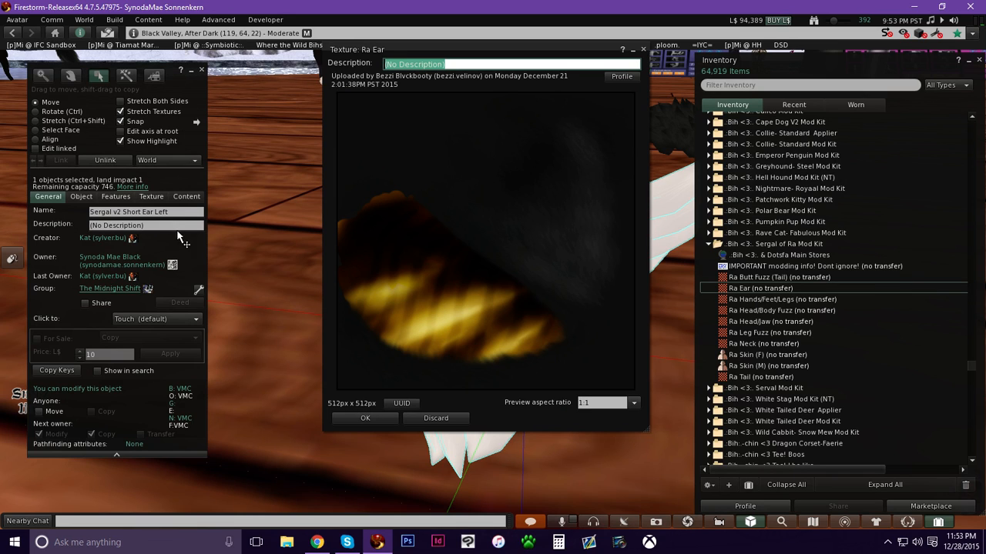
pyautogui.click(158, 197)
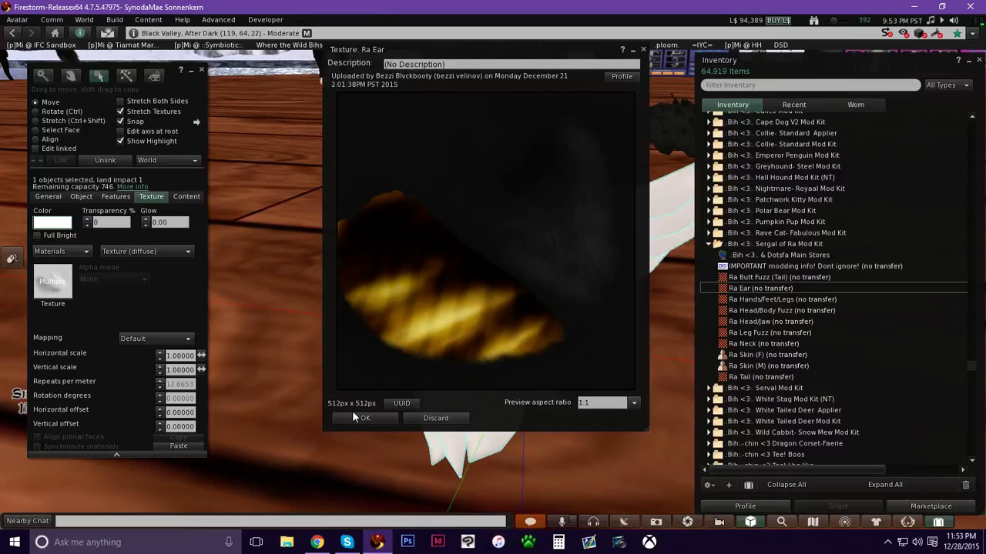
pyautogui.click(352, 411)
pyautogui.click(361, 417)
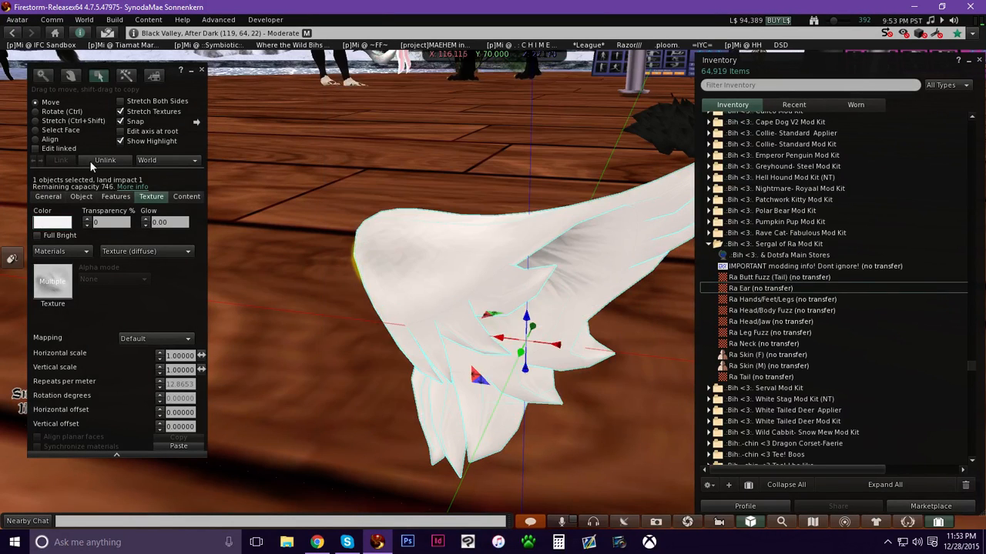
# Enable Edit linked with Select Face and examine the ear's faces from several angles.
pyautogui.click(55, 148)
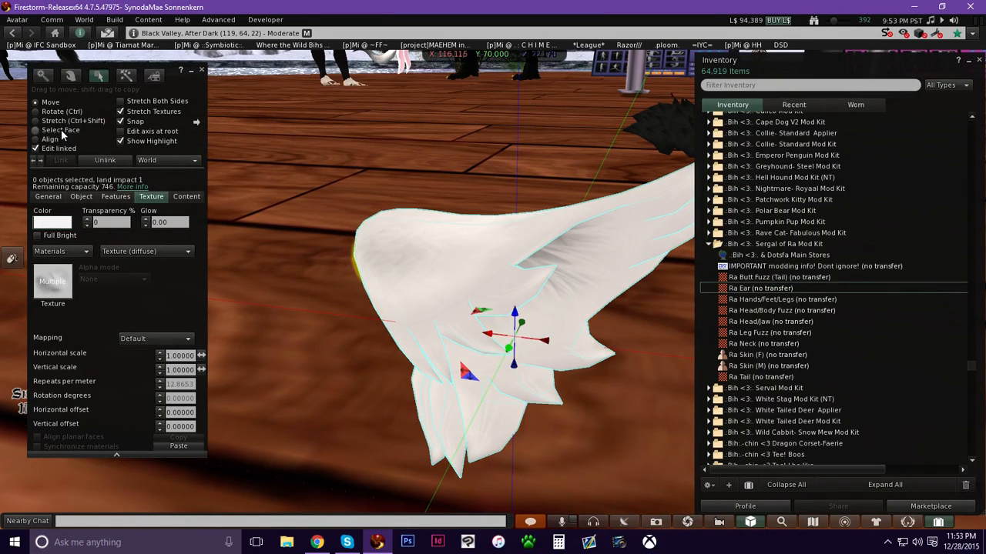
pyautogui.click(61, 130)
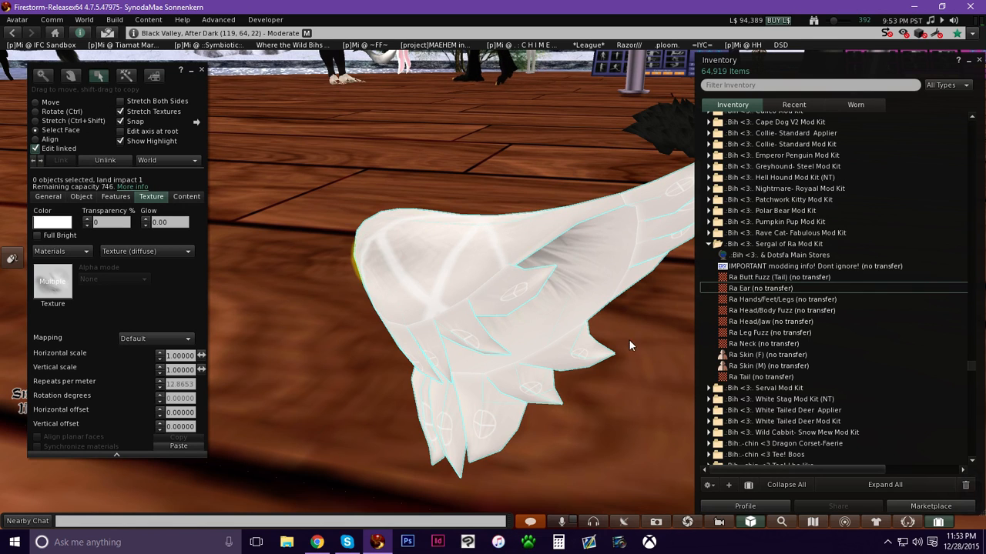
pyautogui.click(938, 522)
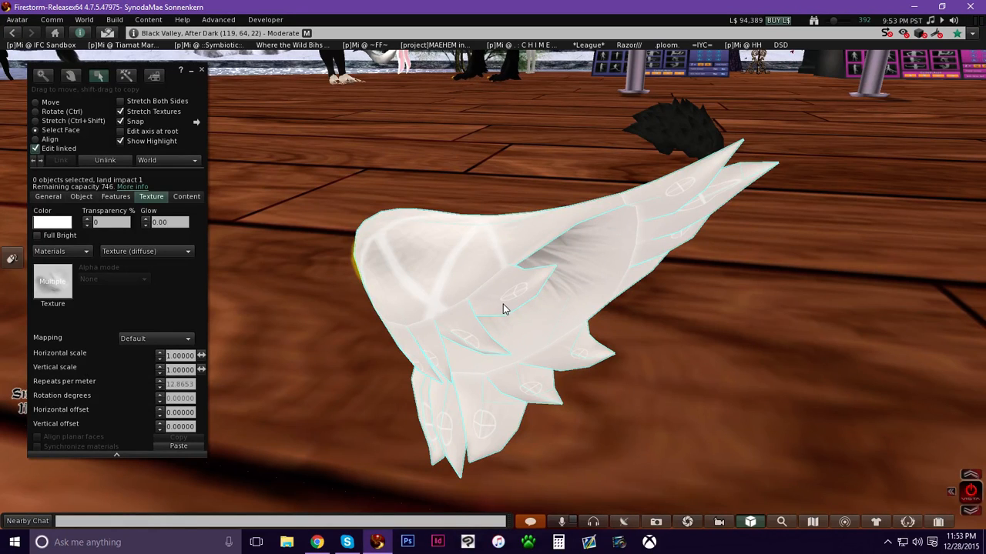
pyautogui.click(587, 256)
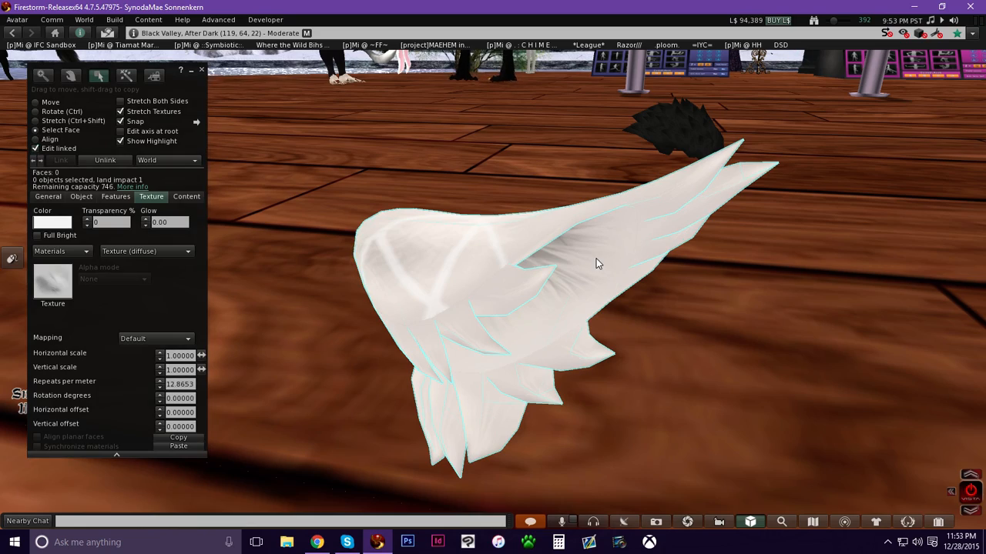
pyautogui.keyDown('alt'); pyautogui.moveTo(596, 262); pyautogui.dragTo(489, 277); pyautogui.keyUp('alt')
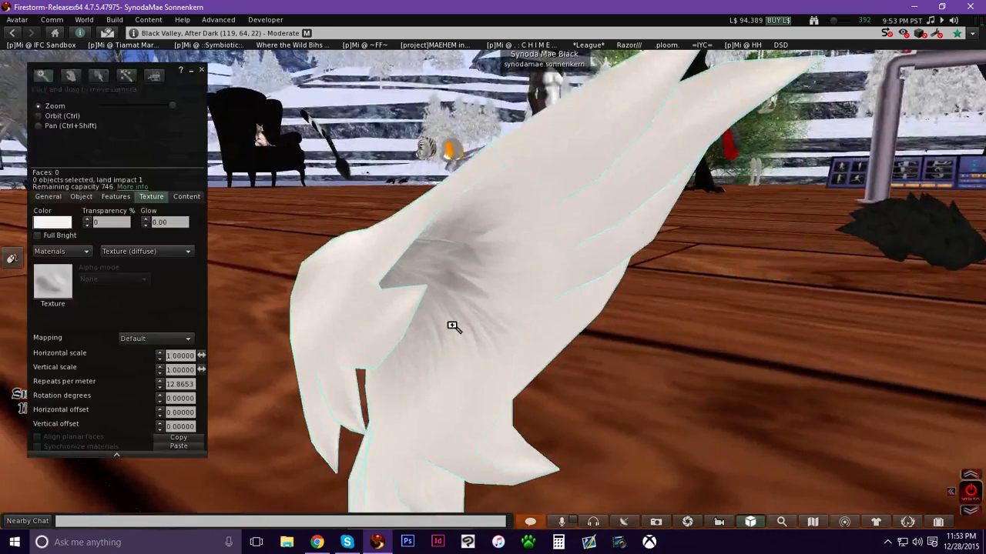
pyautogui.keyDown('ctrl'); pyautogui.keyDown('alt'); pyautogui.moveTo(485, 231); pyautogui.dragTo(495, 270); pyautogui.keyUp('alt'); pyautogui.keyUp('ctrl')
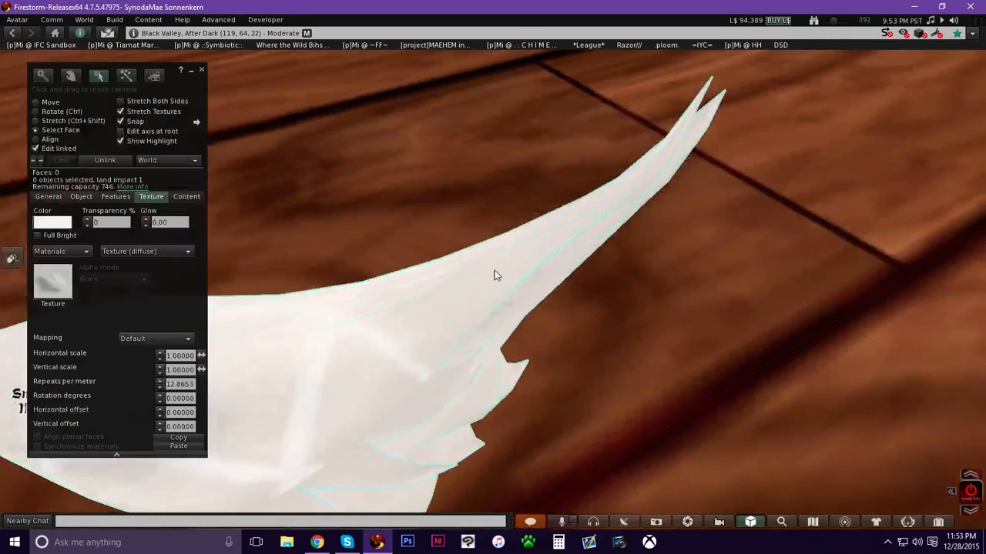
pyautogui.keyDown('ctrl'); pyautogui.keyDown('alt'); pyautogui.moveTo(435, 305); pyautogui.dragTo(559, 248); pyautogui.keyUp('alt'); pyautogui.keyUp('ctrl')
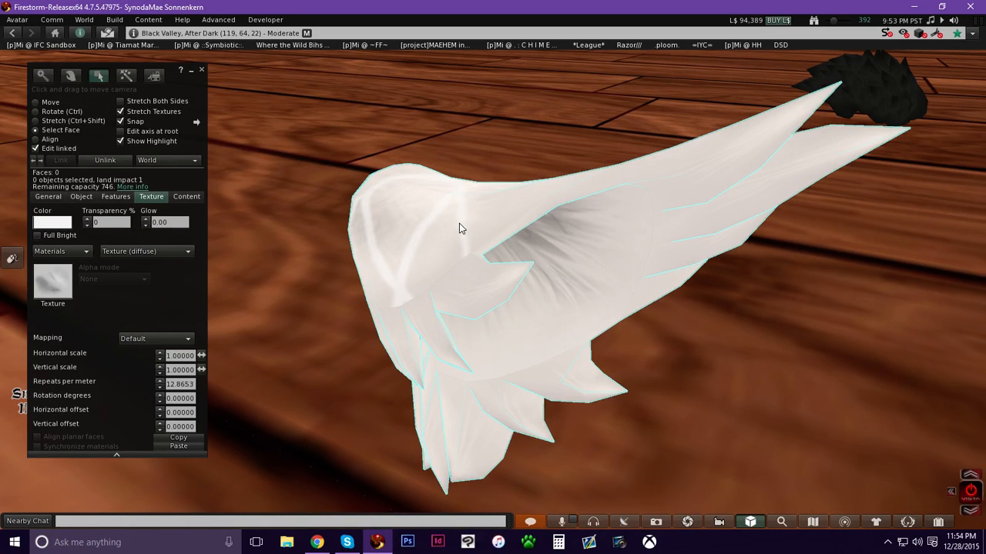
pyautogui.keyDown('alt'); pyautogui.moveTo(444, 237); pyautogui.dragTo(400, 260); pyautogui.keyUp('alt')
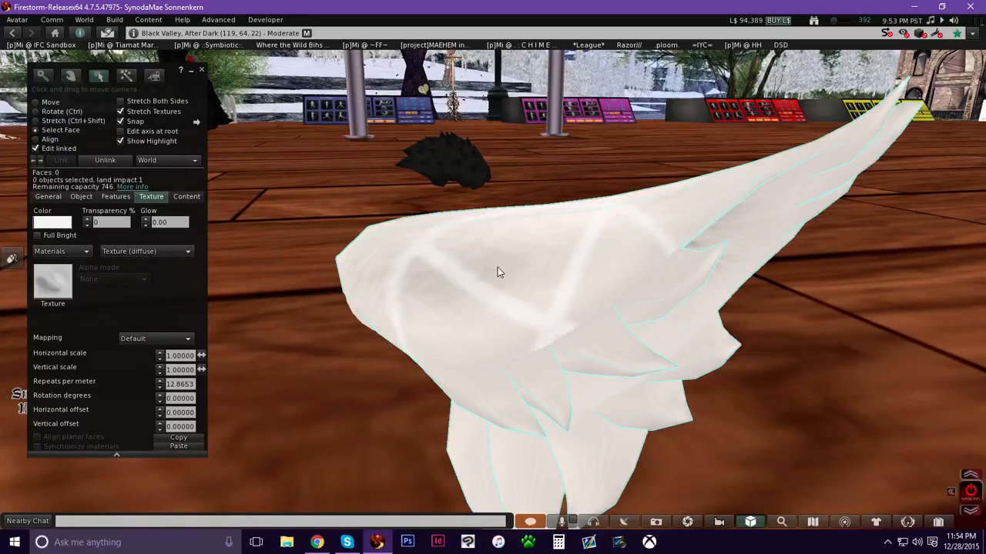
# Apply the Ra Ear texture from the kit to the ear's inner face.
pyautogui.click(936, 524)
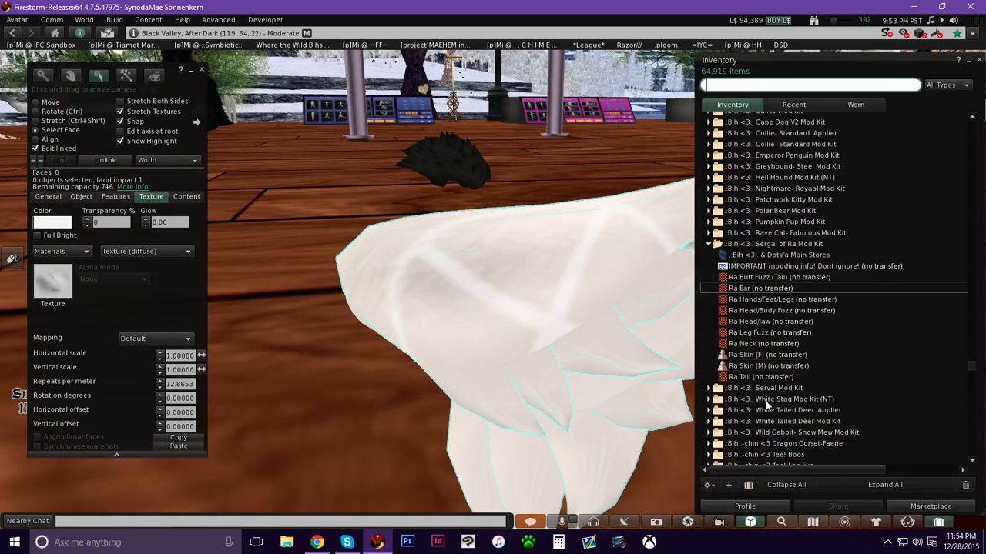
pyautogui.doubleClick(749, 290)
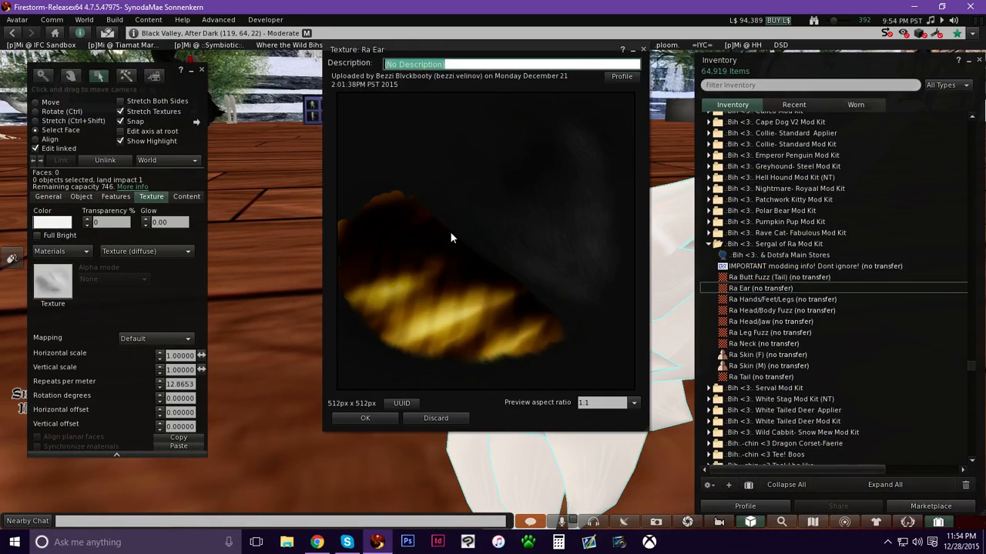
pyautogui.click(359, 417)
pyautogui.moveTo(743, 290); pyautogui.dragTo(46, 286)
pyautogui.keyDown('ctrl'); pyautogui.keyDown('alt'); pyautogui.moveTo(527, 301); pyautogui.dragTo(627, 232); pyautogui.keyUp('alt'); pyautogui.keyUp('ctrl')
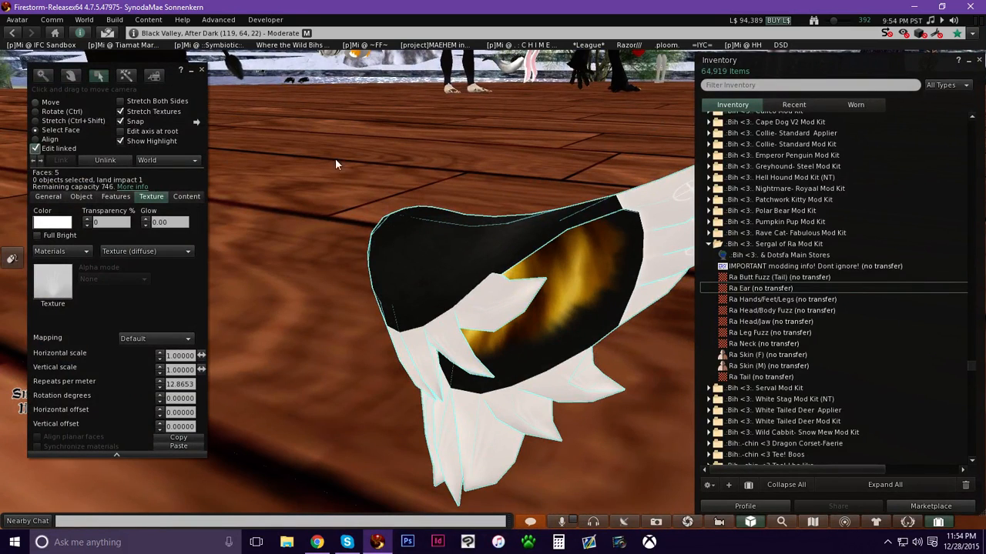
pyautogui.click(47, 104)
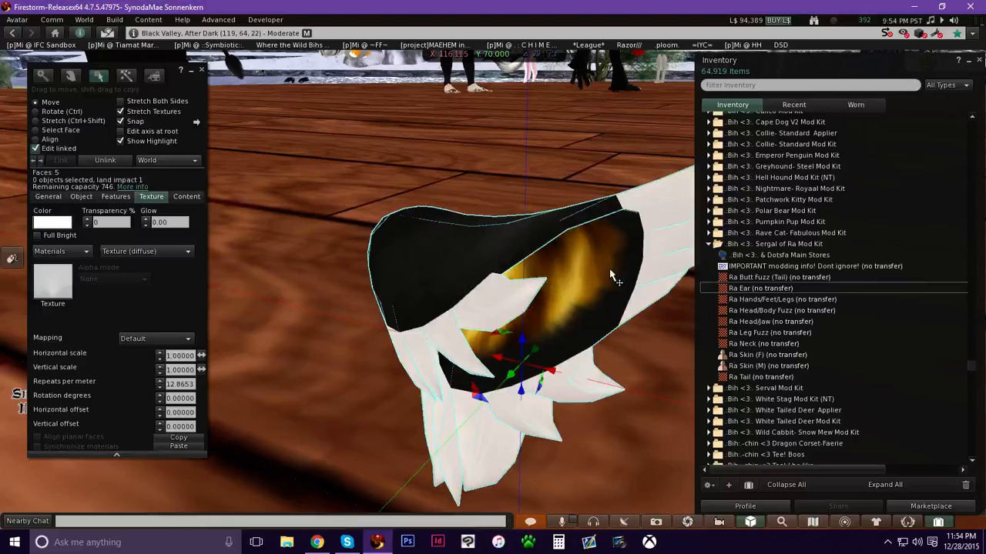
pyautogui.click(662, 243)
pyautogui.moveTo(534, 348); pyautogui.dragTo(473, 390)
pyautogui.hotkey('ctrl', 'z')
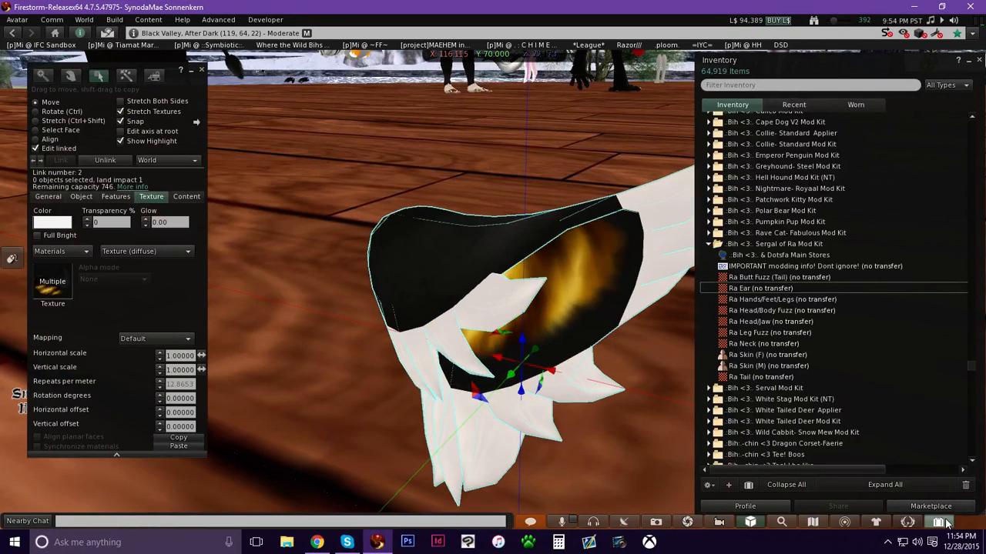
# Turn off Edit linked, select the whole ear, and apply the Ra Ear texture to all of it.
pyautogui.click(938, 523)
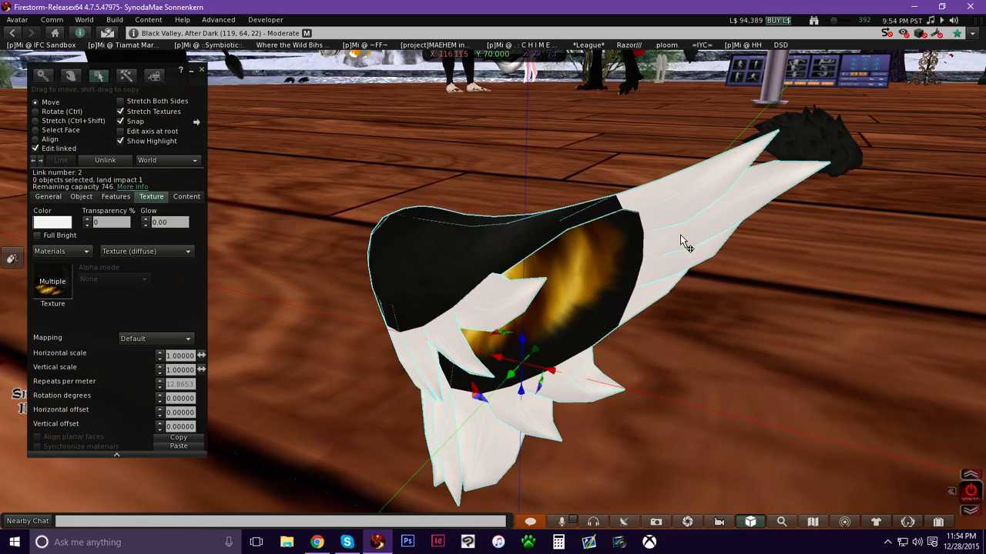
pyautogui.click(937, 522)
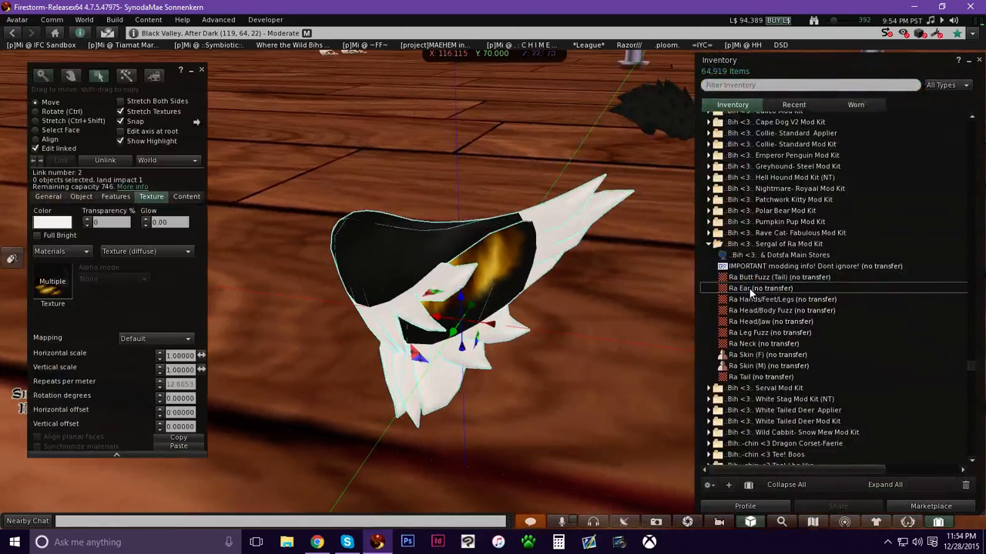
pyautogui.click(62, 149)
pyautogui.click(561, 329)
pyautogui.click(446, 343)
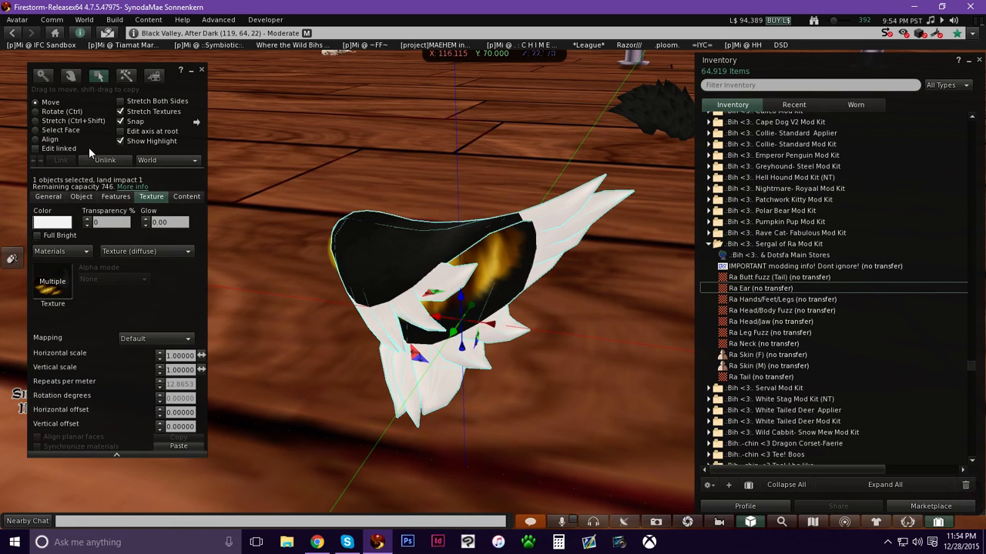
pyautogui.moveTo(750, 287); pyautogui.dragTo(53, 297)
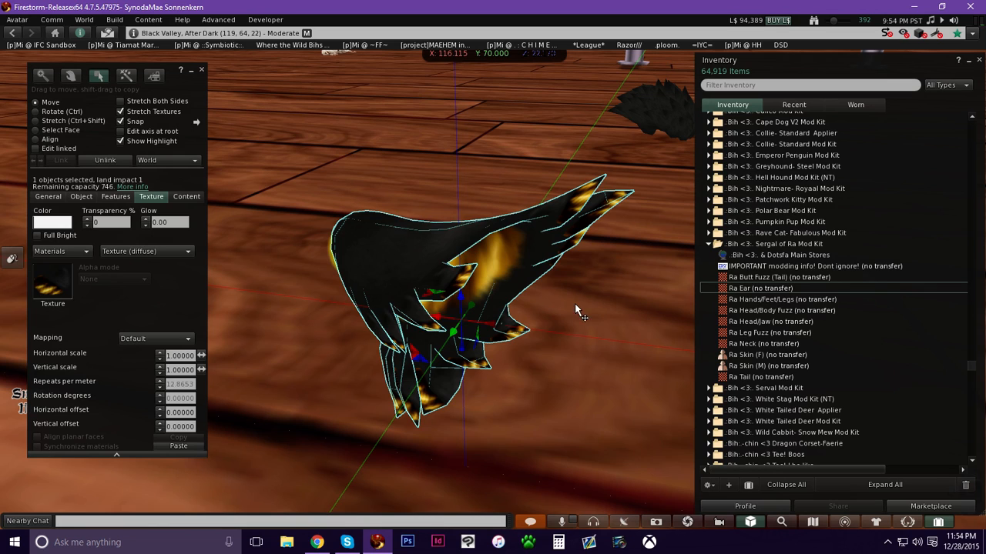
# Switch to Select Face with Edit linked on and examine the ear's individual faces.
pyautogui.click(58, 132)
pyautogui.click(59, 147)
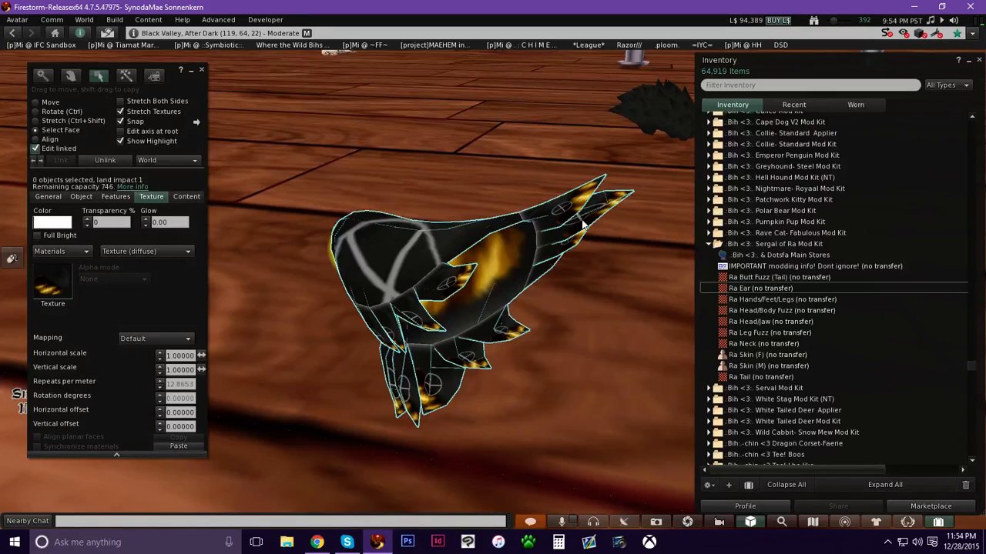
pyautogui.click(561, 231)
pyautogui.keyDown('alt'); pyautogui.moveTo(551, 269); pyautogui.dragTo(531, 236); pyautogui.keyUp('alt')
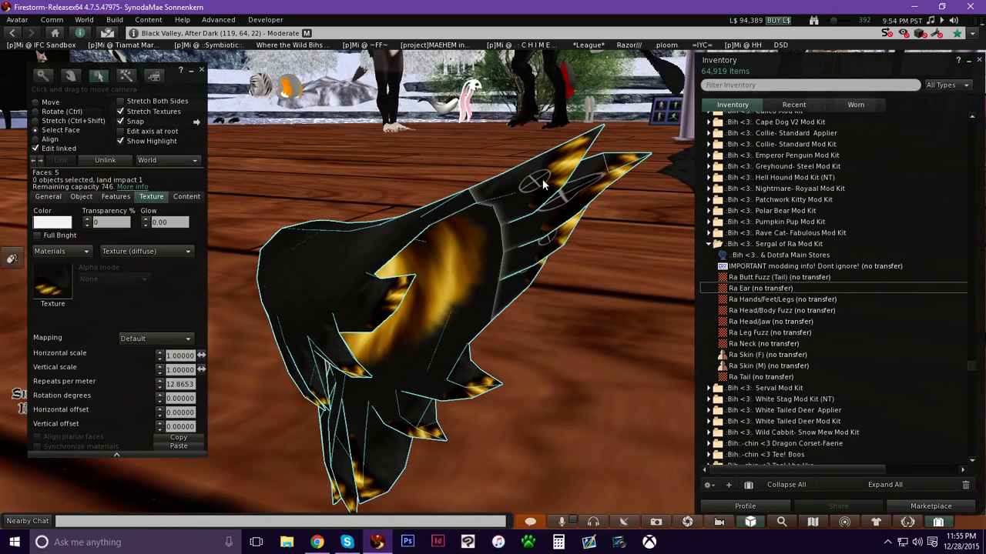
# Preview the Ra Head/Body Fuzz texture from the Sergal of Ra kit.
pyautogui.click(759, 312)
pyautogui.doubleClick(757, 312)
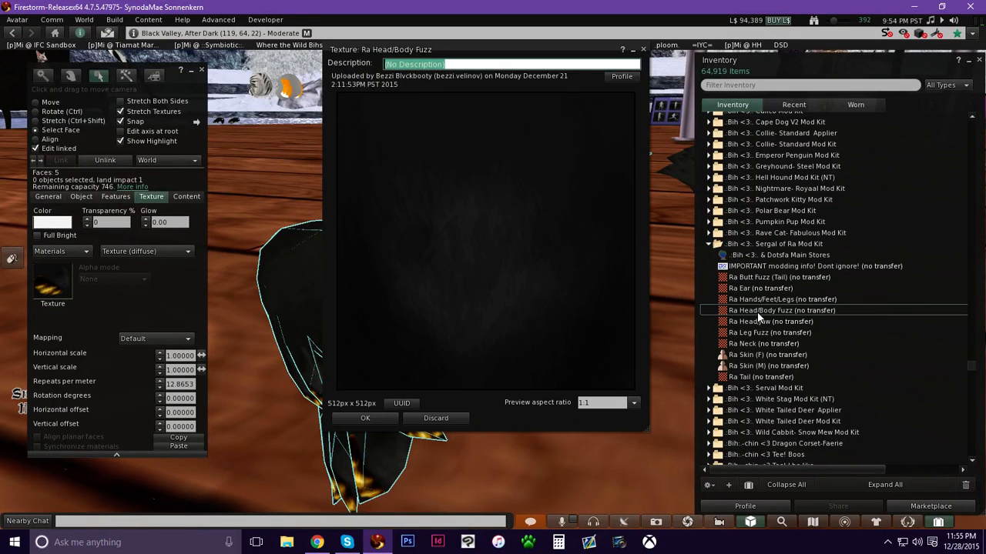
pyautogui.click(365, 418)
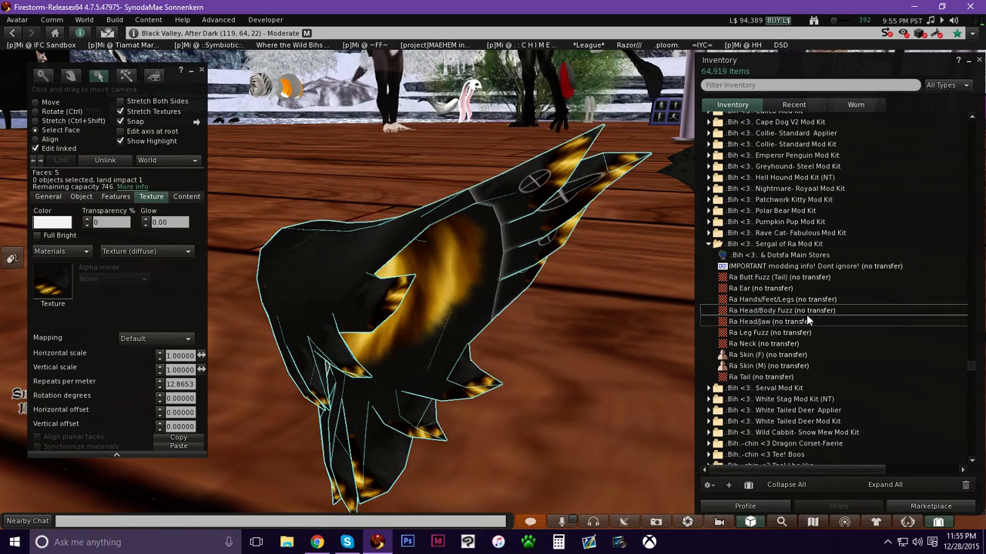
# Apply the Ra Head/Body Fuzz texture to the selected outer faces of the ear.
pyautogui.moveTo(798, 314); pyautogui.dragTo(451, 268)
pyautogui.keyDown('ctrl'); pyautogui.keyDown('alt'); pyautogui.moveTo(444, 334); pyautogui.dragTo(469, 267); pyautogui.keyUp('alt'); pyautogui.keyUp('ctrl')
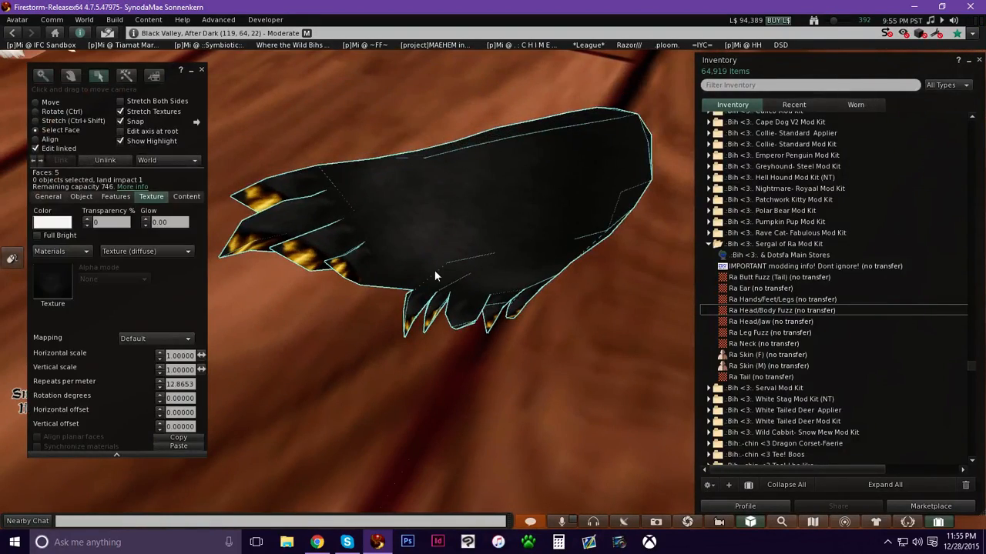
pyautogui.click(314, 221)
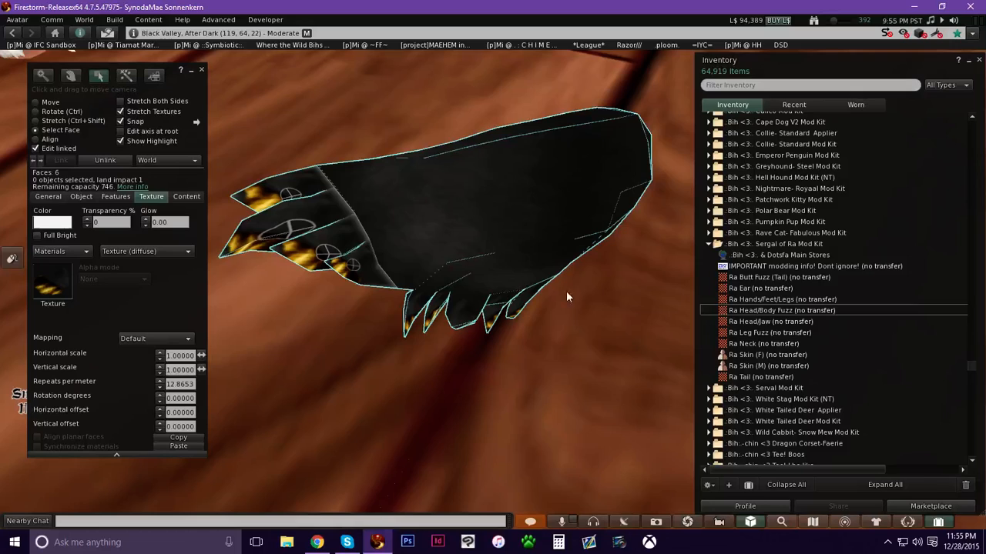
pyautogui.moveTo(769, 310); pyautogui.dragTo(120, 280)
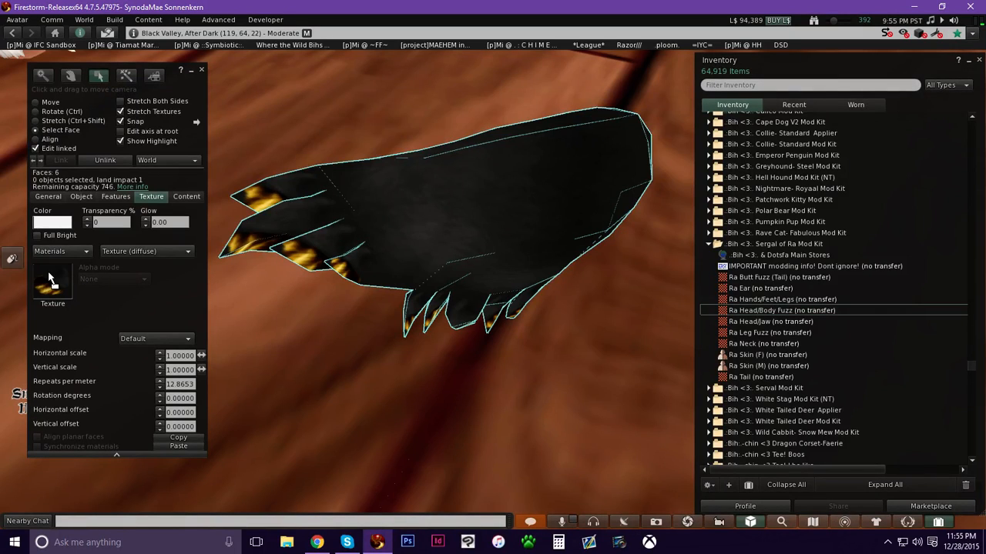
pyautogui.moveTo(50, 275); pyautogui.dragTo(50, 277)
# Select the ear's remaining outer faces from several angles and apply the Ra Head/Body Fuzz texture to each.
pyautogui.keyDown('ctrl'); pyautogui.keyDown('alt'); pyautogui.moveTo(468, 259); pyautogui.dragTo(506, 397); pyautogui.keyUp('alt'); pyautogui.keyUp('ctrl')
pyautogui.click(515, 414)
pyautogui.moveTo(758, 311); pyautogui.dragTo(55, 286)
pyautogui.keyDown('ctrl'); pyautogui.keyDown('alt'); pyautogui.moveTo(469, 339); pyautogui.dragTo(67, 287); pyautogui.keyUp('alt'); pyautogui.keyUp('ctrl')
pyautogui.click(497, 317)
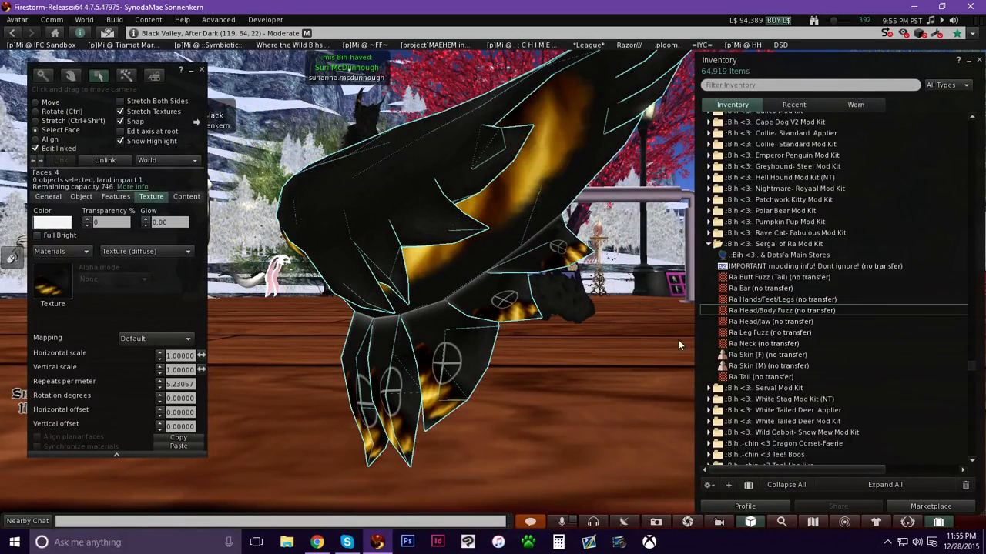
pyautogui.moveTo(759, 310); pyautogui.dragTo(52, 297)
pyautogui.moveTo(456, 278)
pyautogui.keyDown('ctrl'); pyautogui.keyDown('alt'); pyautogui.mouseDown()
pyautogui.moveTo(369, 282)
pyautogui.moveTo(288, 300)
pyautogui.mouseUp(); pyautogui.keyUp('alt'); pyautogui.keyUp('ctrl')
pyautogui.click(570, 209)
pyautogui.moveTo(759, 311); pyautogui.dragTo(53, 287)
pyautogui.keyDown('alt'); pyautogui.moveTo(625, 208); pyautogui.dragTo(493, 277); pyautogui.keyUp('alt')
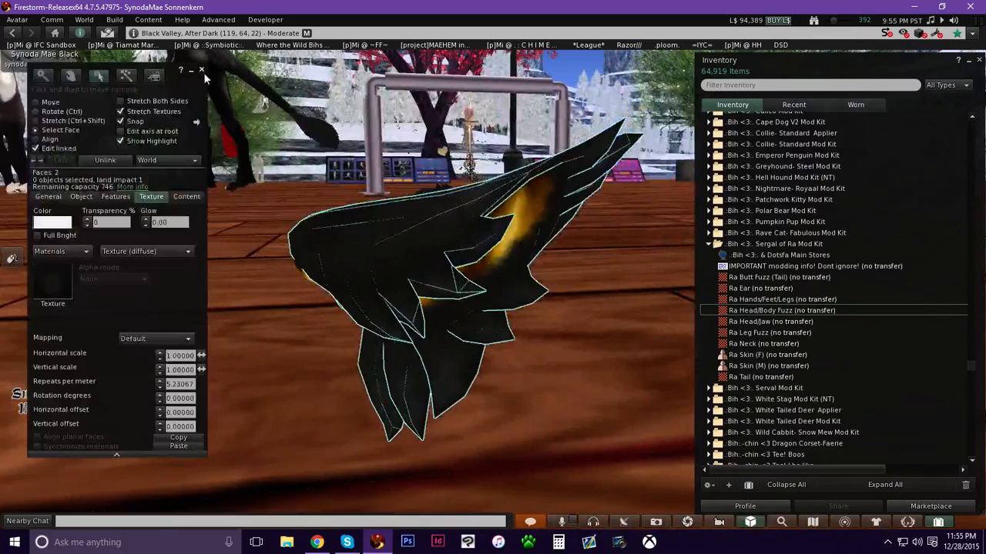
# Close the editor and inventory, find the foot piece, and edit it with Edit linked and Select Face on.
pyautogui.click(201, 70)
pyautogui.keyDown('ctrl'); pyautogui.keyDown('alt'); pyautogui.moveTo(420, 289); pyautogui.dragTo(473, 249); pyautogui.keyUp('alt'); pyautogui.keyUp('ctrl')
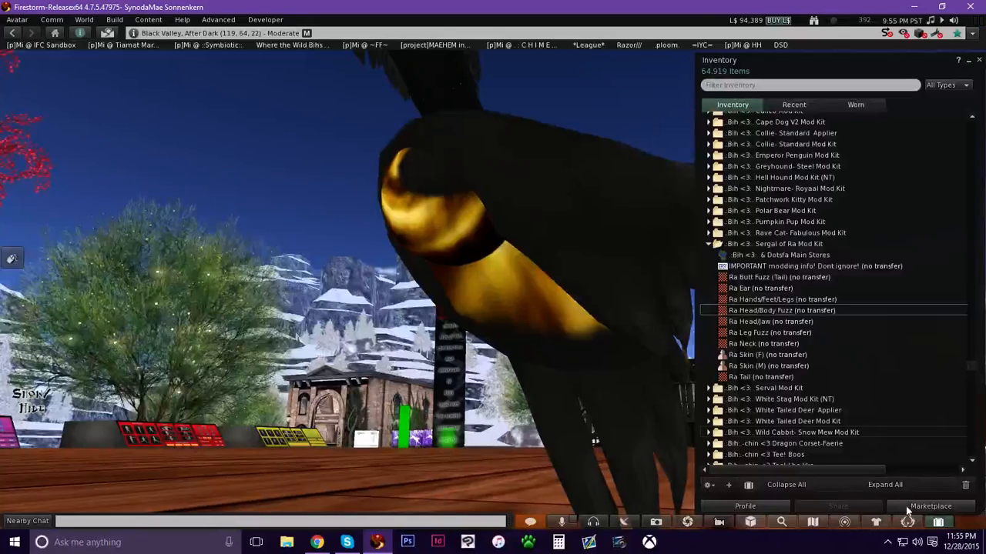
pyautogui.click(937, 522)
pyautogui.keyDown('ctrl'); pyautogui.keyDown('alt'); pyautogui.moveTo(493, 261); pyautogui.dragTo(481, 308); pyautogui.keyUp('alt'); pyautogui.keyUp('ctrl')
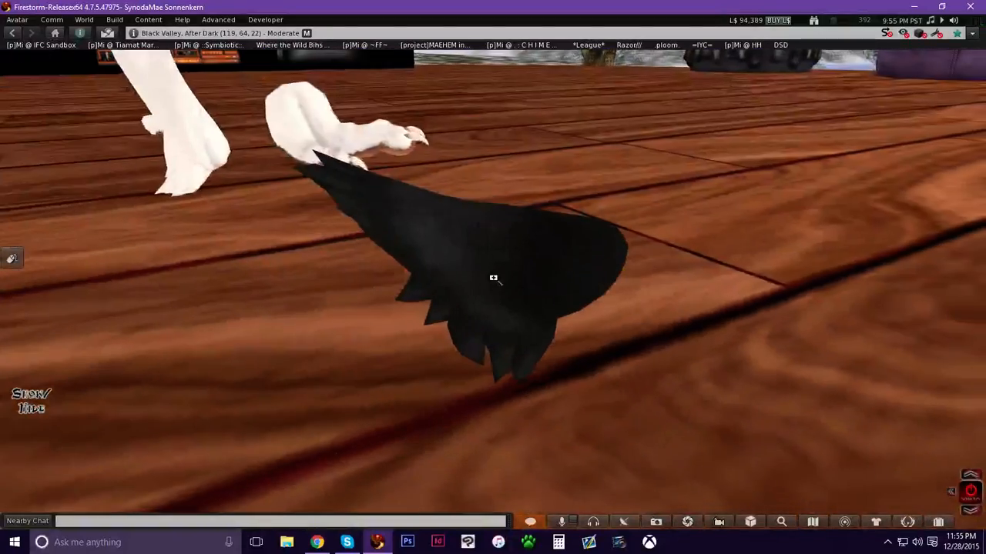
pyautogui.moveTo(479, 270)
pyautogui.keyDown('ctrl'); pyautogui.keyDown('alt'); pyautogui.mouseDown()
pyautogui.moveTo(308, 256)
pyautogui.moveTo(511, 303)
pyautogui.moveTo(502, 257)
pyautogui.moveTo(489, 287)
pyautogui.moveTo(495, 266)
pyautogui.mouseUp(); pyautogui.keyUp('alt'); pyautogui.keyUp('ctrl')
pyautogui.keyDown('alt'); pyautogui.moveTo(483, 207); pyautogui.dragTo(485, 240); pyautogui.keyUp('alt')
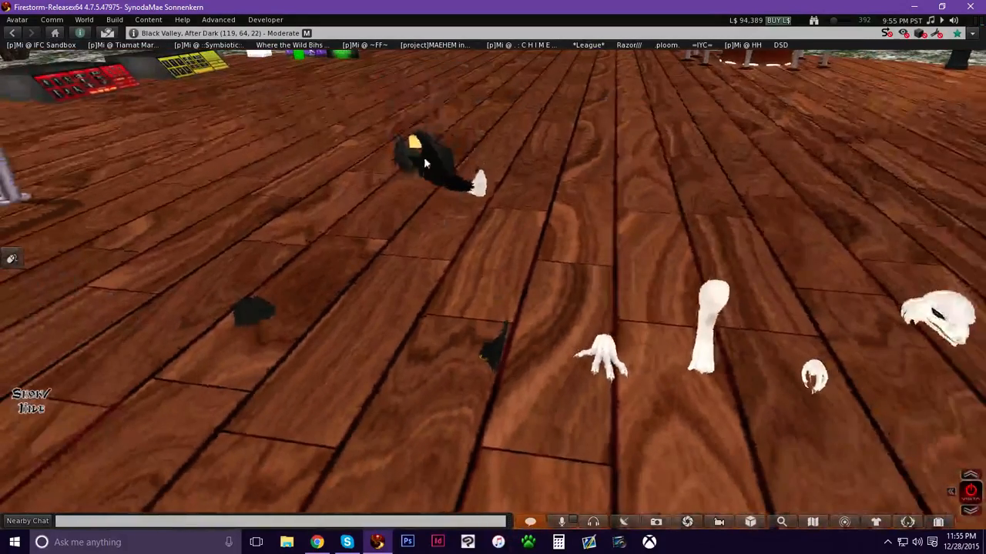
pyautogui.keyDown('alt'); pyautogui.moveTo(605, 353); pyautogui.dragTo(606, 308); pyautogui.keyUp('alt')
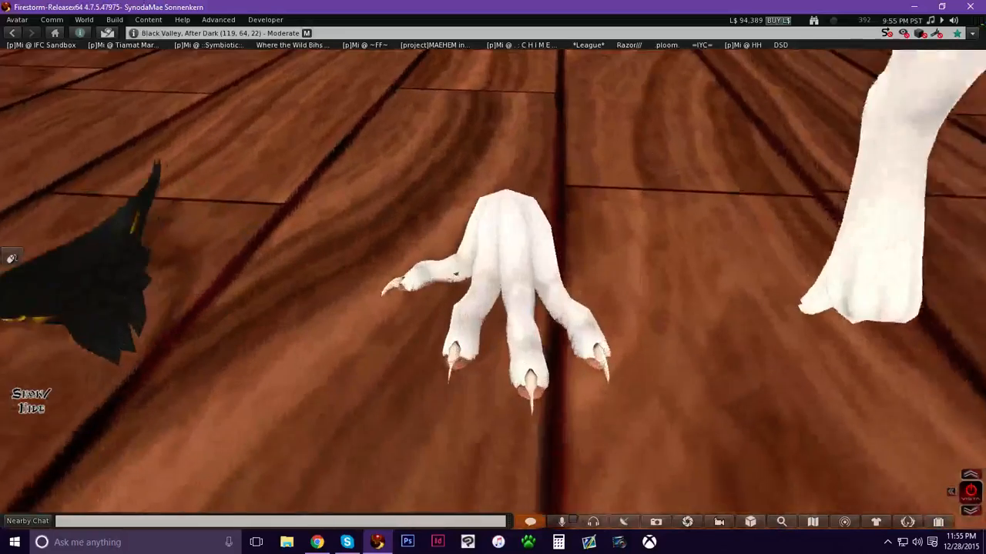
pyautogui.keyDown('alt'); pyautogui.moveTo(491, 297); pyautogui.dragTo(489, 276); pyautogui.keyUp('alt')
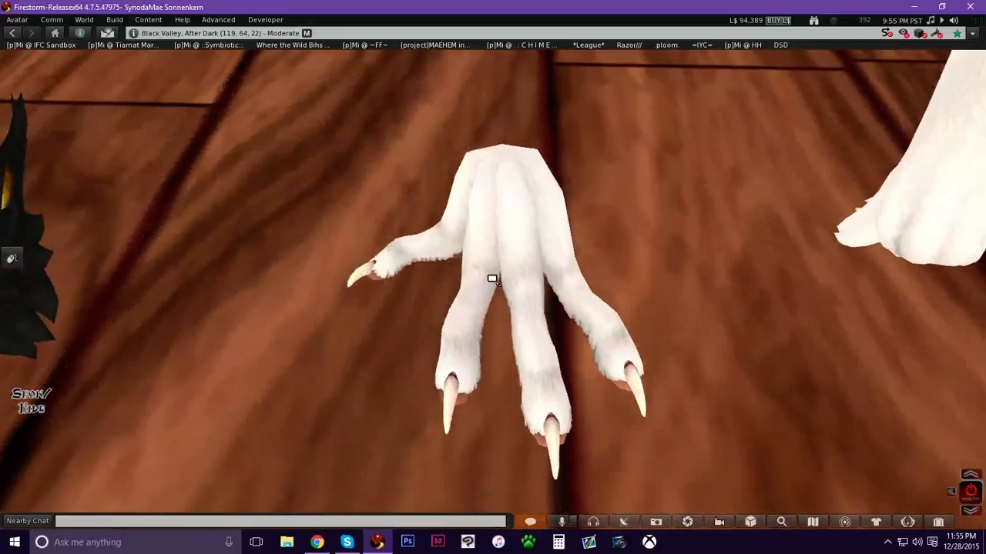
pyautogui.rightClick(501, 235)
pyautogui.click(527, 257)
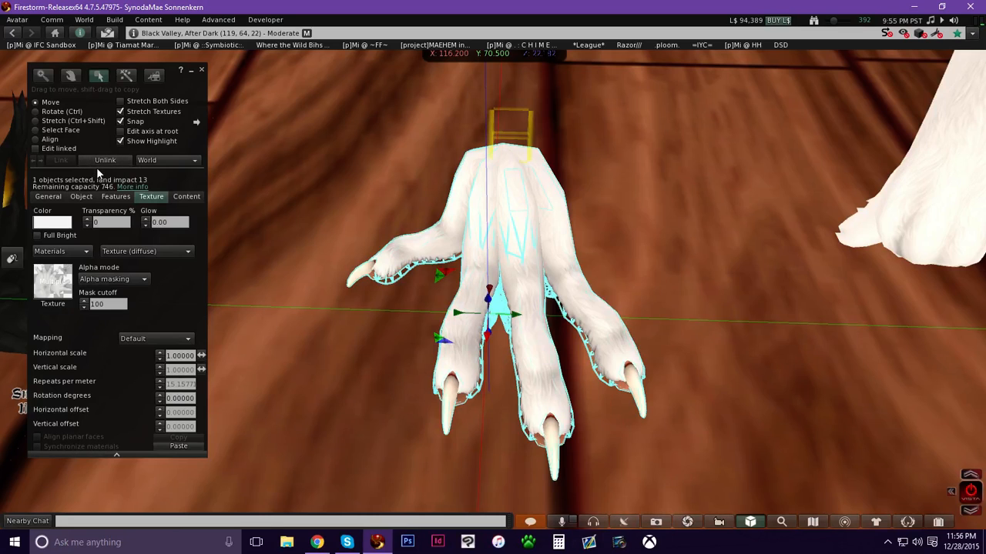
pyautogui.click(62, 148)
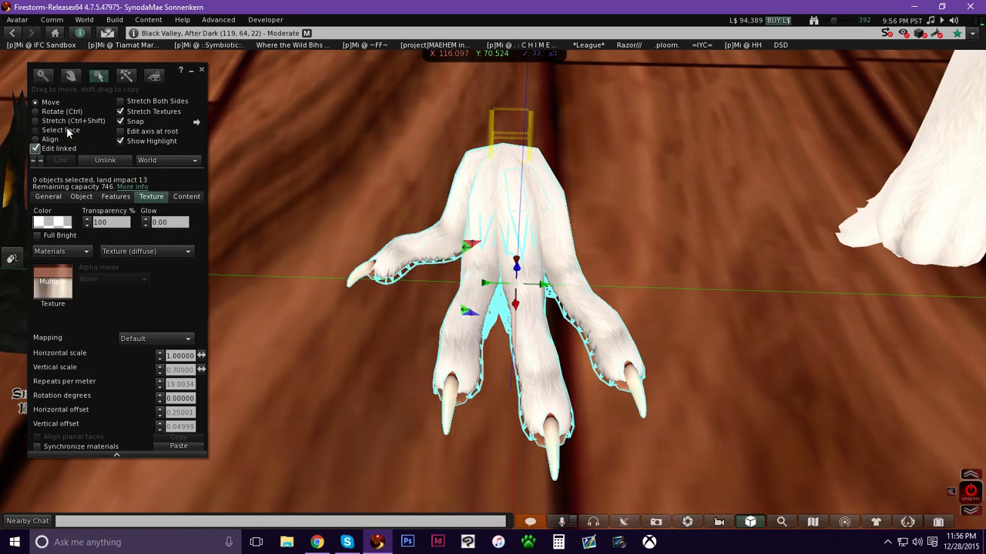
pyautogui.click(67, 129)
pyautogui.click(489, 199)
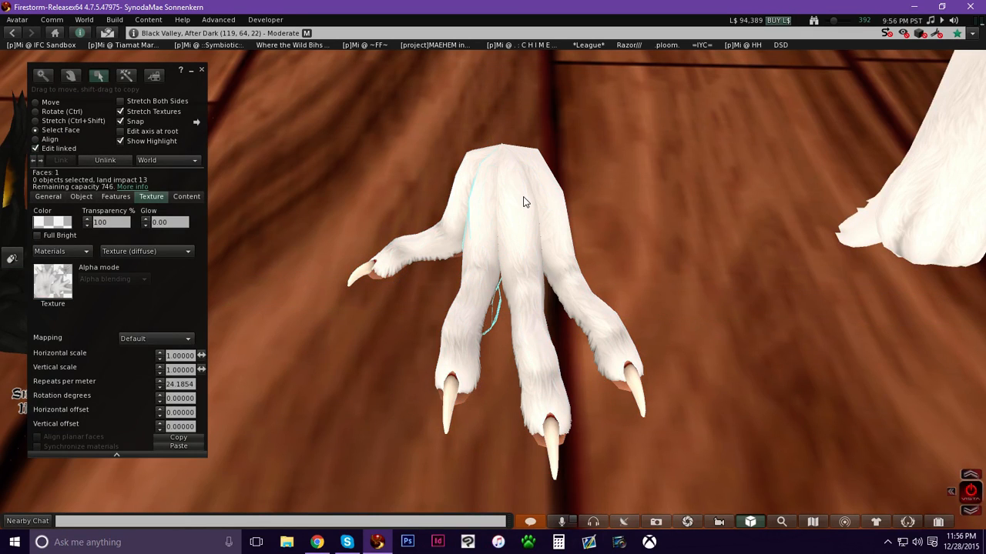
# Highlight transparent faces, select a foot face, and open then cancel the texture picker.
pyautogui.hotkey('ctrl', 'alt', 't')
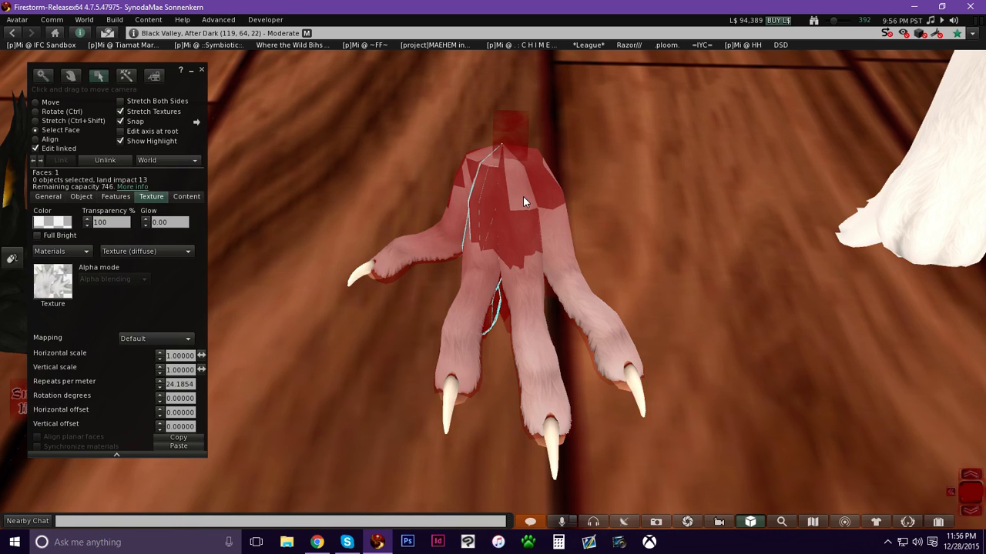
pyautogui.press('Escape')
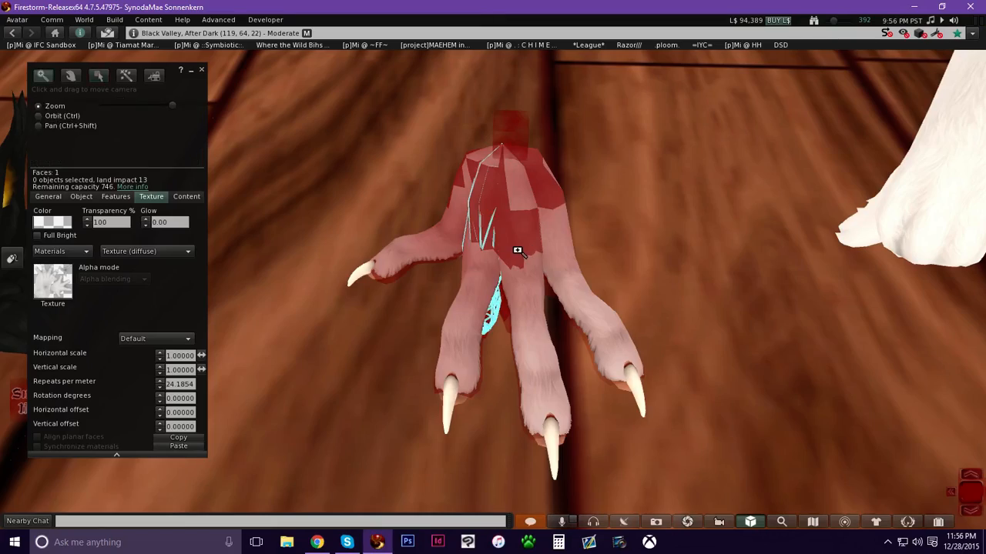
pyautogui.keyDown('alt'); pyautogui.moveTo(471, 311); pyautogui.dragTo(513, 299); pyautogui.keyUp('alt')
pyautogui.click(513, 295)
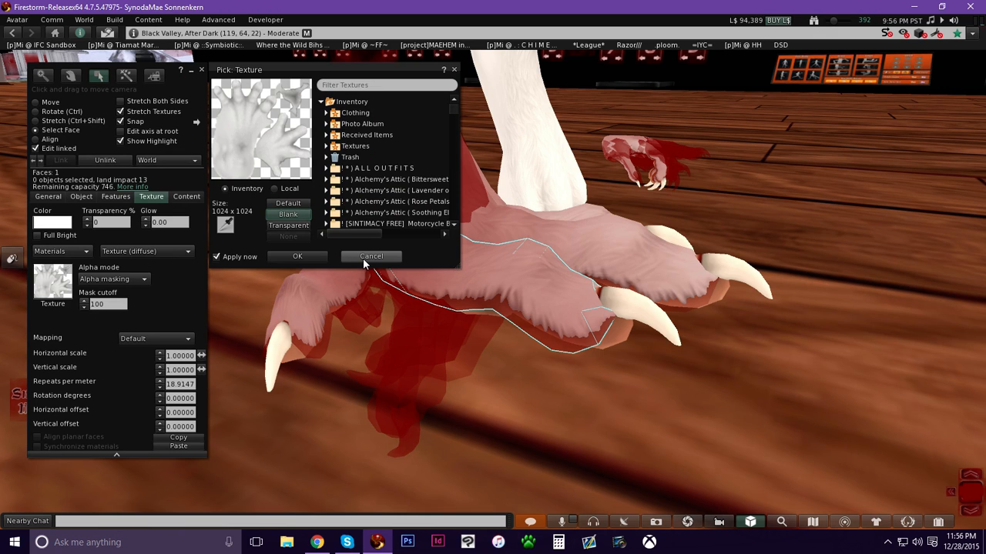
pyautogui.click(370, 257)
# Preview the Ra Hands/Feet/Legs texture from the kit in the inventory.
pyautogui.click(938, 523)
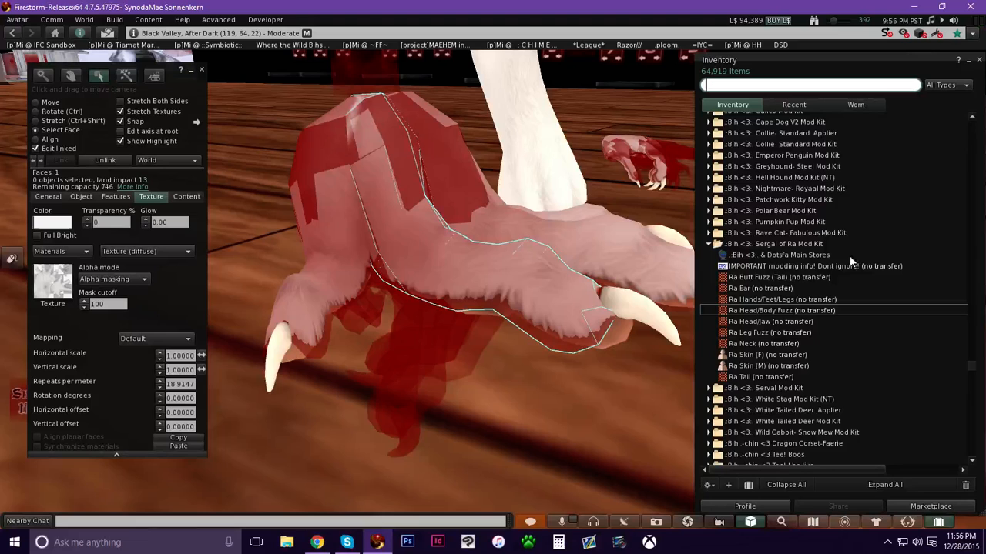
pyautogui.doubleClick(778, 299)
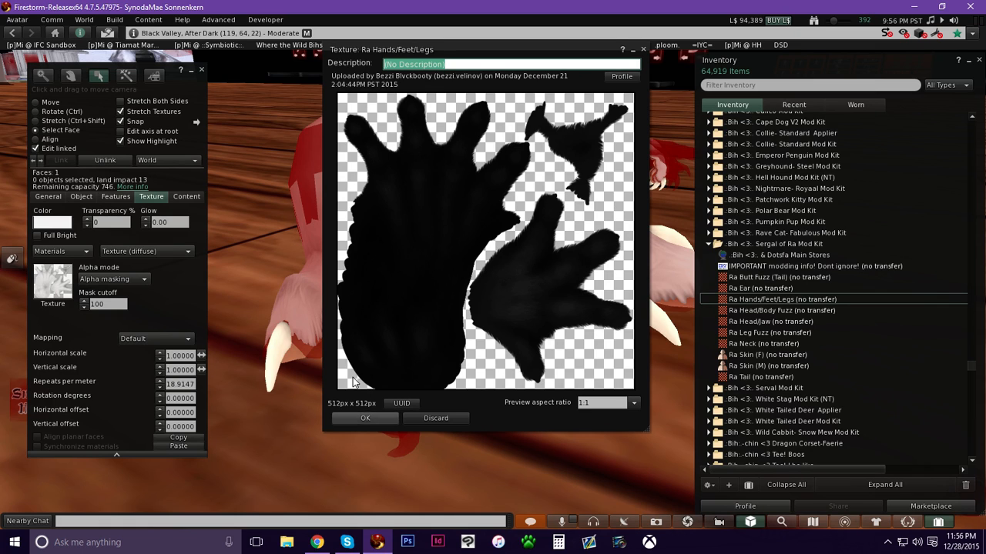
pyautogui.click(349, 417)
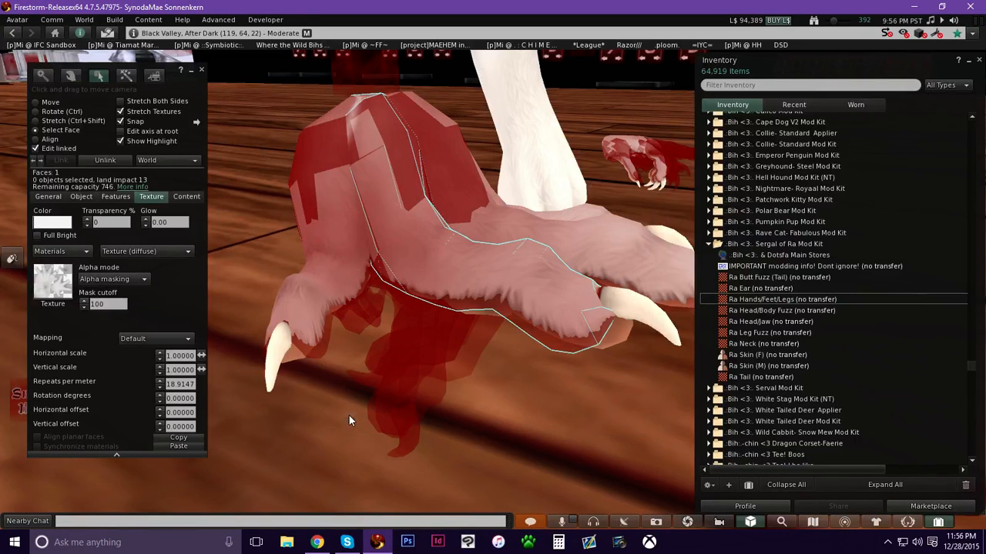
# Select the foot's fur faces and apply the Ra Hands/Feet/Legs texture to them.
pyautogui.keyDown('alt'); pyautogui.moveTo(572, 276); pyautogui.dragTo(464, 291); pyautogui.keyUp('alt')
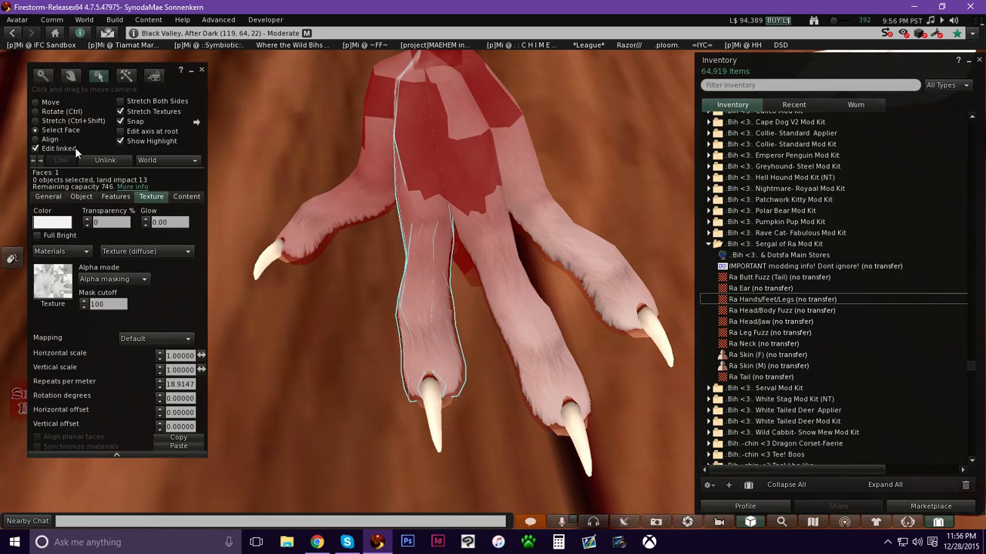
pyautogui.click(333, 213)
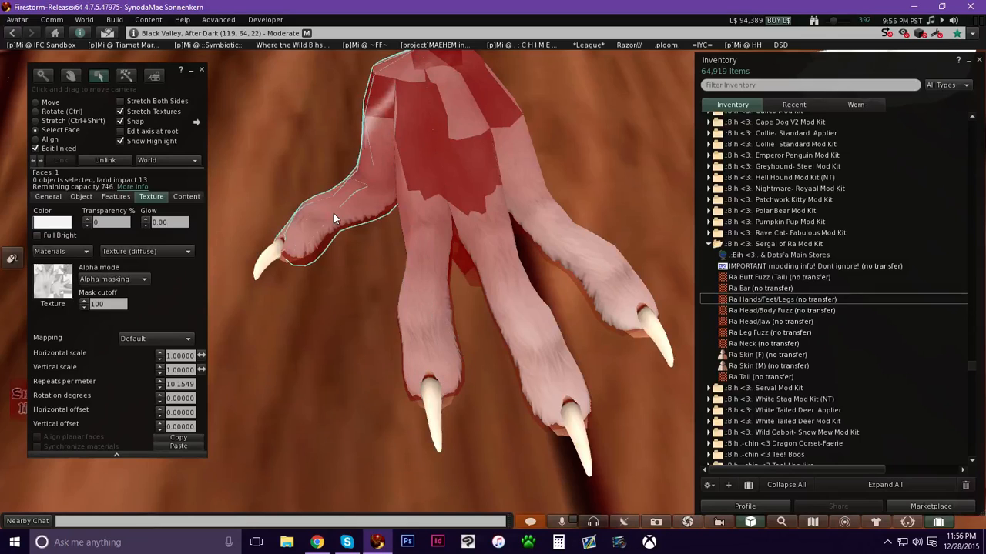
pyautogui.keyDown('shift'); pyautogui.click(426, 285); pyautogui.keyUp('shift')
pyautogui.keyDown('shift'); pyautogui.click(527, 310); pyautogui.keyUp('shift')
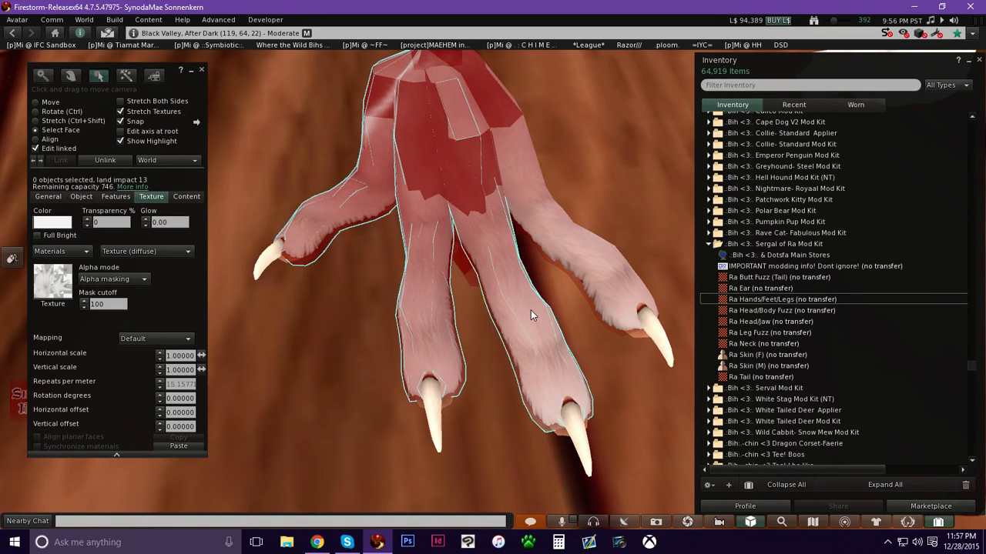
pyautogui.keyDown('shift'); pyautogui.click(592, 267); pyautogui.keyUp('shift')
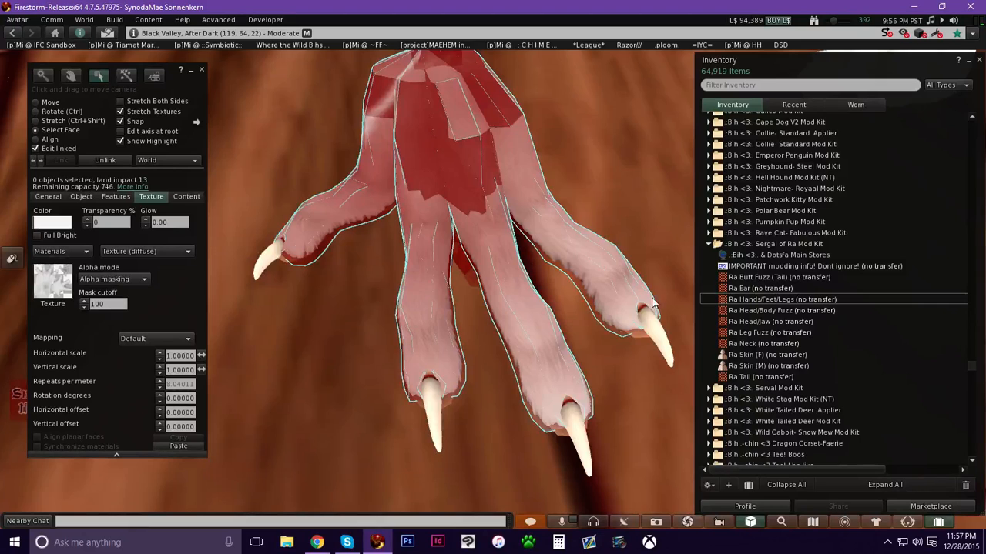
pyautogui.moveTo(786, 298); pyautogui.dragTo(178, 304)
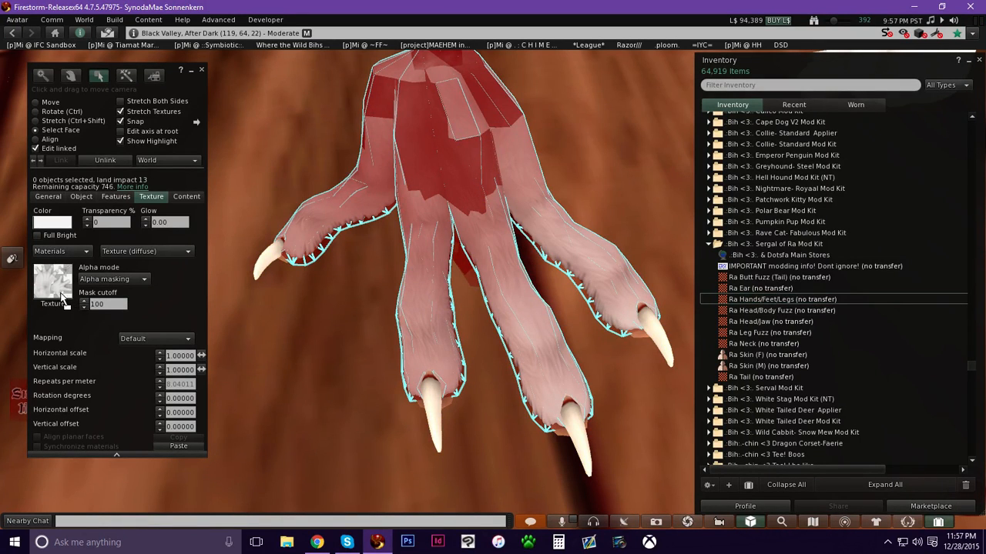
pyautogui.moveTo(57, 294); pyautogui.dragTo(57, 294)
# Select the foot's remaining fur faces from underneath and apply the Ra Hands/Feet/Legs texture.
pyautogui.press('alt')
pyautogui.keyDown('ctrl'); pyautogui.keyDown('alt'); pyautogui.moveTo(408, 331); pyautogui.dragTo(408, 295); pyautogui.keyUp('alt'); pyautogui.keyUp('ctrl')
pyautogui.keyDown('ctrl'); pyautogui.keyDown('alt'); pyautogui.moveTo(443, 348); pyautogui.dragTo(495, 350); pyautogui.keyUp('alt'); pyautogui.keyUp('ctrl')
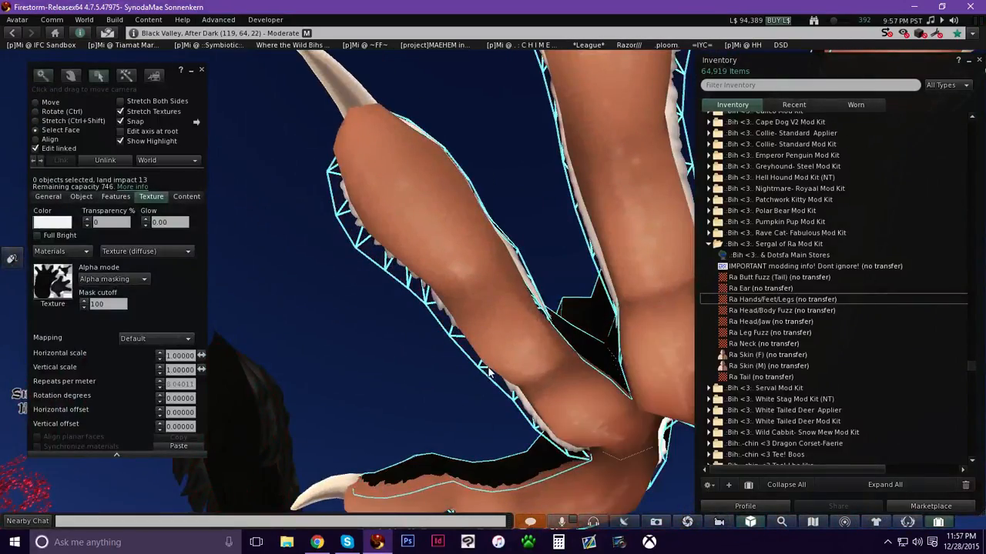
pyautogui.click(402, 271)
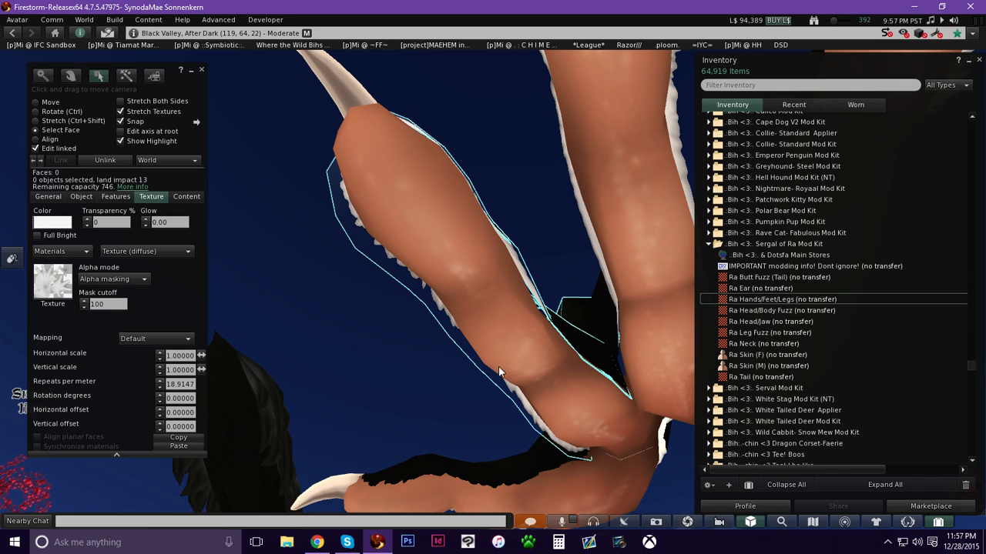
pyautogui.keyDown('alt'); pyautogui.moveTo(611, 185); pyautogui.dragTo(556, 191); pyautogui.keyUp('alt')
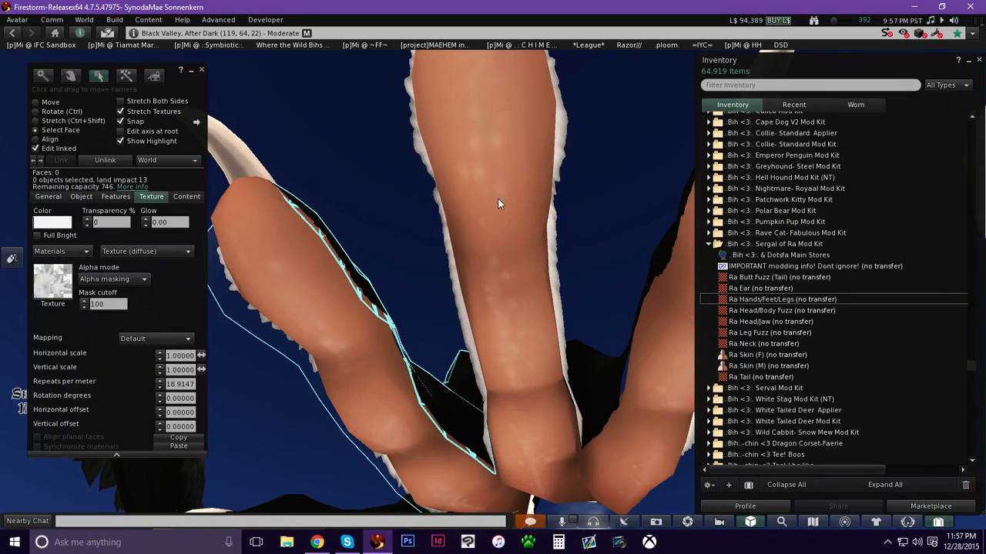
pyautogui.keyDown('shift'); pyautogui.click(561, 139); pyautogui.keyUp('shift')
pyautogui.keyDown('alt'); pyautogui.moveTo(623, 425); pyautogui.dragTo(577, 408); pyautogui.keyUp('alt')
pyautogui.keyDown('shift'); pyautogui.click(628, 126); pyautogui.keyUp('shift')
pyautogui.keyDown('alt'); pyautogui.moveTo(308, 269); pyautogui.dragTo(467, 302); pyautogui.keyUp('alt')
pyautogui.keyDown('alt'); pyautogui.moveTo(436, 383); pyautogui.dragTo(611, 224); pyautogui.keyUp('alt')
pyautogui.keyDown('shift'); pyautogui.click(604, 207); pyautogui.keyUp('shift')
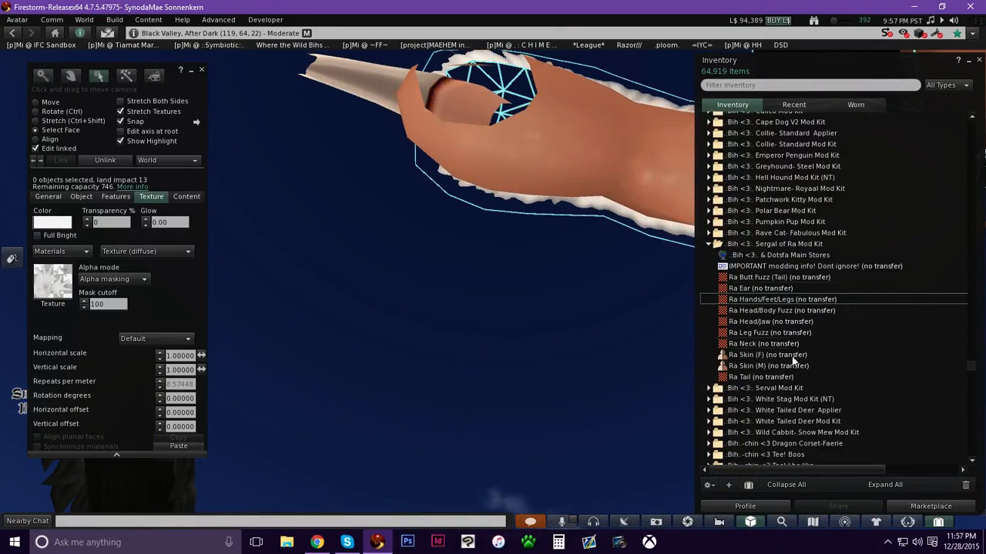
pyautogui.moveTo(759, 302); pyautogui.dragTo(249, 290)
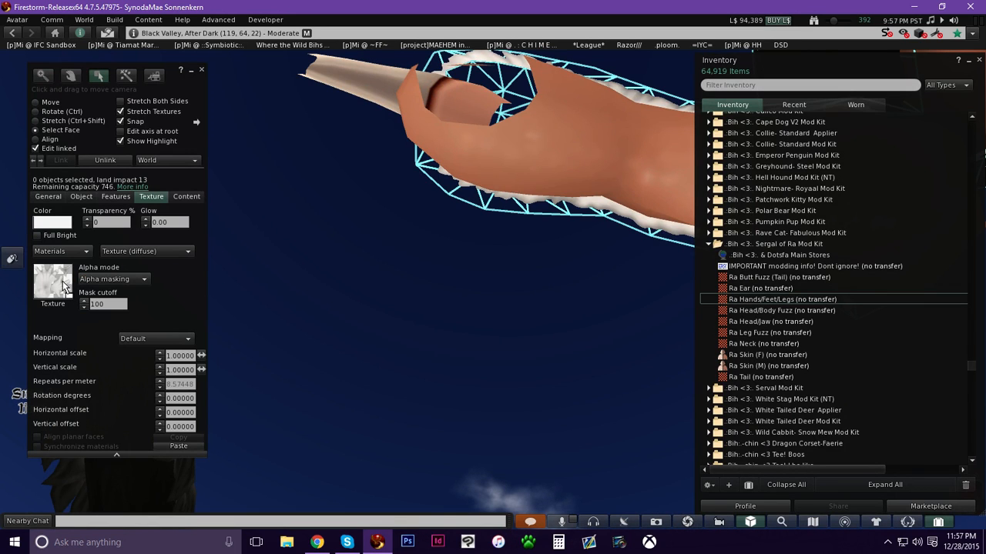
pyautogui.moveTo(63, 286); pyautogui.dragTo(62, 285)
# Toggle transparent-face highlighting and inspect the foot from below, selecting a hidden face.
pyautogui.keyDown('ctrl'); pyautogui.keyDown('alt'); pyautogui.moveTo(462, 147); pyautogui.dragTo(493, 470); pyautogui.keyUp('alt'); pyautogui.keyUp('ctrl')
pyautogui.keyDown('ctrl'); pyautogui.keyDown('alt'); pyautogui.moveTo(498, 295); pyautogui.dragTo(539, 147); pyautogui.keyUp('alt'); pyautogui.keyUp('ctrl')
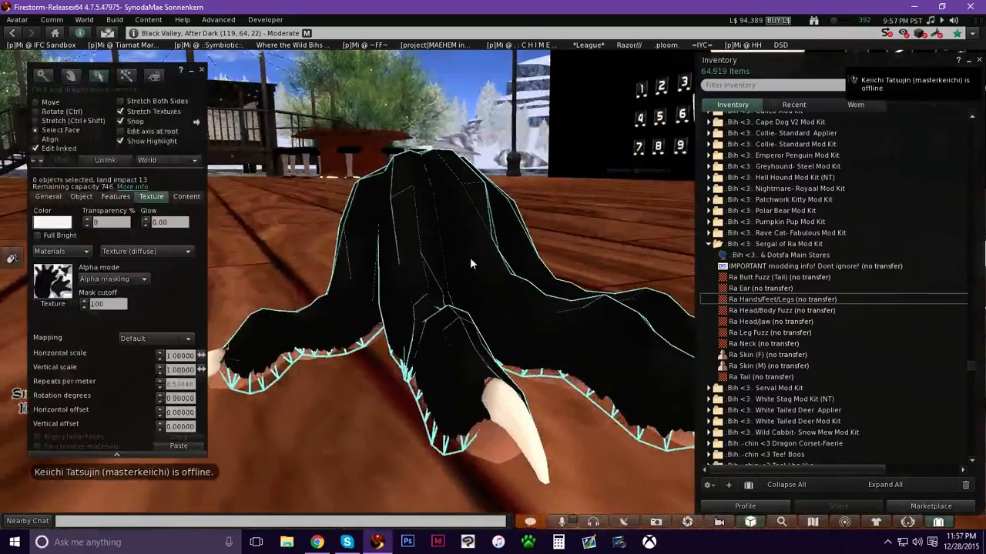
pyautogui.hotkey('ctrl', 'alt', 't')
pyautogui.keyDown('ctrl'); pyautogui.keyDown('alt'); pyautogui.moveTo(459, 286); pyautogui.dragTo(512, 231); pyautogui.keyUp('alt'); pyautogui.keyUp('ctrl')
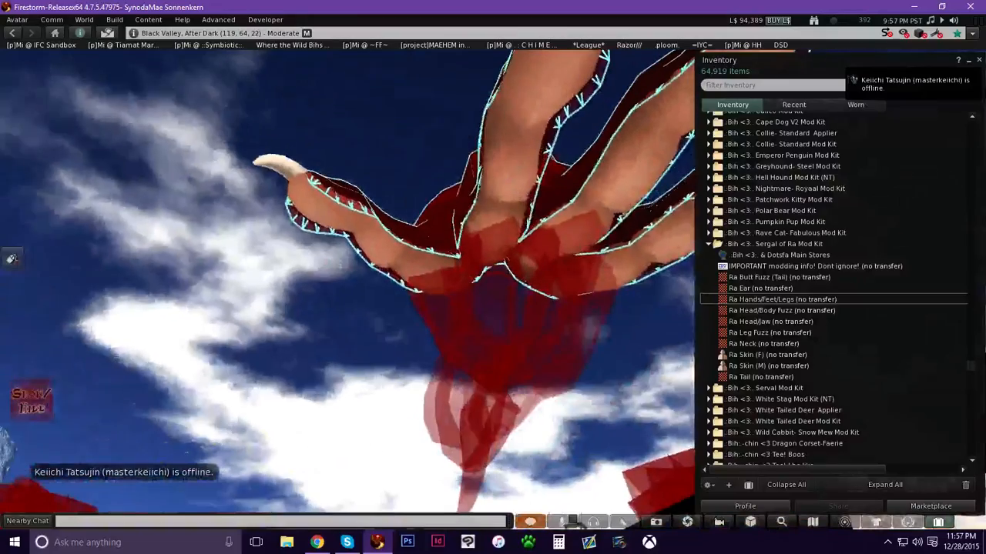
pyautogui.keyDown('ctrl'); pyautogui.keyDown('alt'); pyautogui.moveTo(486, 312); pyautogui.dragTo(502, 283); pyautogui.keyUp('alt'); pyautogui.keyUp('ctrl')
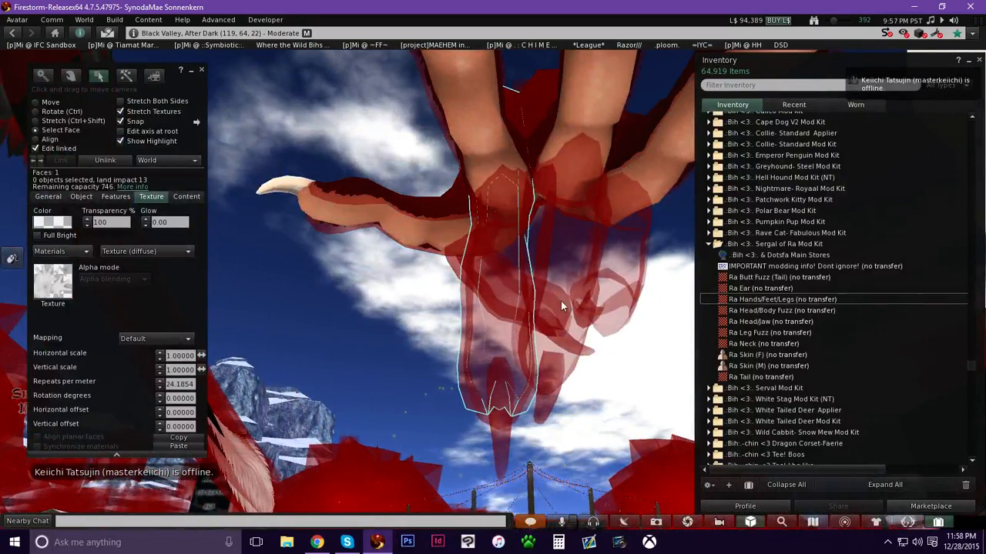
# Select another of the foot's fur faces and apply the Ra Hands/Feet/Legs texture to it.
pyautogui.keyDown('shift'); pyautogui.click(569, 255); pyautogui.keyUp('shift')
pyautogui.keyDown('shift'); pyautogui.click(633, 252); pyautogui.keyUp('shift')
pyautogui.keyDown('ctrl'); pyautogui.keyDown('alt'); pyautogui.moveTo(505, 292); pyautogui.dragTo(490, 264); pyautogui.keyUp('alt'); pyautogui.keyUp('ctrl')
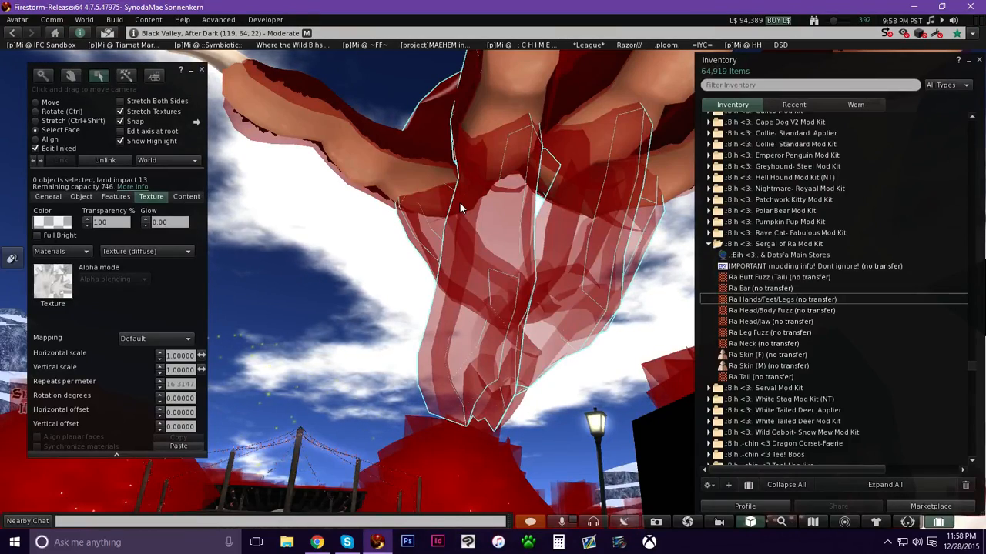
pyautogui.keyDown('ctrl'); pyautogui.keyDown('alt'); pyautogui.moveTo(506, 238); pyautogui.dragTo(554, 299); pyautogui.keyUp('alt'); pyautogui.keyUp('ctrl')
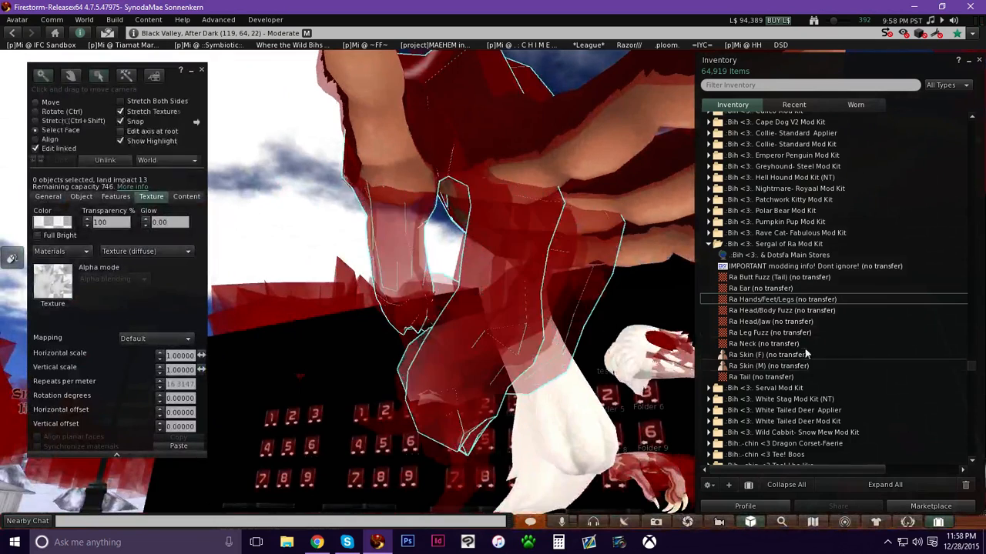
pyautogui.click(770, 300)
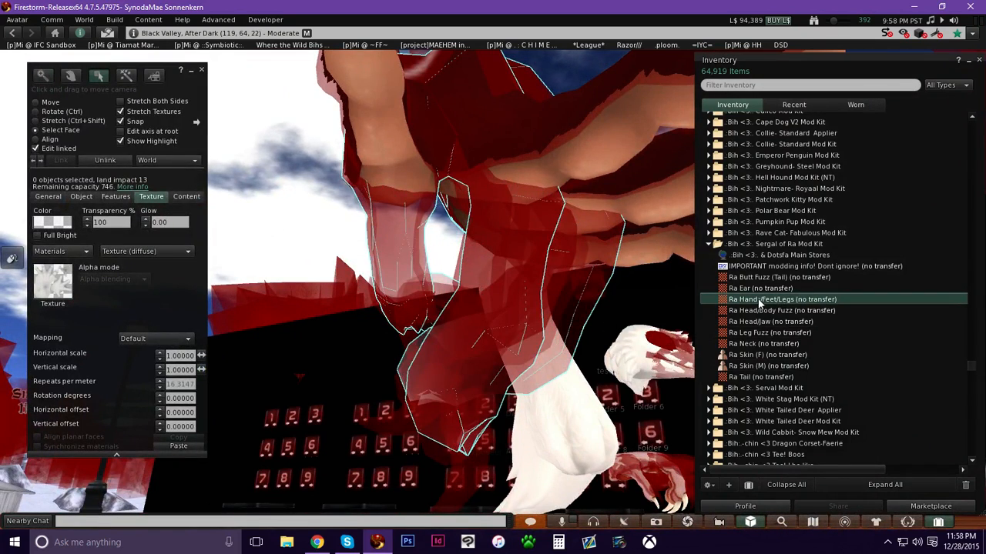
pyautogui.moveTo(729, 301); pyautogui.dragTo(452, 229)
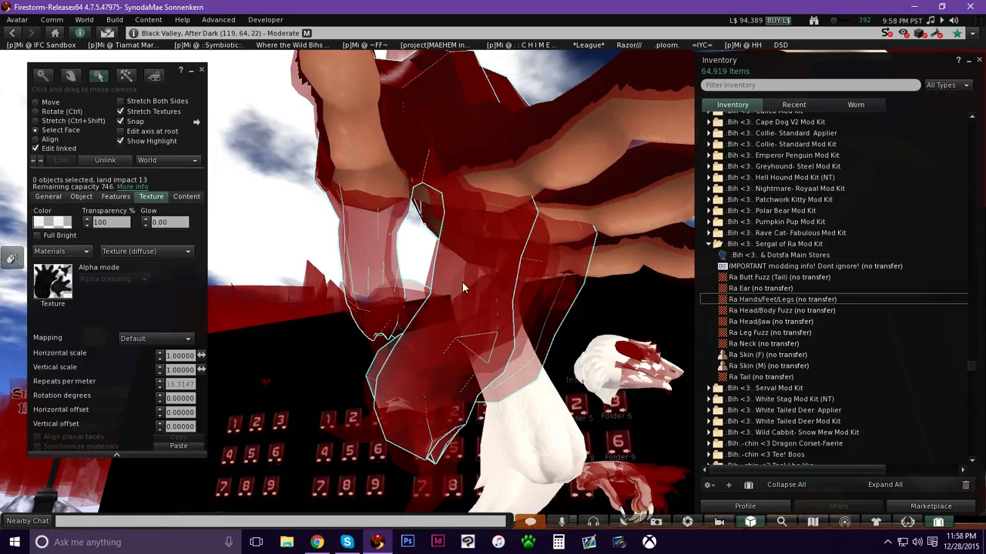
# Select the foot's inner faces from underneath in wireframe and drag the Ra Hands/Feet/Legs texture onto them.
pyautogui.keyDown('alt'); pyautogui.moveTo(470, 296); pyautogui.dragTo(557, 353); pyautogui.keyUp('alt')
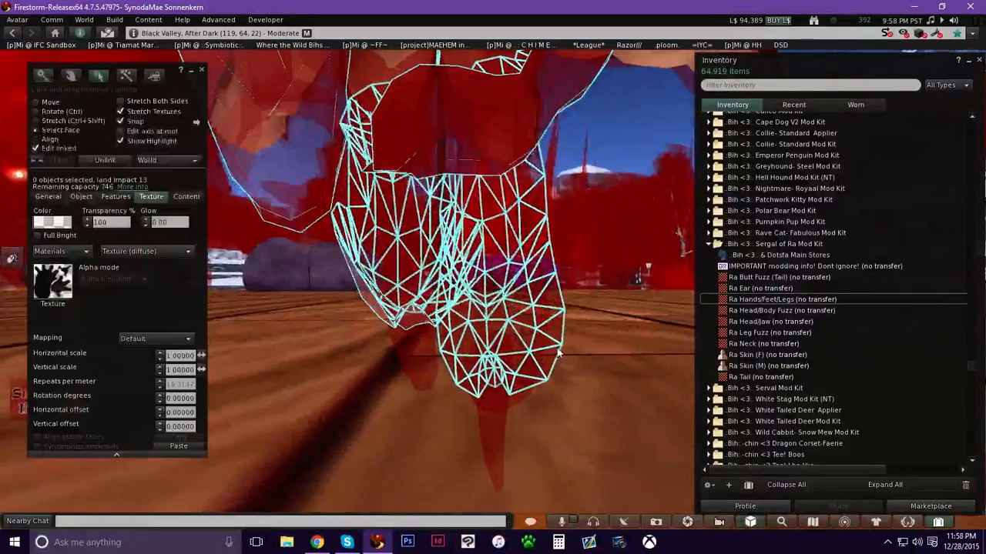
pyautogui.click(552, 363)
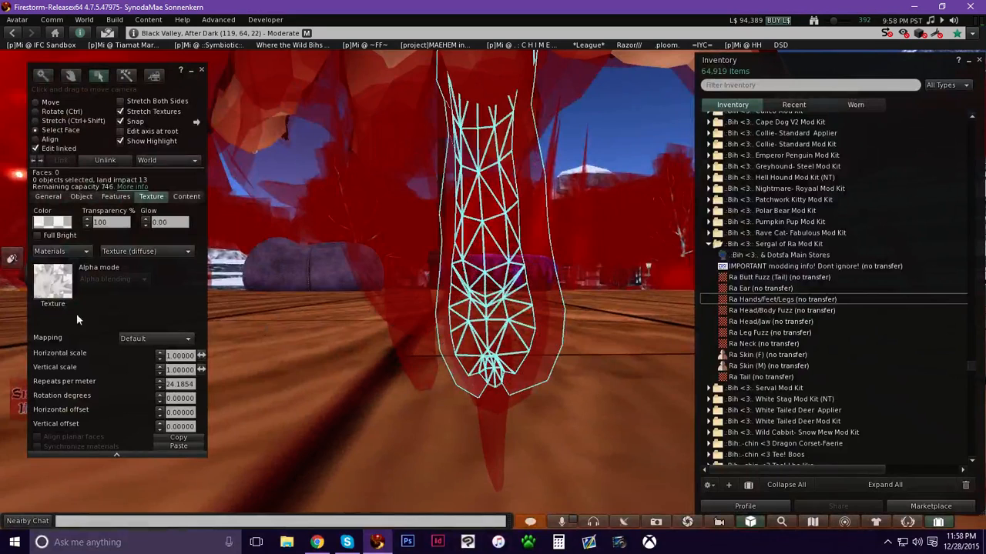
pyautogui.keyDown('shift'); pyautogui.click(377, 307); pyautogui.keyUp('shift')
pyautogui.keyDown('shift'); pyautogui.click(376, 307); pyautogui.keyUp('shift')
pyautogui.keyDown('ctrl'); pyautogui.keyDown('alt'); pyautogui.moveTo(387, 282); pyautogui.dragTo(460, 280); pyautogui.keyUp('alt'); pyautogui.keyUp('ctrl')
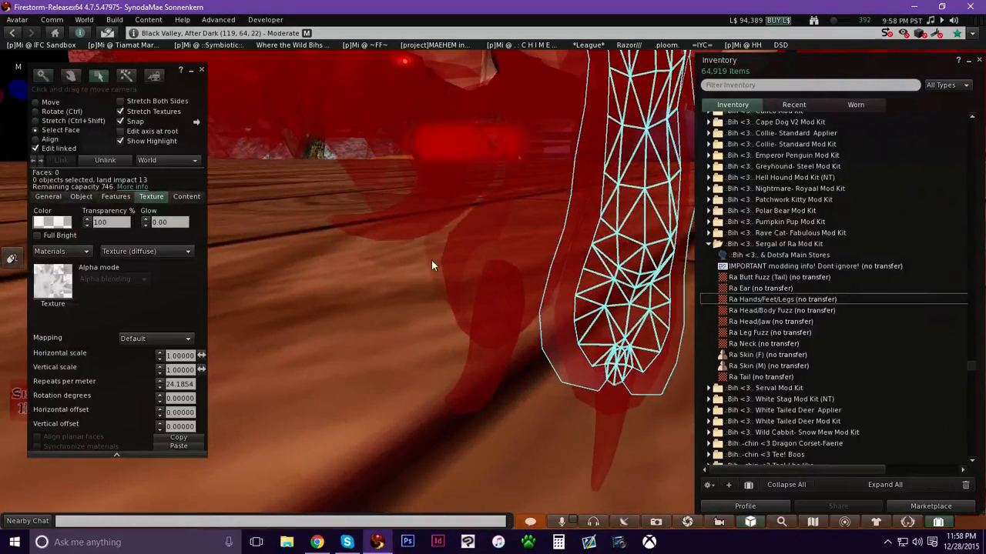
pyautogui.keyDown('shift'); pyautogui.click(432, 262); pyautogui.keyUp('shift')
pyautogui.keyDown('ctrl'); pyautogui.keyDown('alt'); pyautogui.moveTo(407, 186); pyautogui.dragTo(421, 220); pyautogui.keyUp('alt'); pyautogui.keyUp('ctrl')
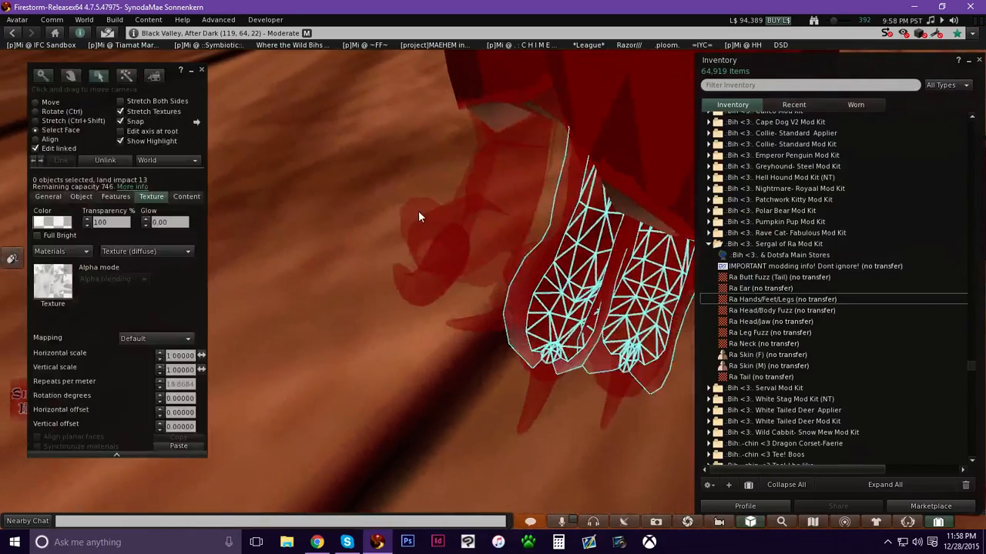
pyautogui.keyDown('shift'); pyautogui.click(416, 215); pyautogui.keyUp('shift')
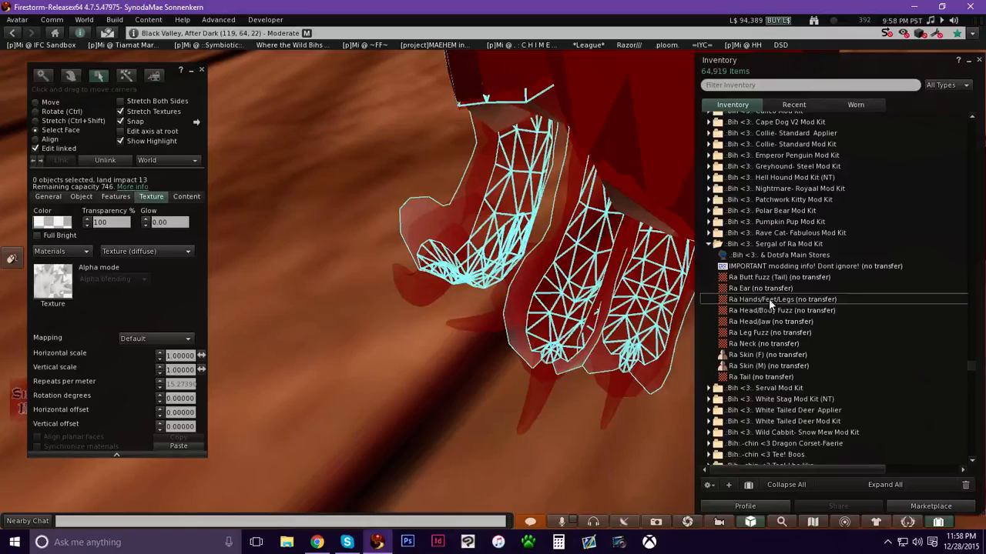
pyautogui.click(766, 300)
pyautogui.moveTo(590, 300); pyautogui.dragTo(63, 287)
# Select one more hidden foot face, apply the Ra Hands/Feet/Legs texture, and close the build tool.
pyautogui.keyDown('alt'); pyautogui.moveTo(467, 291); pyautogui.dragTo(463, 204); pyautogui.keyUp('alt')
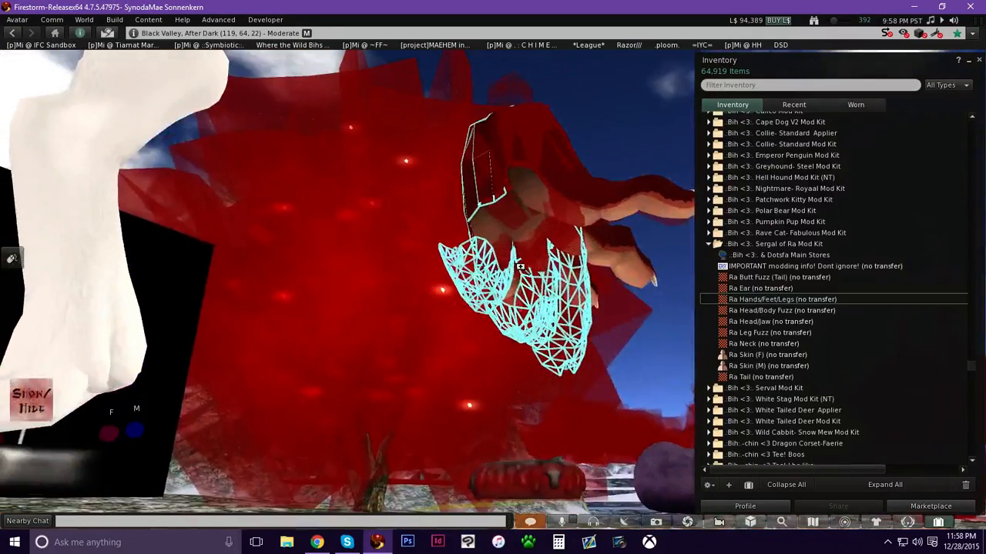
pyautogui.keyDown('alt'); pyautogui.moveTo(478, 281); pyautogui.dragTo(430, 283); pyautogui.keyUp('alt')
pyautogui.click(430, 284)
pyautogui.click(430, 284)
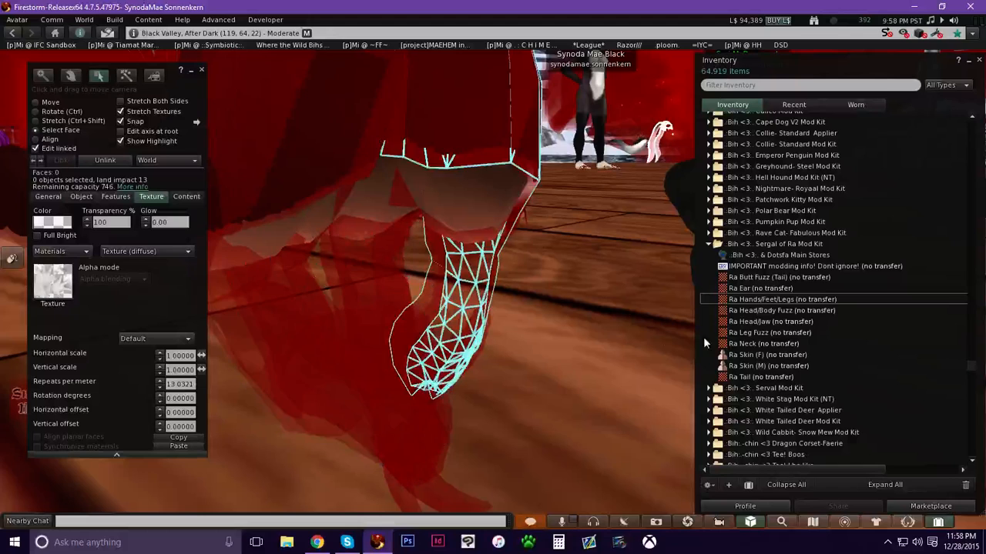
pyautogui.moveTo(747, 299); pyautogui.dragTo(231, 128)
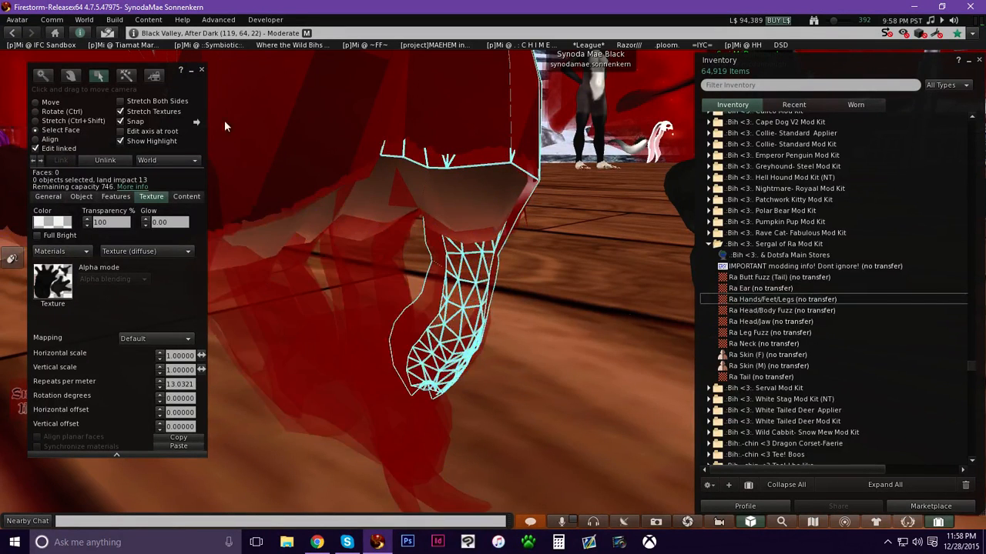
pyautogui.click(202, 70)
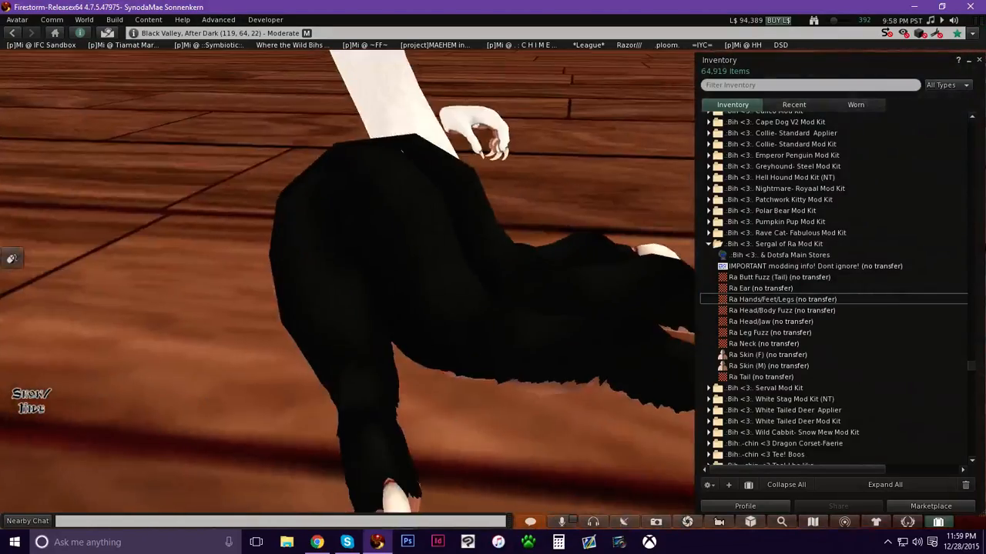
# Inspect the retextured mod pieces lying on the floor from several angles.
pyautogui.keyDown('ctrl'); pyautogui.keyDown('alt'); pyautogui.moveTo(401, 152); pyautogui.dragTo(495, 308); pyautogui.keyUp('alt'); pyautogui.keyUp('ctrl')
pyautogui.keyDown('ctrl'); pyautogui.keyDown('alt'); pyautogui.moveTo(655, 286); pyautogui.dragTo(495, 269); pyautogui.keyUp('alt'); pyautogui.keyUp('ctrl')
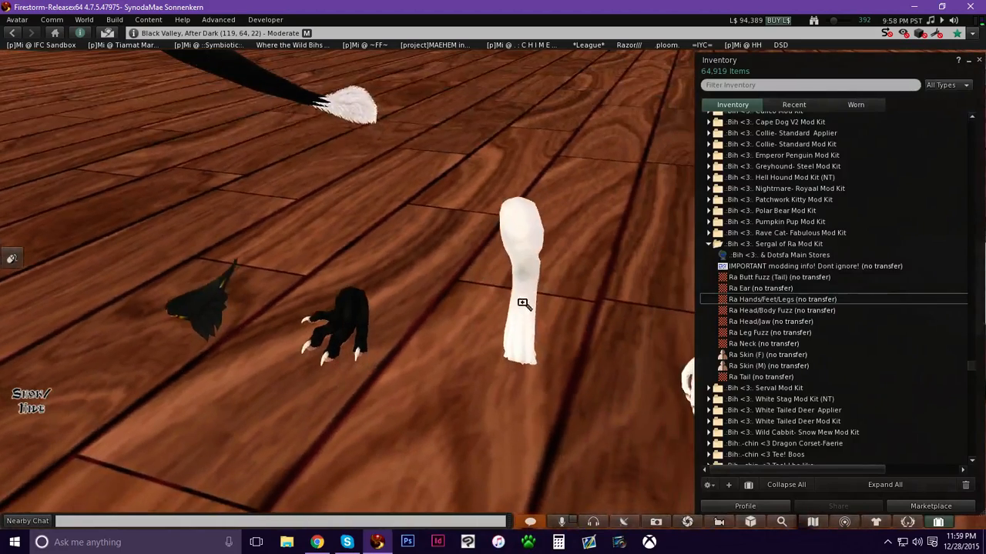
pyautogui.keyDown('alt'); pyautogui.moveTo(523, 305); pyautogui.dragTo(518, 267); pyautogui.keyUp('alt')
pyautogui.keyDown('ctrl'); pyautogui.keyDown('alt'); pyautogui.moveTo(521, 229); pyautogui.dragTo(521, 308); pyautogui.keyUp('alt'); pyautogui.keyUp('ctrl')
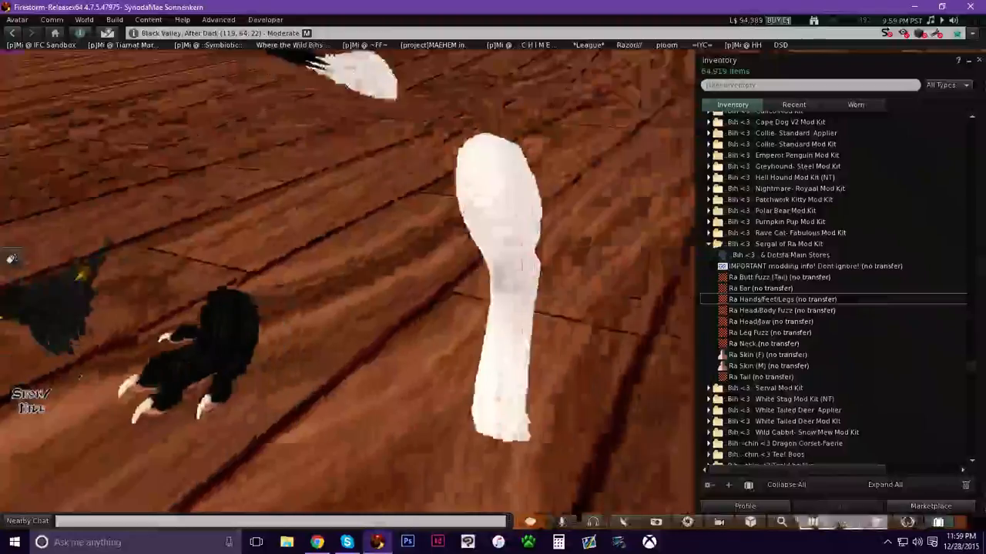
pyautogui.keyDown('alt'); pyautogui.moveTo(626, 308); pyautogui.dragTo(412, 284); pyautogui.keyUp('alt')
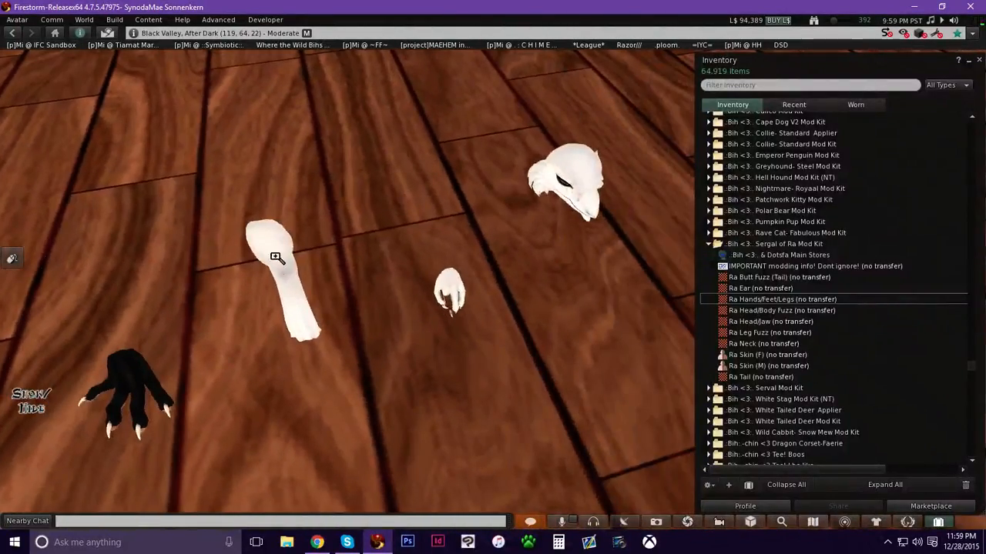
pyautogui.keyDown('alt'); pyautogui.moveTo(276, 257); pyautogui.dragTo(498, 271); pyautogui.keyUp('alt')
pyautogui.keyDown('ctrl'); pyautogui.keyDown('alt'); pyautogui.moveTo(477, 239); pyautogui.dragTo(481, 274); pyautogui.keyUp('alt'); pyautogui.keyUp('ctrl')
pyautogui.keyDown('alt'); pyautogui.moveTo(261, 142); pyautogui.dragTo(538, 315); pyautogui.keyUp('alt')
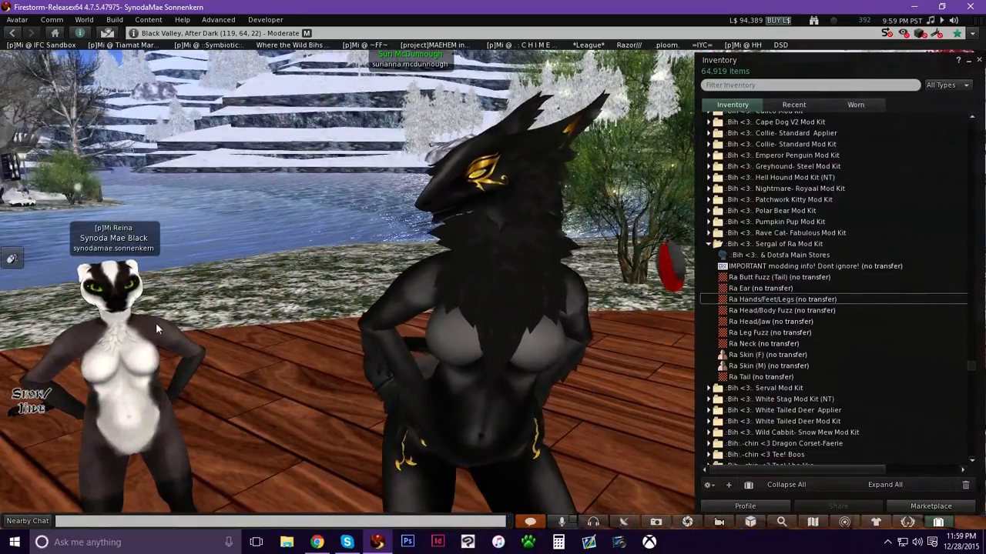
# Open the white leg piece in the build tool and select its main fur face.
pyautogui.click(934, 520)
pyautogui.keyDown('alt'); pyautogui.moveTo(493, 324); pyautogui.dragTo(490, 254); pyautogui.keyUp('alt')
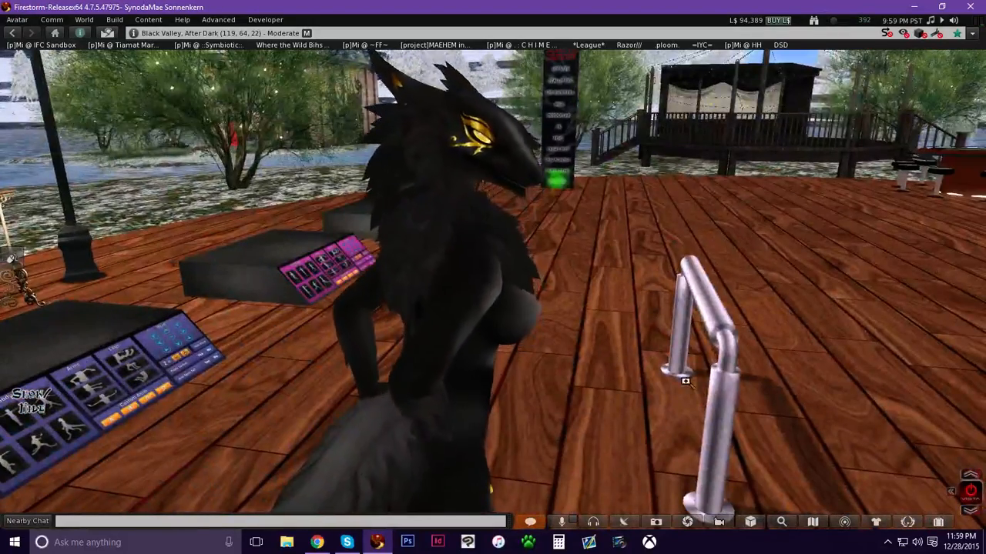
pyautogui.keyDown('alt'); pyautogui.click(815, 303); pyautogui.keyUp('alt')
pyautogui.keyDown('alt'); pyautogui.moveTo(873, 246); pyautogui.dragTo(873, 208); pyautogui.keyUp('alt')
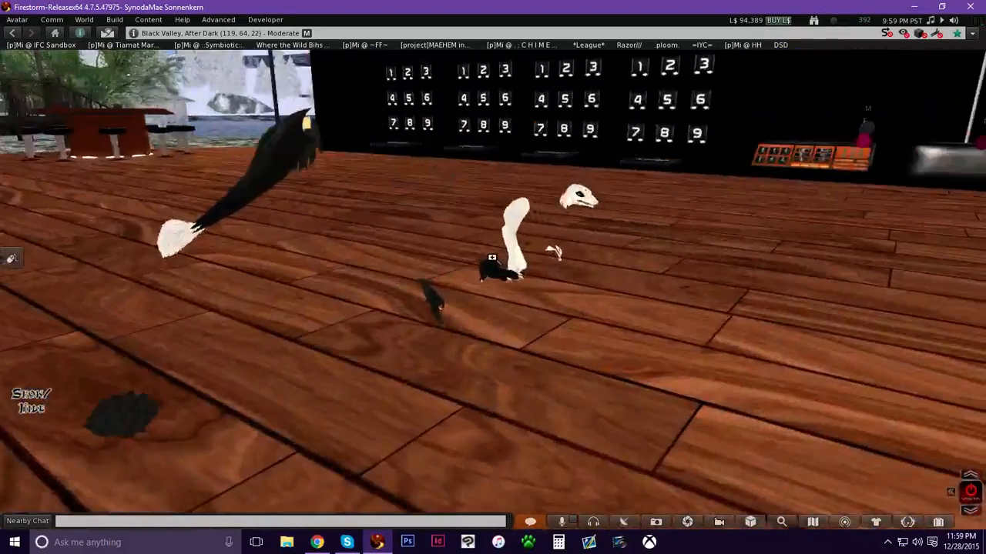
pyautogui.keyDown('alt'); pyautogui.moveTo(517, 242); pyautogui.dragTo(501, 200); pyautogui.keyUp('alt')
pyautogui.rightClick(484, 240)
pyautogui.click(509, 269)
pyautogui.keyDown('ctrl'); pyautogui.keyDown('alt'); pyautogui.moveTo(512, 274); pyautogui.dragTo(662, 196); pyautogui.keyUp('alt'); pyautogui.keyUp('ctrl')
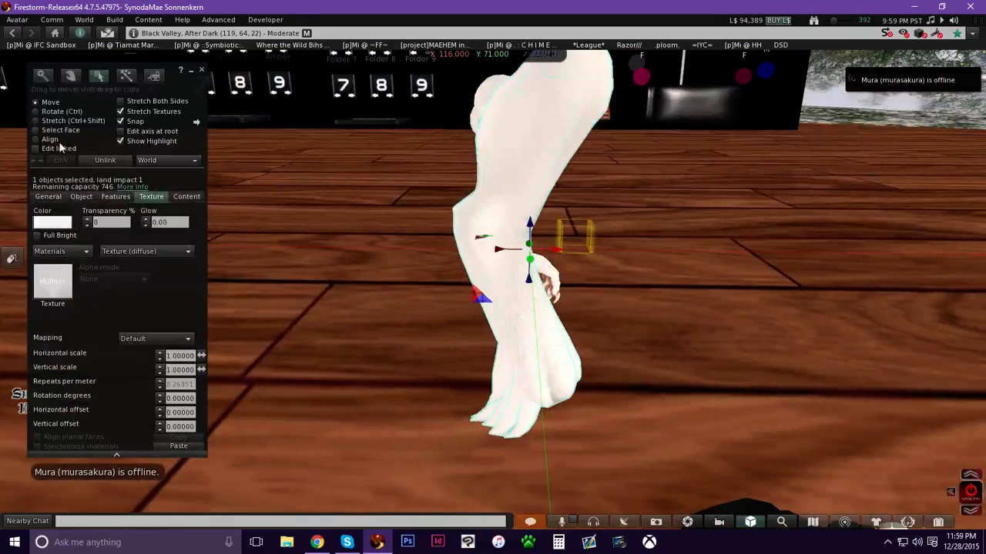
pyautogui.click(64, 131)
pyautogui.click(520, 173)
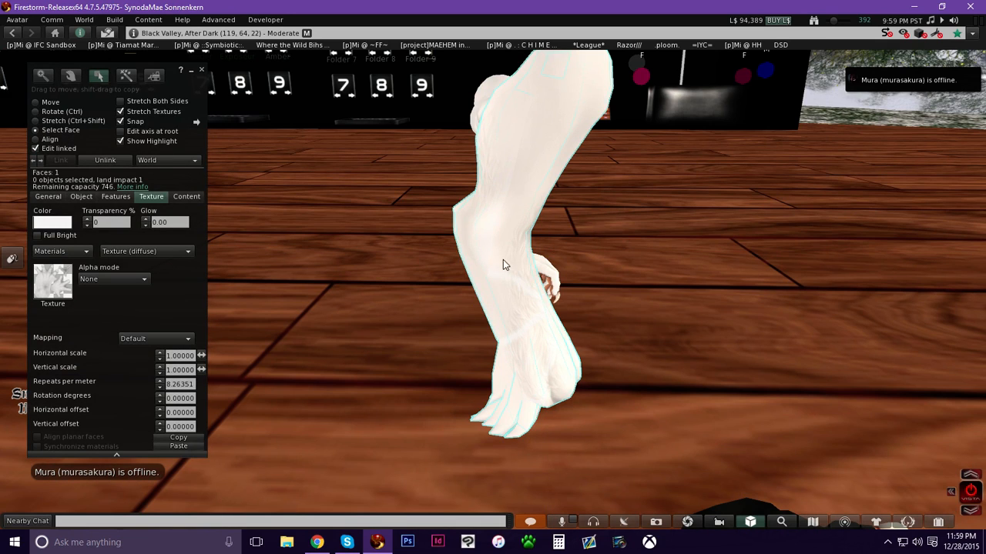
# Preview the Ra Hands/Feet/Legs texture and apply it to the selected leg face.
pyautogui.hotkey('ctrl', 'i')
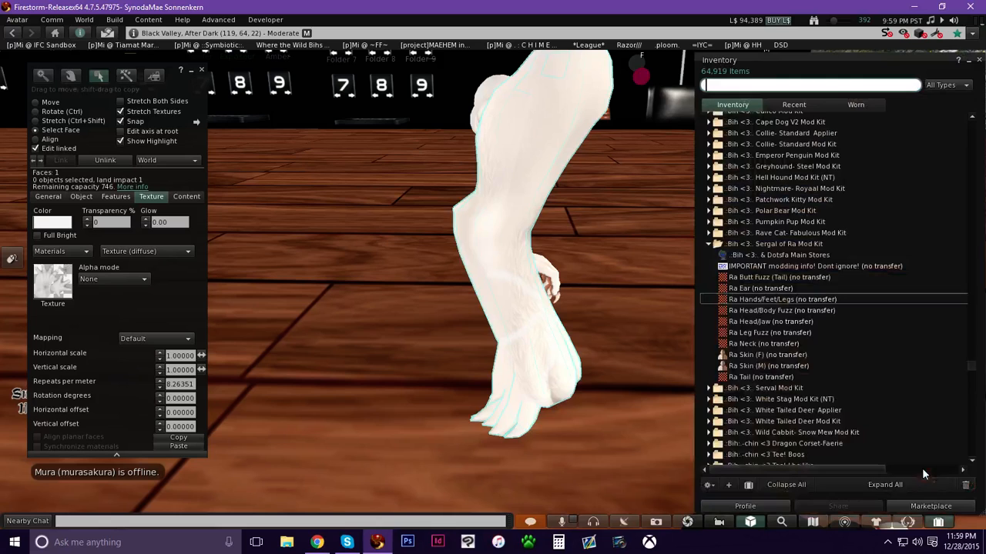
pyautogui.doubleClick(768, 301)
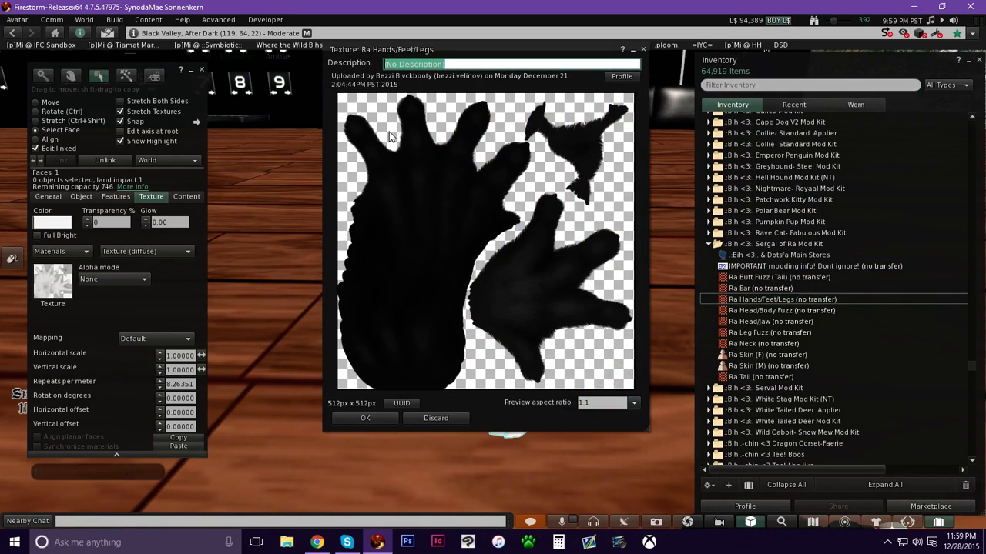
pyautogui.click(365, 418)
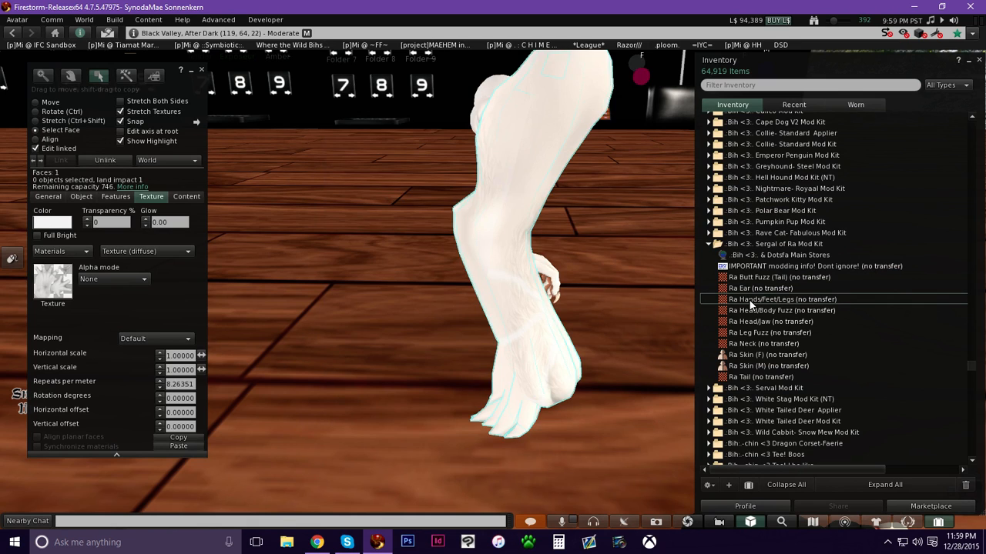
pyautogui.moveTo(55, 296); pyautogui.dragTo(54, 288)
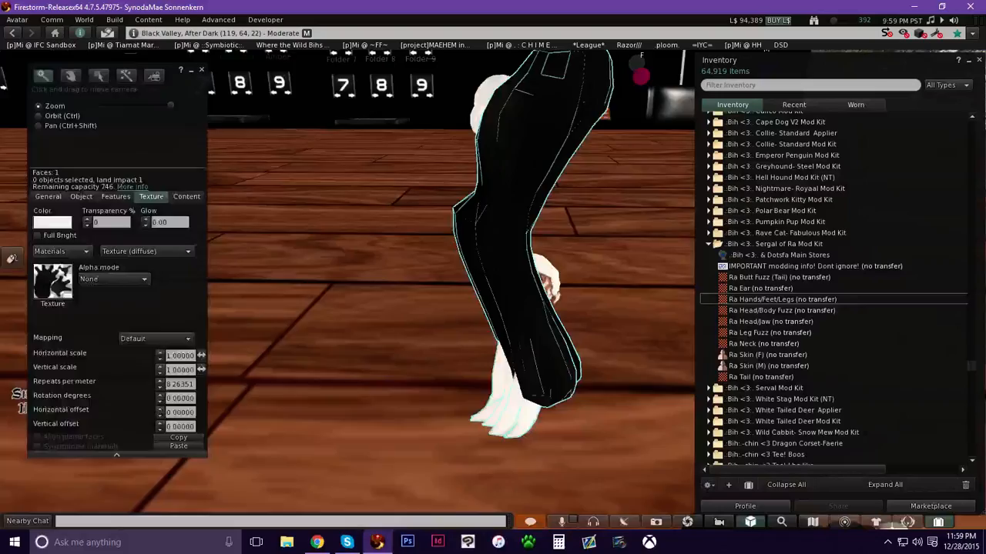
# Select the leg's fur tufts, preview the Ra Head/Body Fuzz texture and apply it to them.
pyautogui.press('Escape')
pyautogui.keyDown('ctrl'); pyautogui.keyDown('alt'); pyautogui.moveTo(477, 339); pyautogui.dragTo(486, 244); pyautogui.keyUp('alt'); pyautogui.keyUp('ctrl')
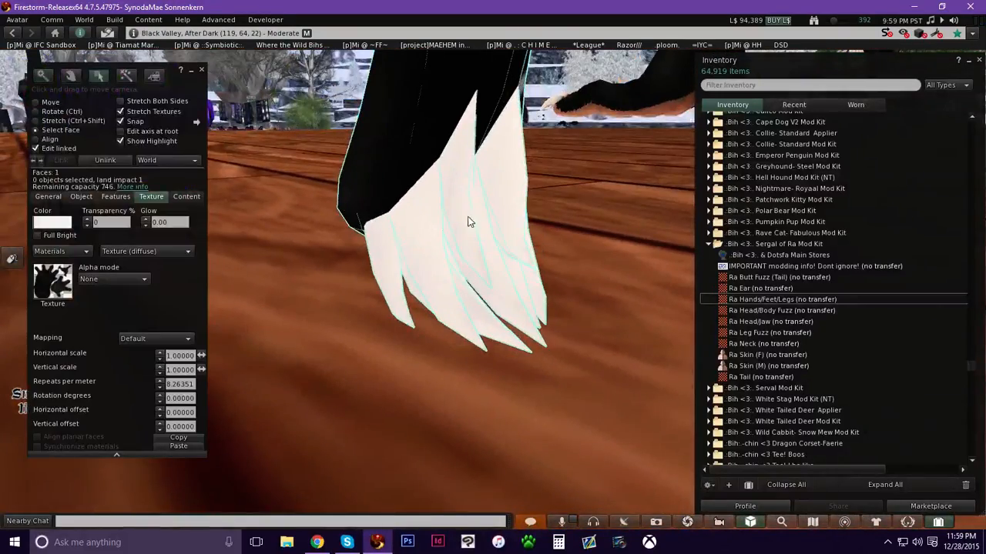
pyautogui.keyDown('alt'); pyautogui.click(452, 189); pyautogui.keyUp('alt')
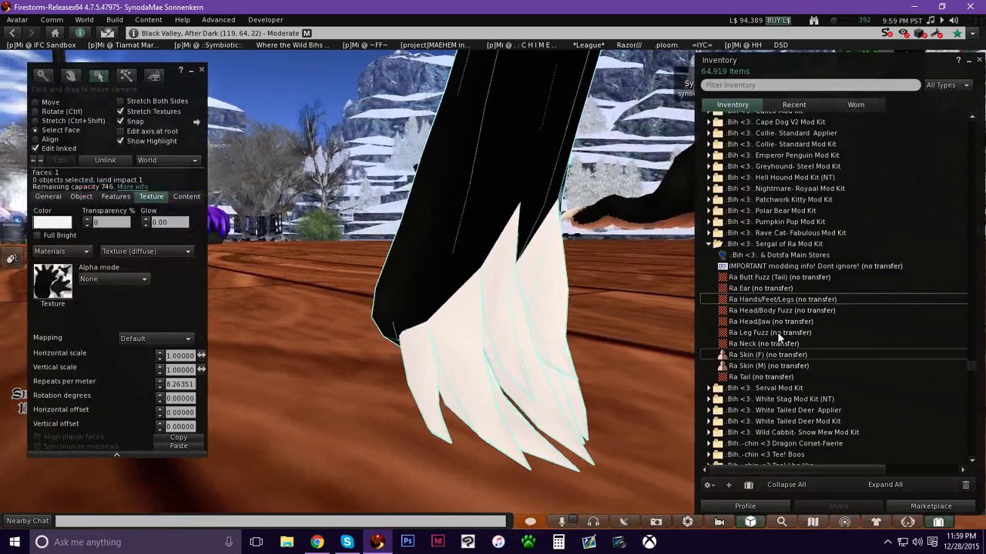
pyautogui.doubleClick(772, 311)
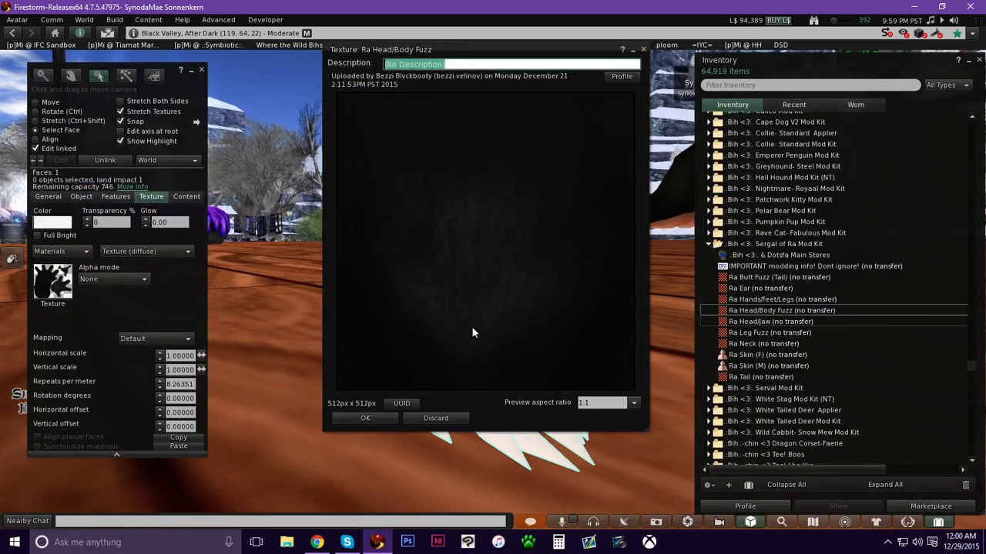
pyautogui.click(365, 419)
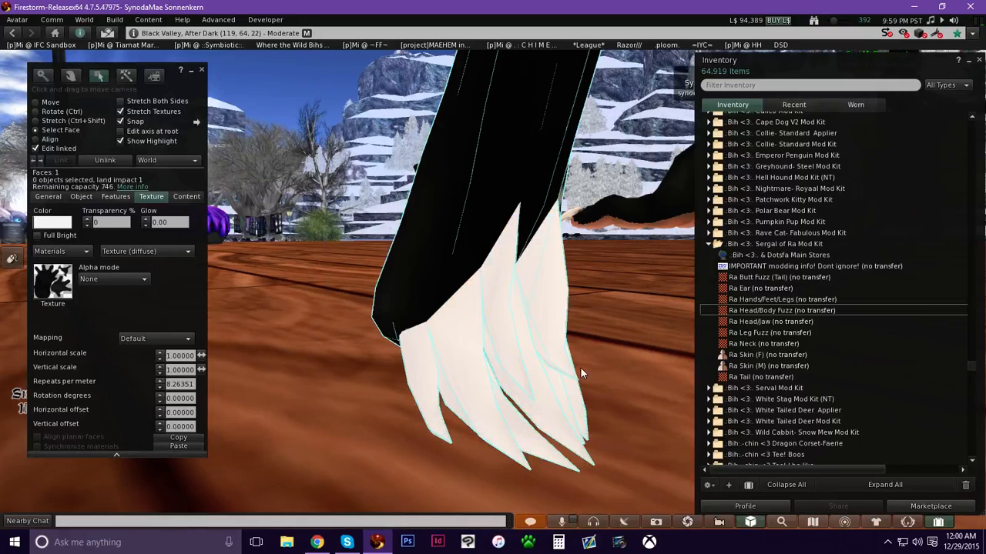
pyautogui.click(531, 334)
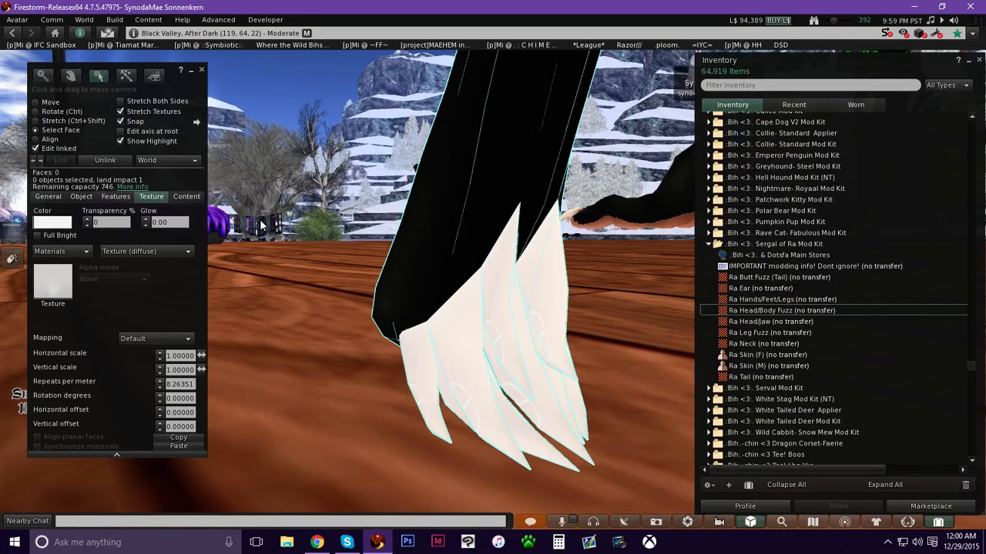
pyautogui.moveTo(789, 313); pyautogui.dragTo(28, 277)
pyautogui.keyDown('ctrl'); pyautogui.keyDown('alt'); pyautogui.moveTo(484, 332); pyautogui.dragTo(270, 231); pyautogui.keyUp('alt'); pyautogui.keyUp('ctrl')
pyautogui.keyDown('ctrl'); pyautogui.keyDown('alt'); pyautogui.moveTo(482, 264); pyautogui.dragTo(482, 323); pyautogui.keyUp('alt'); pyautogui.keyUp('ctrl')
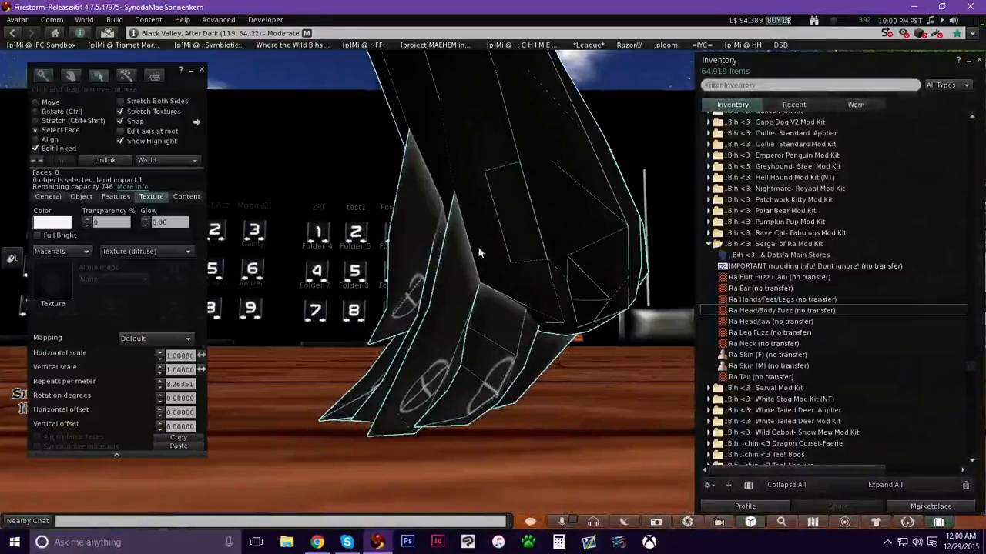
# Preview the Ra Leg Fuzz texture and apply it to the leg piece.
pyautogui.keyDown('ctrl'); pyautogui.keyDown('alt'); pyautogui.moveTo(493, 262); pyautogui.dragTo(503, 285); pyautogui.keyUp('alt'); pyautogui.keyUp('ctrl')
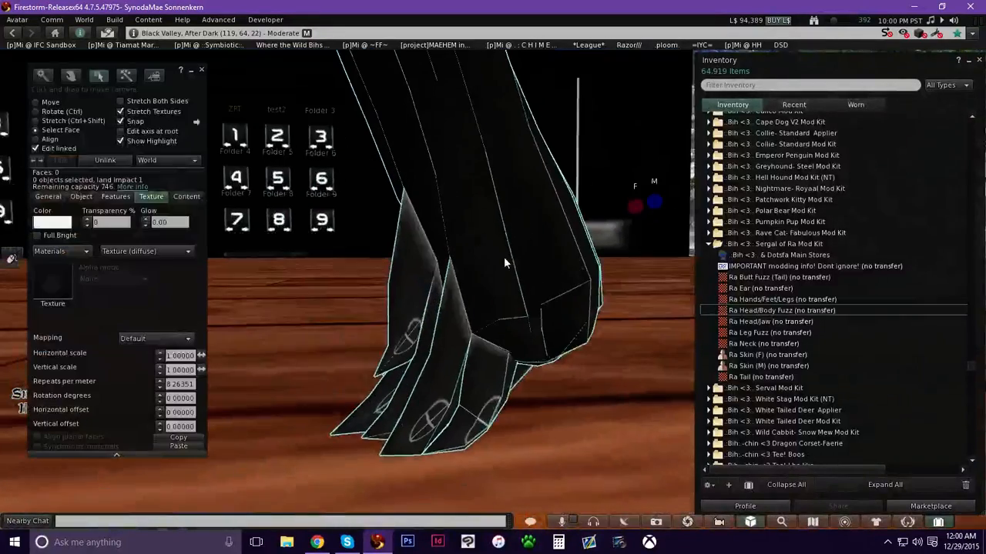
pyautogui.doubleClick(768, 333)
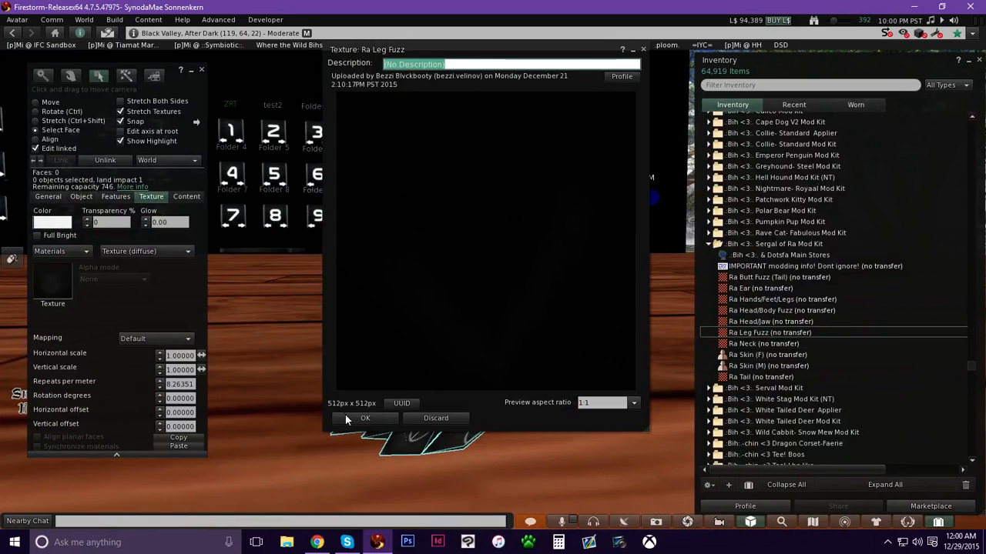
pyautogui.click(345, 414)
pyautogui.moveTo(738, 331); pyautogui.dragTo(62, 282)
# Compare the Ra Head/Body Fuzz and Ra Leg Fuzz texture previews and view the retextured leg.
pyautogui.keyDown('alt'); pyautogui.moveTo(548, 240); pyautogui.dragTo(852, 322); pyautogui.keyUp('alt')
pyautogui.doubleClick(789, 310)
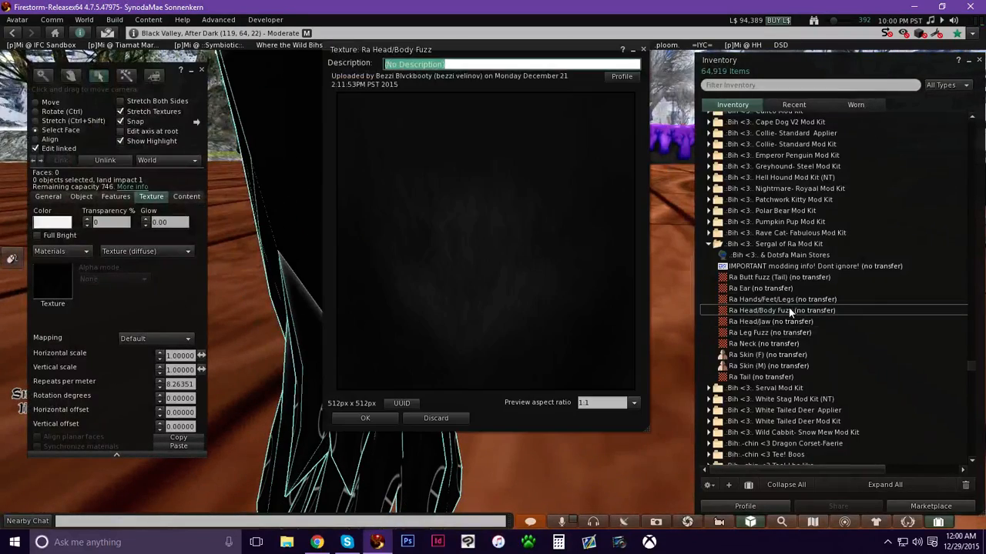
pyautogui.click(356, 418)
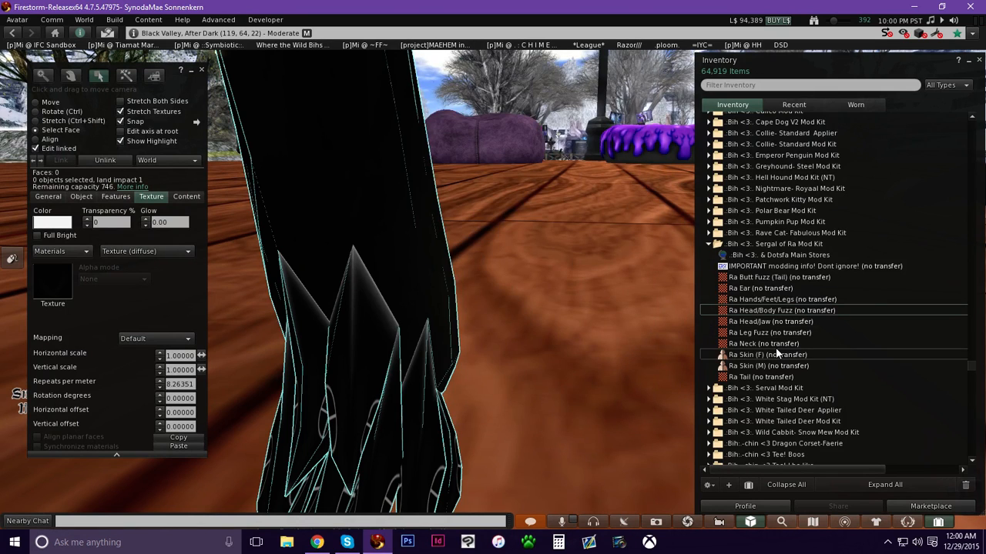
pyautogui.doubleClick(768, 332)
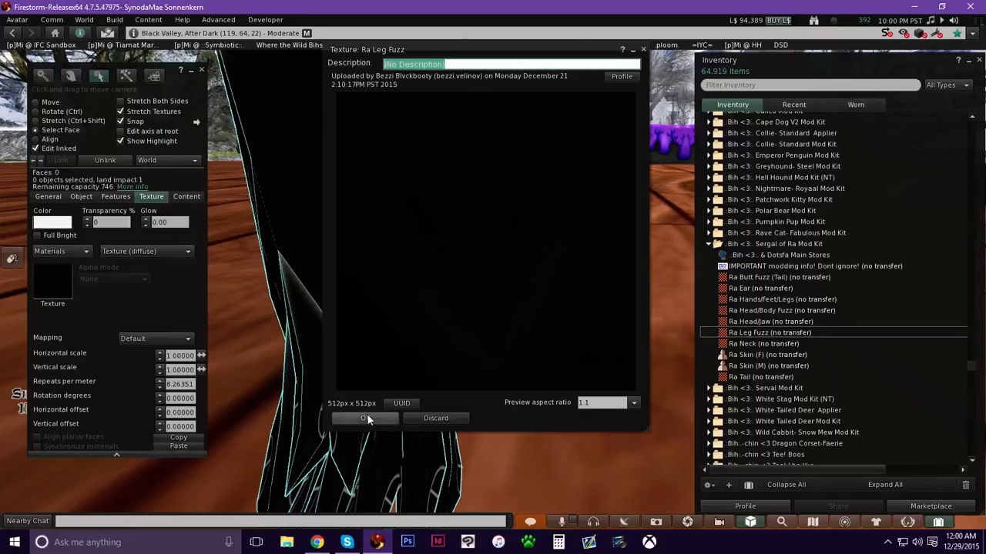
pyautogui.click(367, 419)
pyautogui.keyDown('alt'); pyautogui.moveTo(367, 382); pyautogui.dragTo(501, 277); pyautogui.keyUp('alt')
pyautogui.keyDown('alt'); pyautogui.moveTo(511, 311); pyautogui.dragTo(397, 283); pyautogui.keyUp('alt')
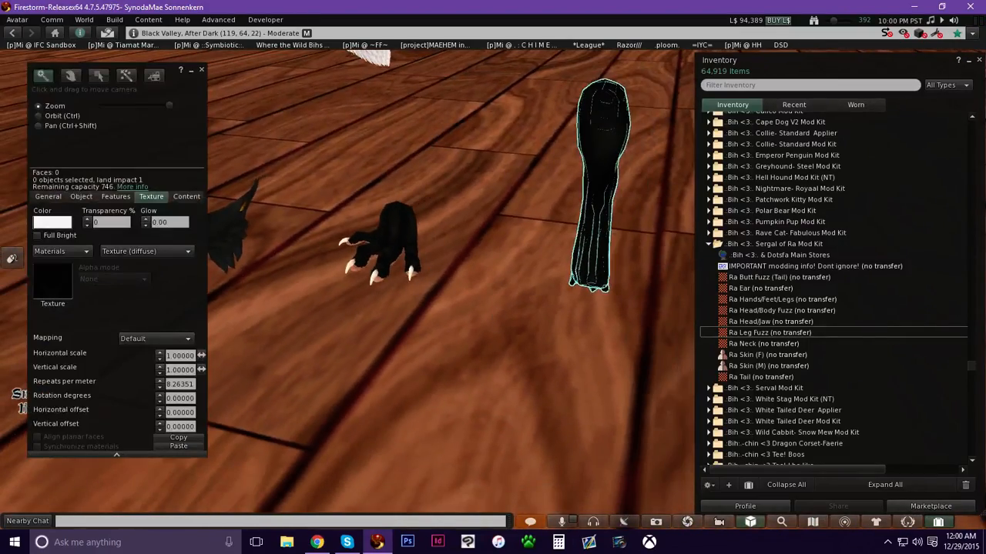
# Select a face of the hand piece and preview the Ra Hands/Feet/Legs texture.
pyautogui.keyDown('alt'); pyautogui.moveTo(493, 282); pyautogui.dragTo(492, 324); pyautogui.keyUp('alt')
pyautogui.keyDown('alt'); pyautogui.moveTo(631, 280); pyautogui.dragTo(491, 282); pyautogui.keyUp('alt')
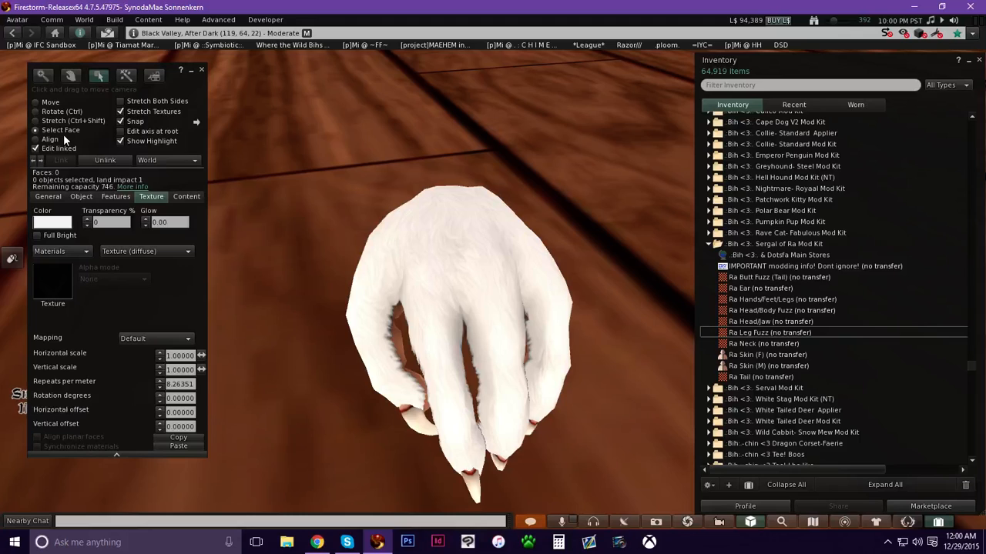
pyautogui.click(492, 261)
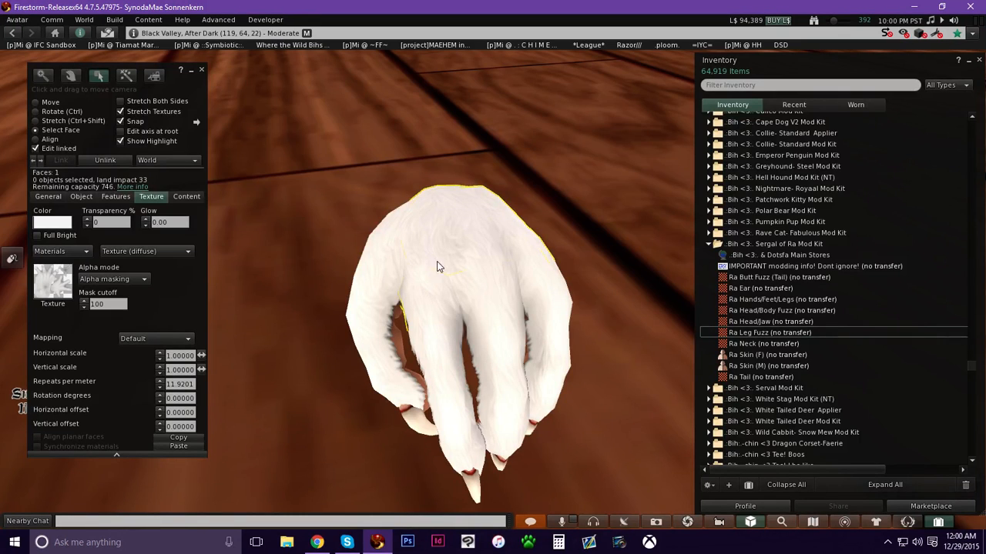
pyautogui.doubleClick(759, 300)
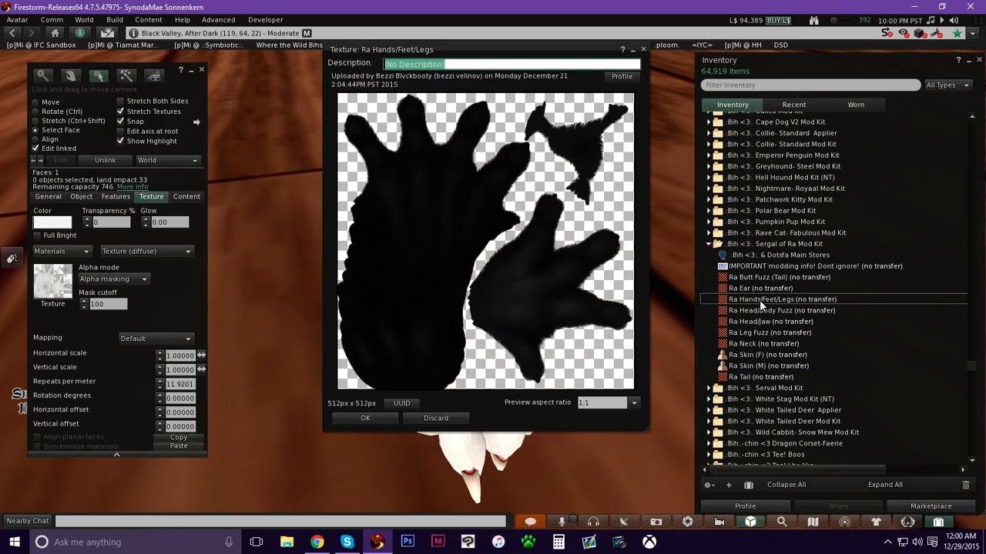
pyautogui.click(414, 417)
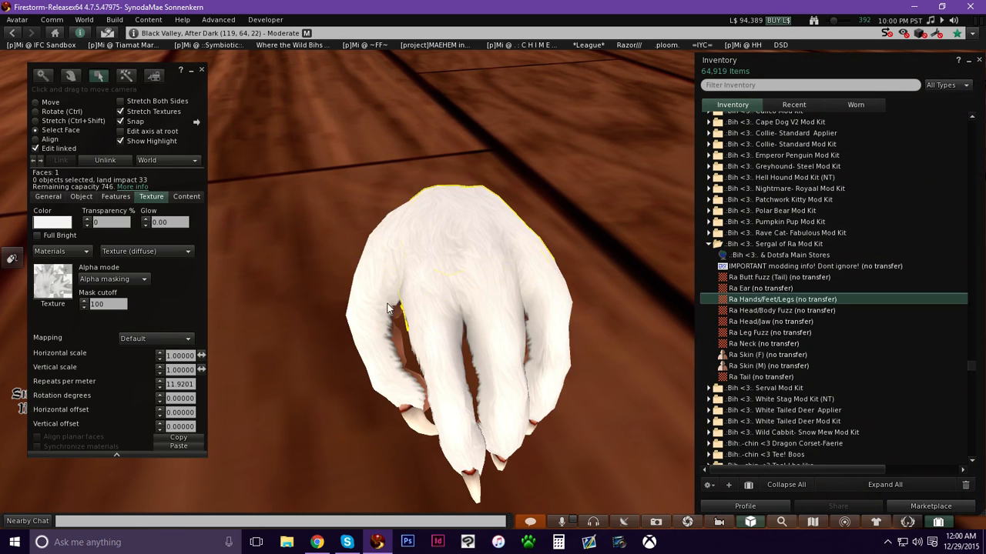
# Apply the Ra Hands/Feet/Legs texture to the hand's back and palm faces.
pyautogui.moveTo(47, 284); pyautogui.dragTo(49, 283)
pyautogui.keyDown('ctrl'); pyautogui.keyDown('alt'); pyautogui.moveTo(493, 280); pyautogui.dragTo(500, 331); pyautogui.keyUp('alt'); pyautogui.keyUp('ctrl')
pyautogui.keyDown('ctrl'); pyautogui.keyDown('alt'); pyautogui.moveTo(535, 267); pyautogui.dragTo(589, 271); pyautogui.keyUp('alt'); pyautogui.keyUp('ctrl')
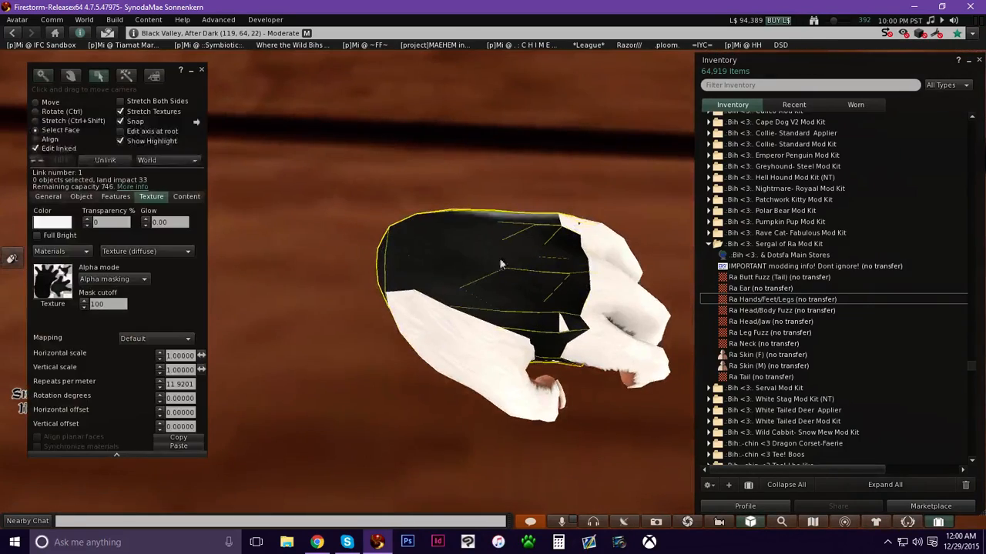
pyautogui.keyDown('ctrl'); pyautogui.keyDown('alt'); pyautogui.moveTo(472, 343); pyautogui.dragTo(493, 279); pyautogui.keyUp('alt'); pyautogui.keyUp('ctrl')
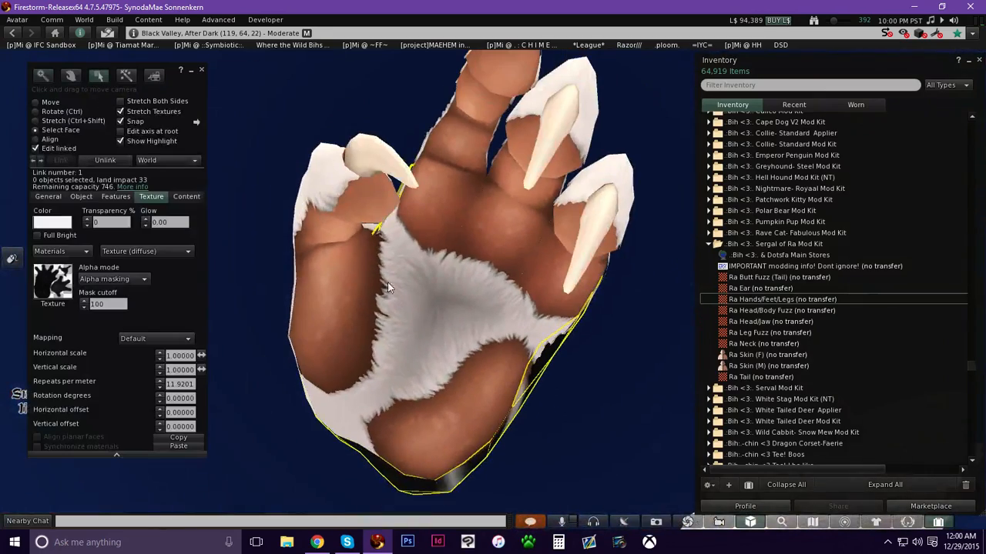
pyautogui.click(436, 297)
pyautogui.click(436, 348)
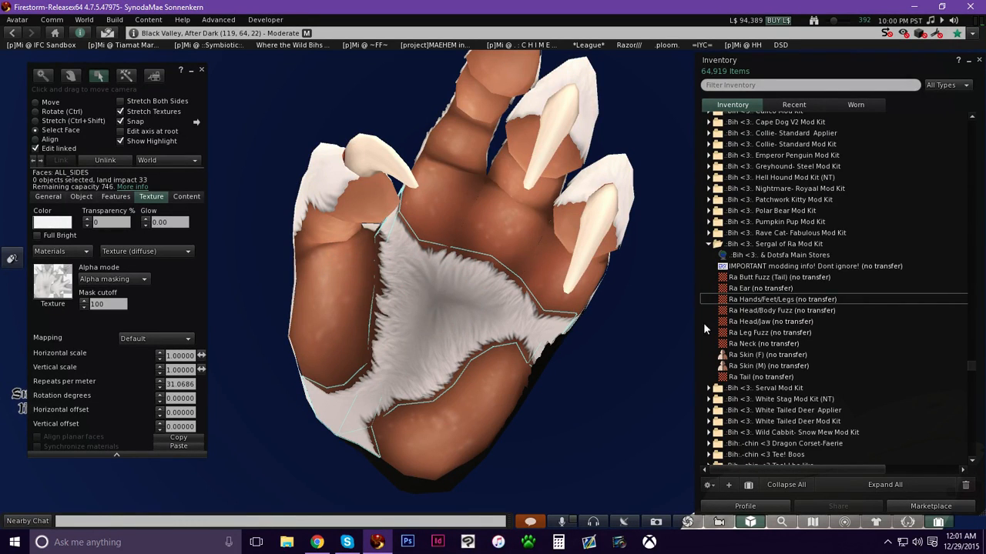
pyautogui.click(795, 301)
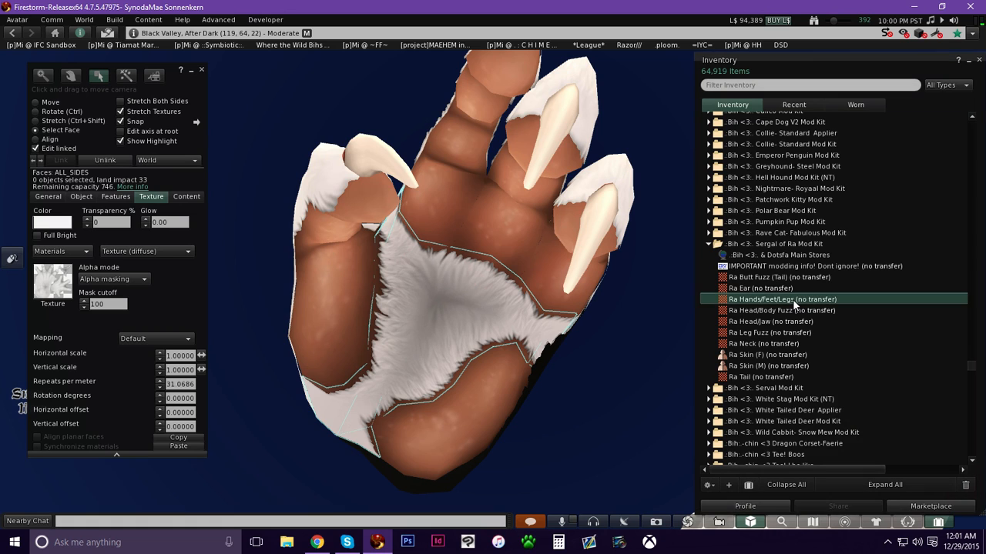
pyautogui.moveTo(780, 303); pyautogui.dragTo(53, 285)
# Select the hand's inner faces and apply the Ra Hands/Feet/Legs texture to them.
pyautogui.keyDown('ctrl'); pyautogui.keyDown('alt'); pyautogui.moveTo(431, 312); pyautogui.dragTo(459, 258); pyautogui.keyUp('alt'); pyautogui.keyUp('ctrl')
pyautogui.click(459, 258)
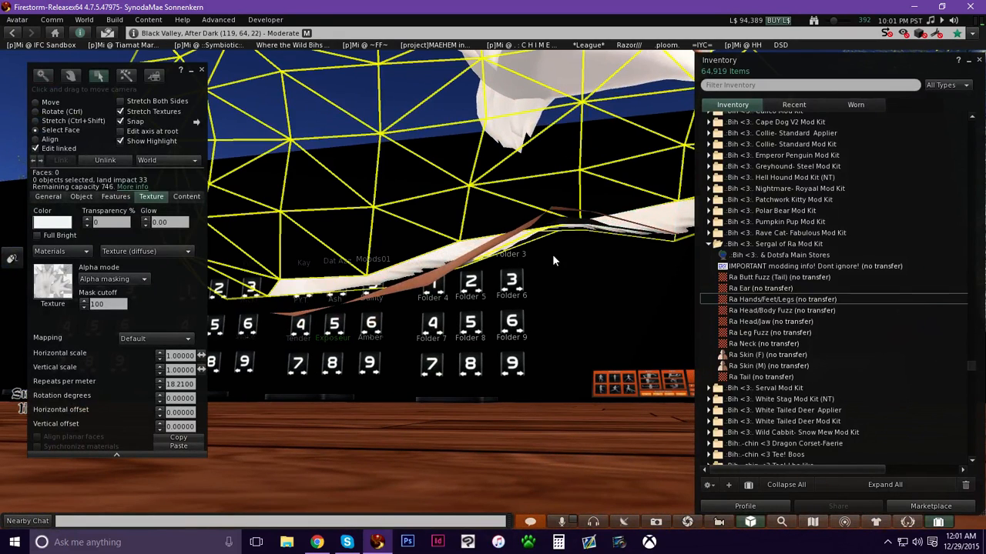
pyautogui.moveTo(773, 303); pyautogui.dragTo(53, 287)
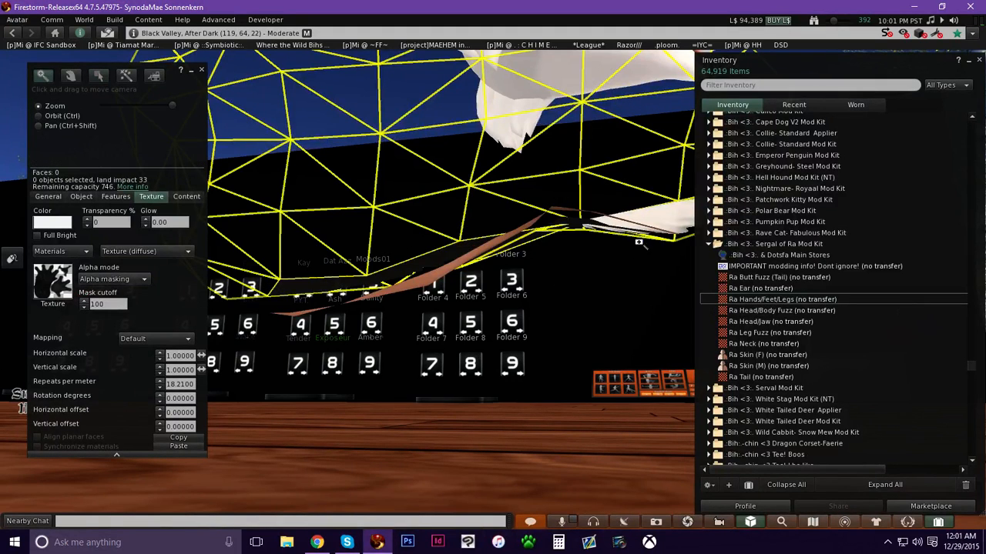
pyautogui.click(659, 225)
pyautogui.moveTo(781, 301); pyautogui.dragTo(56, 283)
# Select another inner face near the fingers and apply the Ra Hands/Feet/Legs texture to it.
pyautogui.click(660, 231)
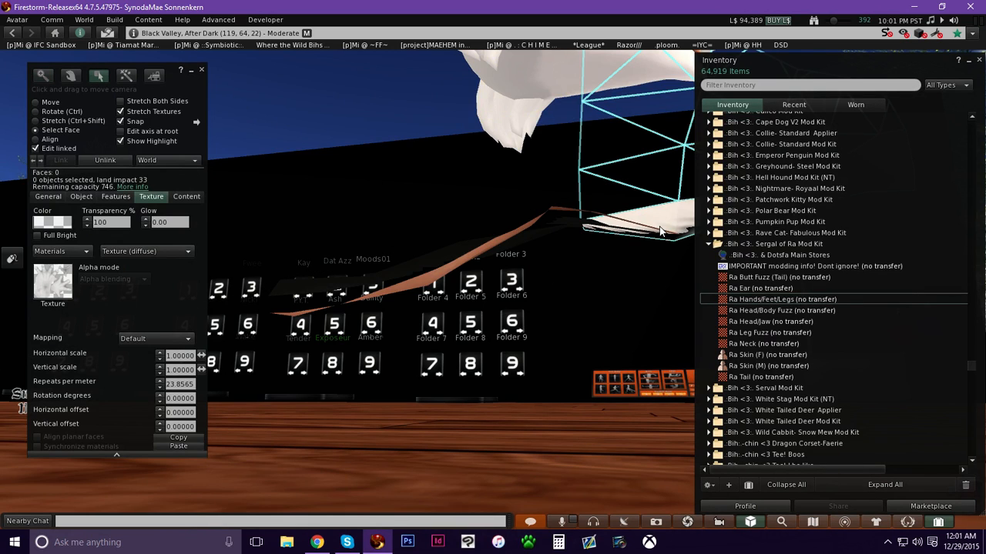
pyautogui.moveTo(770, 299); pyautogui.dragTo(66, 283)
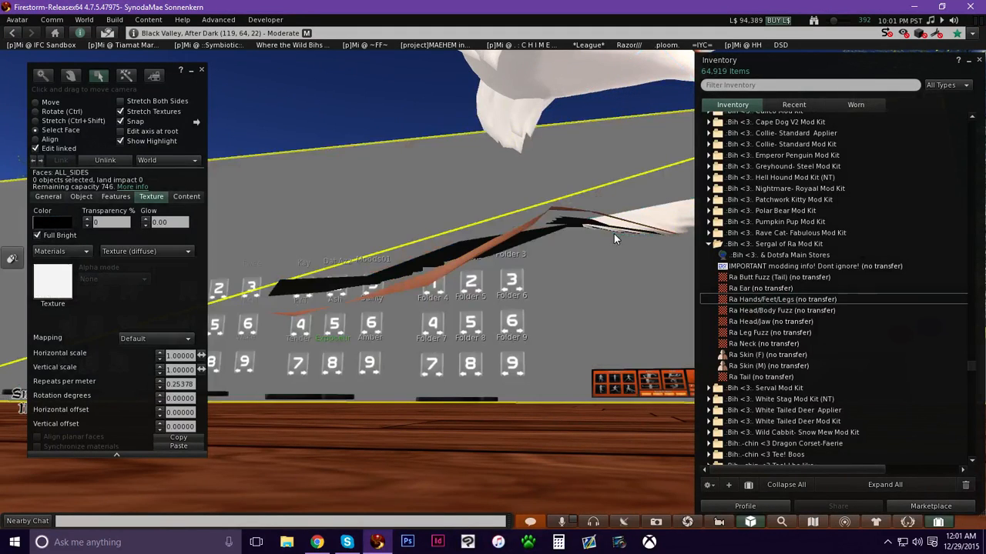
pyautogui.click(603, 229)
pyautogui.click(611, 223)
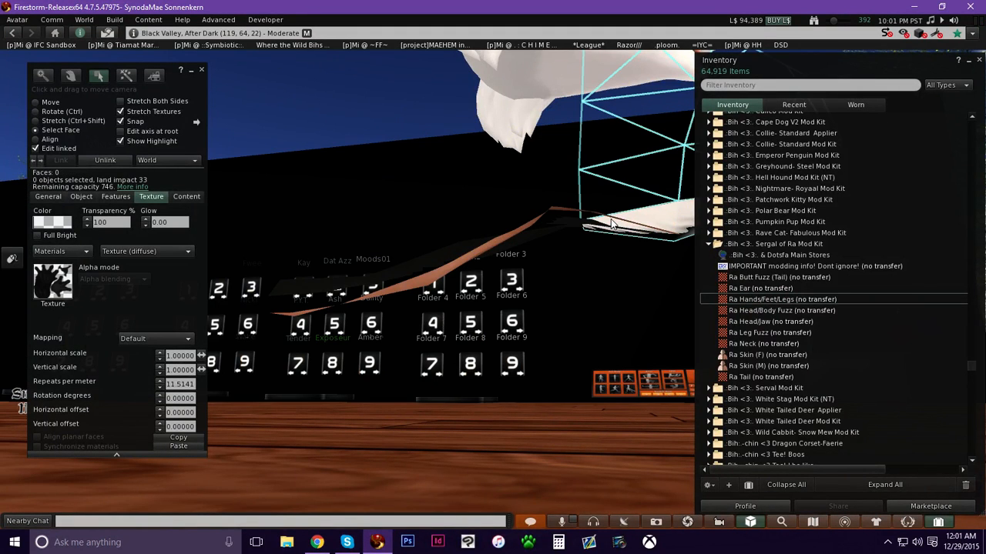
pyautogui.keyDown('alt'); pyautogui.click(666, 214); pyautogui.keyUp('alt')
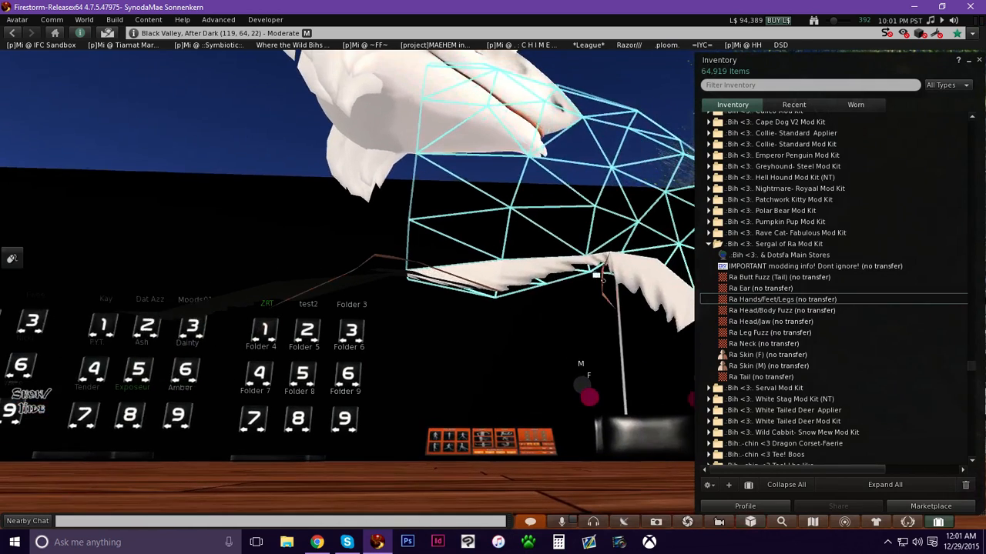
pyautogui.click(641, 278)
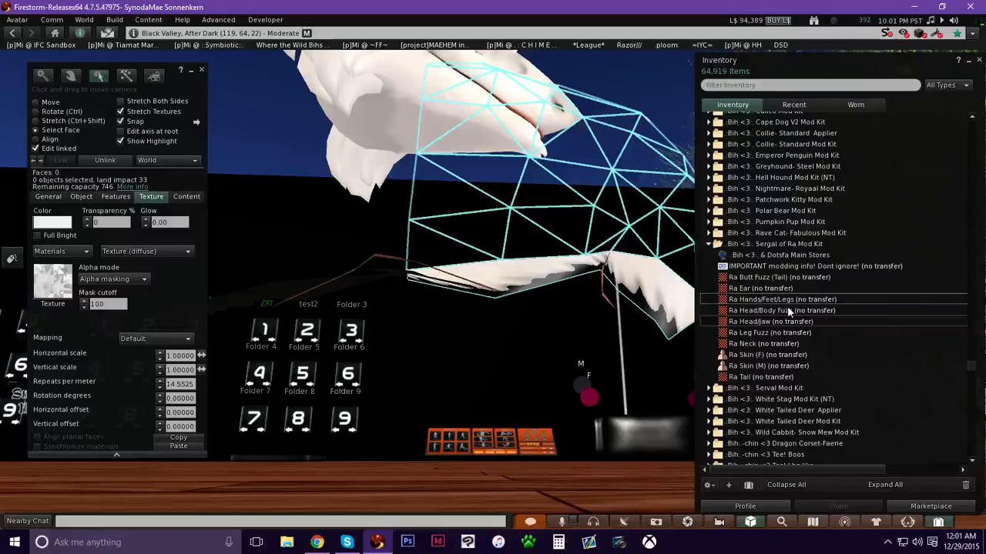
pyautogui.moveTo(787, 301); pyautogui.dragTo(35, 296)
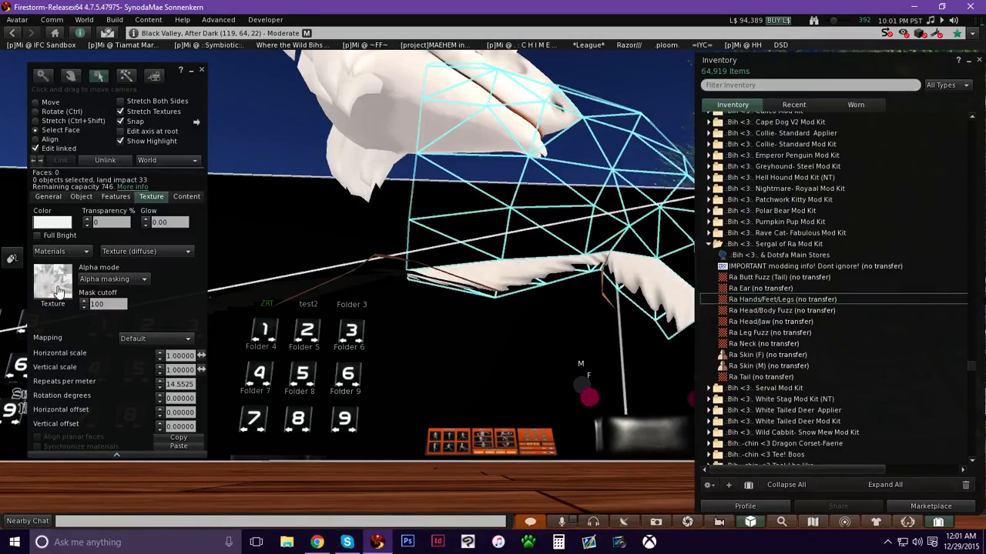
# Show transparent faces and select the hand's hidden finger and claw faces.
pyautogui.moveTo(505, 273)
pyautogui.keyDown('alt'); pyautogui.mouseDown()
pyautogui.moveTo(481, 331)
pyautogui.moveTo(493, 262)
pyautogui.mouseUp(); pyautogui.keyUp('alt')
pyautogui.keyDown('ctrl'); pyautogui.keyDown('alt'); pyautogui.moveTo(369, 331); pyautogui.dragTo(484, 248); pyautogui.keyUp('alt'); pyautogui.keyUp('ctrl')
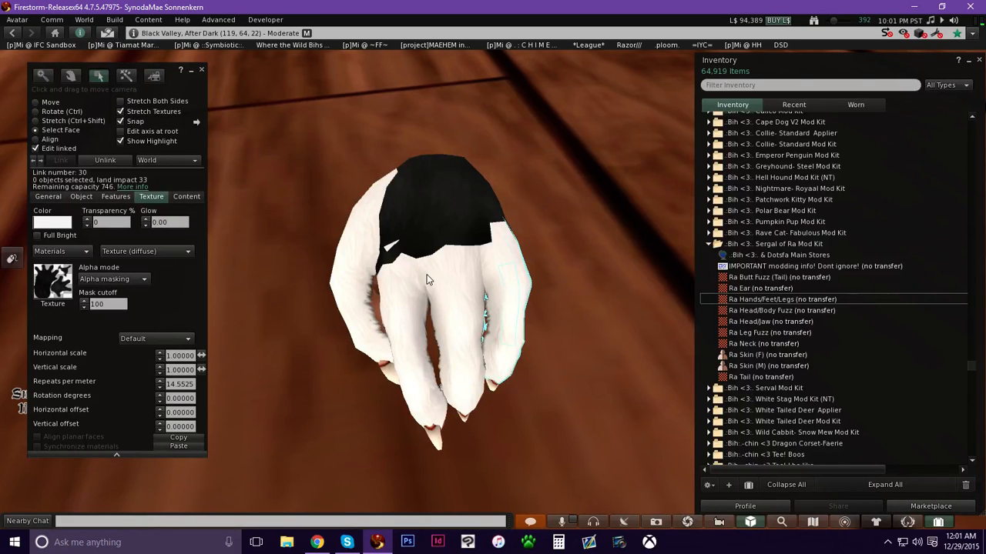
pyautogui.click(337, 281)
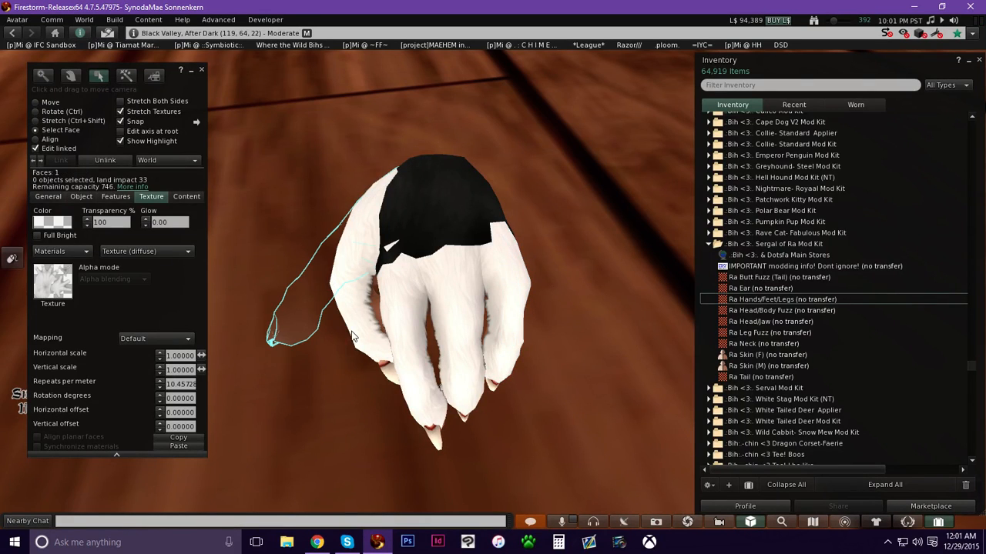
pyautogui.hotkey('ctrl', 'alt', 't')
pyautogui.keyDown('ctrl'); pyautogui.keyDown('alt'); pyautogui.moveTo(421, 202); pyautogui.dragTo(423, 372); pyautogui.keyUp('alt'); pyautogui.keyUp('ctrl')
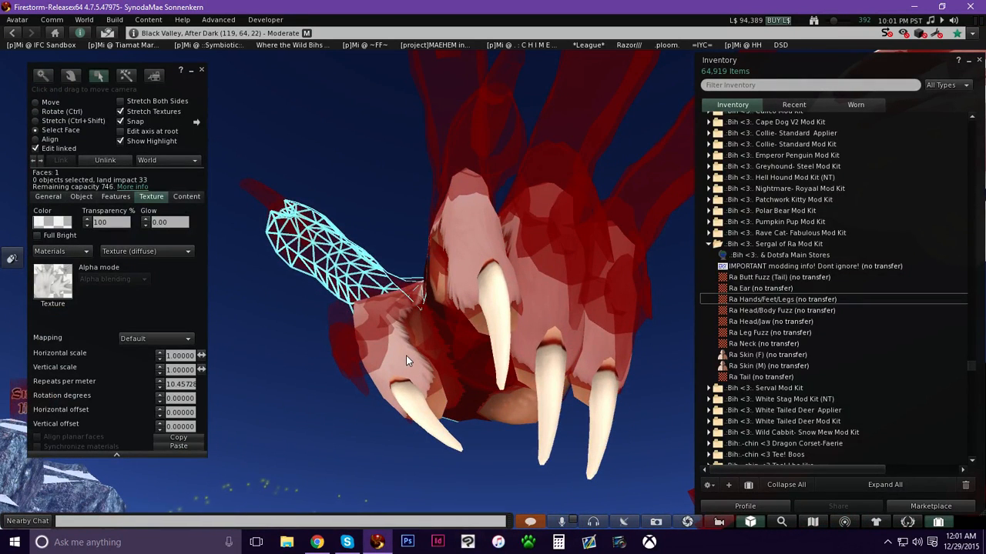
pyautogui.click(406, 355)
pyautogui.keyDown('shift'); pyautogui.click(485, 251); pyautogui.keyUp('shift')
pyautogui.keyDown('shift'); pyautogui.click(543, 303); pyautogui.keyUp('shift')
pyautogui.keyDown('shift'); pyautogui.click(619, 373); pyautogui.keyUp('shift')
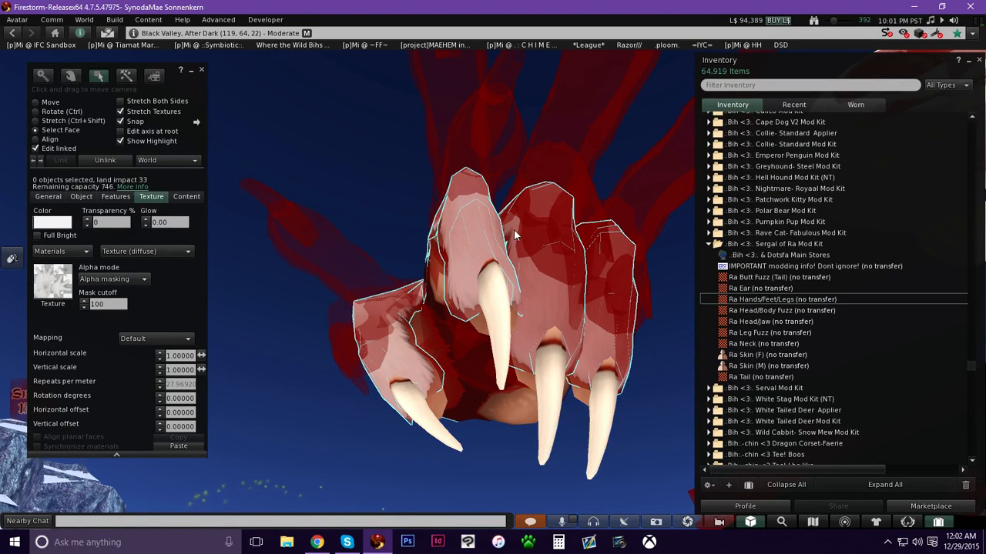
# Apply the Ra Hands/Feet/Legs texture to the hand's selected hidden finger and claw faces.
pyautogui.click(783, 301)
pyautogui.moveTo(773, 302); pyautogui.dragTo(559, 385)
pyautogui.moveTo(493, 300)
pyautogui.keyDown('alt'); pyautogui.mouseDown()
pyautogui.moveTo(663, 270)
pyautogui.moveTo(508, 307)
pyautogui.mouseUp(); pyautogui.keyUp('alt')
# Hide transparent faces, apply the Ra Hands/Feet/Legs texture to the selected leg faces, and close the build tools.
pyautogui.hotkey('ctrl', 'alt', 't')
pyautogui.press('alt')
pyautogui.press('alt')
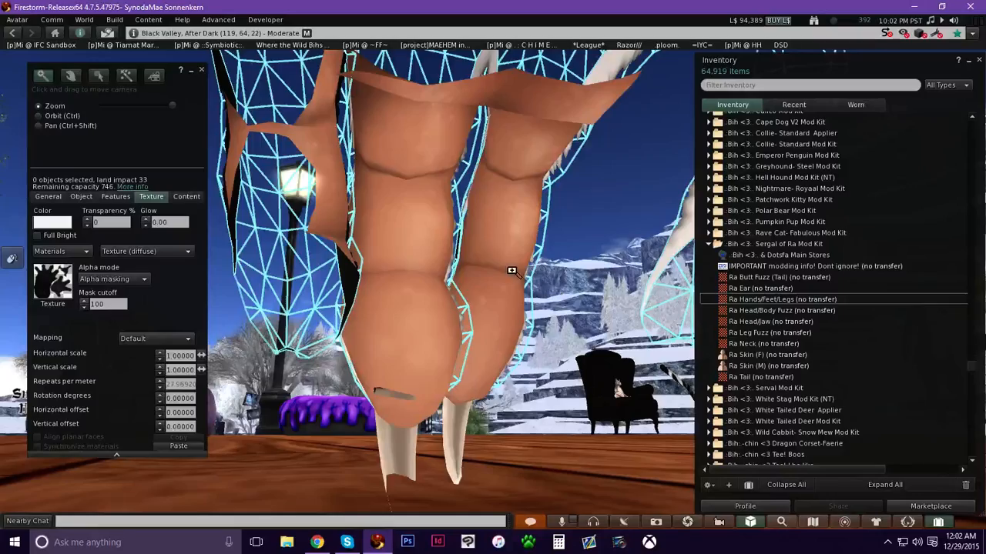
pyautogui.keyDown('alt'); pyautogui.moveTo(512, 271); pyautogui.dragTo(452, 309); pyautogui.keyUp('alt')
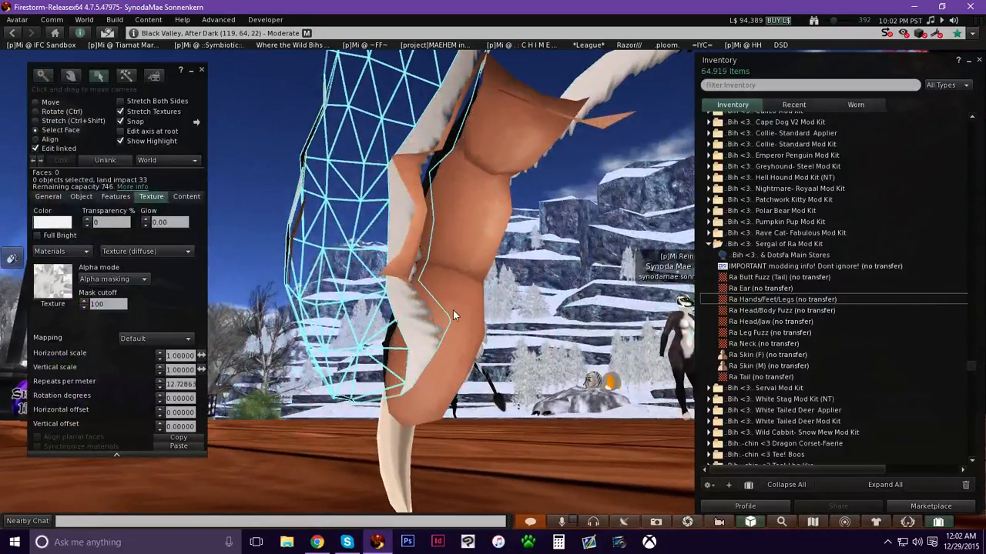
pyautogui.moveTo(760, 299); pyautogui.dragTo(60, 286)
pyautogui.keyDown('alt'); pyautogui.moveTo(422, 217); pyautogui.dragTo(422, 345); pyautogui.keyUp('alt')
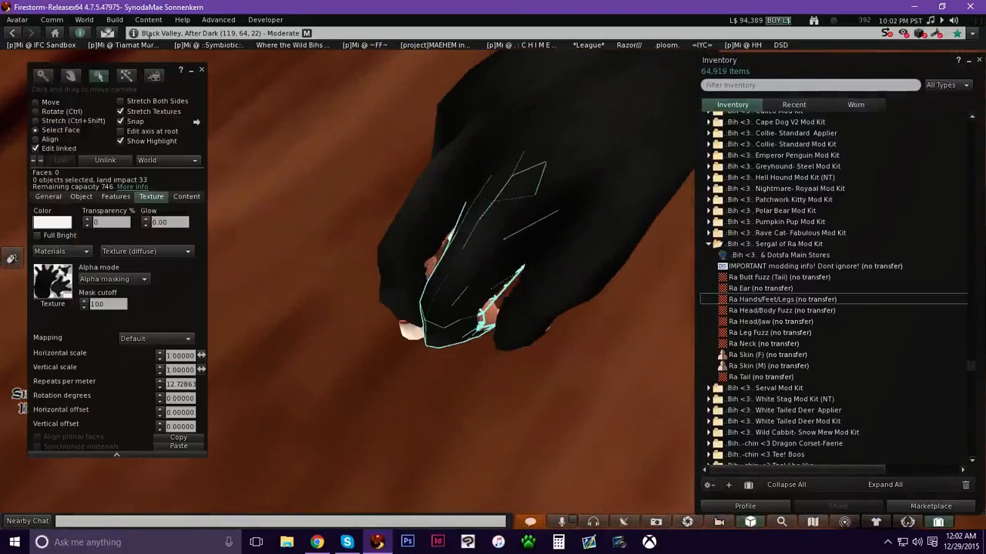
pyautogui.click(202, 70)
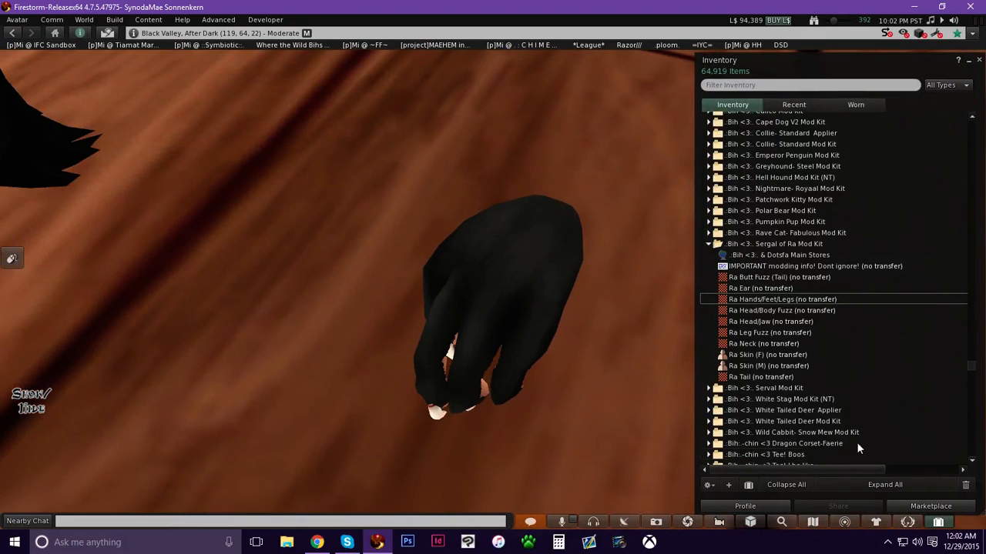
# Open the head mod piece for editing.
pyautogui.keyDown('alt'); pyautogui.moveTo(543, 280); pyautogui.dragTo(537, 252); pyautogui.keyUp('alt')
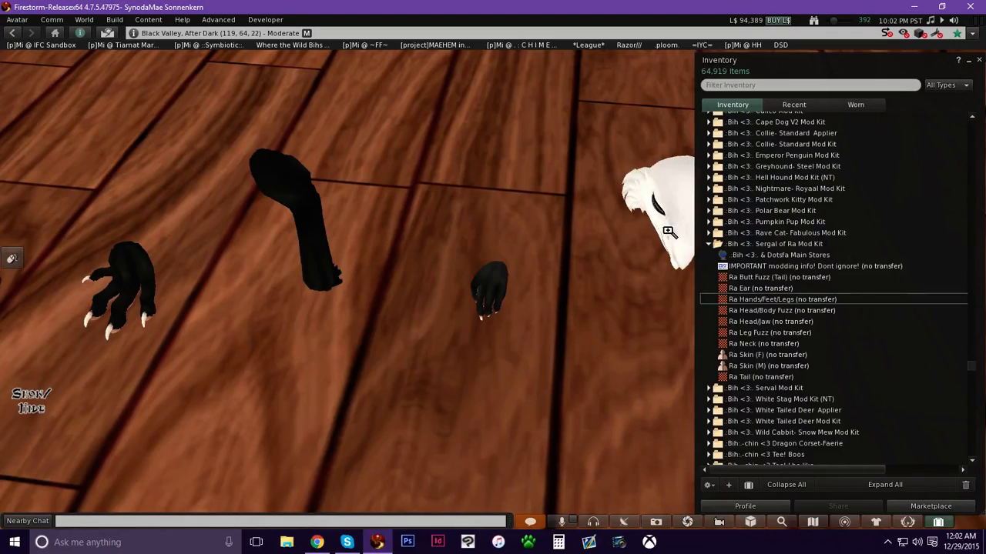
pyautogui.keyDown('alt'); pyautogui.moveTo(668, 232); pyautogui.dragTo(515, 282); pyautogui.keyUp('alt')
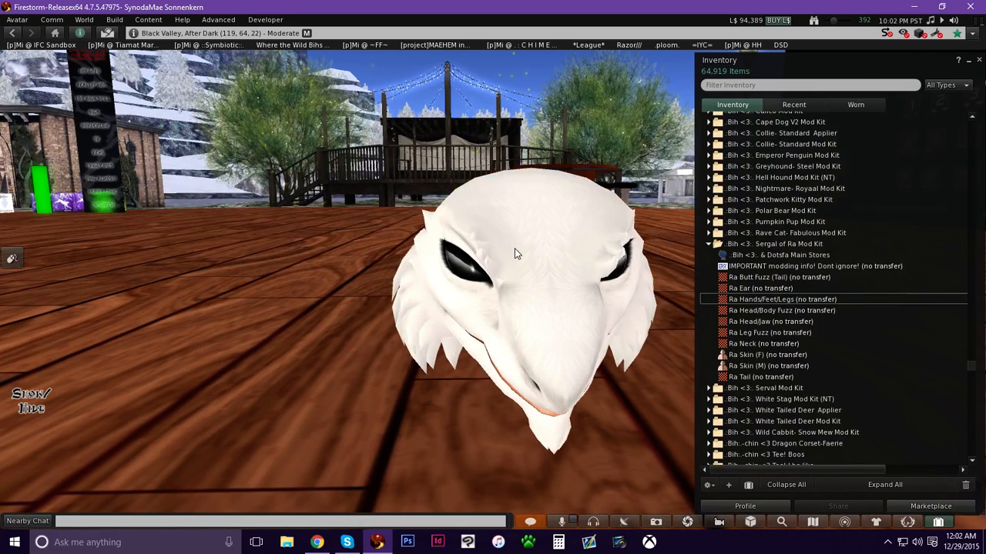
pyautogui.click(939, 523)
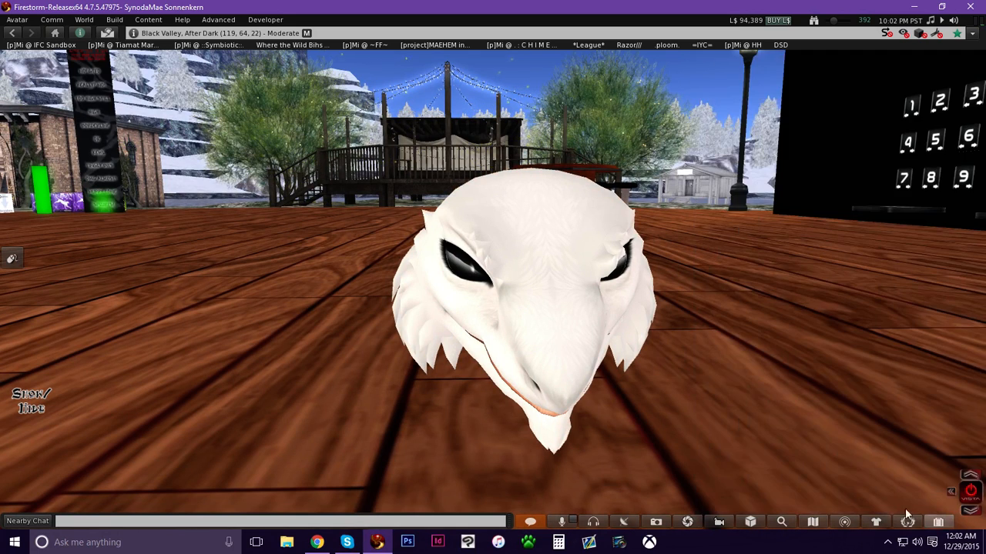
pyautogui.keyDown('alt'); pyautogui.moveTo(478, 292); pyautogui.dragTo(431, 302); pyautogui.keyUp('alt')
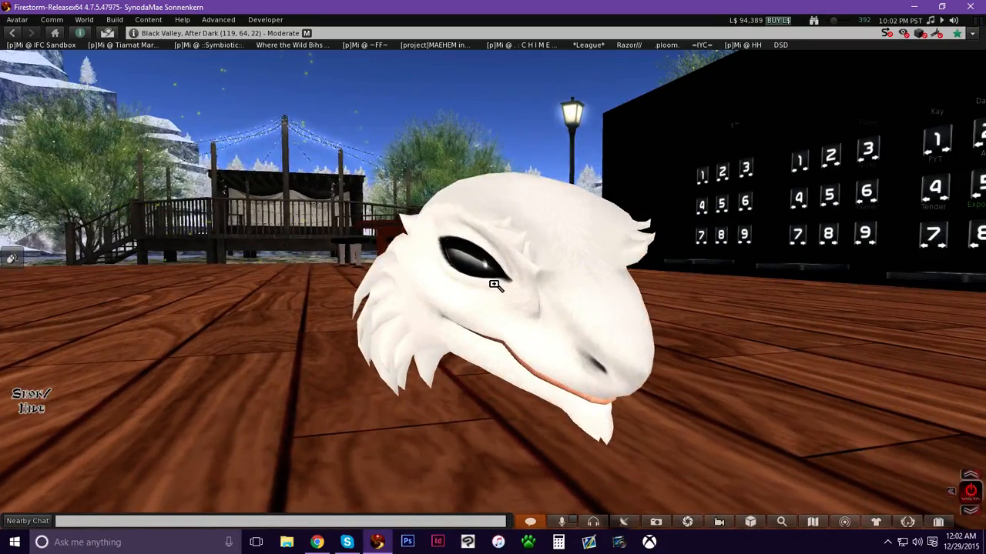
pyautogui.keyDown('alt'); pyautogui.moveTo(494, 285); pyautogui.dragTo(593, 285); pyautogui.keyUp('alt')
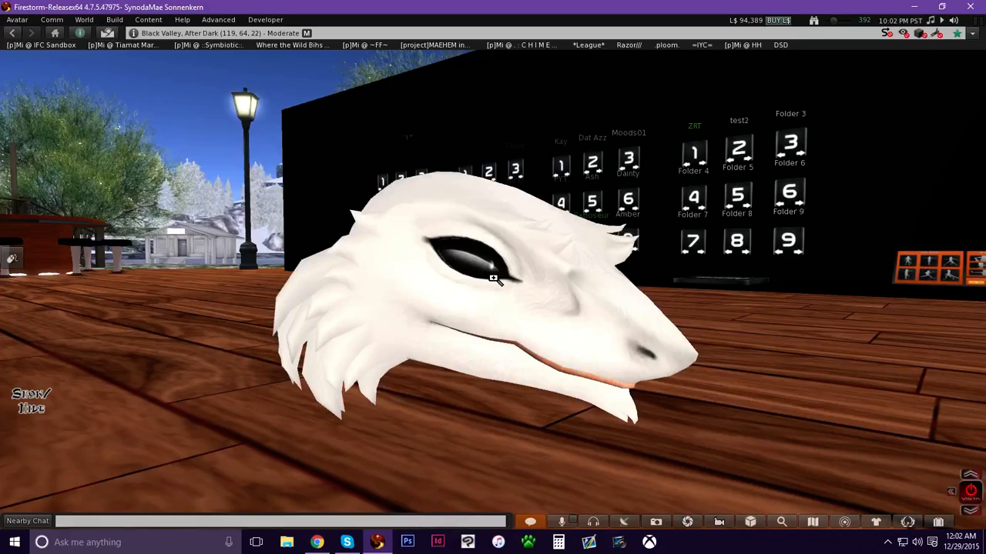
pyautogui.keyDown('alt'); pyautogui.moveTo(526, 286); pyautogui.dragTo(594, 238); pyautogui.keyUp('alt')
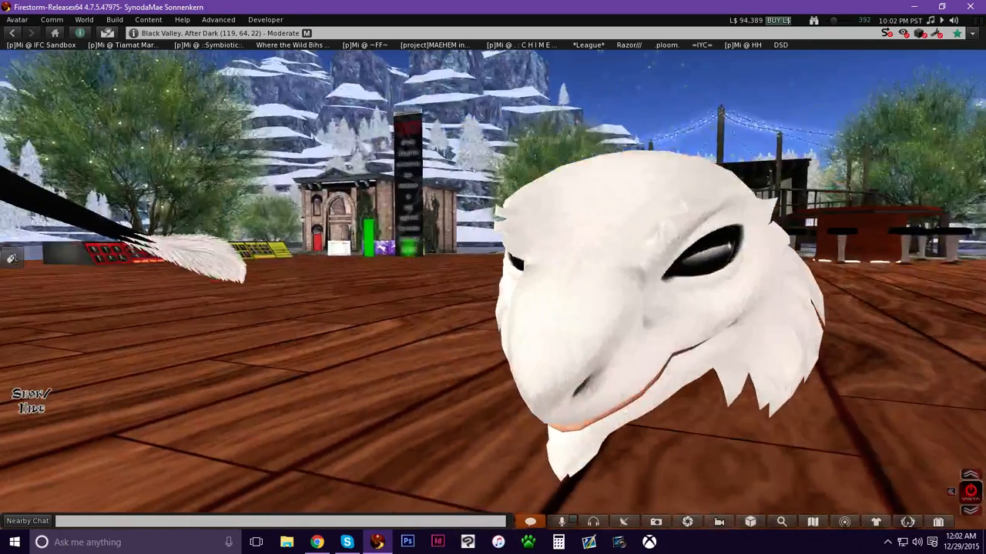
pyautogui.rightClick(605, 230)
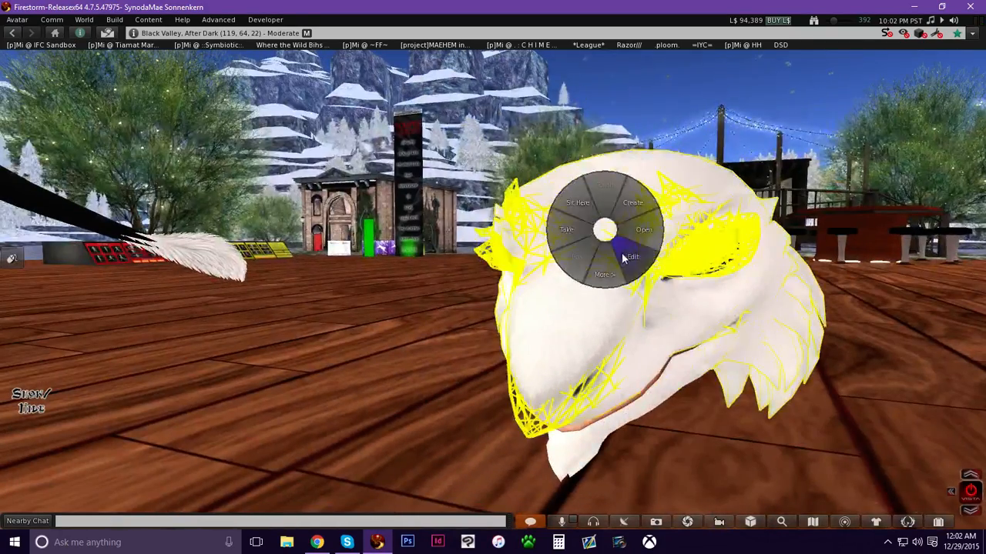
pyautogui.click(629, 259)
# Switch to editing linked parts by face and select a face on the head.
pyautogui.keyDown('alt'); pyautogui.moveTo(546, 255); pyautogui.dragTo(523, 154); pyautogui.keyUp('alt')
pyautogui.keyDown('ctrl'); pyautogui.keyDown('alt'); pyautogui.moveTo(425, 347); pyautogui.dragTo(336, 266); pyautogui.keyUp('alt'); pyautogui.keyUp('ctrl')
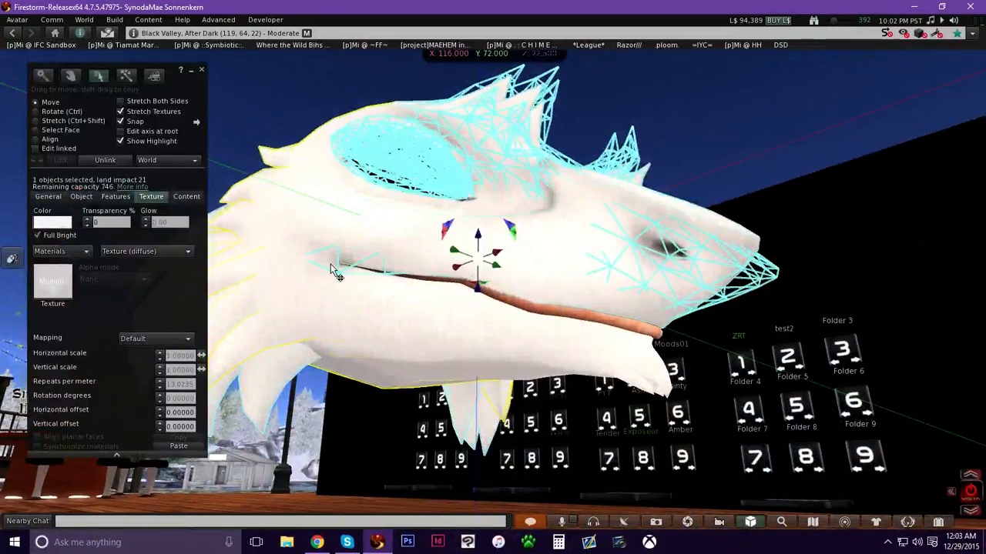
pyautogui.keyDown('ctrl'); pyautogui.keyDown('alt'); pyautogui.moveTo(393, 265); pyautogui.dragTo(431, 168); pyautogui.keyUp('alt'); pyautogui.keyUp('ctrl')
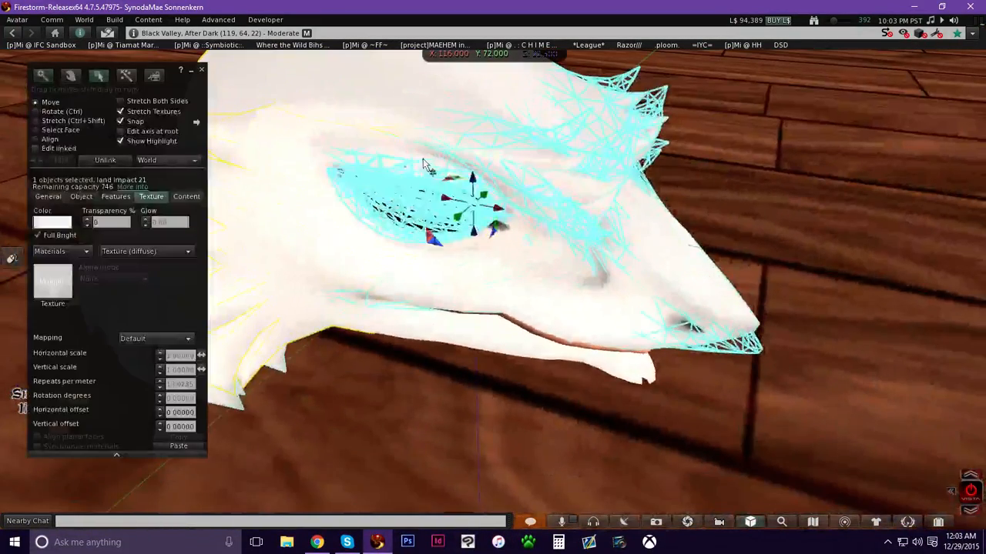
pyautogui.press('Escape')
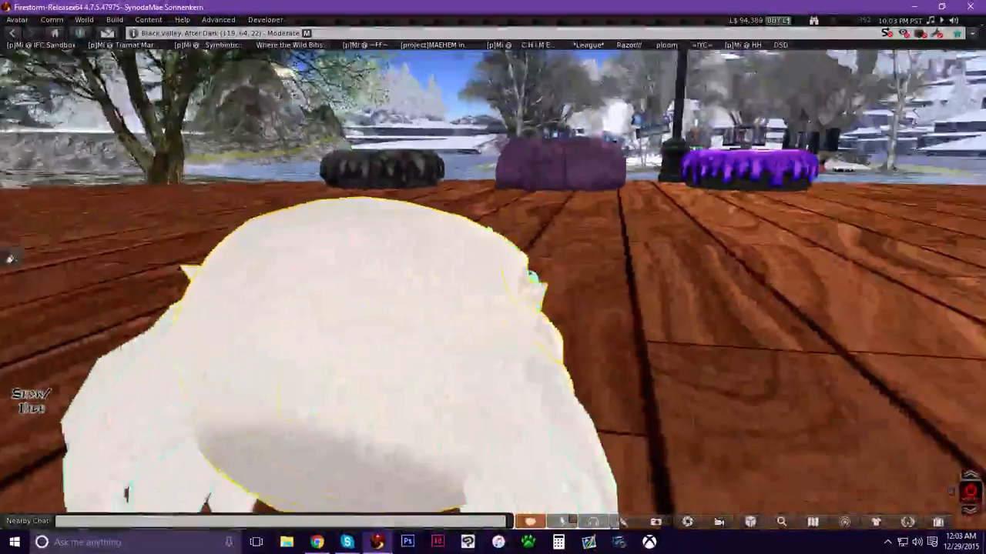
pyautogui.keyDown('ctrl'); pyautogui.keyDown('alt'); pyautogui.moveTo(493, 275); pyautogui.dragTo(543, 292); pyautogui.keyUp('alt'); pyautogui.keyUp('ctrl')
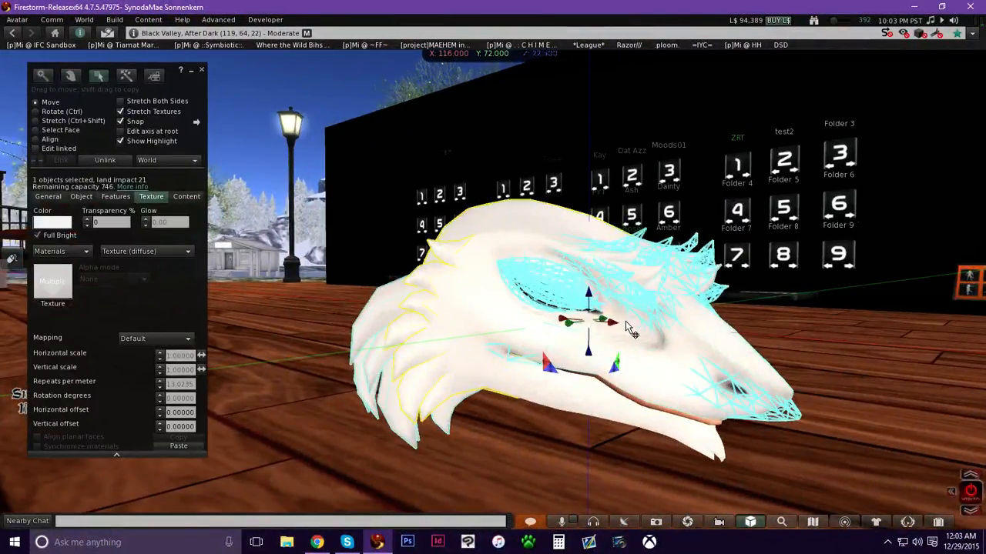
pyautogui.keyDown('ctrl'); pyautogui.keyDown('alt'); pyautogui.moveTo(479, 282); pyautogui.dragTo(519, 269); pyautogui.keyUp('alt'); pyautogui.keyUp('ctrl')
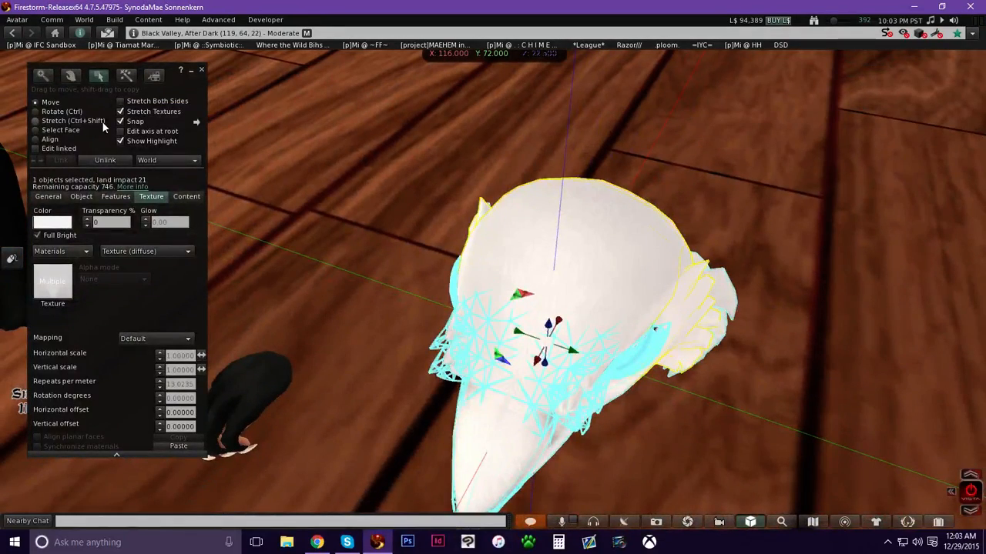
pyautogui.click(76, 146)
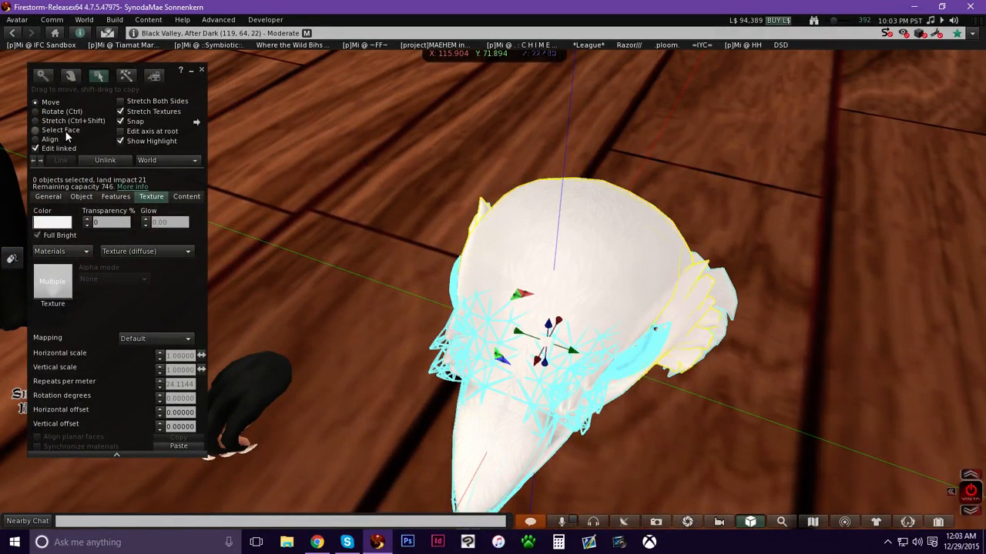
pyautogui.click(62, 131)
pyautogui.click(626, 232)
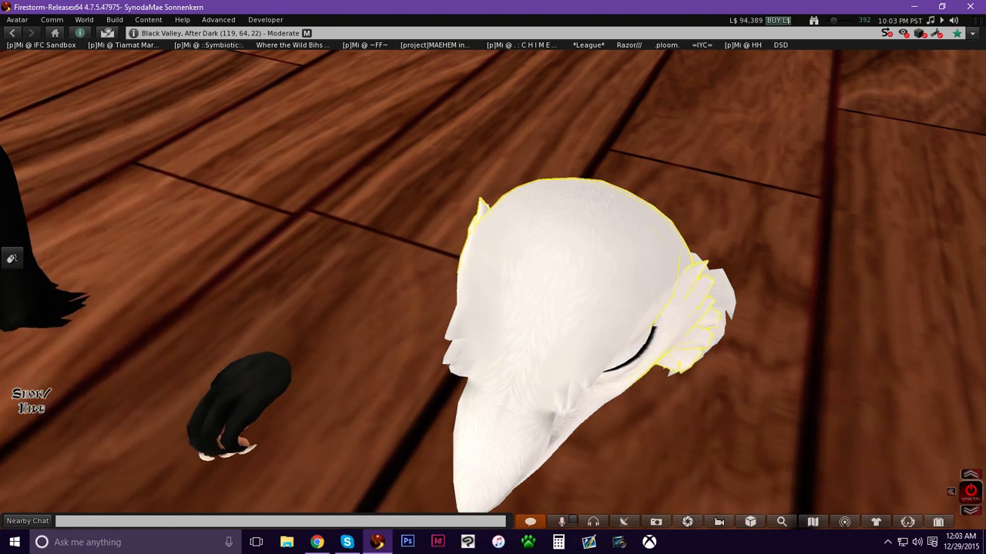
pyautogui.keyDown('alt'); pyautogui.moveTo(623, 229); pyautogui.dragTo(490, 279); pyautogui.keyUp('alt')
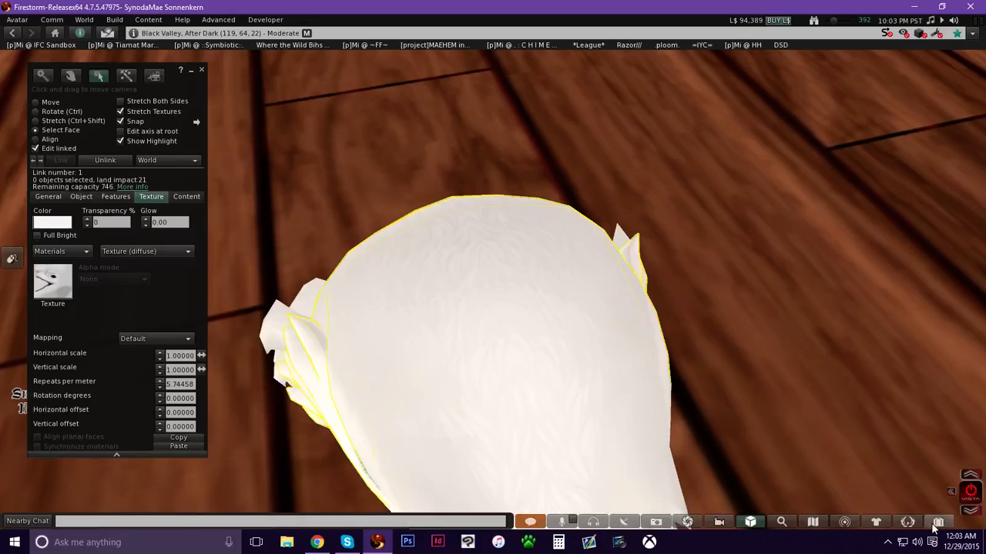
# Open the inventory and preview the Ra Head/Jaw texture, then close the preview.
pyautogui.hotkey('ctrl', 'i')
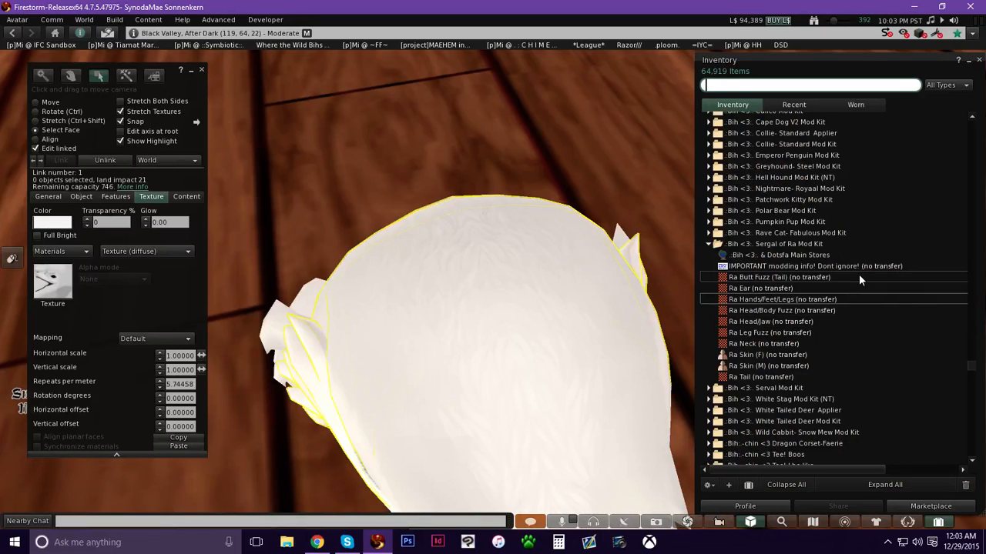
pyautogui.doubleClick(759, 321)
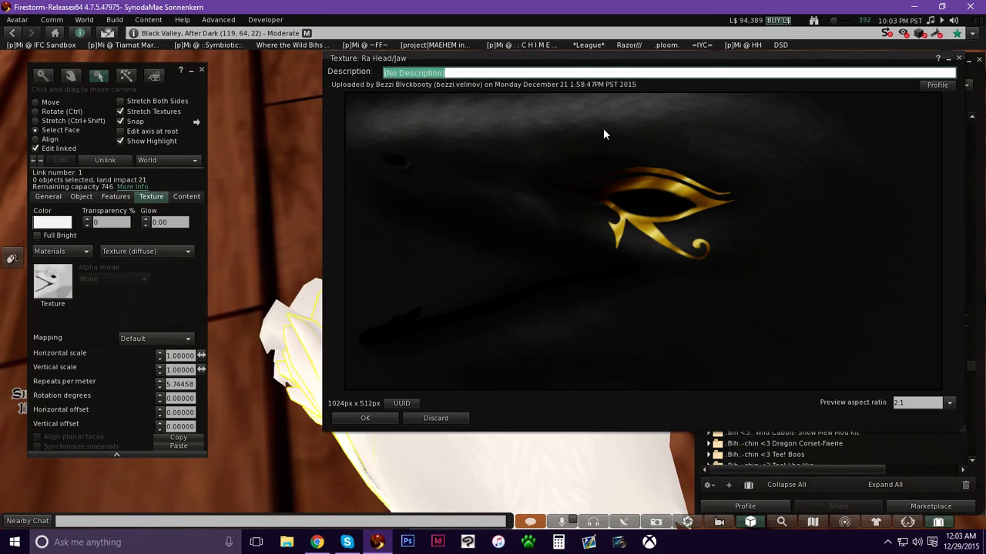
pyautogui.moveTo(560, 71); pyautogui.dragTo(459, 85)
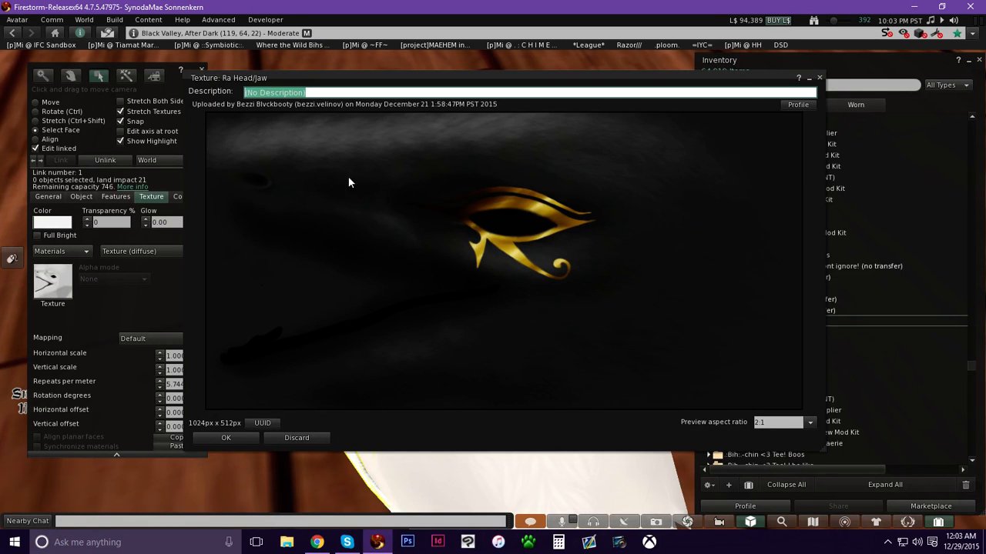
pyautogui.moveTo(394, 80); pyautogui.dragTo(424, 78)
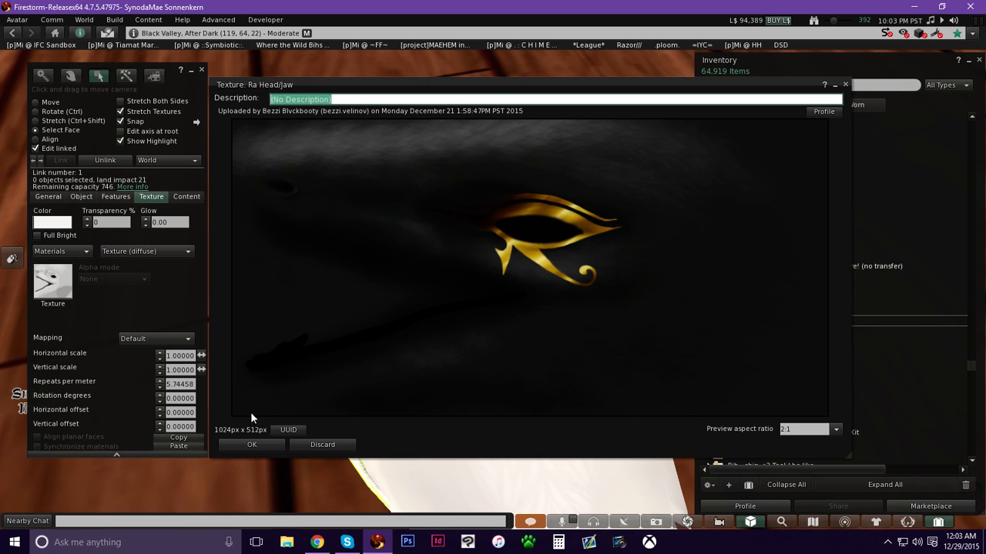
pyautogui.click(252, 444)
# Select the top of the head and apply the Ra Head/Jaw texture to it.
pyautogui.click(748, 324)
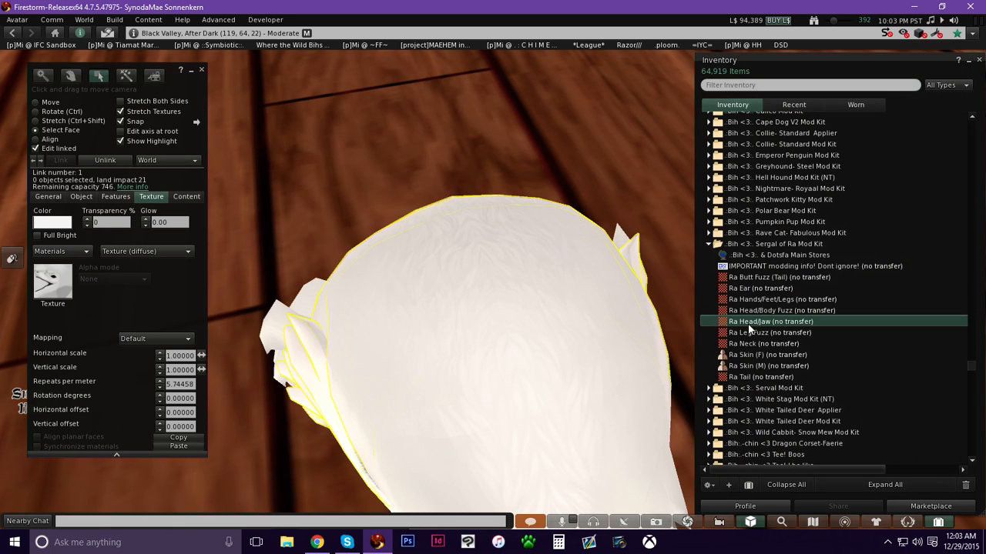
pyautogui.click(482, 242)
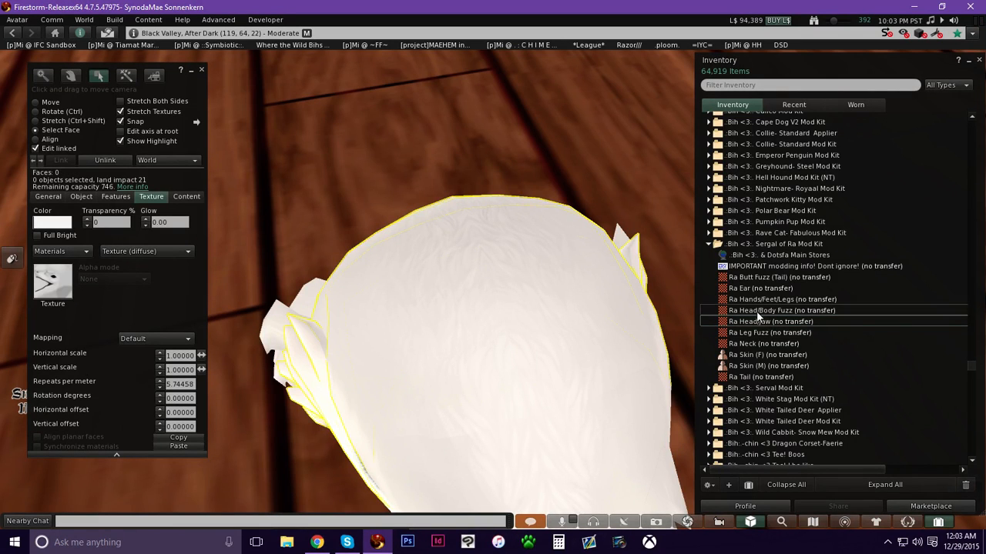
pyautogui.moveTo(752, 319); pyautogui.dragTo(69, 282)
pyautogui.moveTo(63, 284); pyautogui.dragTo(66, 286)
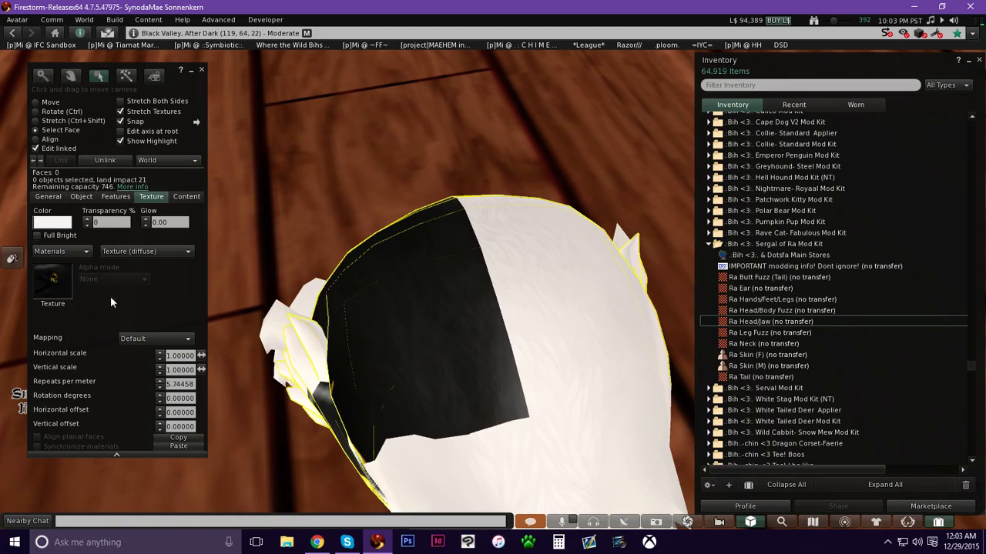
pyautogui.press('Escape')
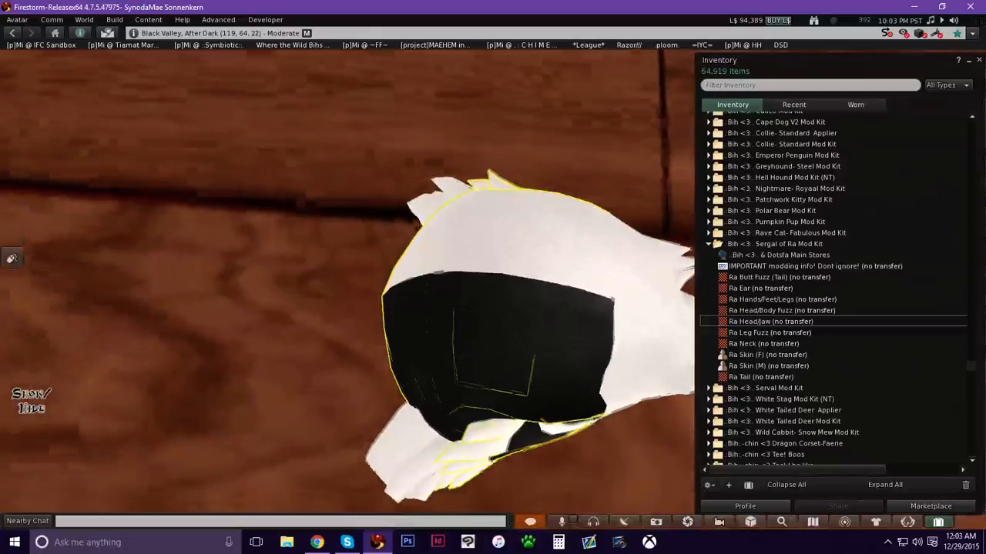
# Select another head face and apply the Ra Head/Jaw texture to it.
pyautogui.keyDown('ctrl'); pyautogui.keyDown('alt'); pyautogui.moveTo(489, 243); pyautogui.dragTo(489, 244); pyautogui.keyUp('alt'); pyautogui.keyUp('ctrl')
pyautogui.click(480, 245)
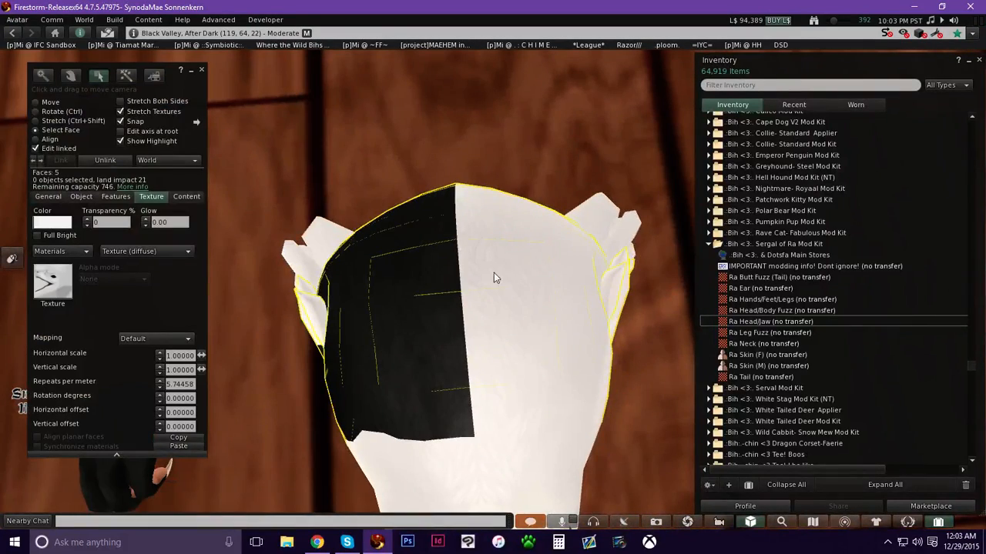
pyautogui.moveTo(768, 324); pyautogui.dragTo(57, 293)
# Apply the Ra Head/Jaw texture to the back of the head and the beak faces.
pyautogui.keyDown('ctrl'); pyautogui.keyDown('alt'); pyautogui.moveTo(512, 382); pyautogui.dragTo(502, 279); pyautogui.keyUp('alt'); pyautogui.keyUp('ctrl')
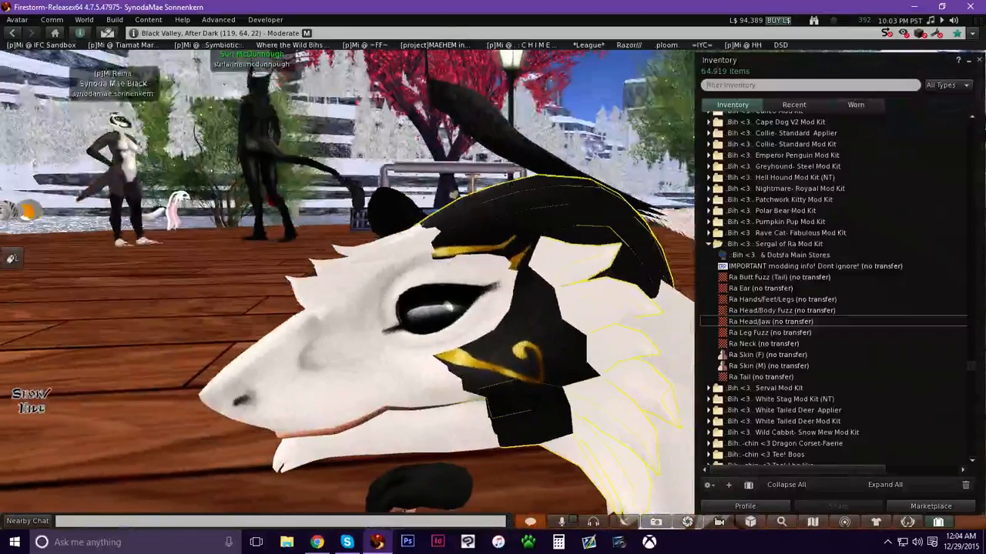
pyautogui.keyDown('ctrl'); pyautogui.keyDown('alt'); pyautogui.moveTo(452, 340); pyautogui.dragTo(485, 281); pyautogui.keyUp('alt'); pyautogui.keyUp('ctrl')
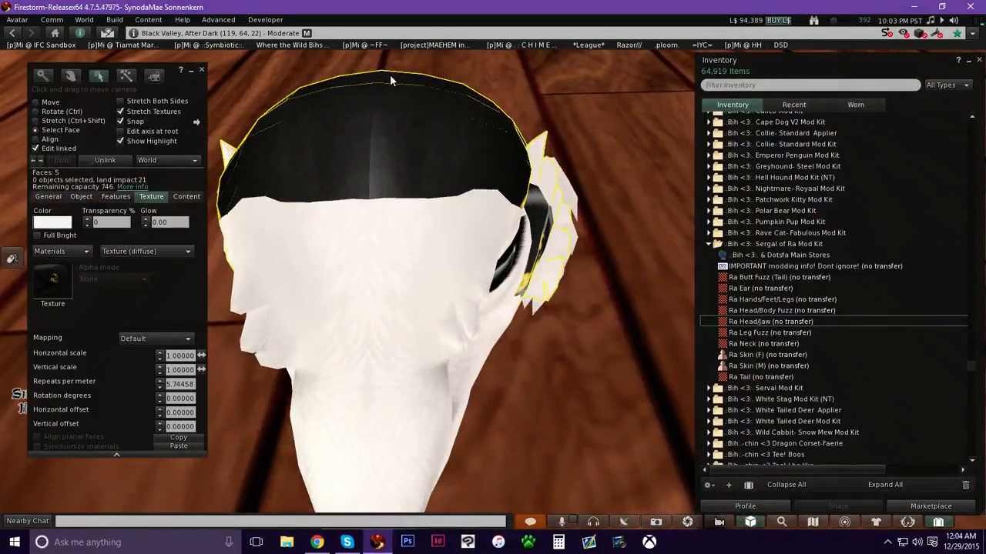
pyautogui.keyDown('ctrl'); pyautogui.keyDown('alt'); pyautogui.moveTo(362, 435); pyautogui.dragTo(519, 291); pyautogui.keyUp('alt'); pyautogui.keyUp('ctrl')
pyautogui.click(519, 291)
pyautogui.moveTo(770, 321); pyautogui.dragTo(65, 289)
pyautogui.click(497, 312)
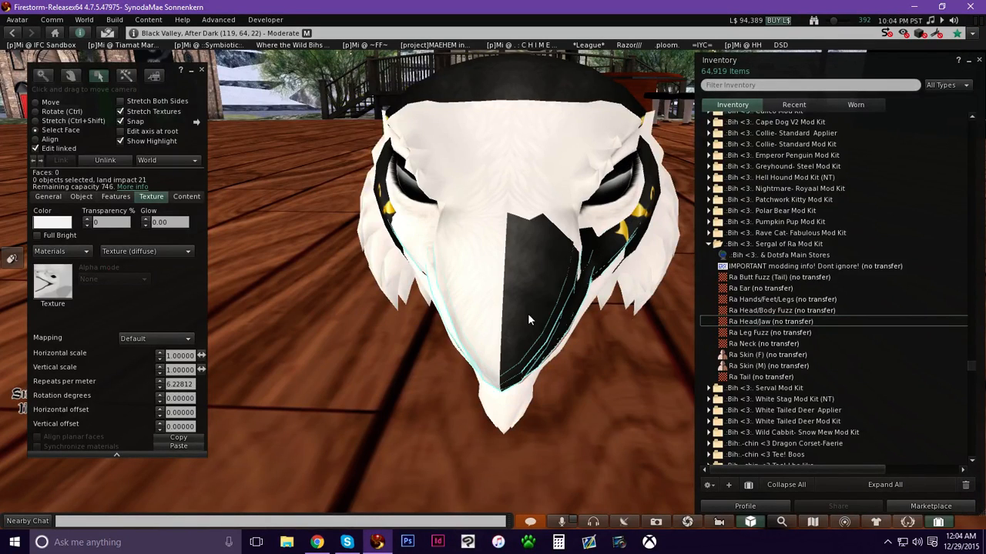
pyautogui.moveTo(804, 323); pyautogui.dragTo(62, 289)
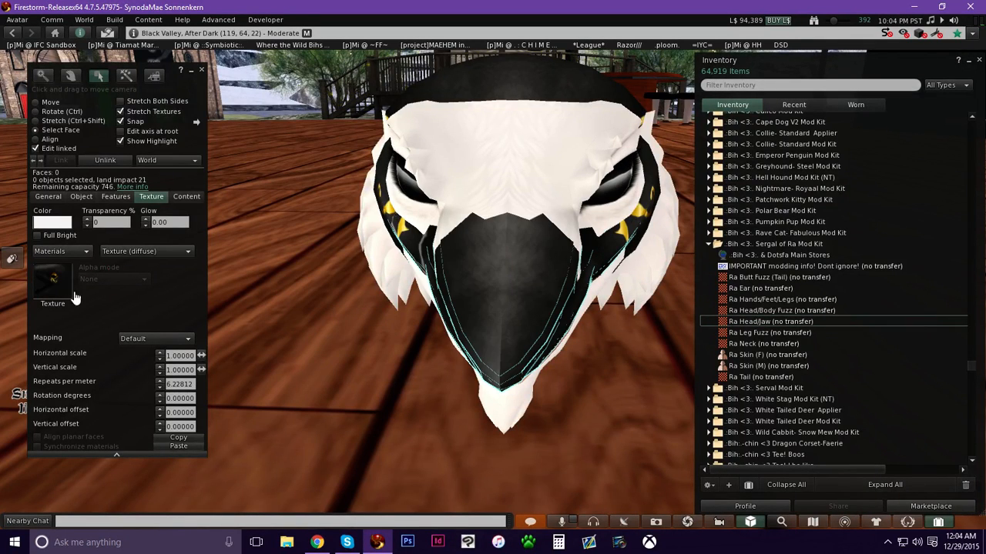
# Select the lower jaw faces and apply the Ra Head/Jaw texture to them.
pyautogui.keyDown('ctrl'); pyautogui.keyDown('alt'); pyautogui.moveTo(535, 281); pyautogui.dragTo(693, 227); pyautogui.keyUp('alt'); pyautogui.keyUp('ctrl')
pyautogui.keyDown('ctrl'); pyautogui.keyDown('alt'); pyautogui.moveTo(539, 372); pyautogui.dragTo(438, 239); pyautogui.keyUp('alt'); pyautogui.keyUp('ctrl')
pyautogui.click(491, 384)
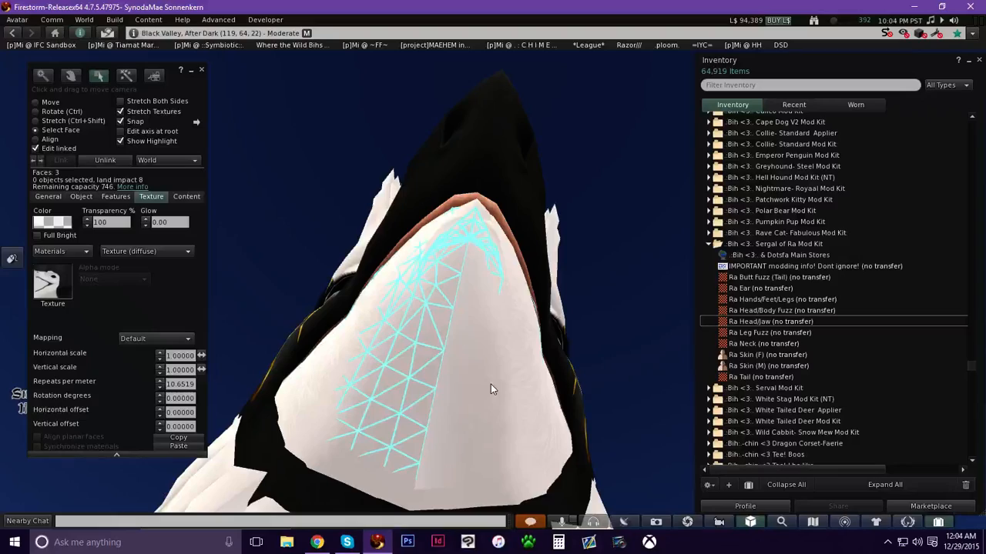
pyautogui.keyDown('ctrl'); pyautogui.keyDown('alt'); pyautogui.moveTo(455, 451); pyautogui.dragTo(396, 275); pyautogui.keyUp('alt'); pyautogui.keyUp('ctrl')
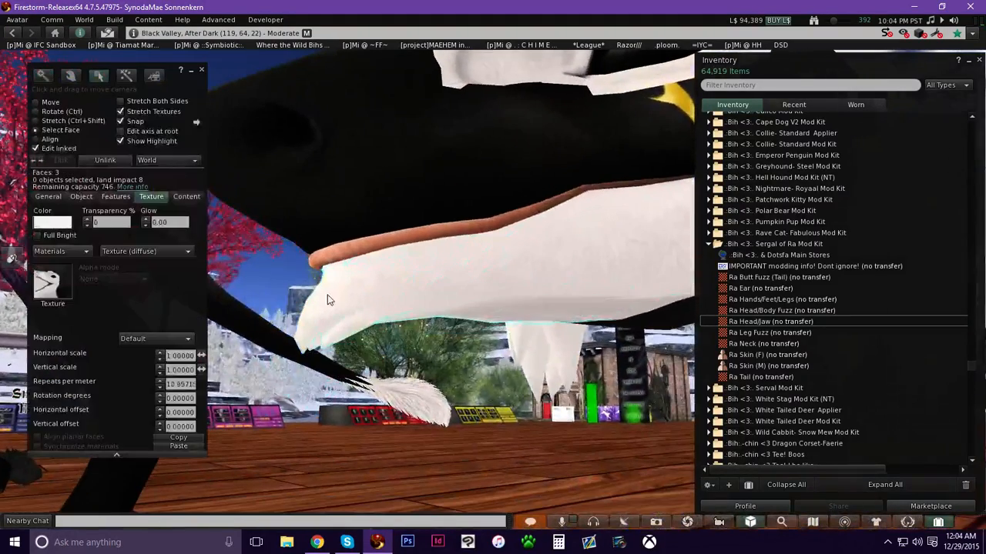
pyautogui.moveTo(770, 321); pyautogui.dragTo(63, 283)
pyautogui.keyDown('alt'); pyautogui.moveTo(514, 303); pyautogui.dragTo(508, 258); pyautogui.keyUp('alt')
pyautogui.moveTo(753, 321); pyautogui.dragTo(66, 292)
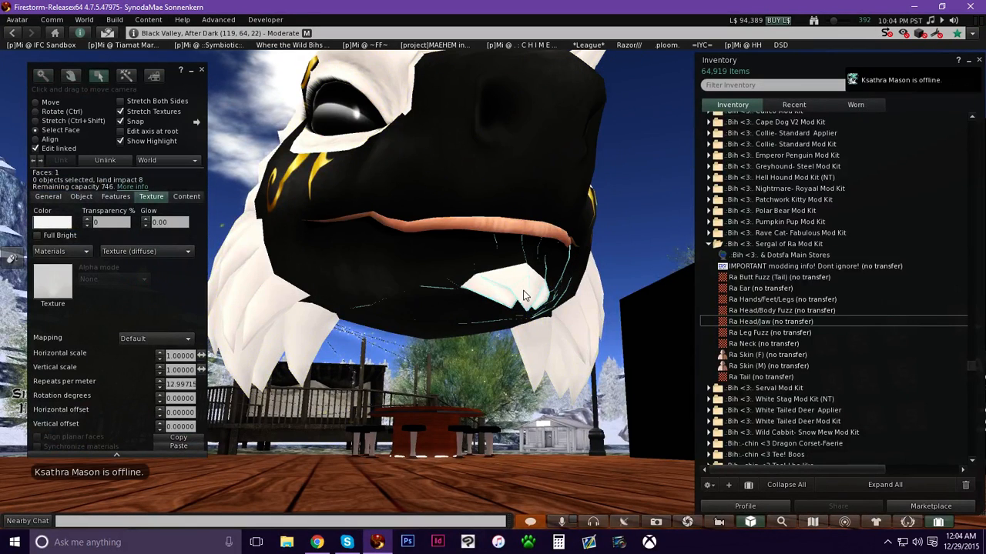
# Apply the Ra Head/Body Fuzz texture to the selected jaw face.
pyautogui.press('alt')
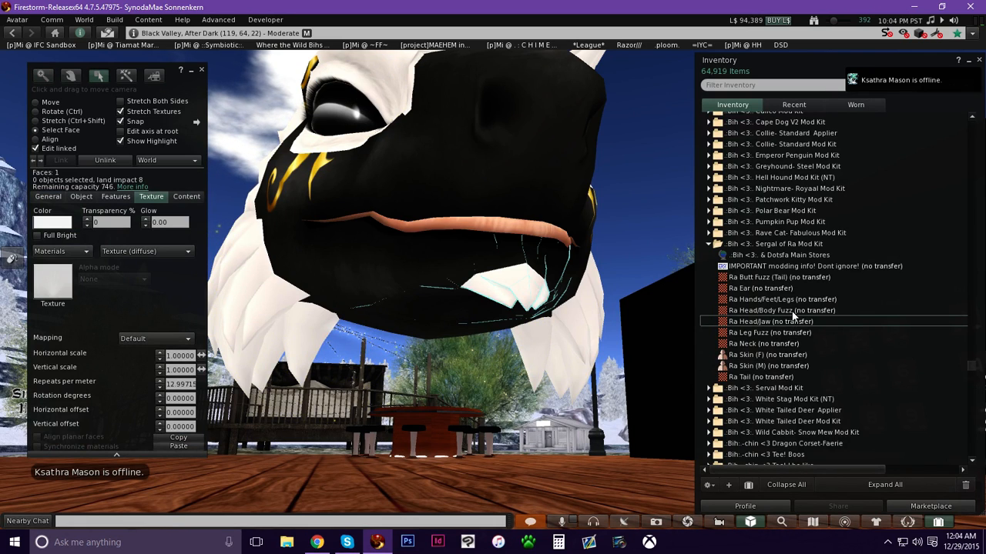
pyautogui.click(793, 311)
pyautogui.moveTo(793, 313); pyautogui.dragTo(64, 285)
# Select the jaw's transparent fuzz faces and drop the Ra Head/Body Fuzz texture onto them.
pyautogui.moveTo(519, 280)
pyautogui.keyDown('ctrl'); pyautogui.keyDown('alt'); pyautogui.mouseDown()
pyautogui.moveTo(550, 310)
pyautogui.moveTo(539, 347)
pyautogui.moveTo(542, 308)
pyautogui.moveTo(528, 274)
pyautogui.mouseUp(); pyautogui.keyUp('alt'); pyautogui.keyUp('ctrl')
pyautogui.keyDown('shift'); pyautogui.click(527, 272); pyautogui.keyUp('shift')
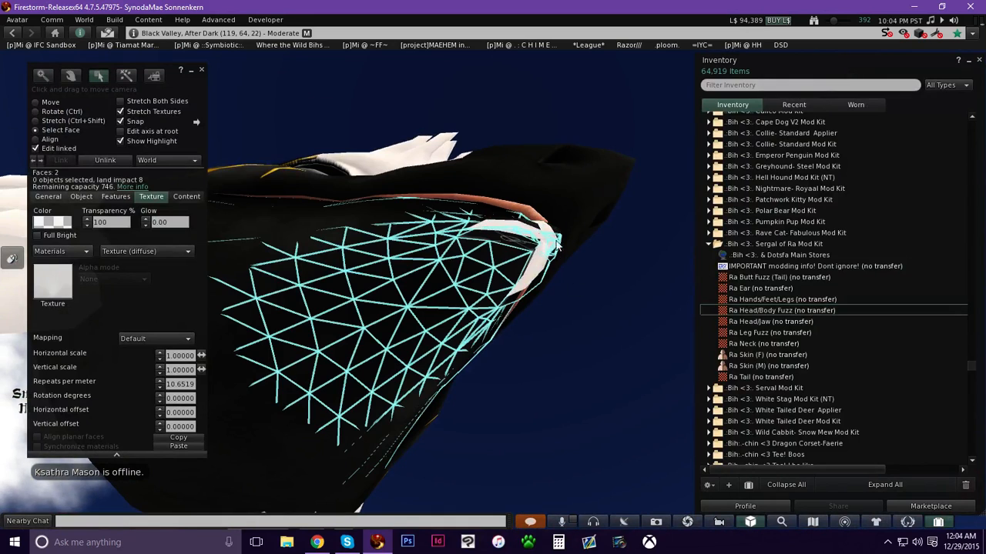
pyautogui.click(765, 309)
pyautogui.moveTo(718, 310); pyautogui.dragTo(498, 273)
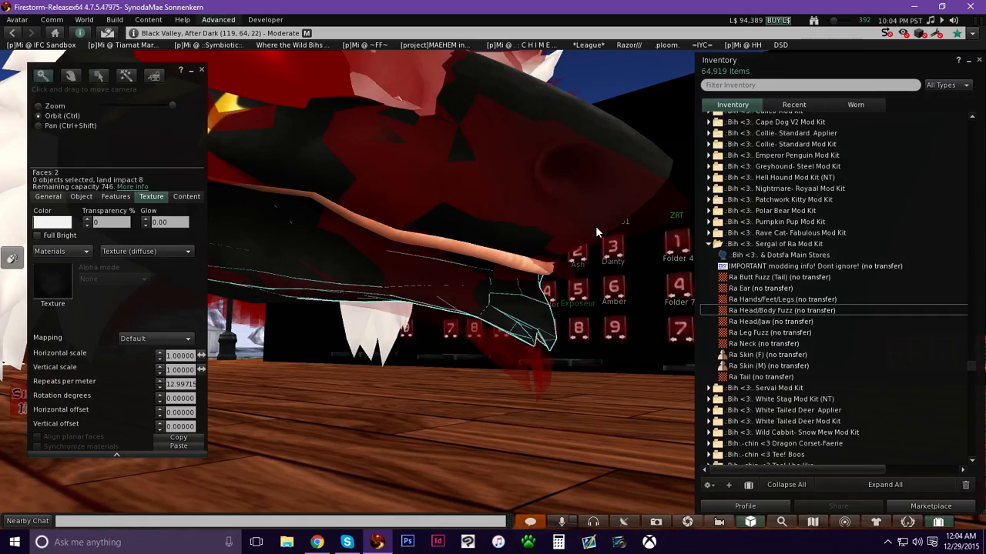
# Orbit the camera from the jaw around to the head's eye area to inspect it.
pyautogui.keyDown('ctrl'); pyautogui.keyDown('alt'); pyautogui.moveTo(514, 326); pyautogui.dragTo(545, 271); pyautogui.keyUp('alt'); pyautogui.keyUp('ctrl')
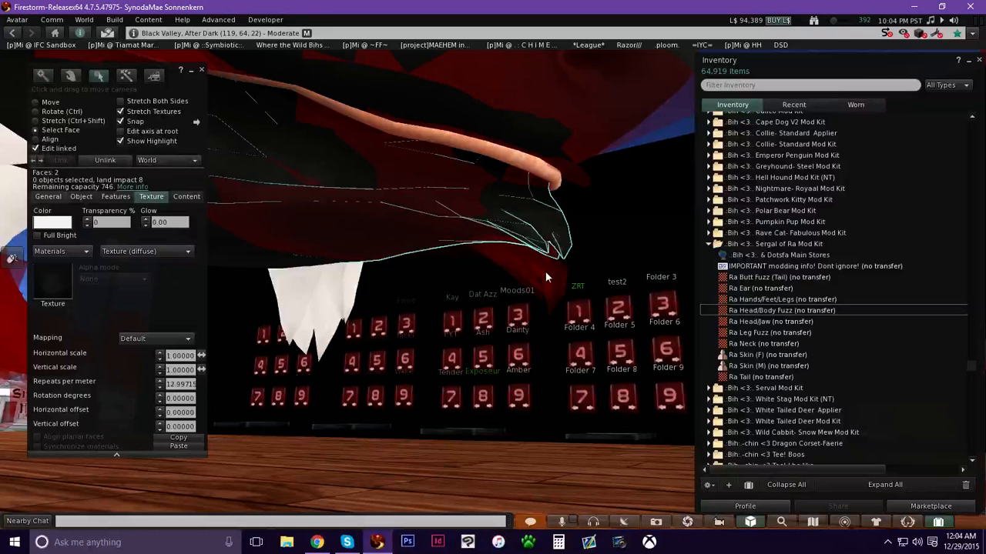
pyautogui.click(545, 271)
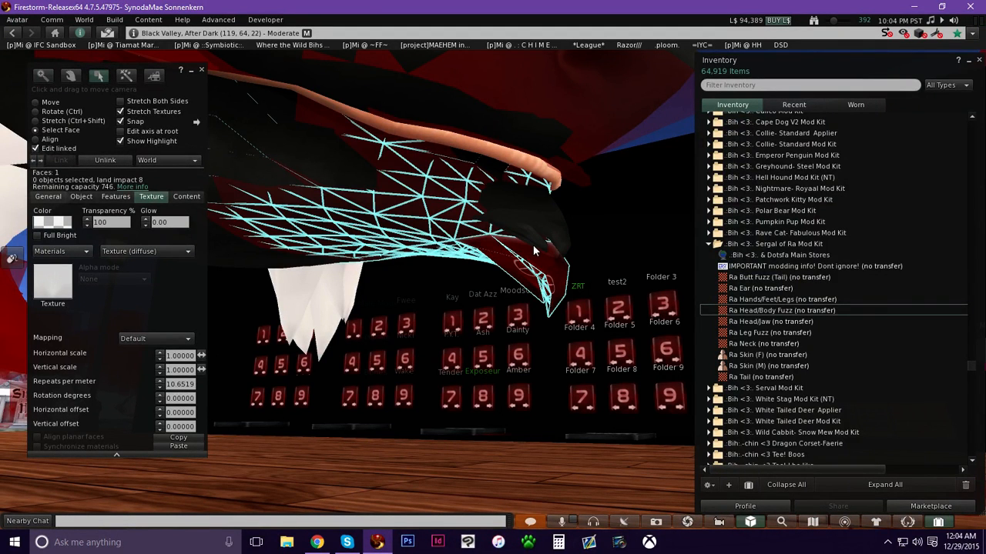
pyautogui.press('alt')
pyautogui.keyDown('alt'); pyautogui.moveTo(374, 202); pyautogui.dragTo(493, 282); pyautogui.keyUp('alt')
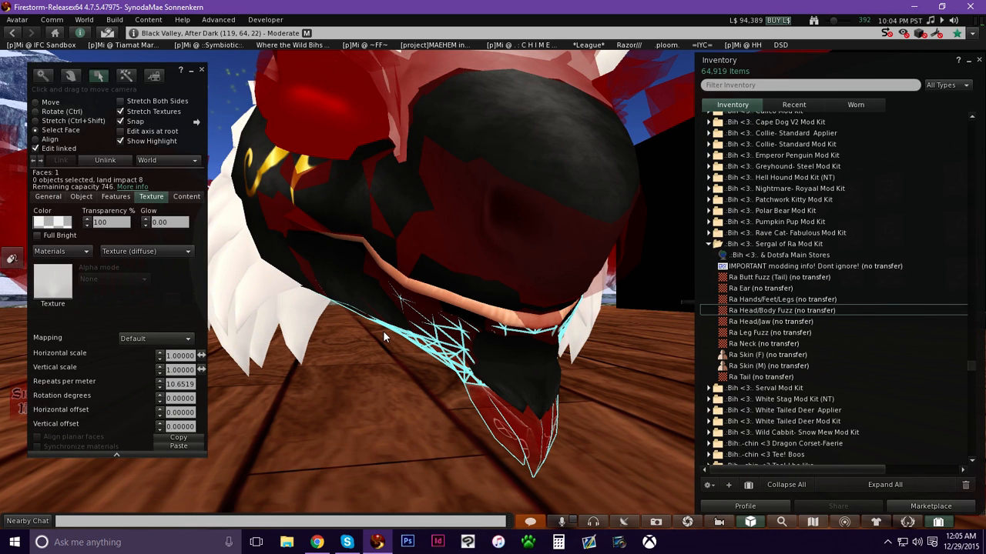
pyautogui.keyDown('alt'); pyautogui.moveTo(515, 355); pyautogui.dragTo(506, 277); pyautogui.keyUp('alt')
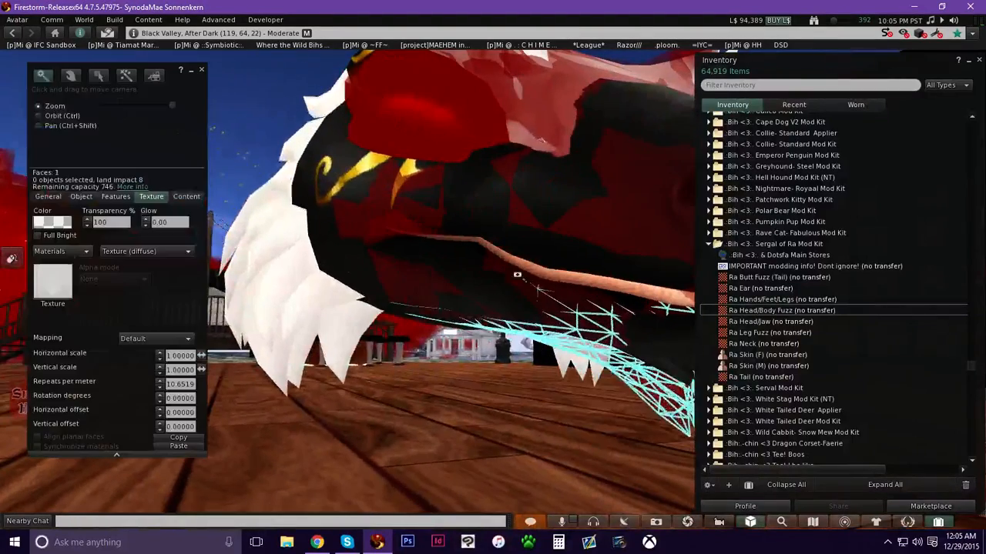
pyautogui.keyDown('alt'); pyautogui.moveTo(398, 220); pyautogui.dragTo(472, 253); pyautogui.keyUp('alt')
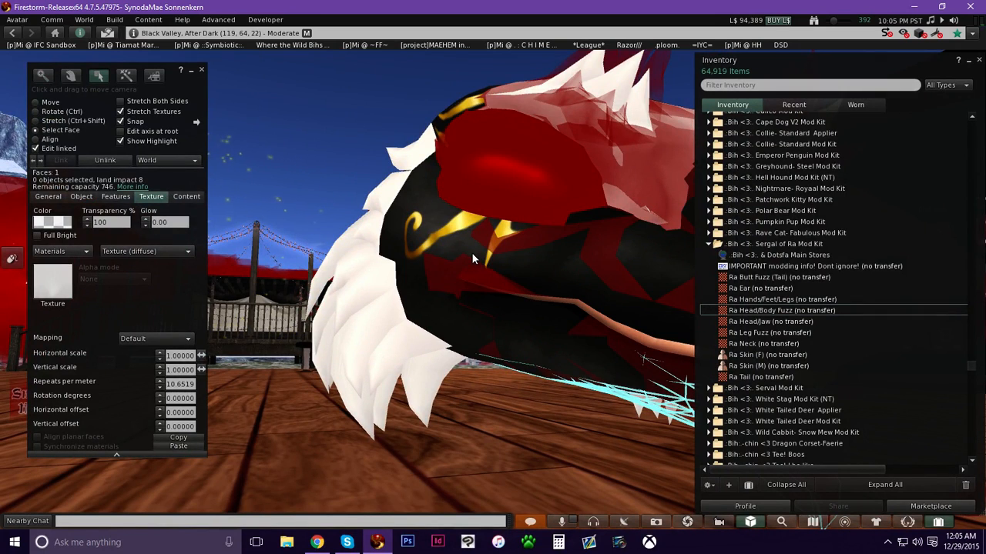
pyautogui.keyDown('alt'); pyautogui.moveTo(576, 210); pyautogui.dragTo(447, 329); pyautogui.keyUp('alt')
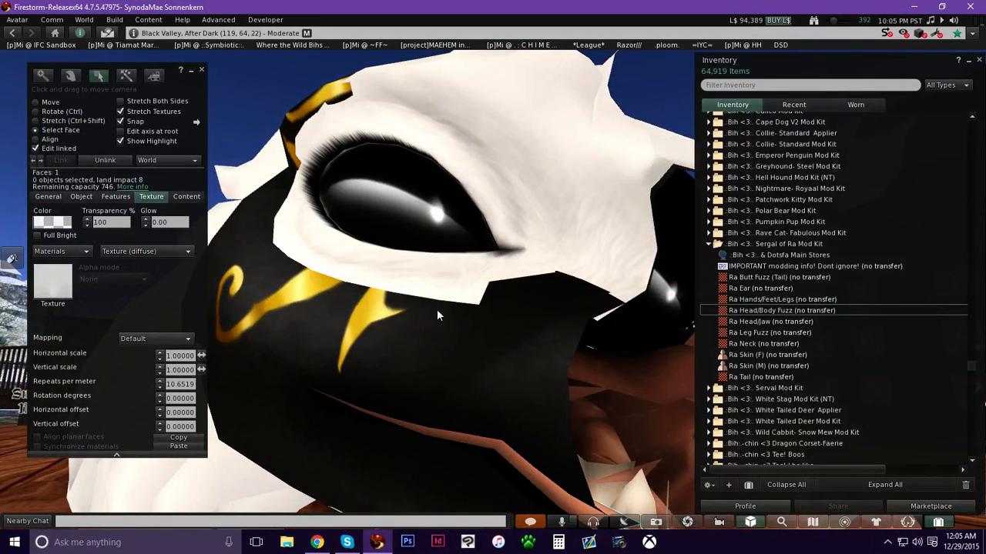
# Select one eye piece in edit mode and drop the Ra Head/Jaw texture onto its texture.
pyautogui.click(51, 103)
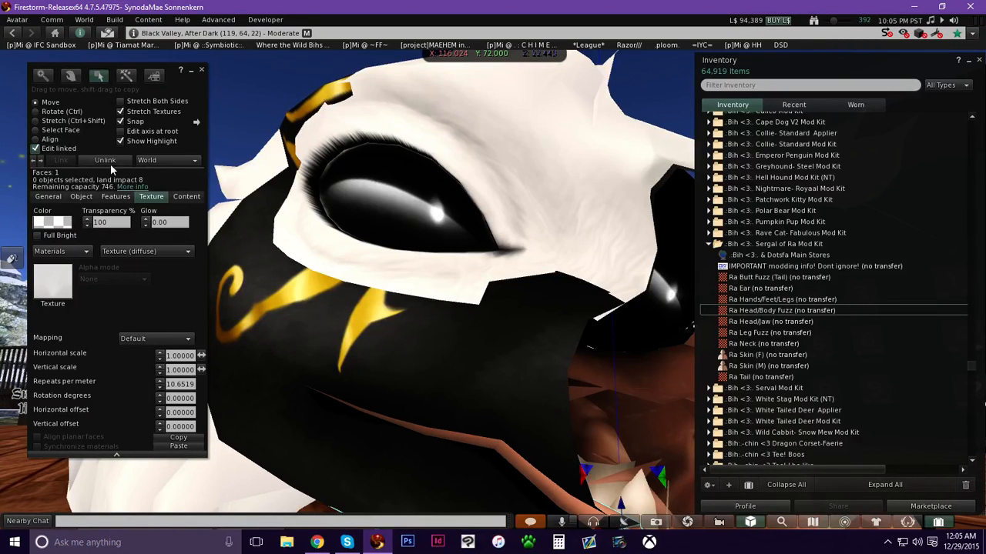
pyautogui.click(517, 277)
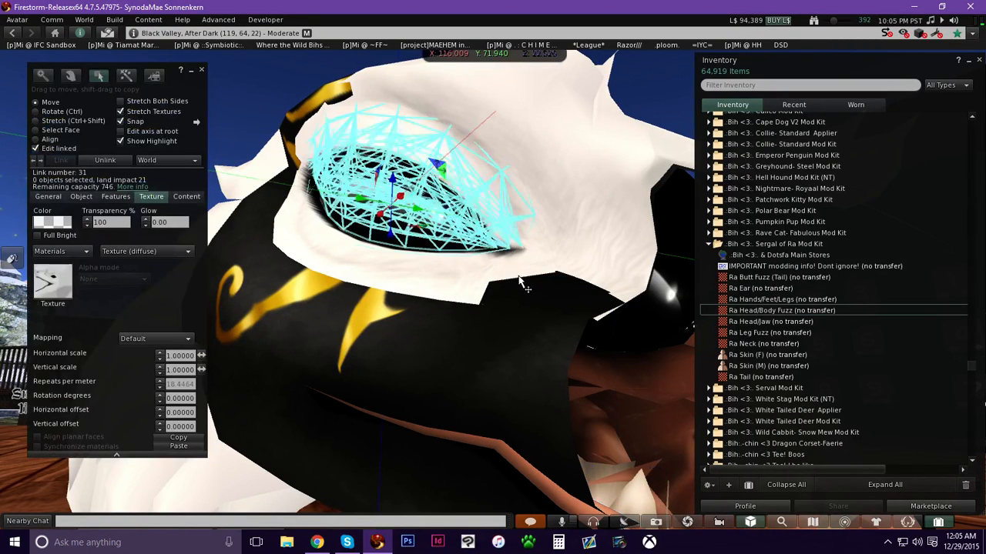
pyautogui.keyDown('alt'); pyautogui.moveTo(525, 258); pyautogui.dragTo(549, 323); pyautogui.keyUp('alt')
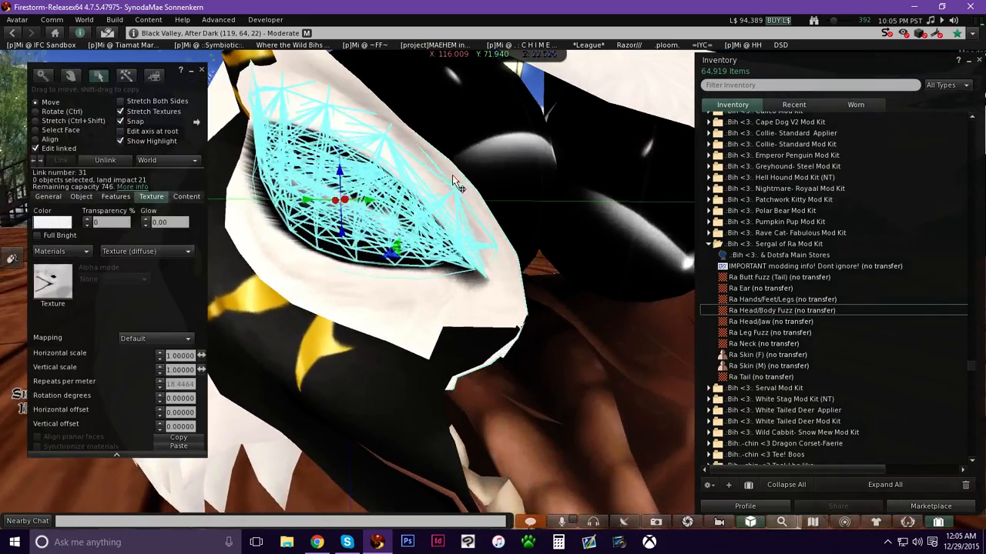
pyautogui.click(268, 202)
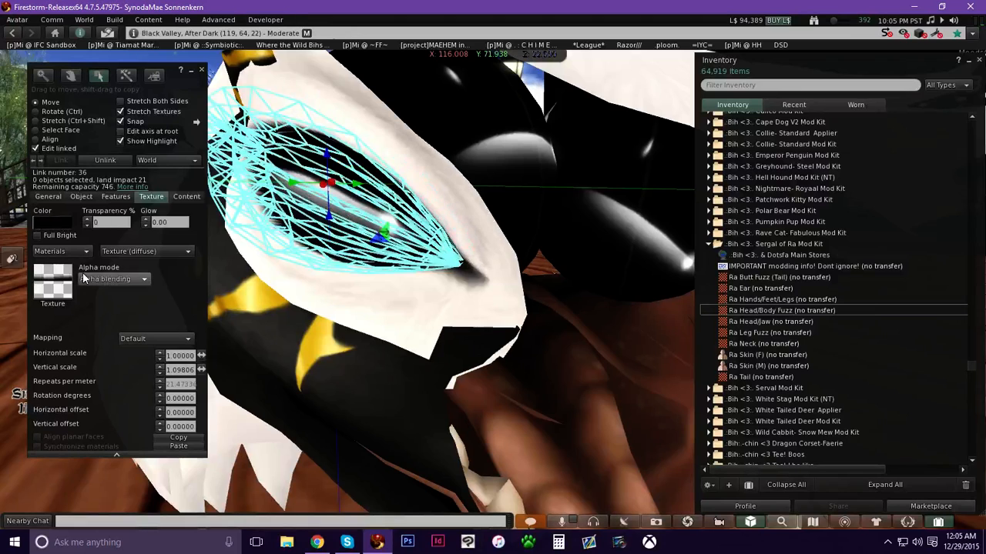
pyautogui.click(480, 267)
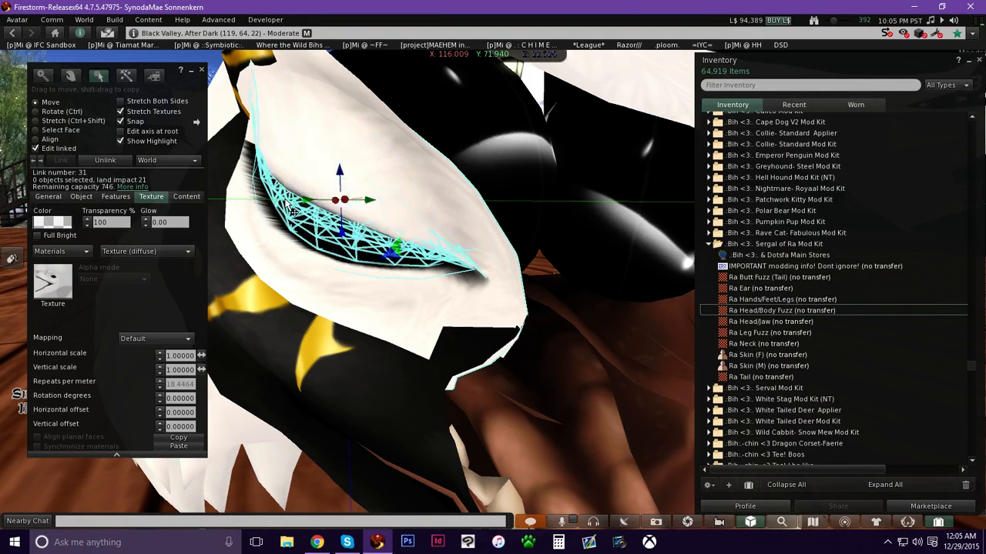
pyautogui.click(437, 279)
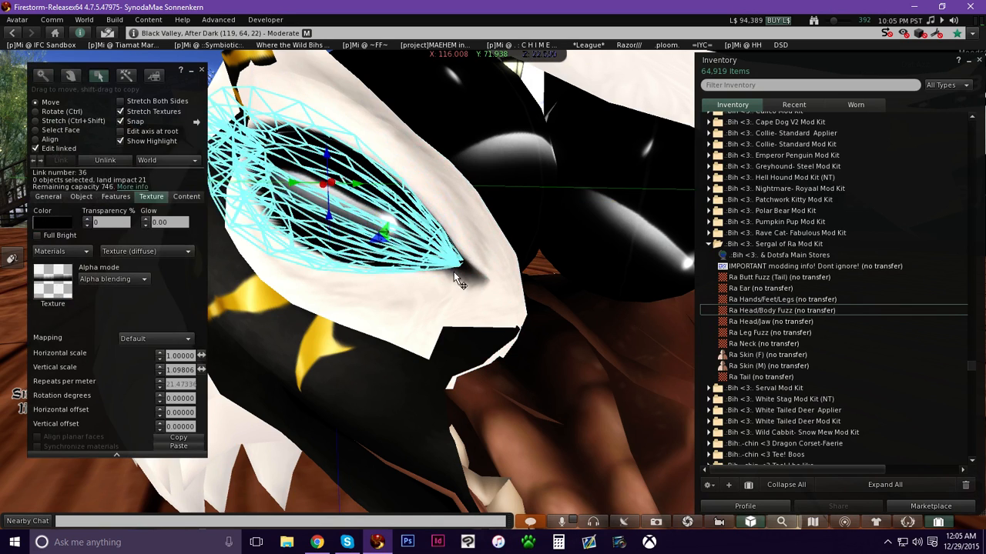
pyautogui.click(487, 282)
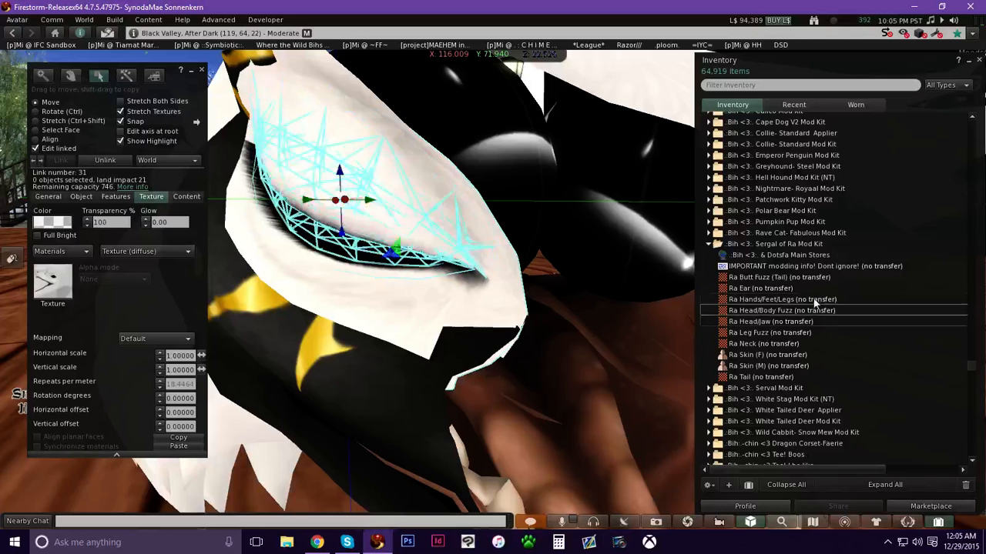
pyautogui.doubleClick(770, 322)
pyautogui.click(364, 418)
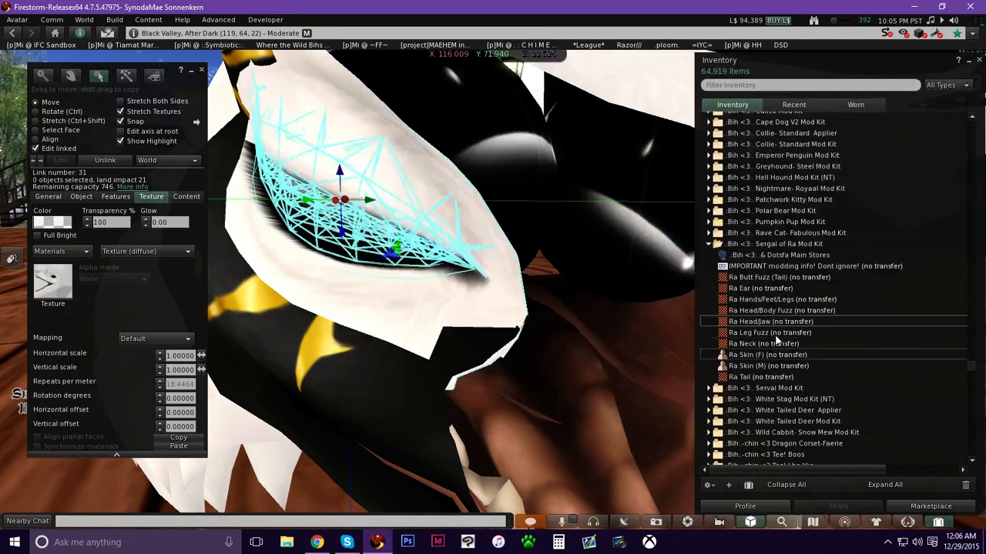
pyautogui.moveTo(514, 329); pyautogui.dragTo(57, 291)
pyautogui.click(202, 70)
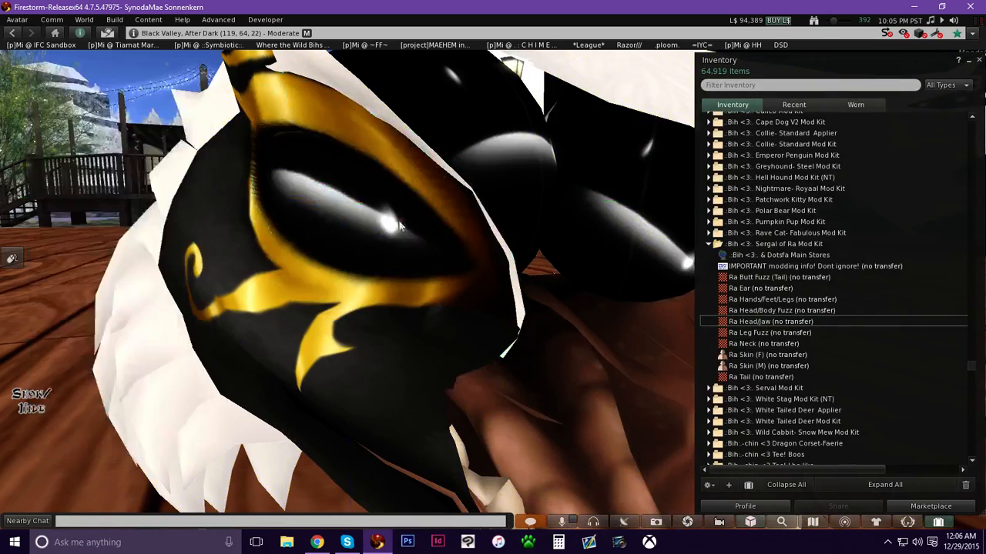
# Edit the other eye piece as a linked part and apply the Ra Head/Jaw texture to it.
pyautogui.moveTo(397, 220)
pyautogui.keyDown('ctrl'); pyautogui.keyDown('alt'); pyautogui.mouseDown()
pyautogui.moveTo(397, 185)
pyautogui.moveTo(398, 201)
pyautogui.mouseUp(); pyautogui.keyUp('alt'); pyautogui.keyUp('ctrl')
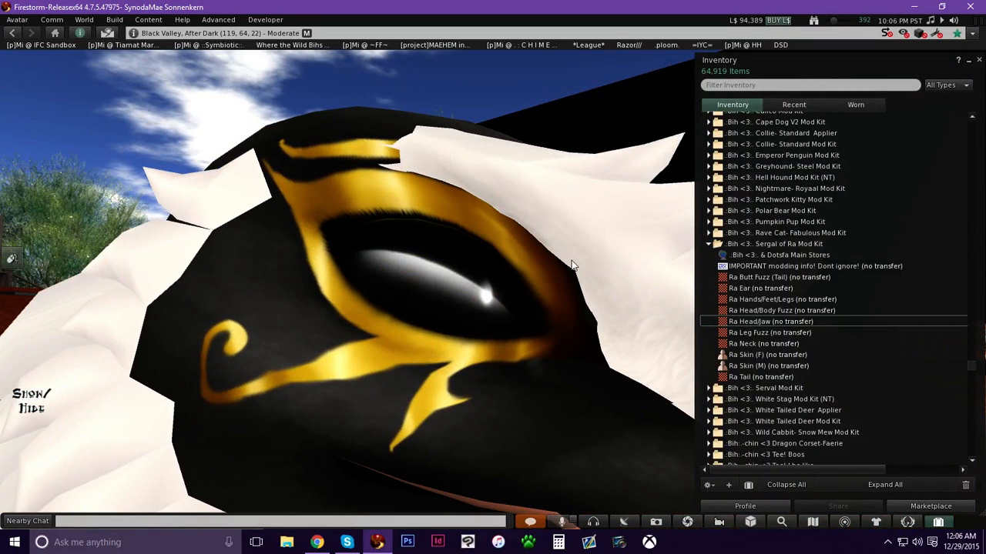
pyautogui.keyDown('ctrl'); pyautogui.keyDown('alt'); pyautogui.moveTo(606, 299); pyautogui.dragTo(607, 416); pyautogui.keyUp('alt'); pyautogui.keyUp('ctrl')
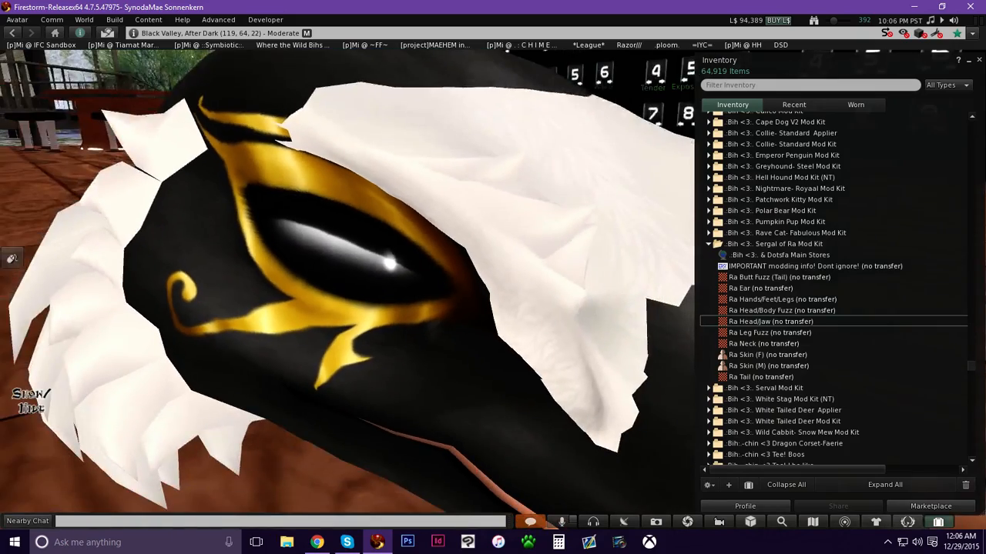
pyautogui.keyDown('ctrl'); pyautogui.keyDown('alt'); pyautogui.moveTo(524, 286); pyautogui.dragTo(524, 339); pyautogui.keyUp('alt'); pyautogui.keyUp('ctrl')
pyautogui.keyDown('alt'); pyautogui.moveTo(460, 232); pyautogui.dragTo(484, 279); pyautogui.keyUp('alt')
pyautogui.rightClick(453, 277)
pyautogui.click(479, 303)
pyautogui.click(49, 150)
pyautogui.click(443, 281)
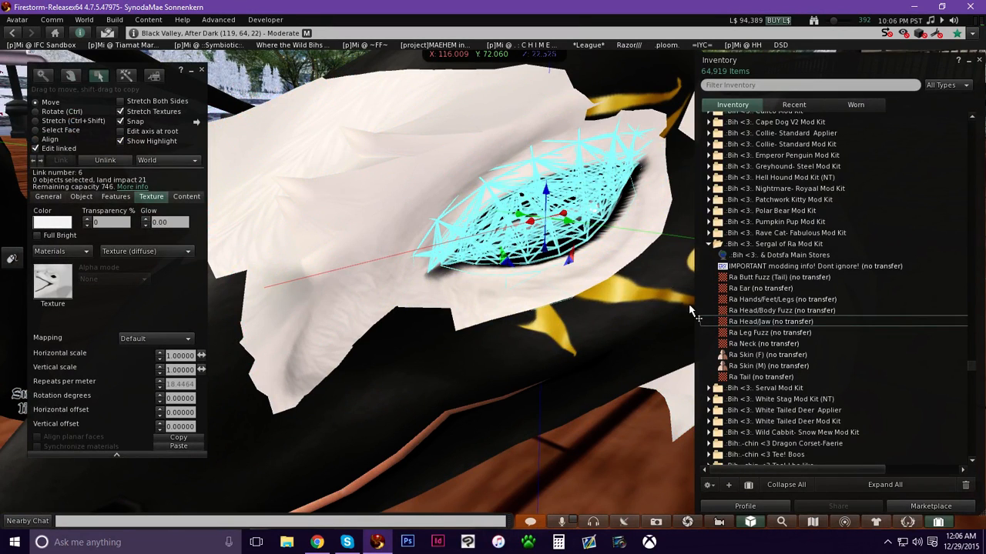
pyautogui.moveTo(770, 321); pyautogui.dragTo(52, 288)
pyautogui.keyDown('ctrl'); pyautogui.keyDown('alt'); pyautogui.moveTo(509, 330); pyautogui.dragTo(549, 368); pyautogui.keyUp('alt'); pyautogui.keyUp('ctrl')
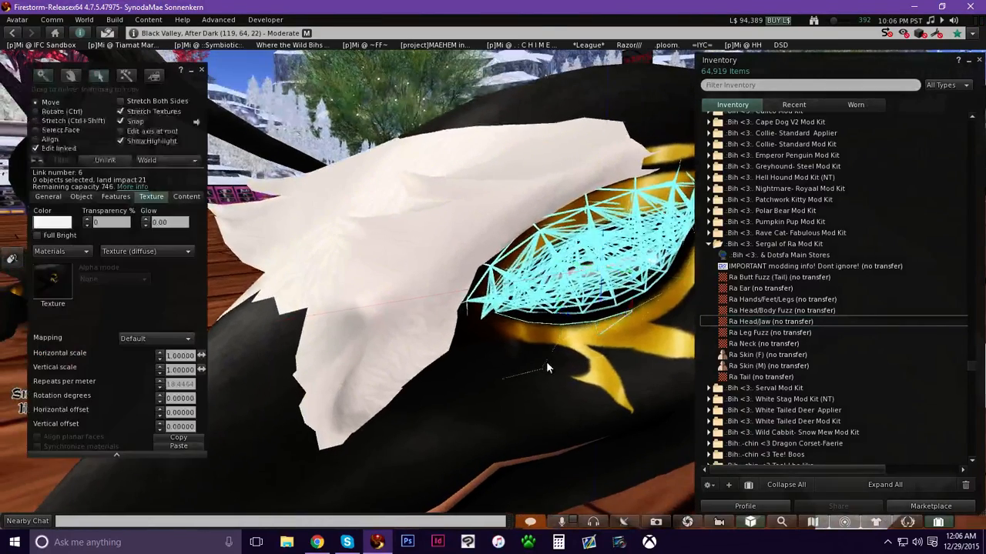
# Show transparent faces, select two inner faces at the front of the head and apply the Ra Head/Jaw texture.
pyautogui.click(440, 242)
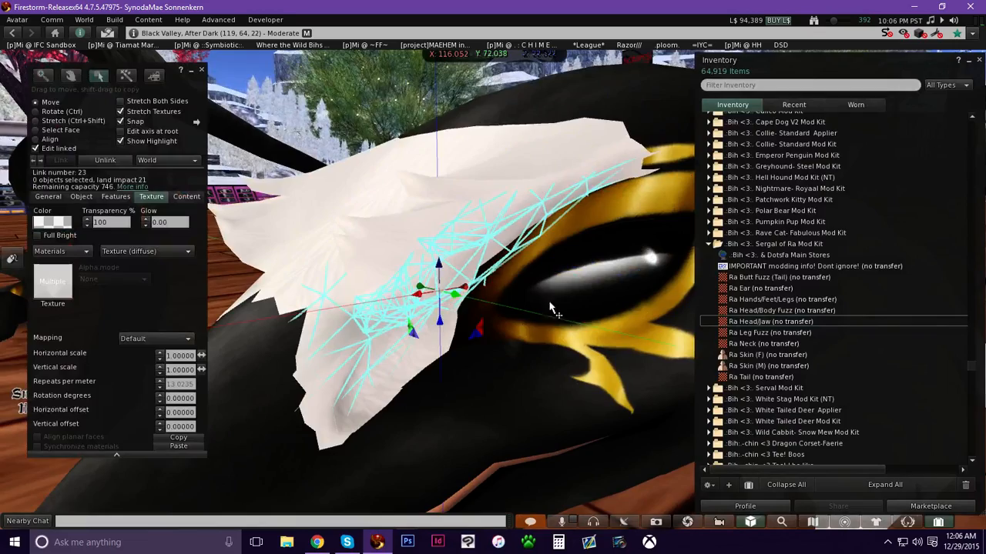
pyautogui.press('Escape')
pyautogui.keyDown('alt'); pyautogui.moveTo(471, 253); pyautogui.dragTo(544, 377); pyautogui.keyUp('alt')
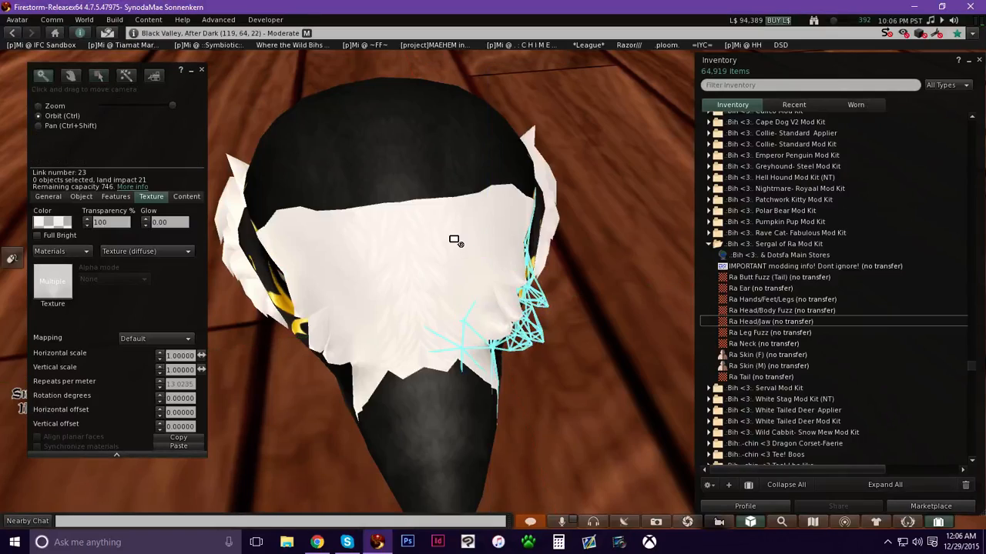
pyautogui.hotkey('ctrl', 'alt', 't')
pyautogui.keyDown('ctrl'); pyautogui.keyDown('alt'); pyautogui.moveTo(345, 254); pyautogui.dragTo(512, 288); pyautogui.keyUp('alt'); pyautogui.keyUp('ctrl')
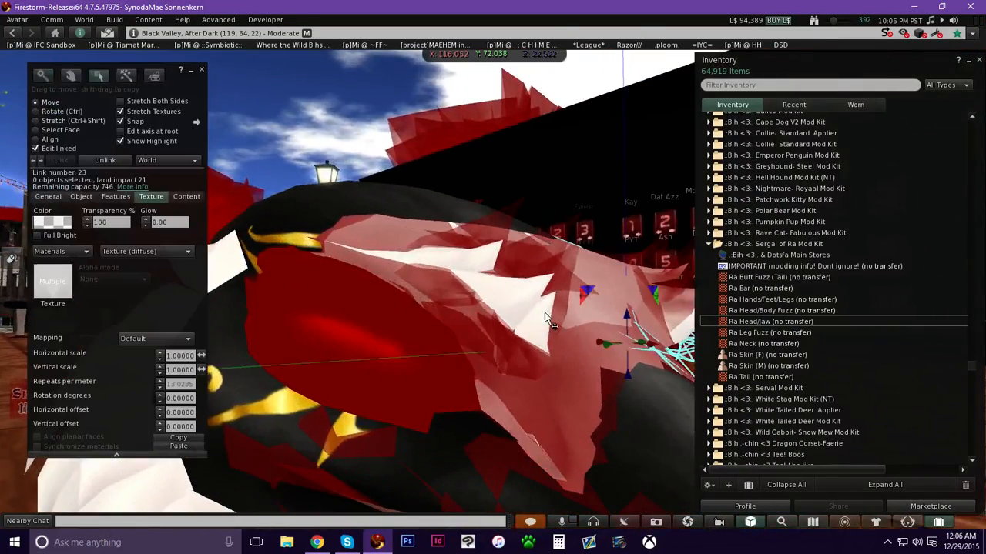
pyautogui.keyDown('ctrl'); pyautogui.keyDown('alt'); pyautogui.moveTo(539, 324); pyautogui.dragTo(455, 171); pyautogui.keyUp('alt'); pyautogui.keyUp('ctrl')
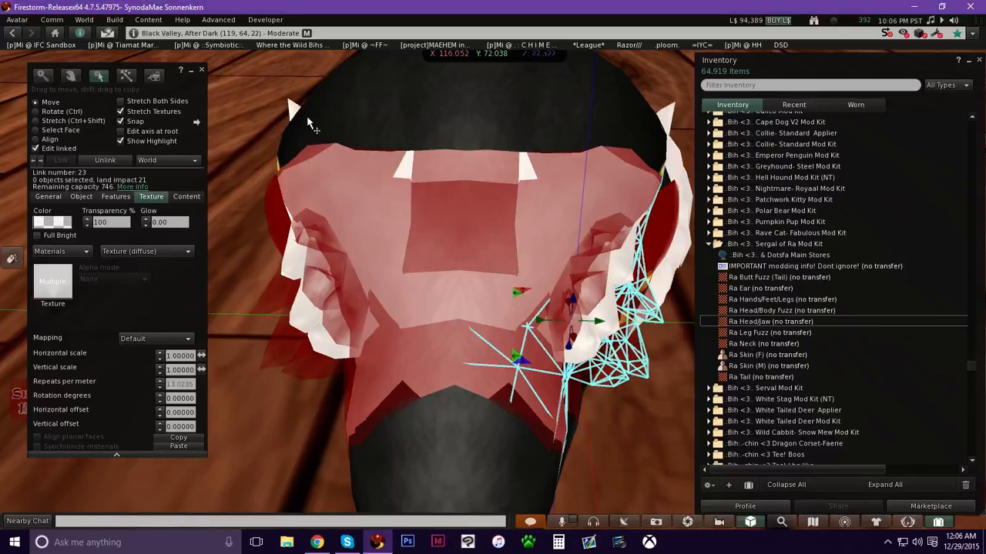
pyautogui.click(66, 131)
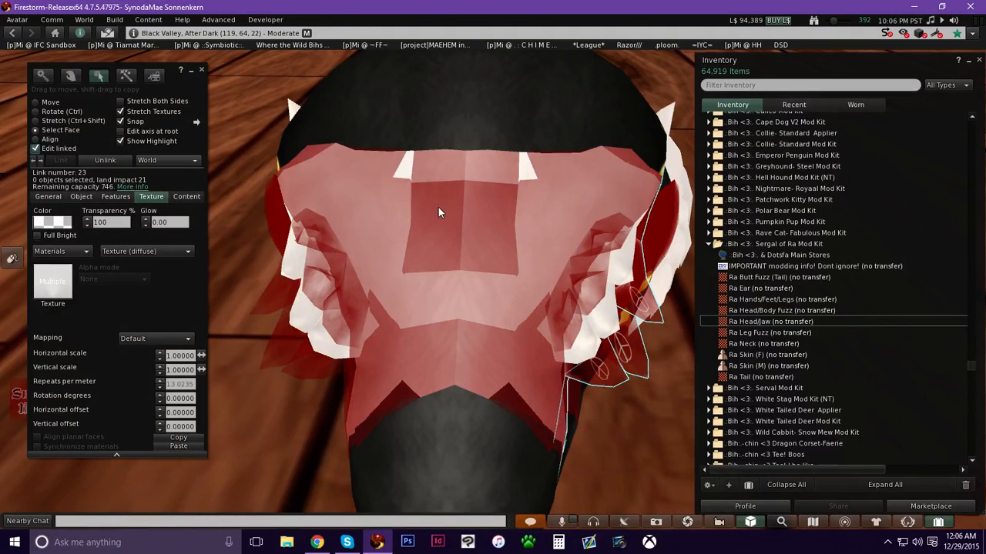
pyautogui.click(407, 171)
pyautogui.keyDown('shift'); pyautogui.click(528, 166); pyautogui.keyUp('shift')
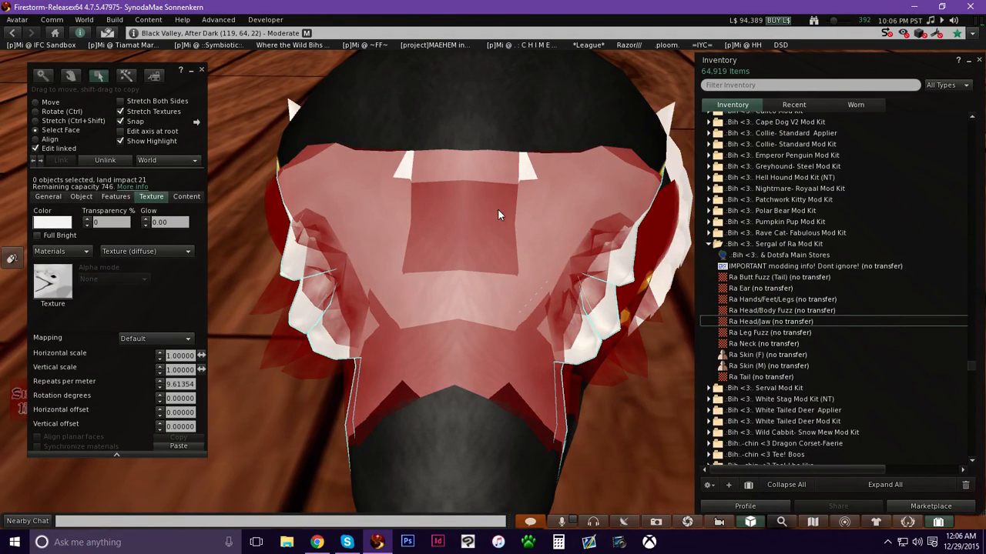
pyautogui.click(419, 130)
pyautogui.click(407, 166)
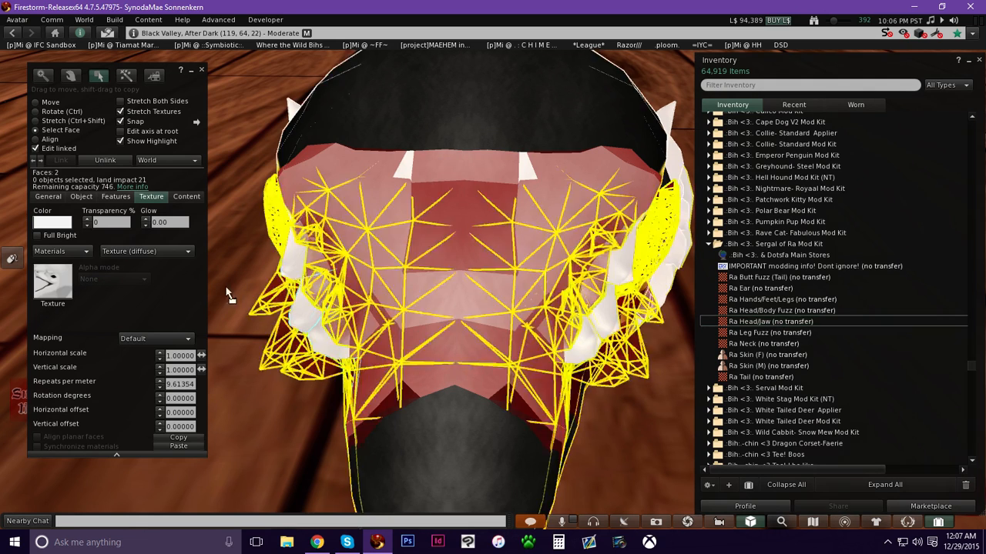
pyautogui.moveTo(47, 291); pyautogui.dragTo(47, 291)
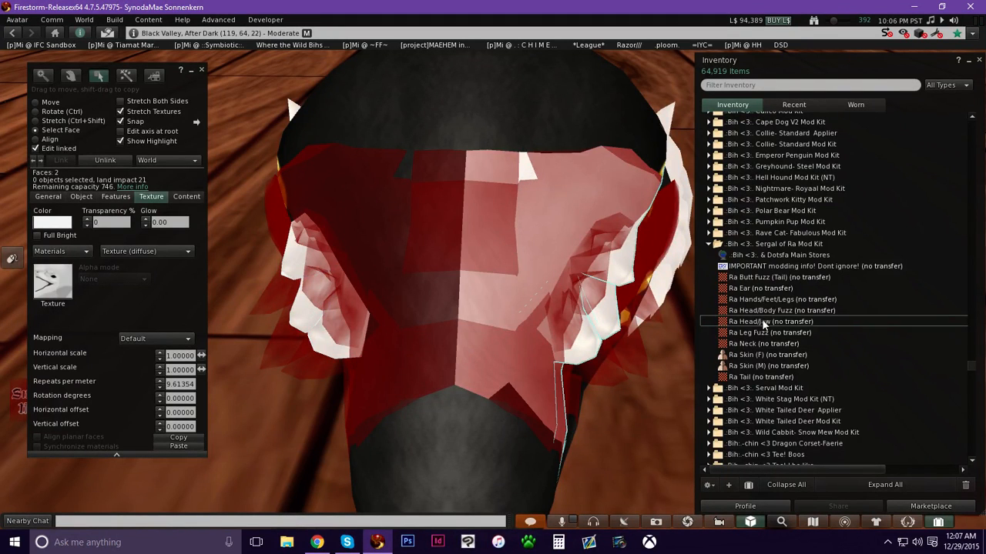
pyautogui.moveTo(762, 319); pyautogui.dragTo(110, 282)
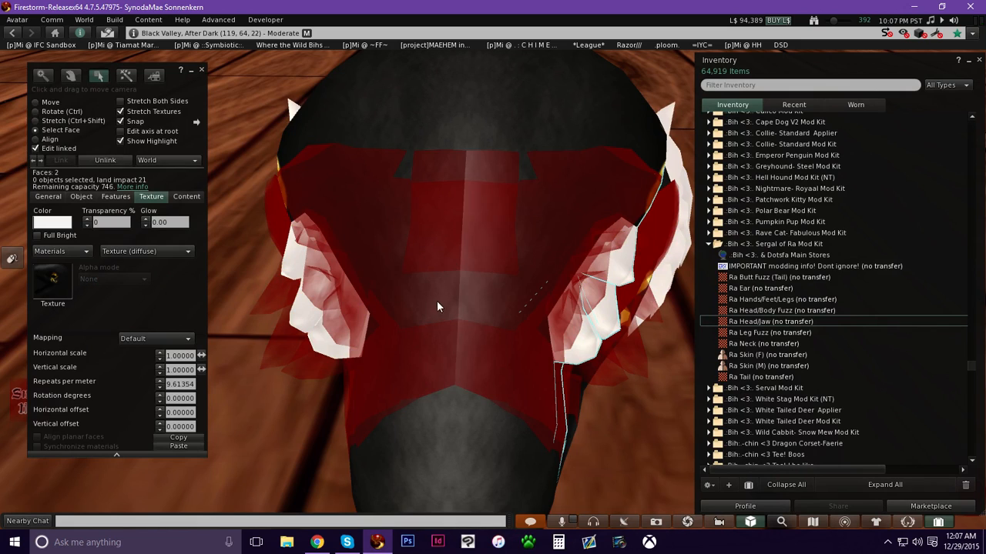
# Select a transparent fuzz face at the side of the head and apply the Ra Head/Body Fuzz texture to it.
pyautogui.hotkey('ctrl', 'alt', 't')
pyautogui.keyDown('ctrl'); pyautogui.keyDown('alt'); pyautogui.moveTo(449, 259); pyautogui.dragTo(678, 123); pyautogui.keyUp('alt'); pyautogui.keyUp('ctrl')
pyautogui.keyDown('alt'); pyautogui.moveTo(346, 285); pyautogui.dragTo(238, 308); pyautogui.keyUp('alt')
pyautogui.keyDown('ctrl'); pyautogui.keyDown('alt'); pyautogui.moveTo(347, 254); pyautogui.dragTo(403, 304); pyautogui.keyUp('alt'); pyautogui.keyUp('ctrl')
pyautogui.click(350, 316)
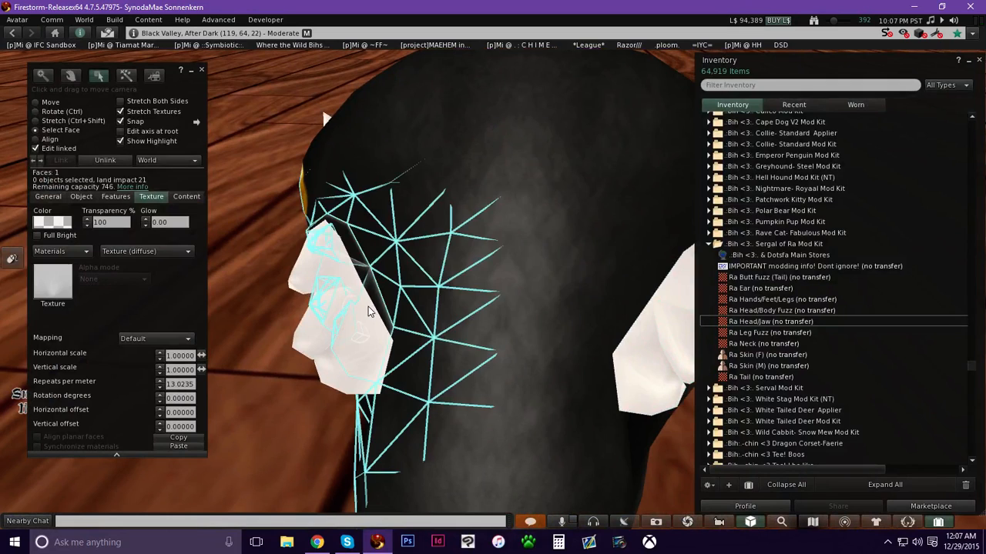
pyautogui.hotkey('ctrl', 'alt', 't')
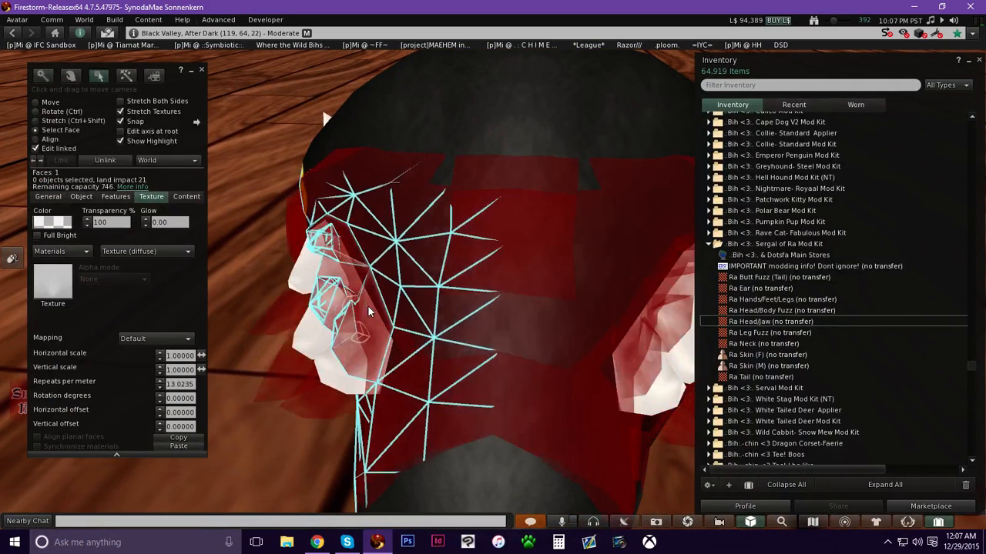
pyautogui.click(322, 339)
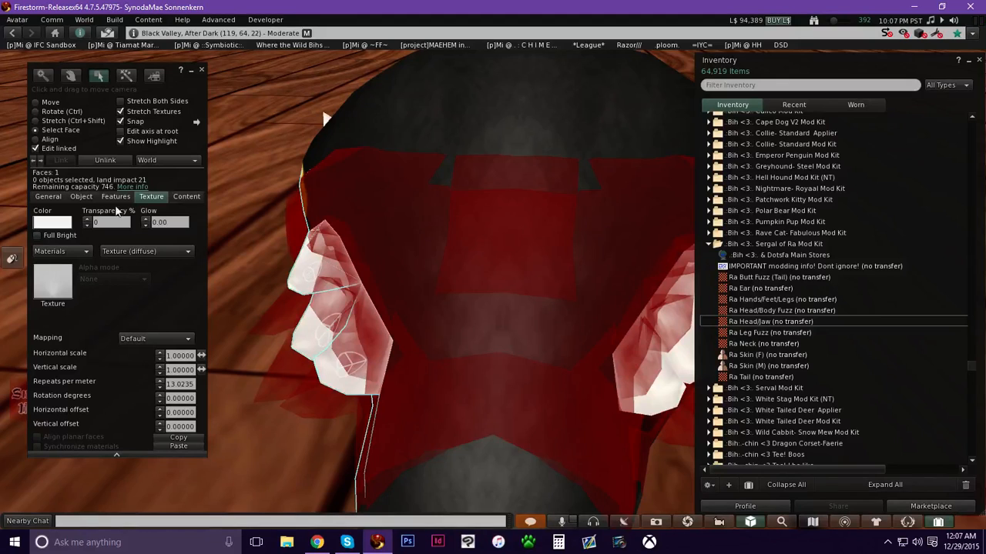
pyautogui.click(769, 309)
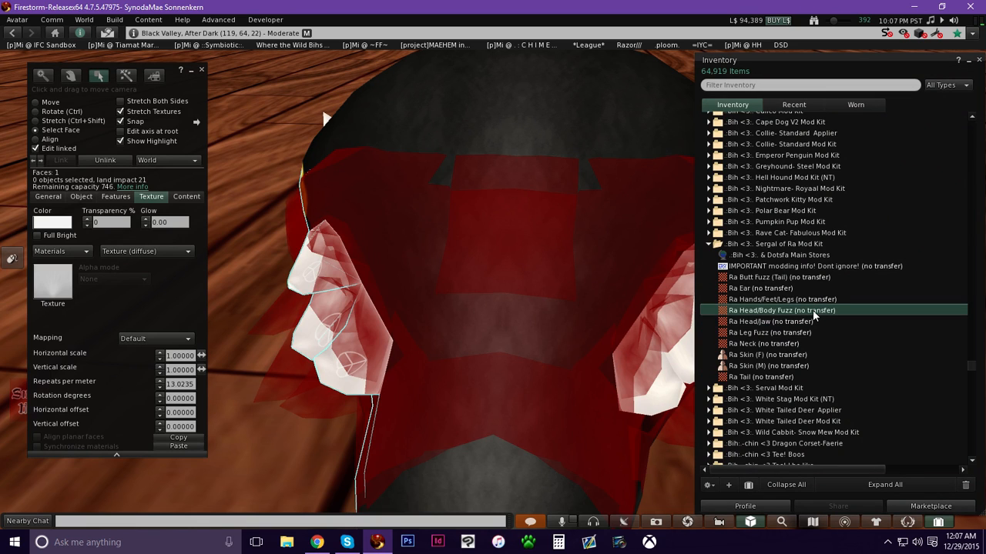
pyautogui.doubleClick(812, 310)
pyautogui.click(377, 411)
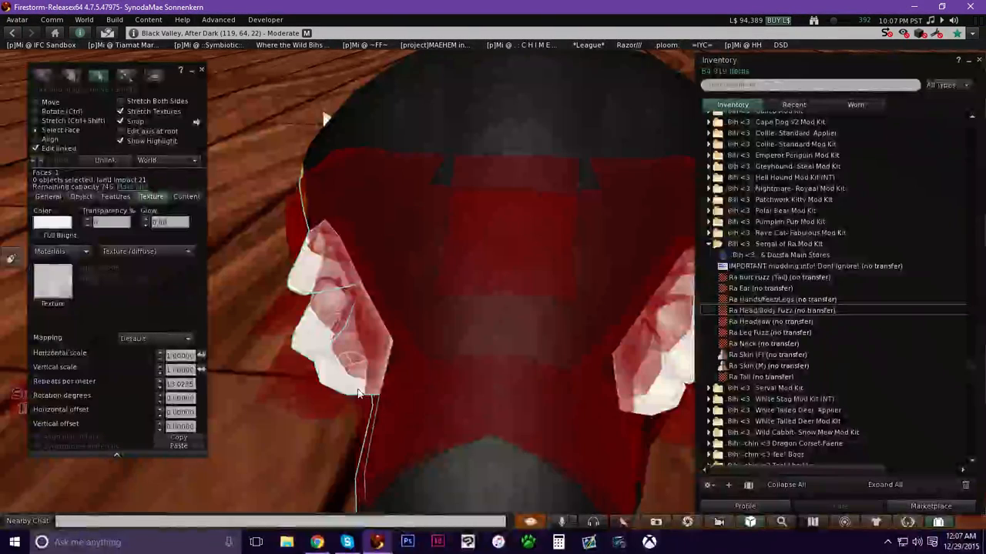
pyautogui.moveTo(747, 315); pyautogui.dragTo(150, 308)
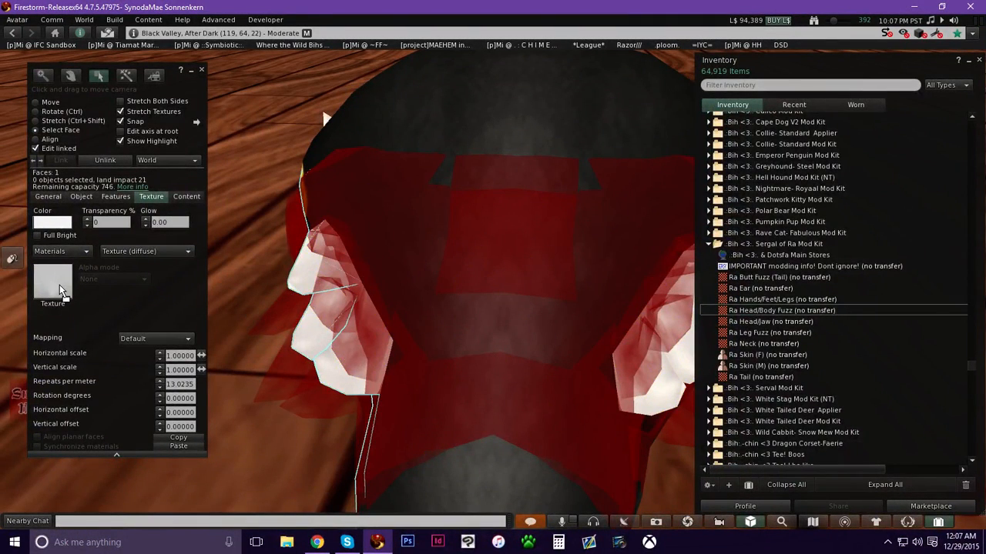
pyautogui.moveTo(62, 291); pyautogui.dragTo(60, 291)
pyautogui.keyDown('alt'); pyautogui.moveTo(375, 343); pyautogui.dragTo(497, 271); pyautogui.keyUp('alt')
pyautogui.click(524, 237)
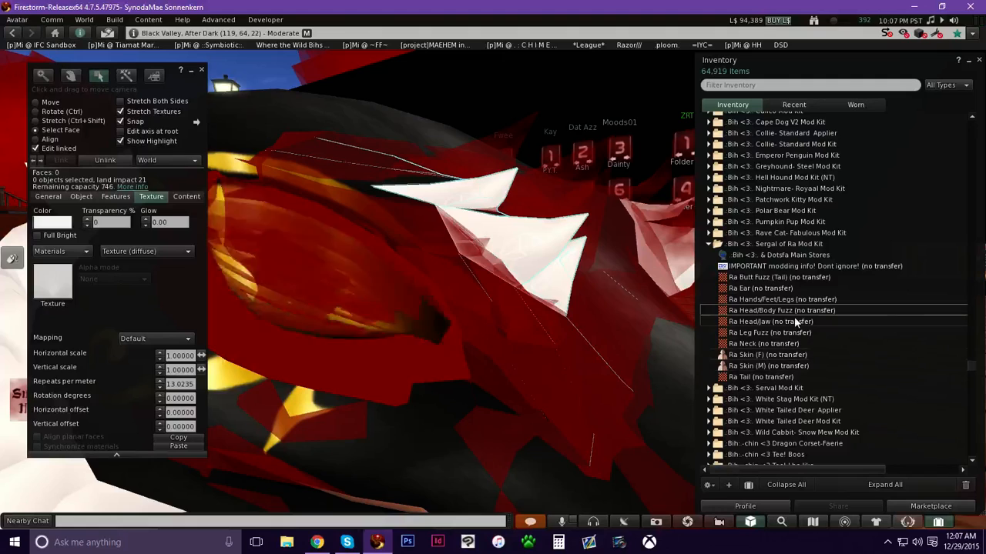
# Apply the Ra Head/Body Fuzz texture to the selected fuzz face, then to two fuzz spikes on top of the head.
pyautogui.moveTo(791, 310); pyautogui.dragTo(56, 291)
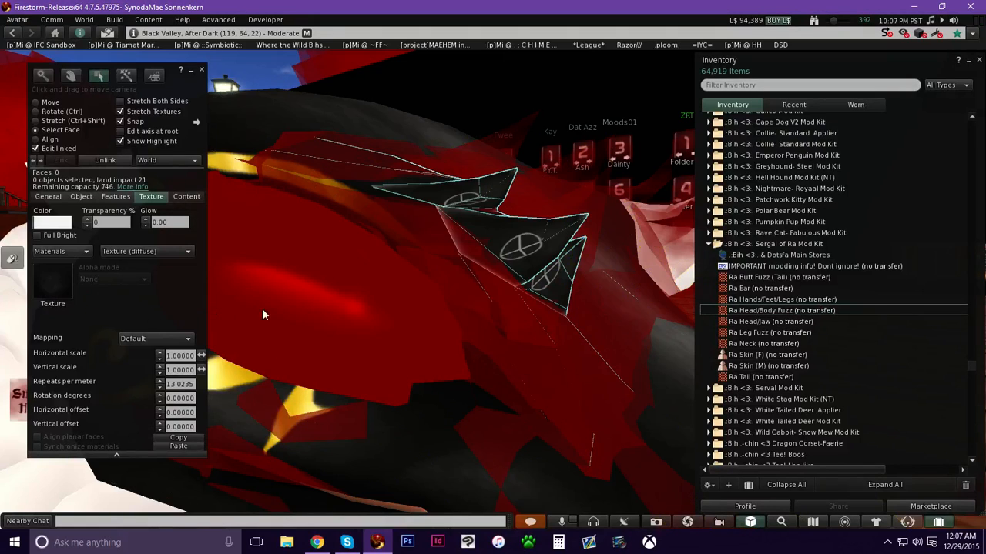
pyautogui.press('alt')
pyautogui.keyDown('ctrl'); pyautogui.keyDown('alt'); pyautogui.moveTo(630, 276); pyautogui.dragTo(462, 158); pyautogui.keyUp('alt'); pyautogui.keyUp('ctrl')
pyautogui.click(561, 260)
pyautogui.keyDown('ctrl'); pyautogui.keyDown('alt'); pyautogui.moveTo(462, 266); pyautogui.dragTo(463, 261); pyautogui.keyUp('alt'); pyautogui.keyUp('ctrl')
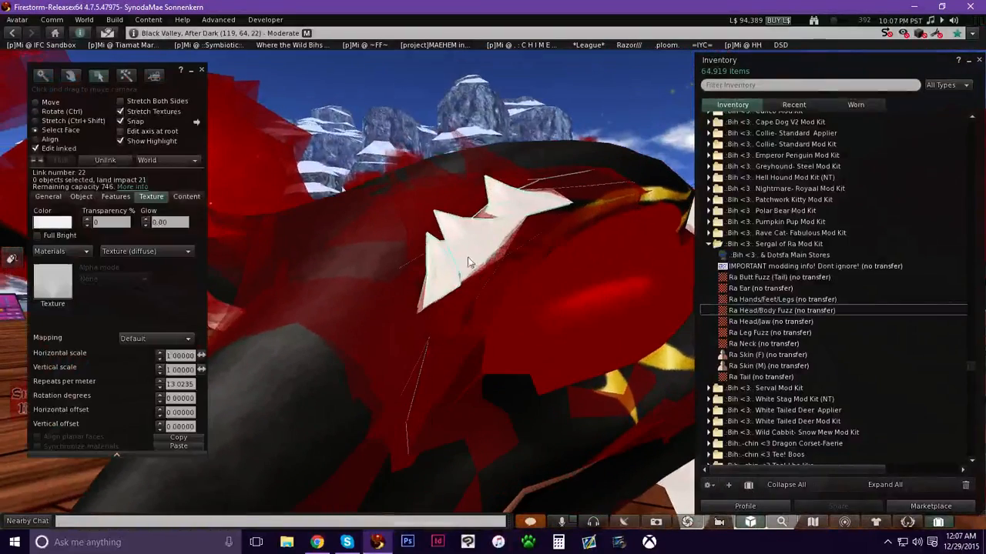
pyautogui.keyDown('shift'); pyautogui.click(463, 247); pyautogui.keyUp('shift')
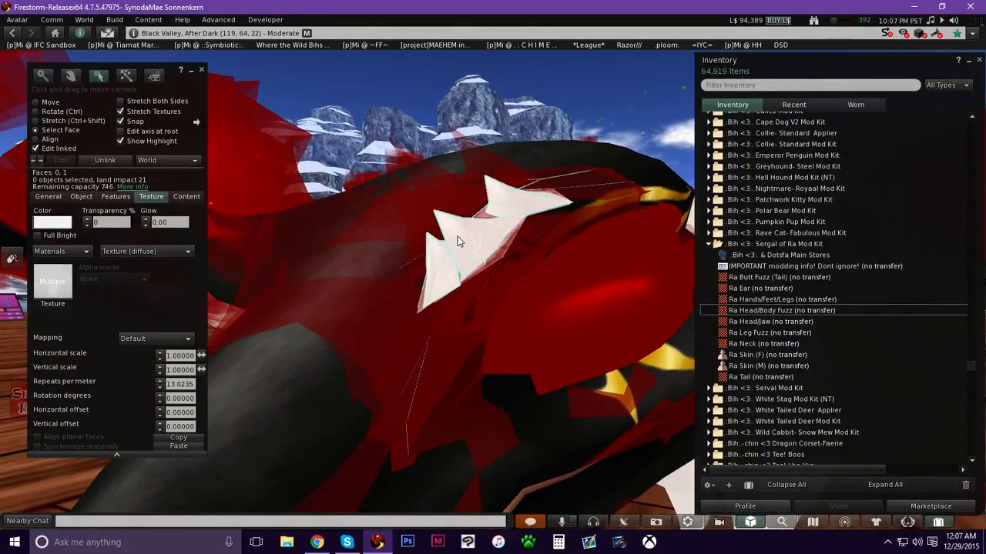
pyautogui.moveTo(800, 313); pyautogui.dragTo(66, 291)
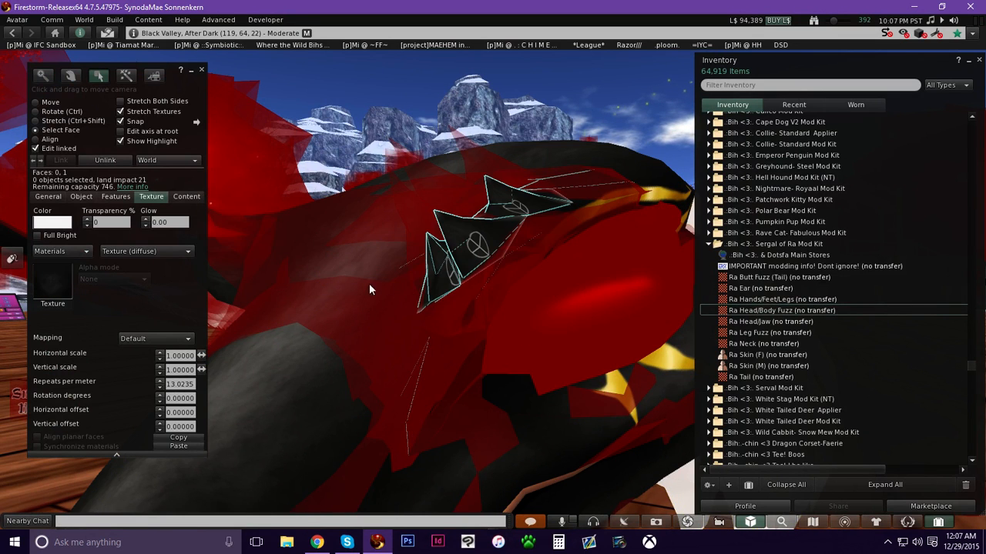
# Select the four cheek fuzz faces at the side of the head and apply the Ra Head/Body Fuzz texture.
pyautogui.moveTo(507, 264)
pyautogui.keyDown('ctrl'); pyautogui.keyDown('alt'); pyautogui.mouseDown()
pyautogui.moveTo(655, 293)
pyautogui.moveTo(624, 287)
pyautogui.moveTo(523, 212)
pyautogui.moveTo(446, 193)
pyautogui.moveTo(629, 297)
pyautogui.moveTo(385, 279)
pyautogui.moveTo(497, 282)
pyautogui.moveTo(502, 252)
pyautogui.mouseUp(); pyautogui.keyUp('alt'); pyautogui.keyUp('ctrl')
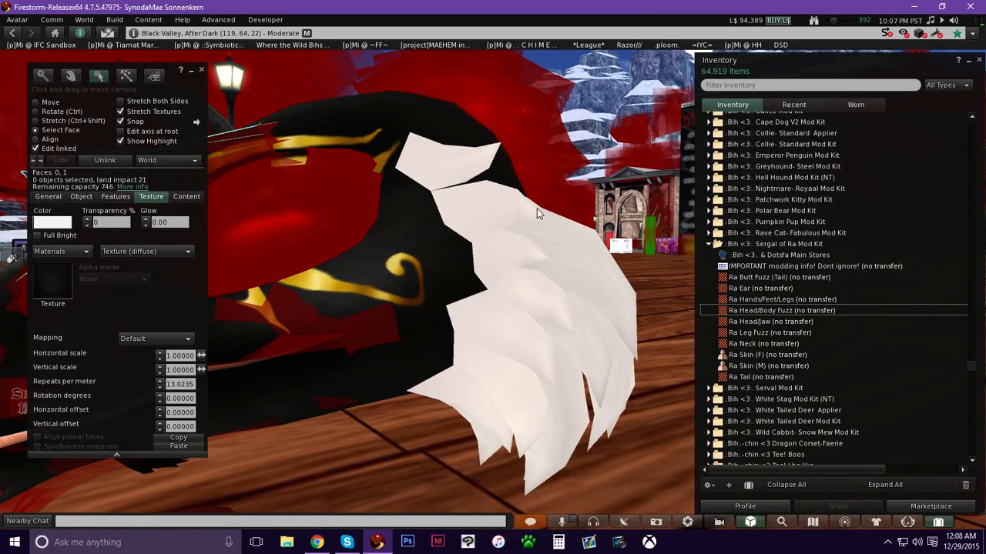
pyautogui.click(482, 218)
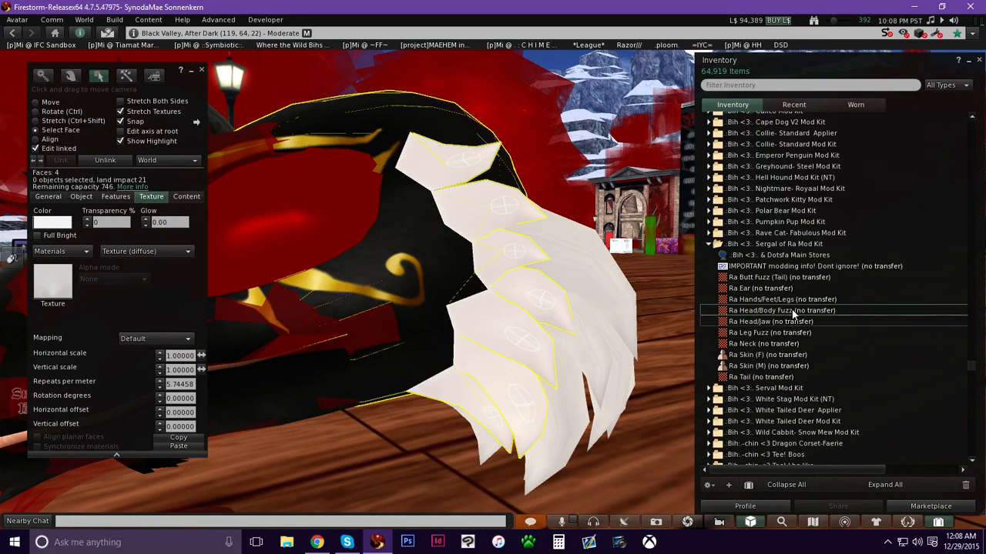
pyautogui.moveTo(793, 308); pyautogui.dragTo(54, 297)
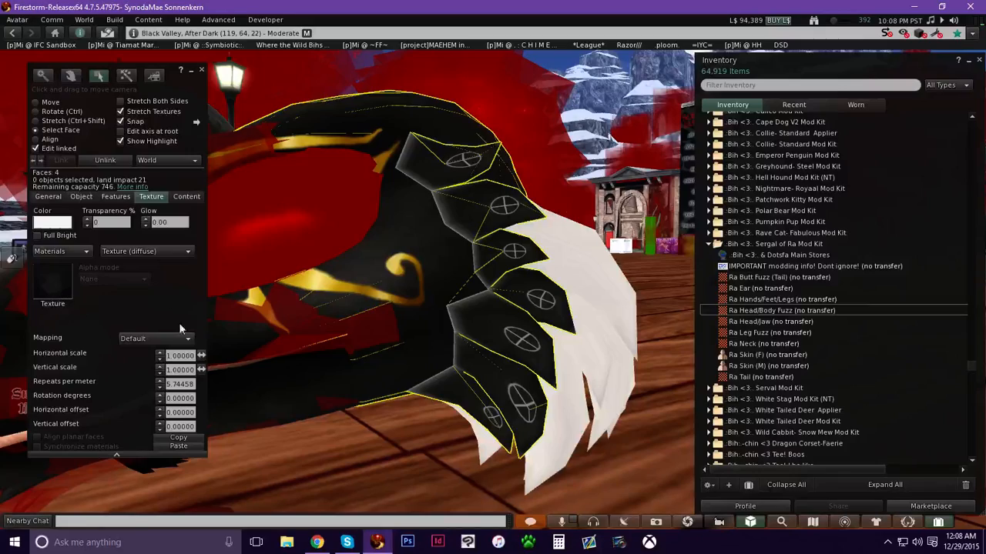
# Select a fuzz face at the back of the head and apply the Ra Head/Body Fuzz texture to it.
pyautogui.press('alt')
pyautogui.keyDown('alt'); pyautogui.moveTo(497, 331); pyautogui.dragTo(358, 343); pyautogui.keyUp('alt')
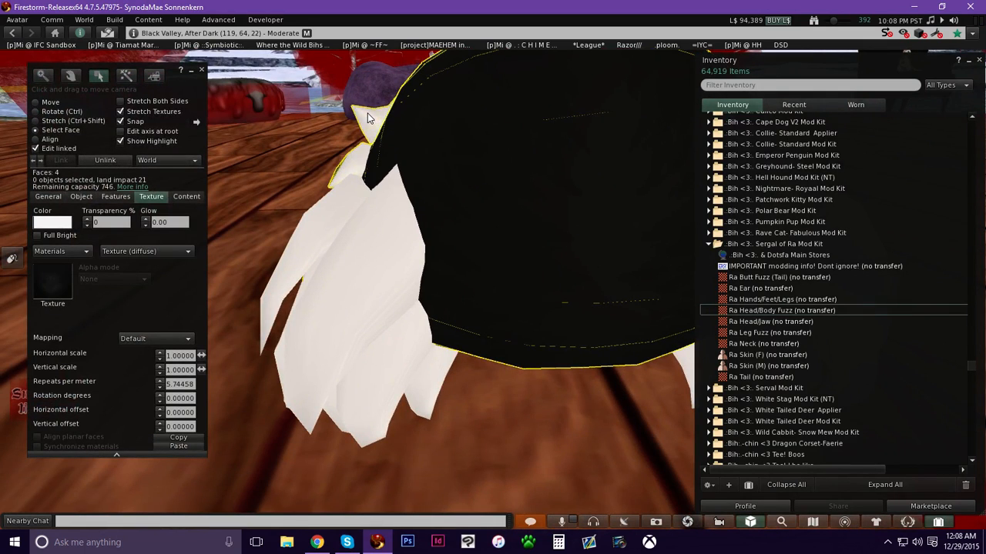
pyautogui.click(368, 117)
pyautogui.moveTo(760, 312); pyautogui.dragTo(52, 283)
# Select two more fuzz faces at the back of the head and drop the Ra Head/Body Fuzz texture onto them.
pyautogui.keyDown('alt'); pyautogui.moveTo(412, 216); pyautogui.dragTo(332, 231); pyautogui.keyUp('alt')
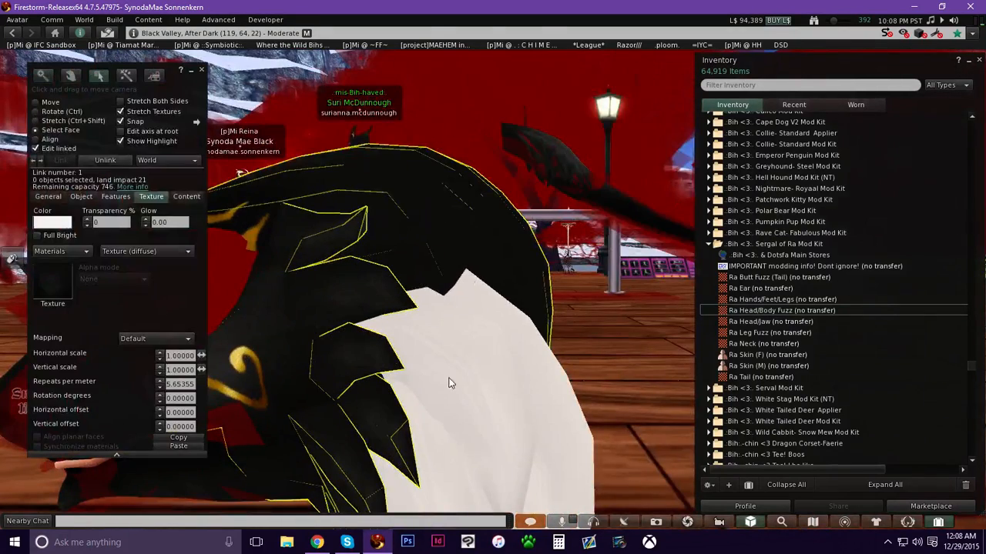
pyautogui.keyDown('alt'); pyautogui.moveTo(451, 382); pyautogui.dragTo(498, 275); pyautogui.keyUp('alt')
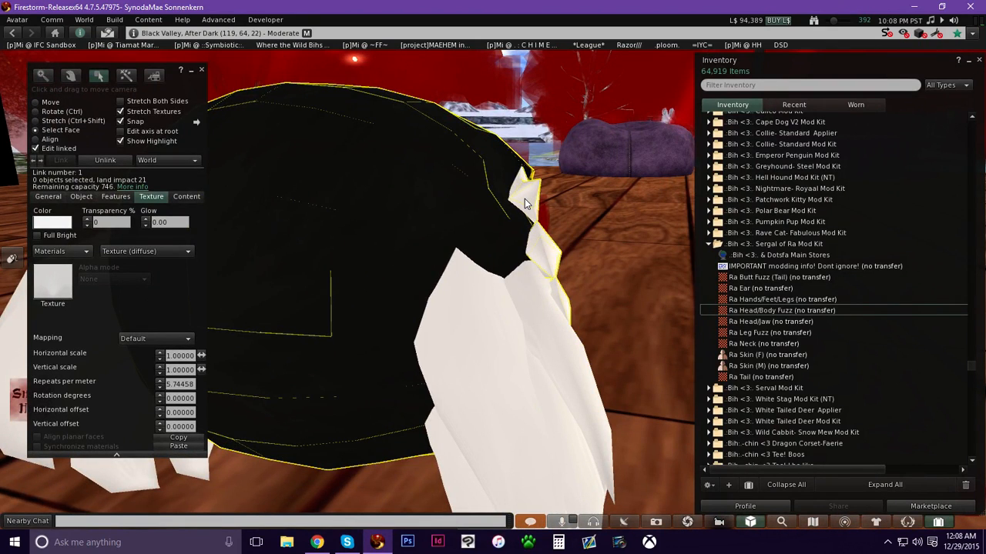
pyautogui.keyDown('shift'); pyautogui.click(525, 199); pyautogui.keyUp('shift')
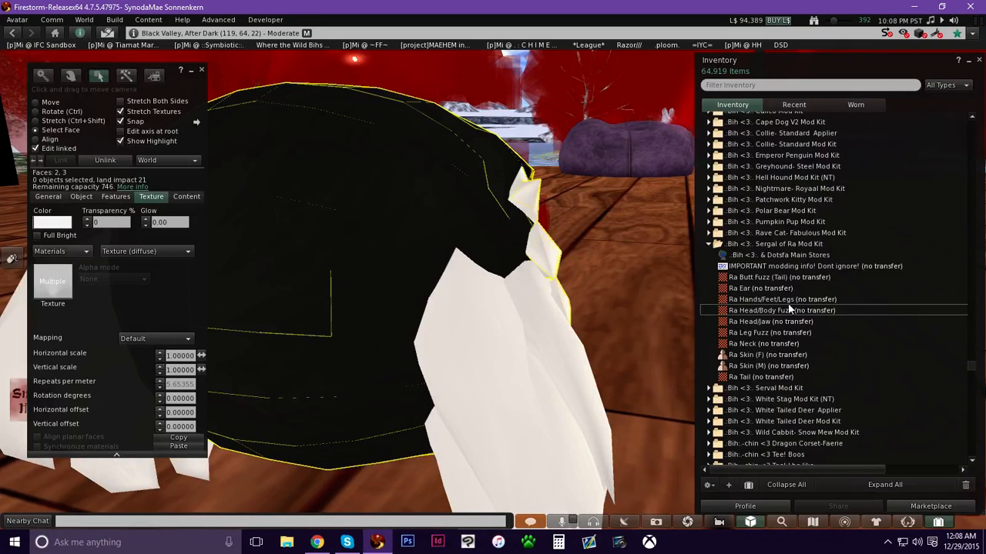
pyautogui.moveTo(785, 310); pyautogui.dragTo(101, 323)
pyautogui.moveTo(54, 286); pyautogui.dragTo(54, 288)
pyautogui.keyDown('alt'); pyautogui.moveTo(449, 272); pyautogui.dragTo(492, 273); pyautogui.keyUp('alt')
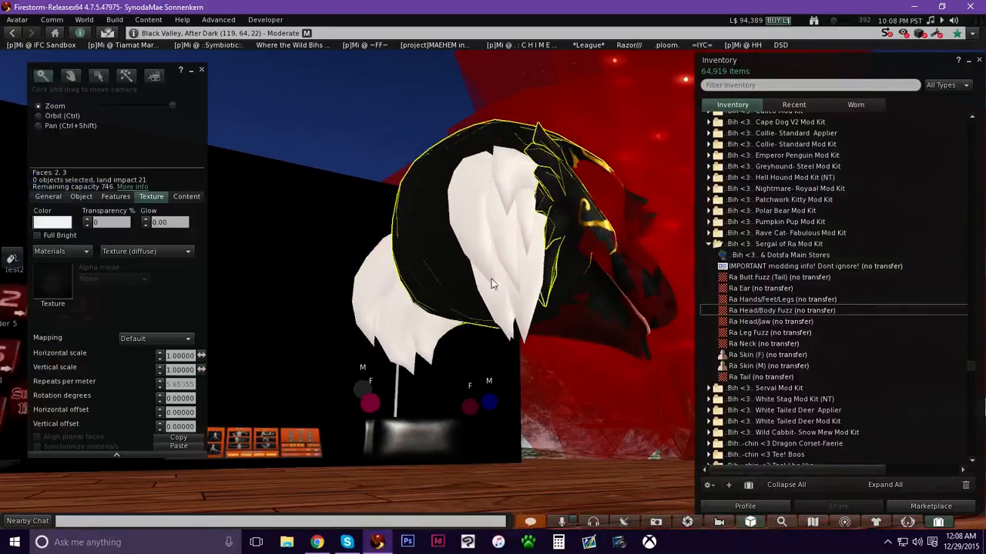
pyautogui.click(48, 103)
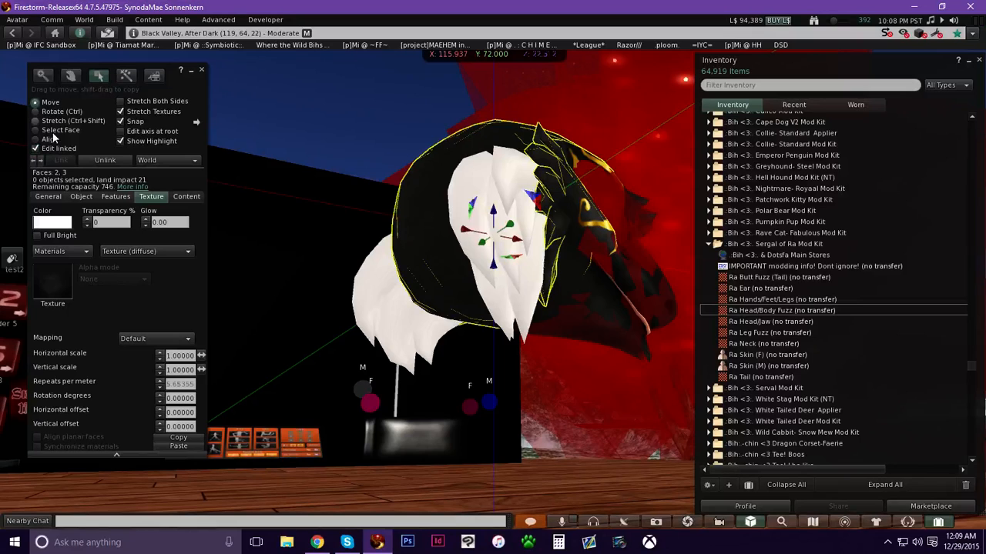
pyautogui.click(64, 132)
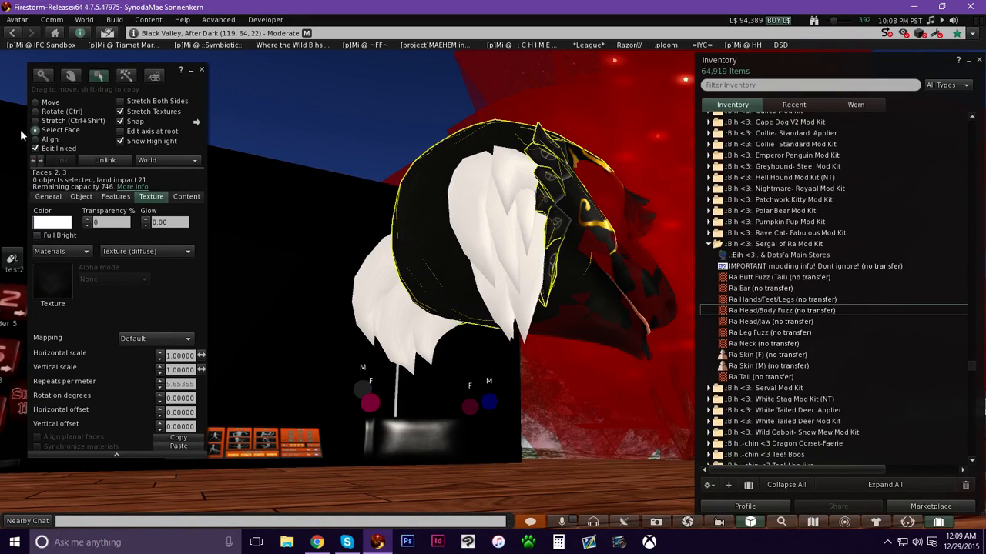
pyautogui.click(50, 102)
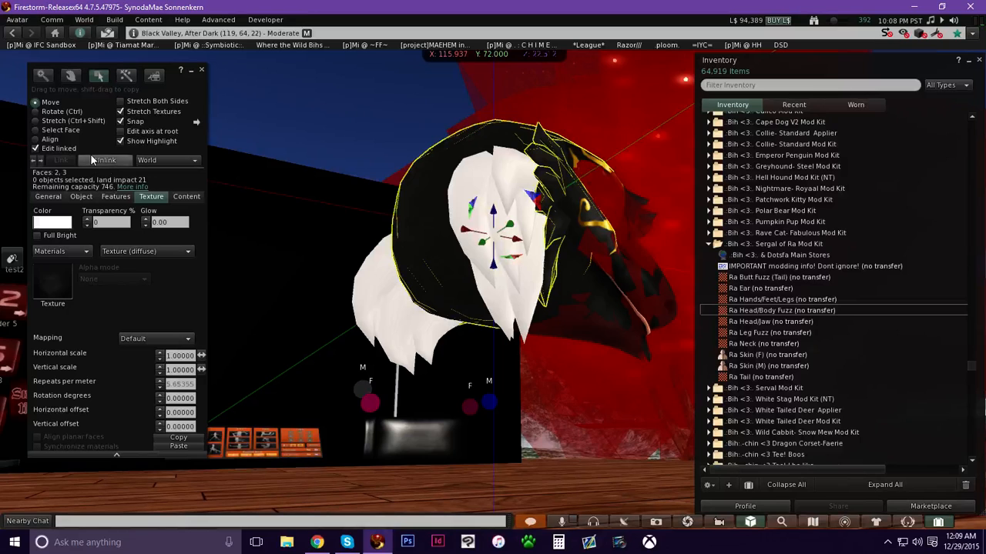
pyautogui.click(63, 130)
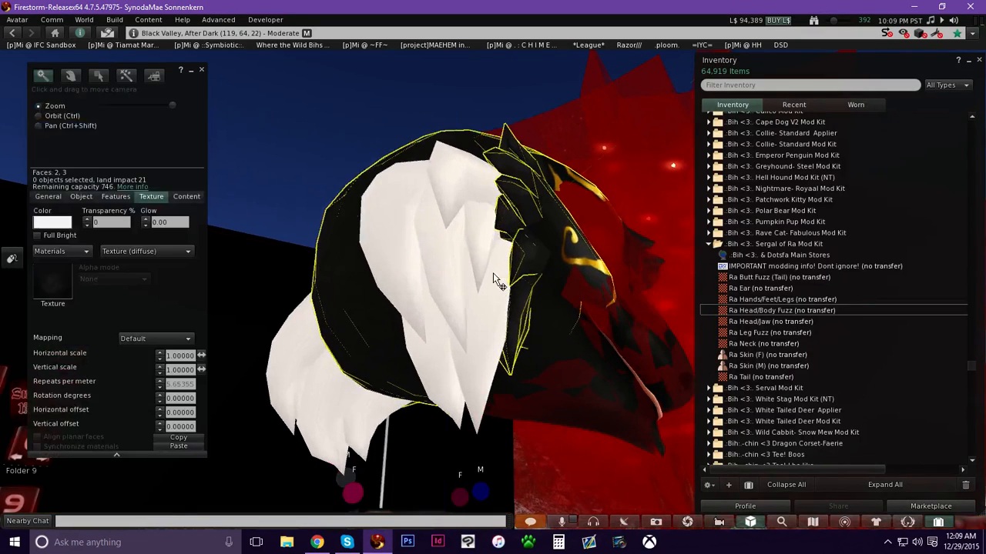
# Try to move a cheek fuzz piece beside the head and undo the moves.
pyautogui.moveTo(486, 270); pyautogui.dragTo(477, 351)
pyautogui.moveTo(476, 275); pyautogui.dragTo(292, 256)
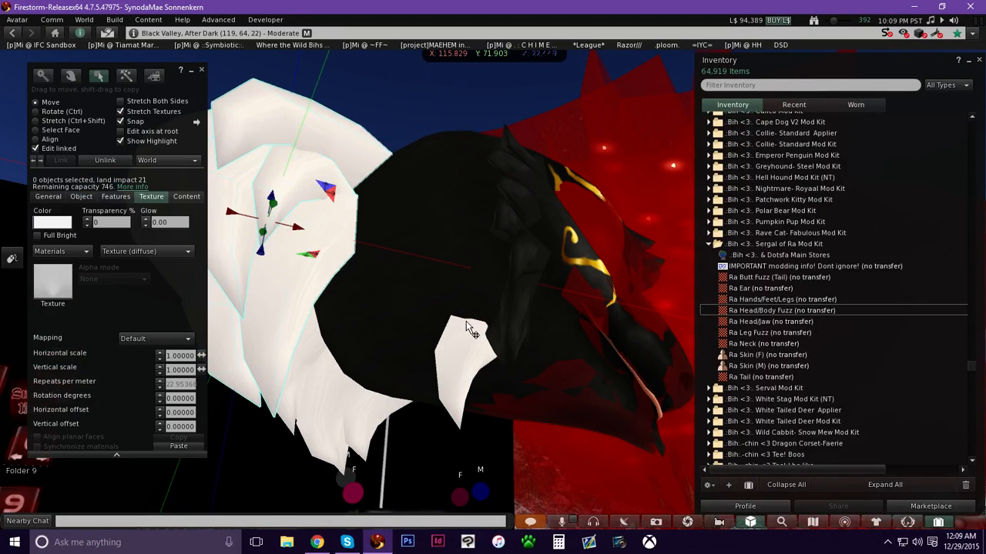
pyautogui.hotkey('ctrl', 'z')
pyautogui.keyDown('alt'); pyautogui.moveTo(459, 347); pyautogui.dragTo(331, 245); pyautogui.keyUp('alt')
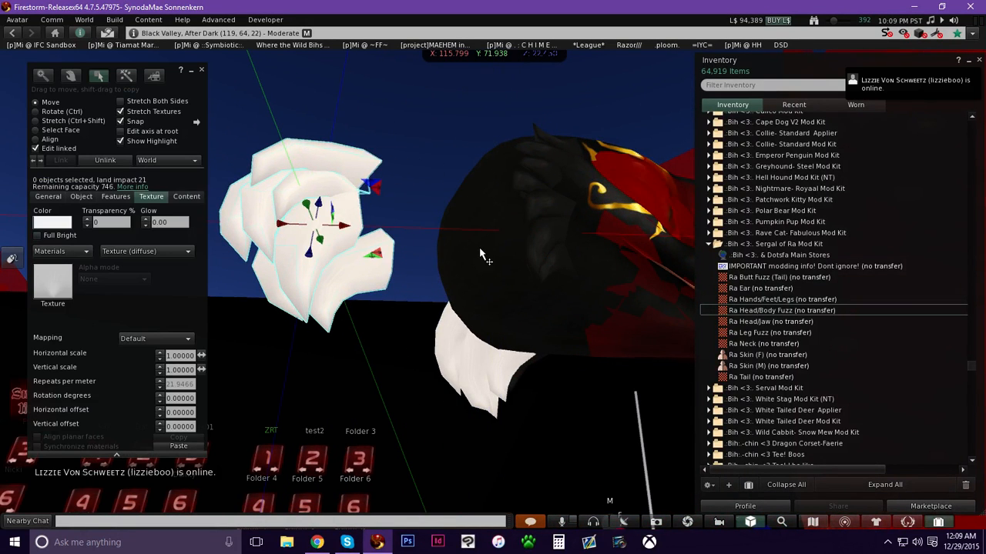
pyautogui.press('ctrl')
pyautogui.hotkey('ctrl', 'z')
pyautogui.press('ctrl')
# Apply the Ra Head/Body Fuzz texture to the selected cheek fuzz piece.
pyautogui.click(751, 311)
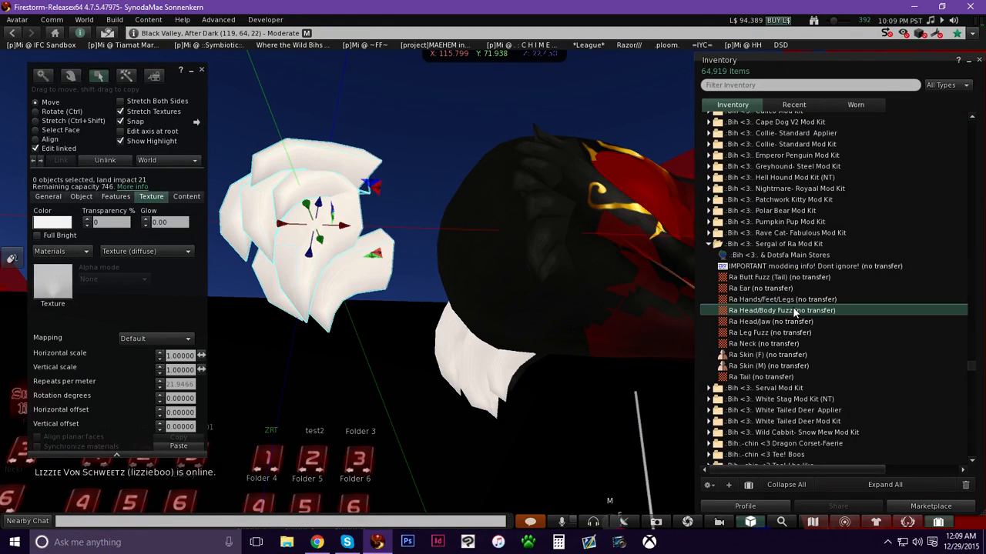
pyautogui.moveTo(715, 312); pyautogui.dragTo(61, 292)
pyautogui.hotkey('ctrl', 'b')
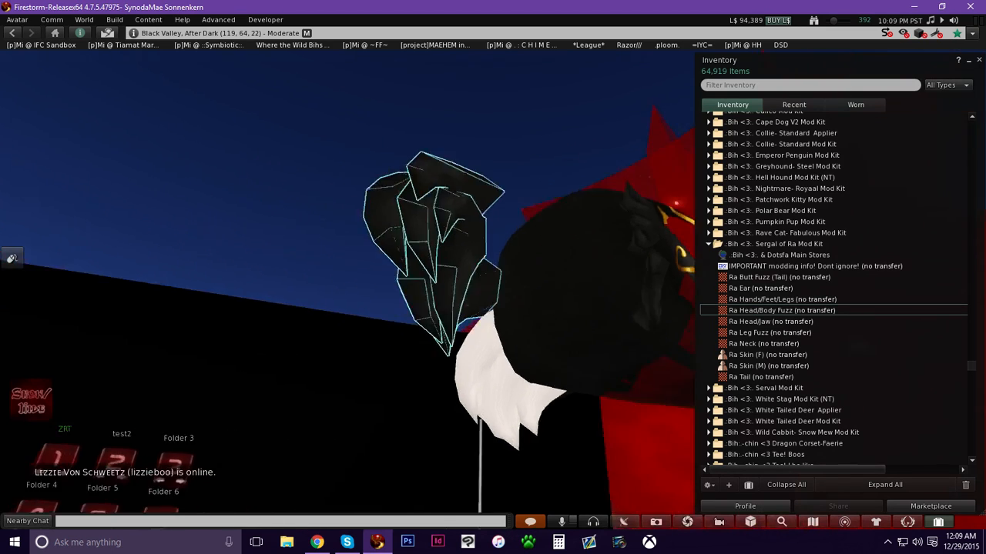
pyautogui.hotkey('ctrl', 'b')
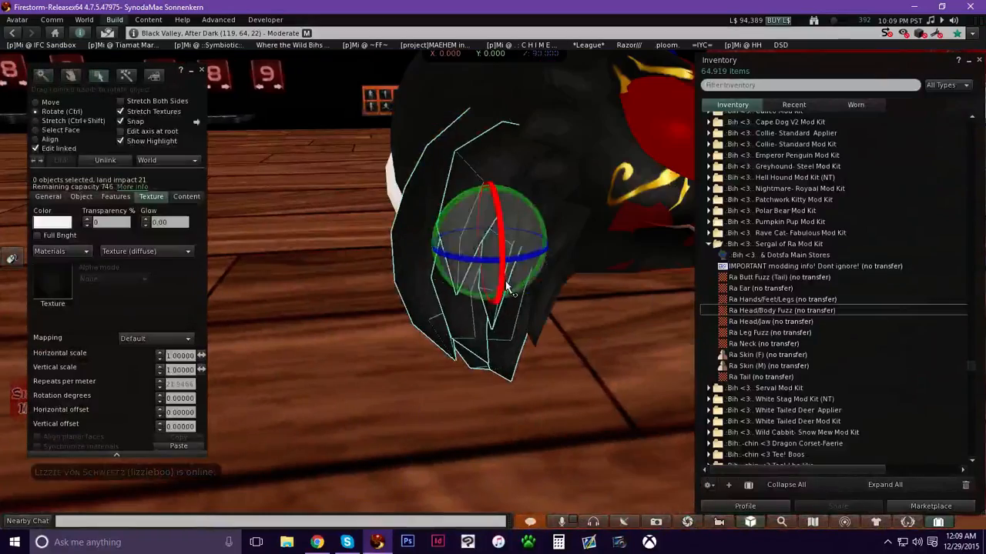
pyautogui.keyDown('alt'); pyautogui.moveTo(498, 203); pyautogui.dragTo(470, 286); pyautogui.keyUp('alt')
pyautogui.keyDown('alt'); pyautogui.moveTo(258, 292); pyautogui.dragTo(449, 255); pyautogui.keyUp('alt')
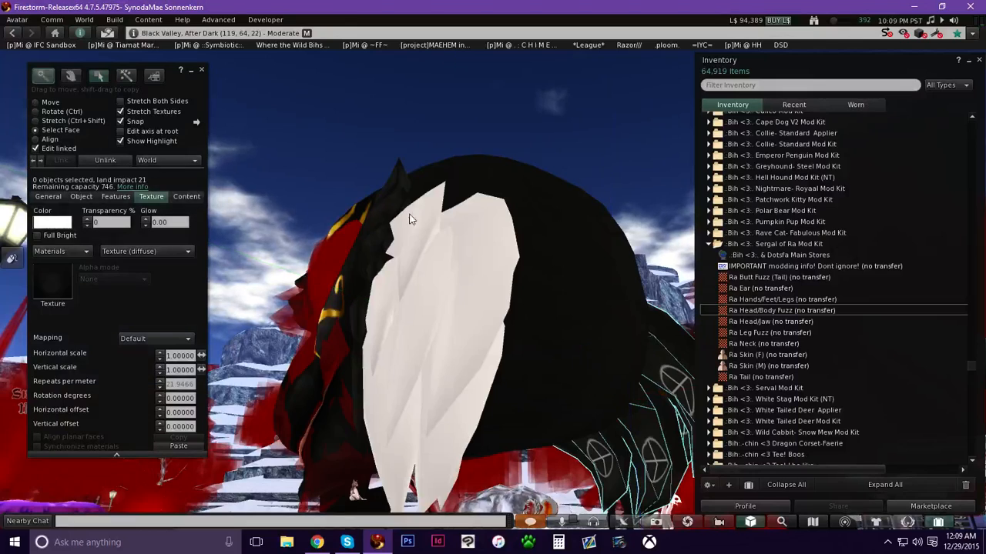
# Select the inner face of the cheek fuzz and apply the Ra Head/Body Fuzz texture to it.
pyautogui.click(424, 248)
pyautogui.keyDown('ctrl'); pyautogui.keyDown('alt'); pyautogui.moveTo(439, 233); pyautogui.dragTo(462, 231); pyautogui.keyUp('alt'); pyautogui.keyUp('ctrl')
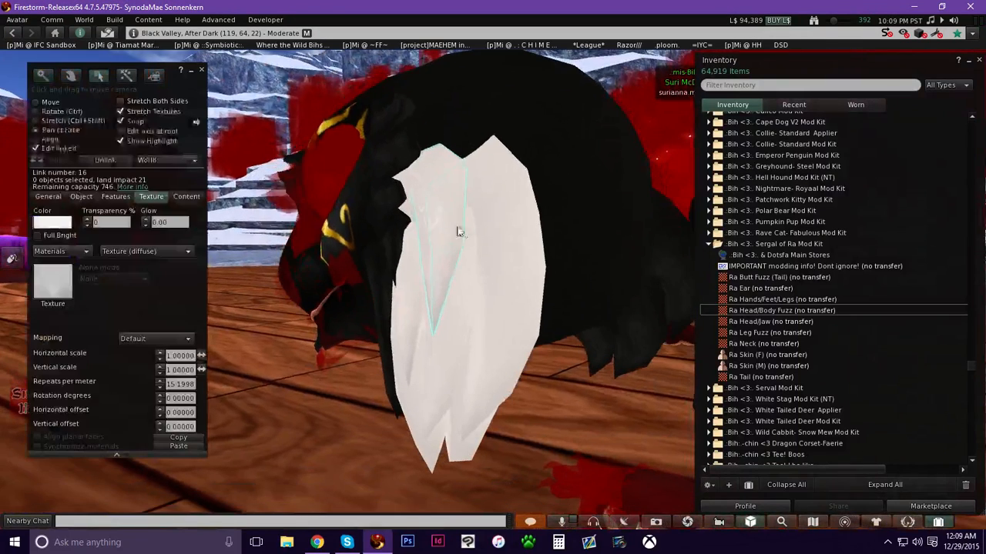
pyautogui.click(519, 222)
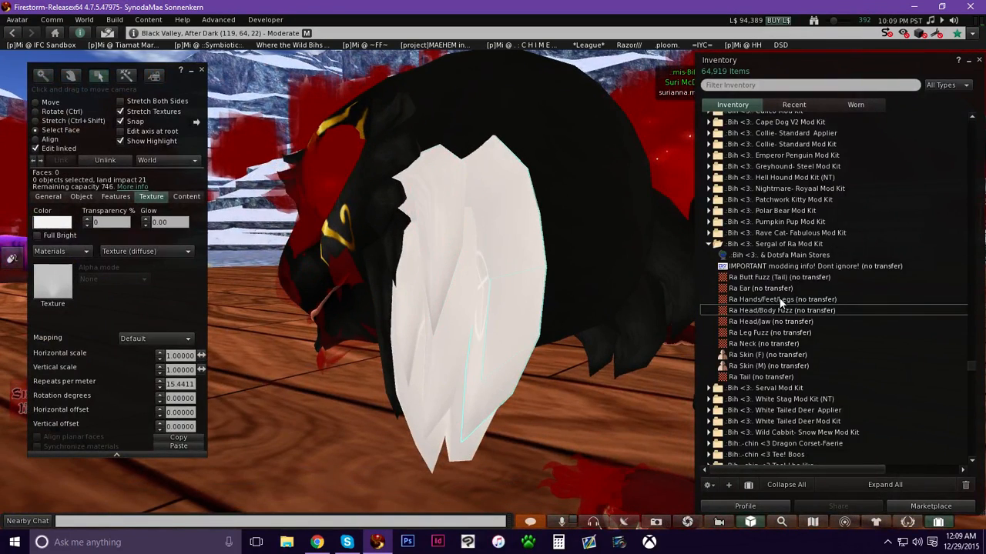
pyautogui.moveTo(783, 310); pyautogui.dragTo(55, 291)
# Select the remaining white cheek fuzz pieces and apply the Ra Head/Body Fuzz texture to them.
pyautogui.keyDown('ctrl'); pyautogui.keyDown('alt'); pyautogui.moveTo(498, 266); pyautogui.dragTo(528, 184); pyautogui.keyUp('alt'); pyautogui.keyUp('ctrl')
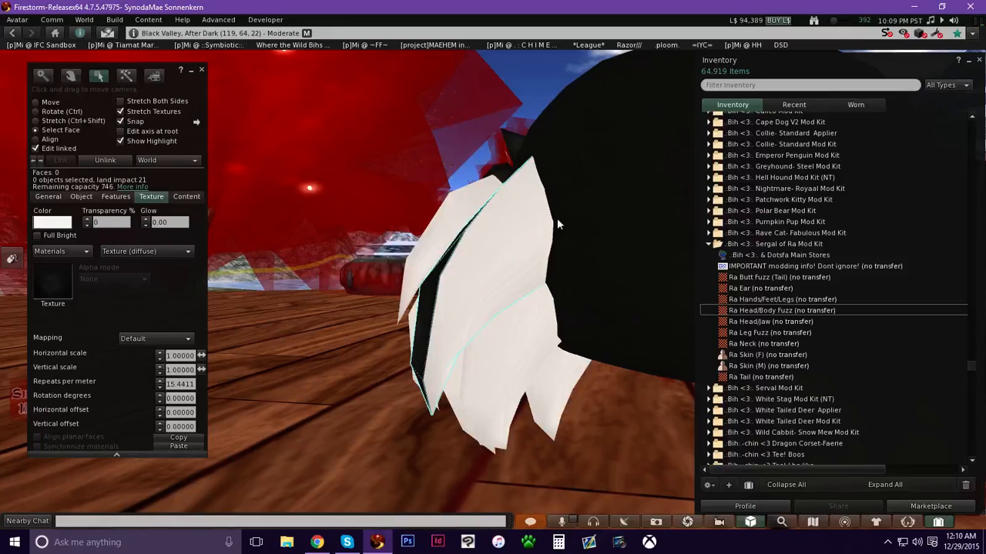
pyautogui.keyDown('ctrl'); pyautogui.keyDown('alt'); pyautogui.moveTo(484, 277); pyautogui.dragTo(520, 242); pyautogui.keyUp('alt'); pyautogui.keyUp('ctrl')
pyautogui.click(48, 103)
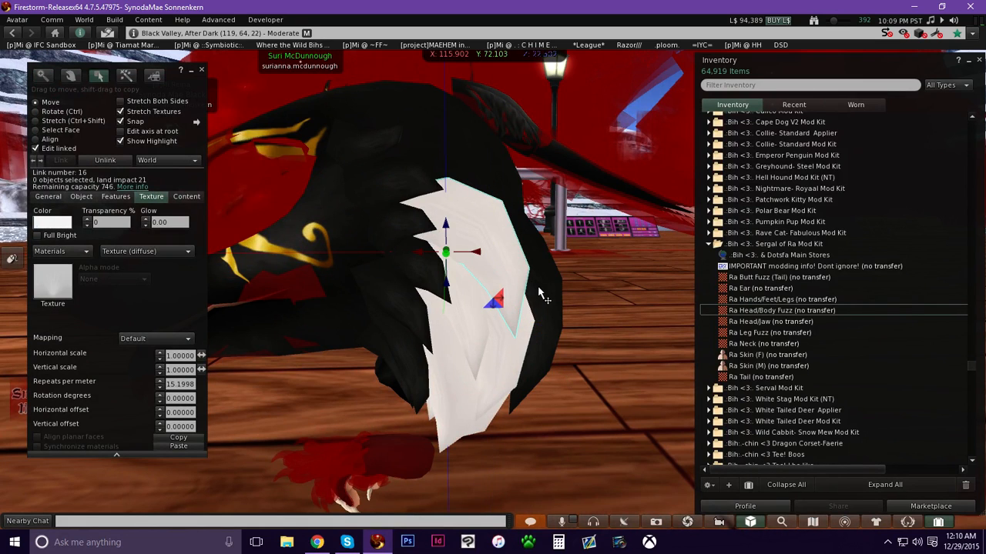
pyautogui.keyDown('shift'); pyautogui.click(512, 376); pyautogui.keyUp('shift')
pyautogui.keyDown('shift'); pyautogui.click(507, 367); pyautogui.keyUp('shift')
pyautogui.keyDown('shift'); pyautogui.click(462, 378); pyautogui.keyUp('shift')
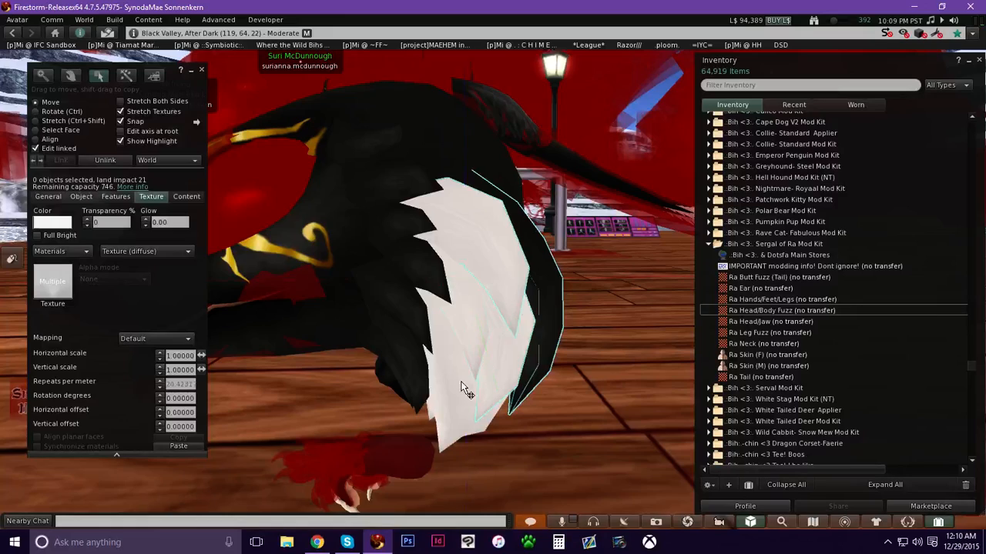
pyautogui.keyDown('ctrl'); pyautogui.keyDown('alt'); pyautogui.moveTo(496, 362); pyautogui.dragTo(501, 280); pyautogui.keyUp('alt'); pyautogui.keyUp('ctrl')
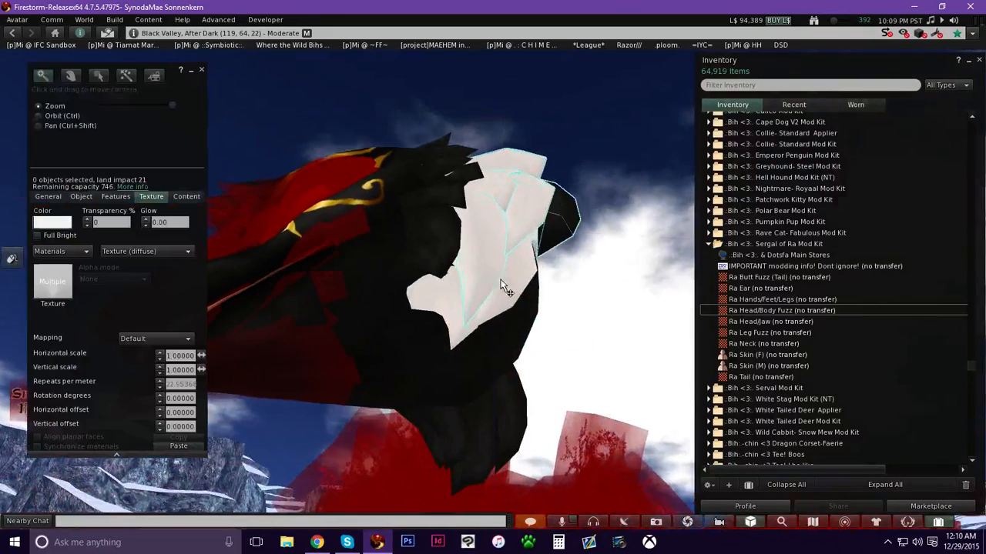
pyautogui.keyDown('shift'); pyautogui.click(460, 336); pyautogui.keyUp('shift')
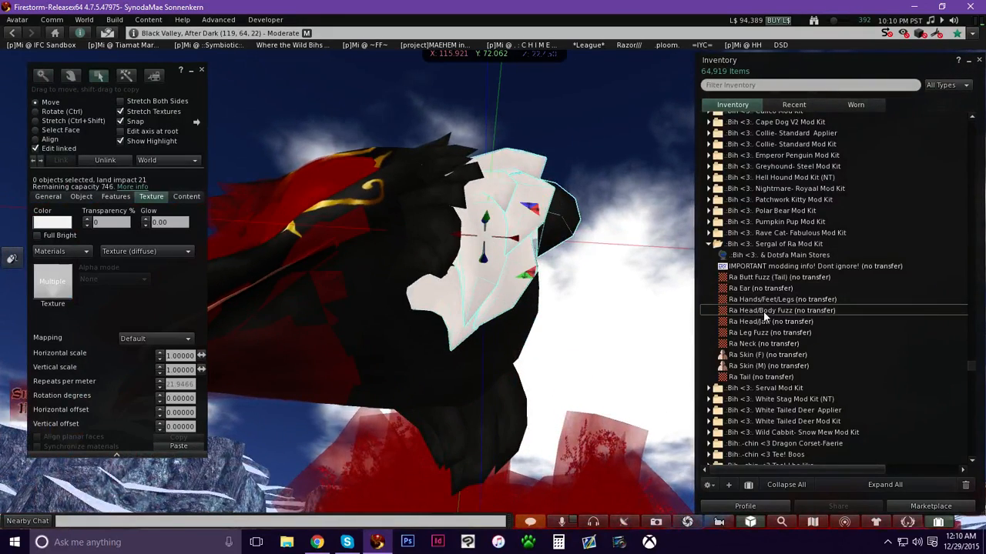
pyautogui.moveTo(767, 312); pyautogui.dragTo(62, 285)
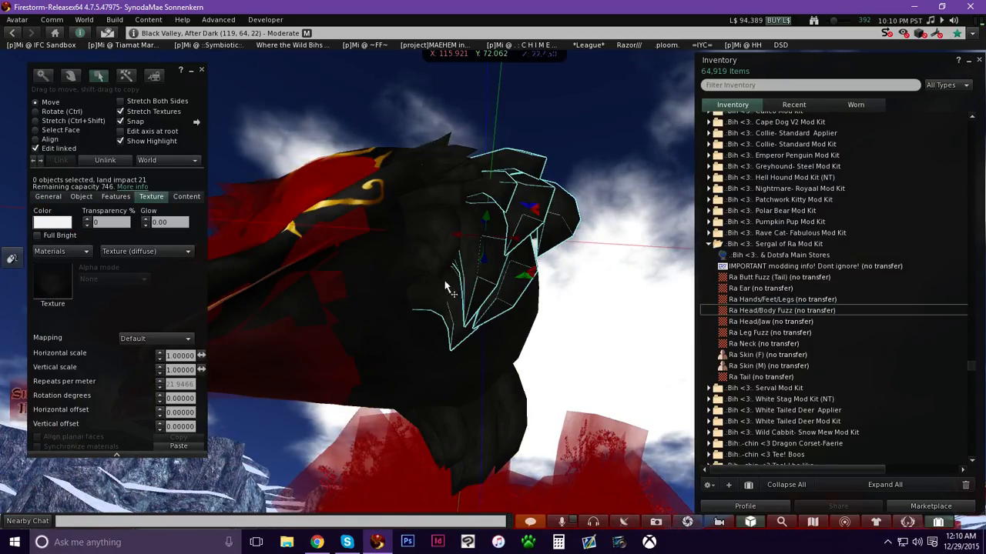
# Exit edit mode and close the inventory window.
pyautogui.press('Escape')
pyautogui.keyDown('ctrl'); pyautogui.keyDown('alt'); pyautogui.moveTo(500, 231); pyautogui.dragTo(501, 331); pyautogui.keyUp('alt'); pyautogui.keyUp('ctrl')
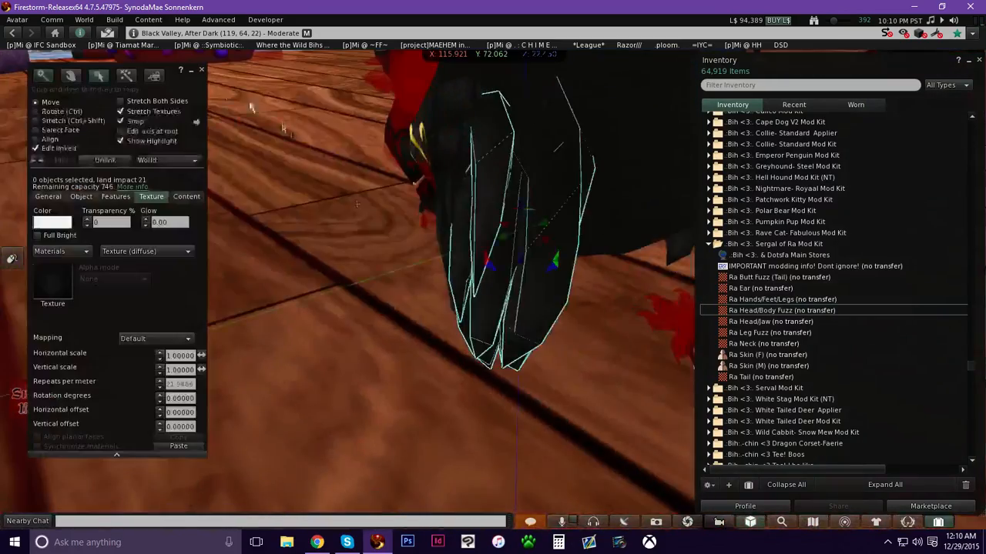
pyautogui.click(209, 69)
pyautogui.press('Escape')
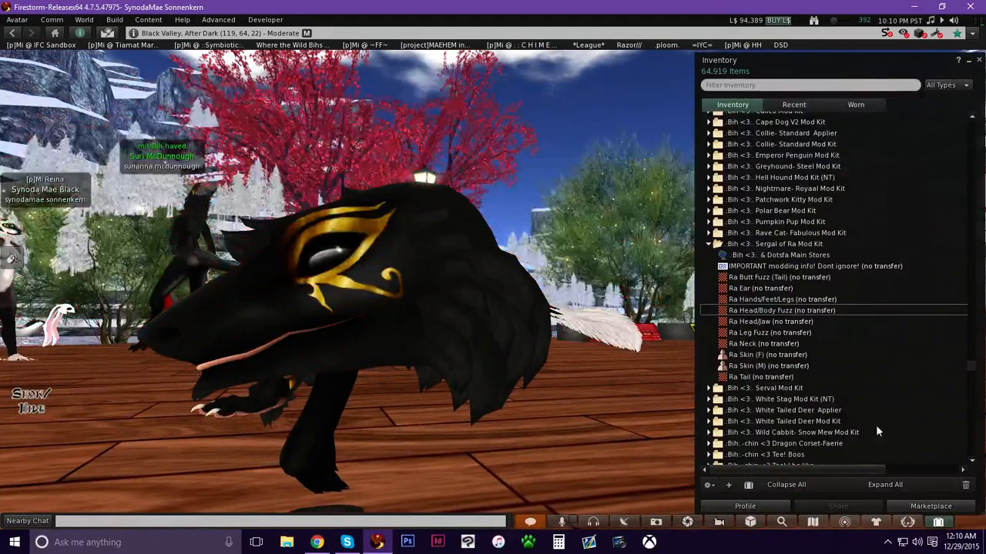
pyautogui.hotkey('ctrl', 'i')
# Orbit around the avatar to inspect the retextured head, hands, legs and other mod pieces.
pyautogui.keyDown('ctrl'); pyautogui.keyDown('alt'); pyautogui.moveTo(421, 343); pyautogui.dragTo(493, 283); pyautogui.keyUp('alt'); pyautogui.keyUp('ctrl')
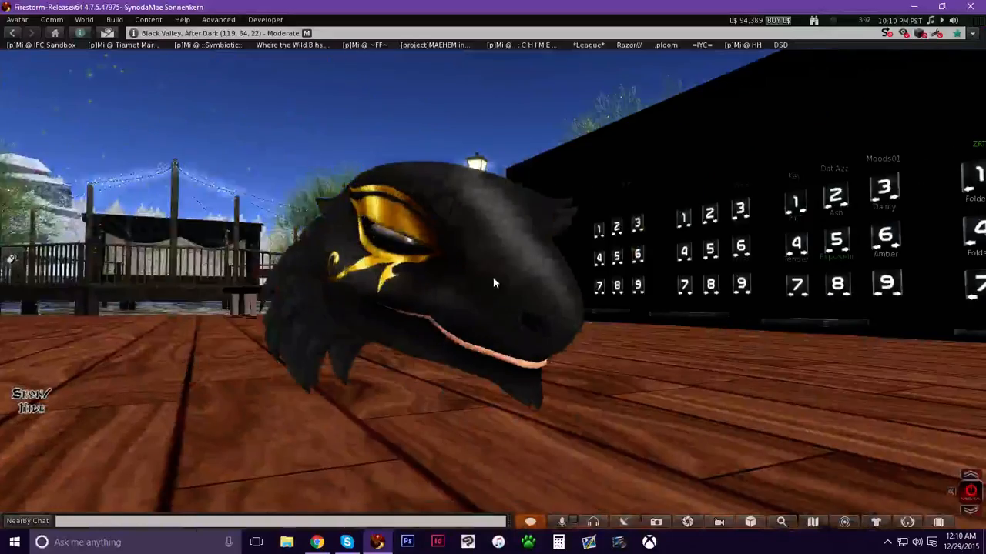
pyautogui.keyDown('ctrl'); pyautogui.keyDown('alt'); pyautogui.moveTo(485, 247); pyautogui.dragTo(458, 220); pyautogui.keyUp('alt'); pyautogui.keyUp('ctrl')
pyautogui.keyDown('ctrl'); pyautogui.keyDown('alt'); pyautogui.moveTo(487, 284); pyautogui.dragTo(408, 385); pyautogui.keyUp('alt'); pyautogui.keyUp('ctrl')
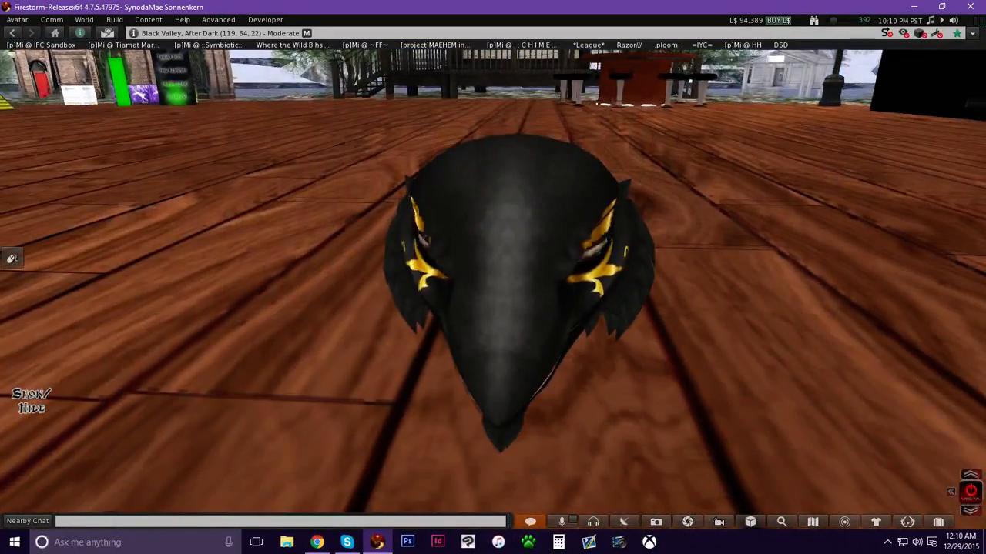
pyautogui.keyDown('ctrl'); pyautogui.keyDown('alt'); pyautogui.moveTo(523, 262); pyautogui.dragTo(508, 339); pyautogui.keyUp('alt'); pyautogui.keyUp('ctrl')
pyautogui.keyDown('ctrl'); pyautogui.keyDown('alt'); pyautogui.moveTo(330, 295); pyautogui.dragTo(499, 268); pyautogui.keyUp('alt'); pyautogui.keyUp('ctrl')
pyautogui.keyDown('ctrl'); pyautogui.keyDown('alt'); pyautogui.moveTo(347, 224); pyautogui.dragTo(491, 268); pyautogui.keyUp('alt'); pyautogui.keyUp('ctrl')
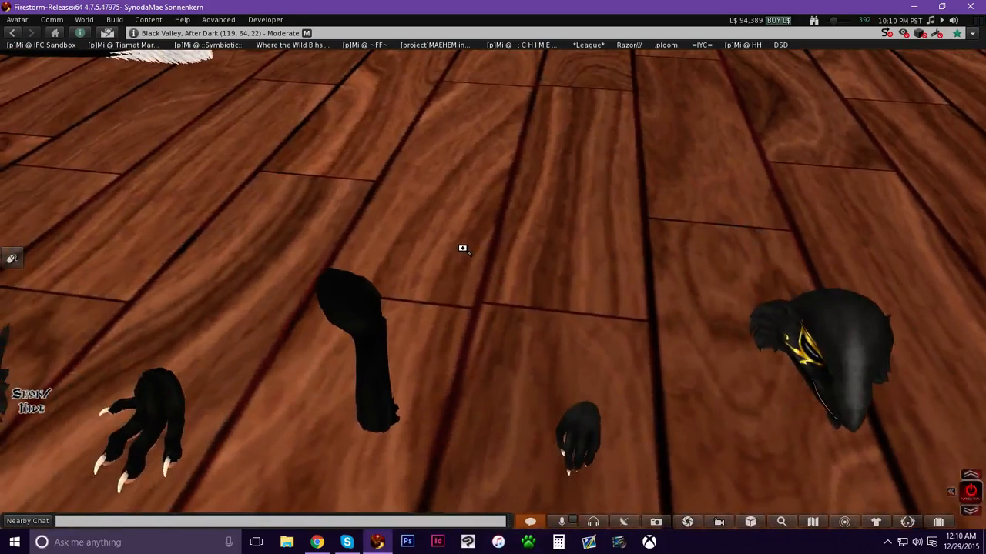
pyautogui.keyDown('alt'); pyautogui.moveTo(485, 265); pyautogui.dragTo(485, 343); pyautogui.keyUp('alt')
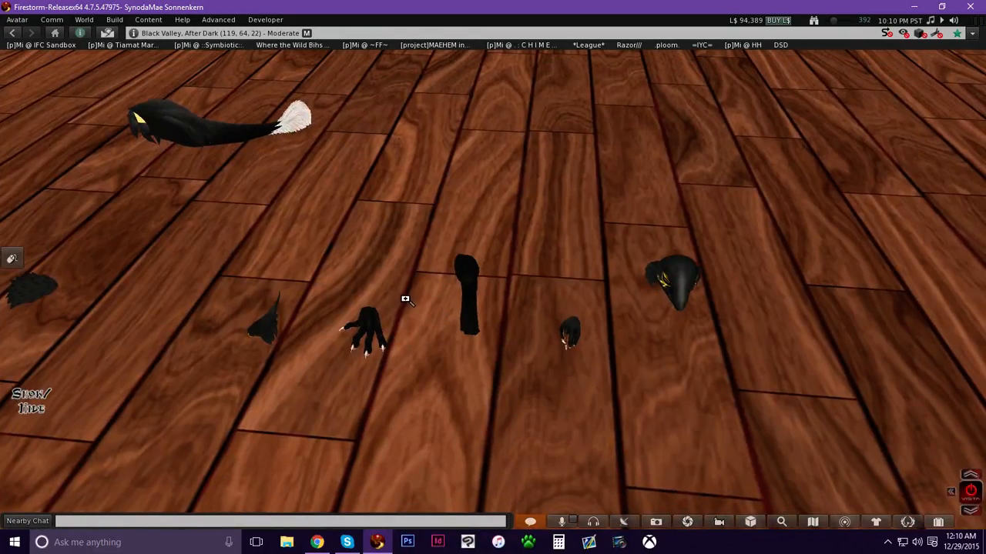
pyautogui.keyDown('alt'); pyautogui.click(407, 302); pyautogui.keyUp('alt')
pyautogui.keyDown('alt'); pyautogui.moveTo(494, 264); pyautogui.dragTo(524, 280); pyautogui.keyUp('alt')
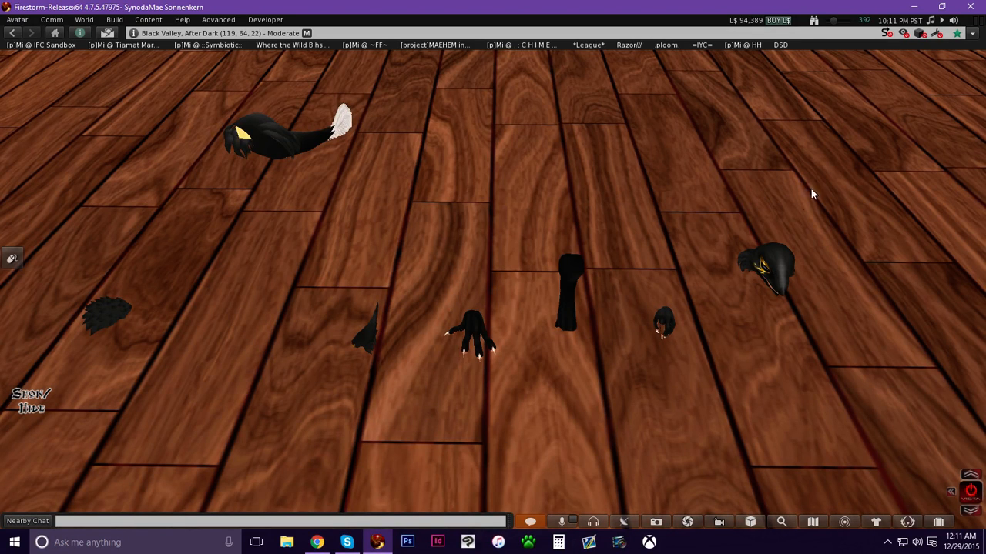
# Minimize the viewer and open the hidden system tray icons.
pyautogui.click(914, 6)
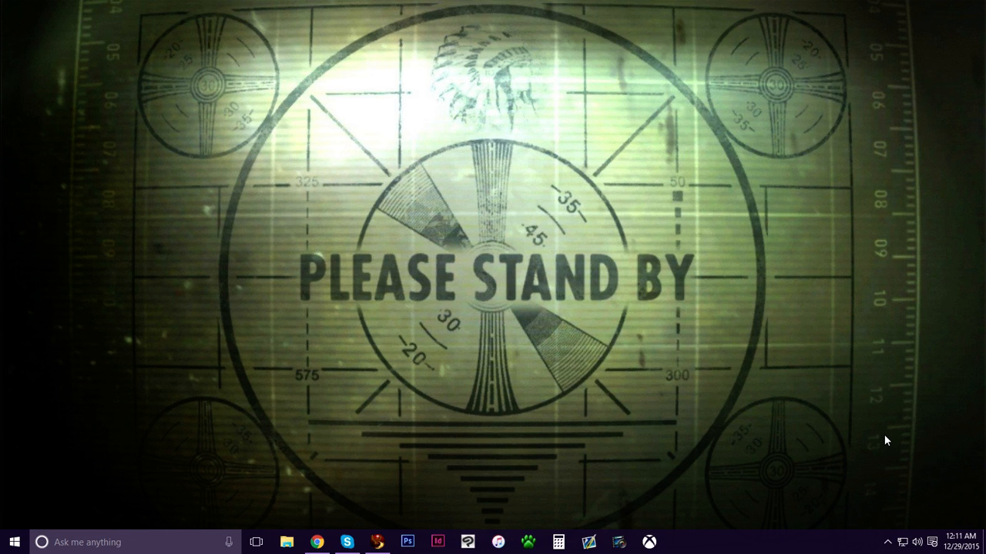
pyautogui.click(887, 542)
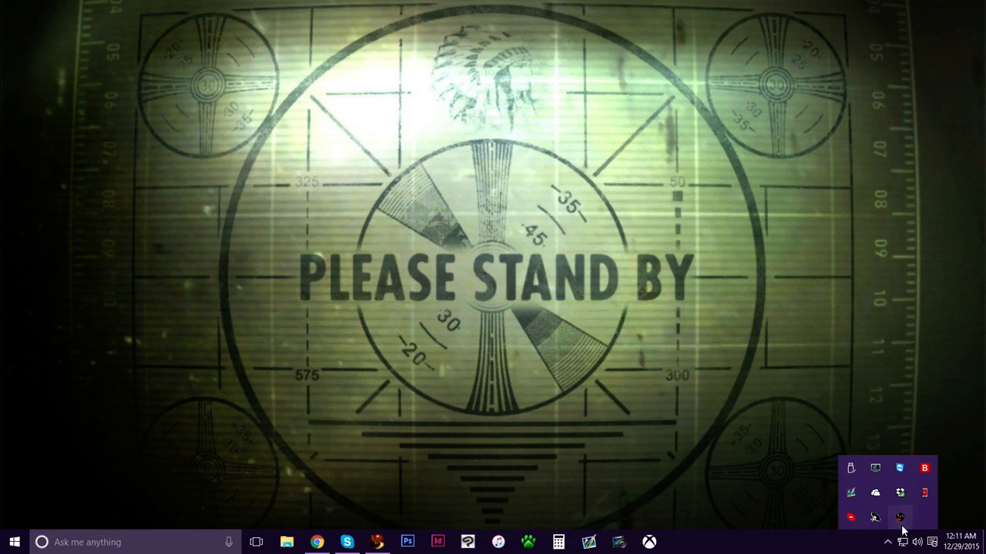